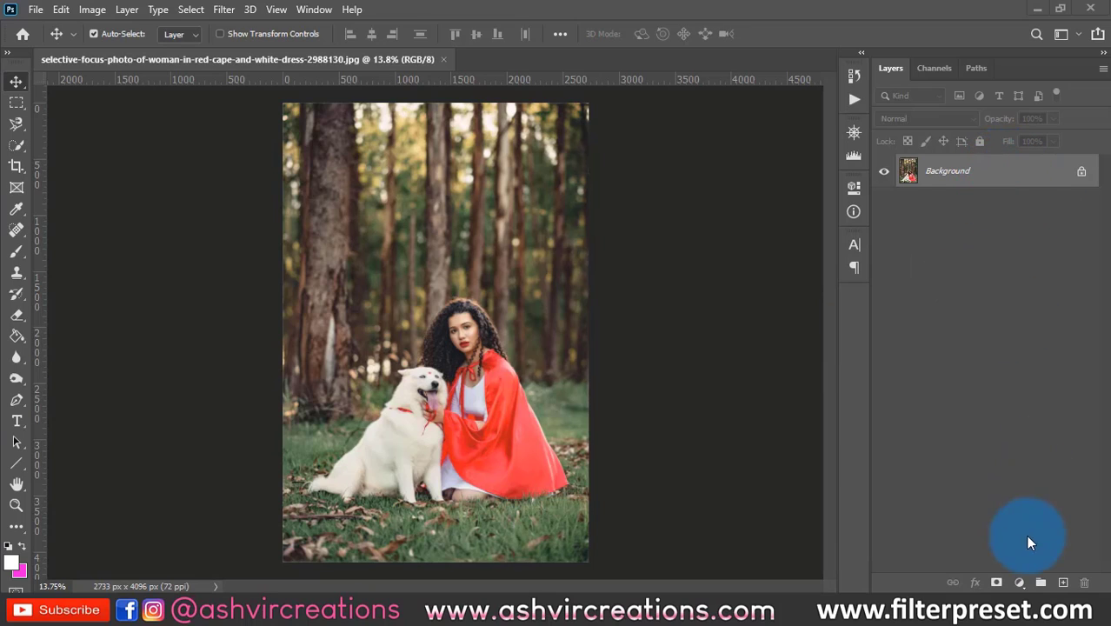
left_click(1019, 583)
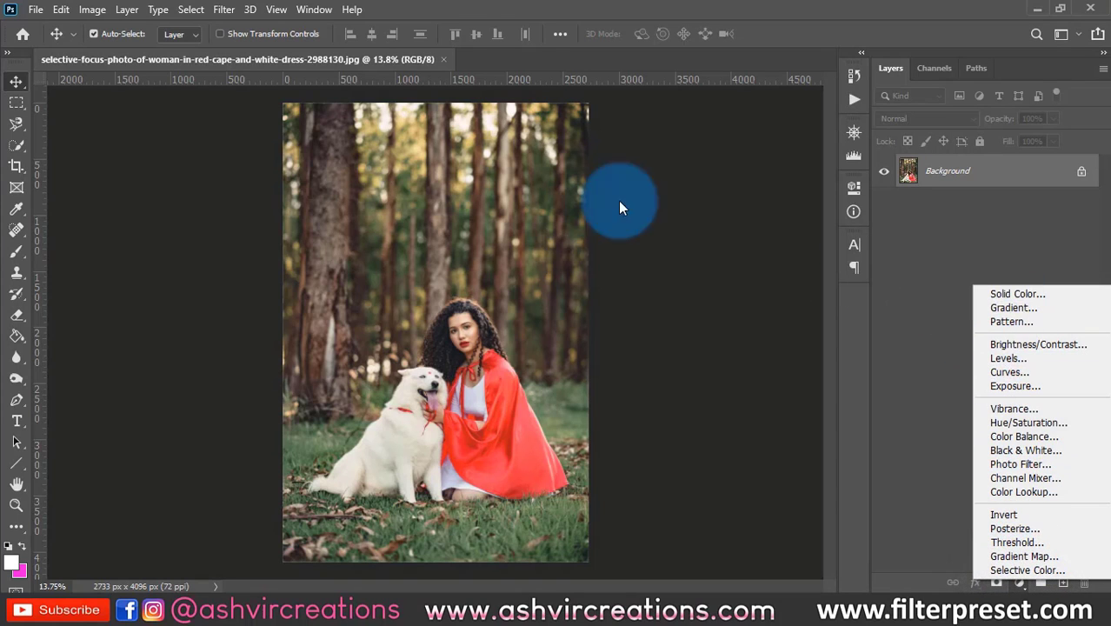
left_click(128, 16)
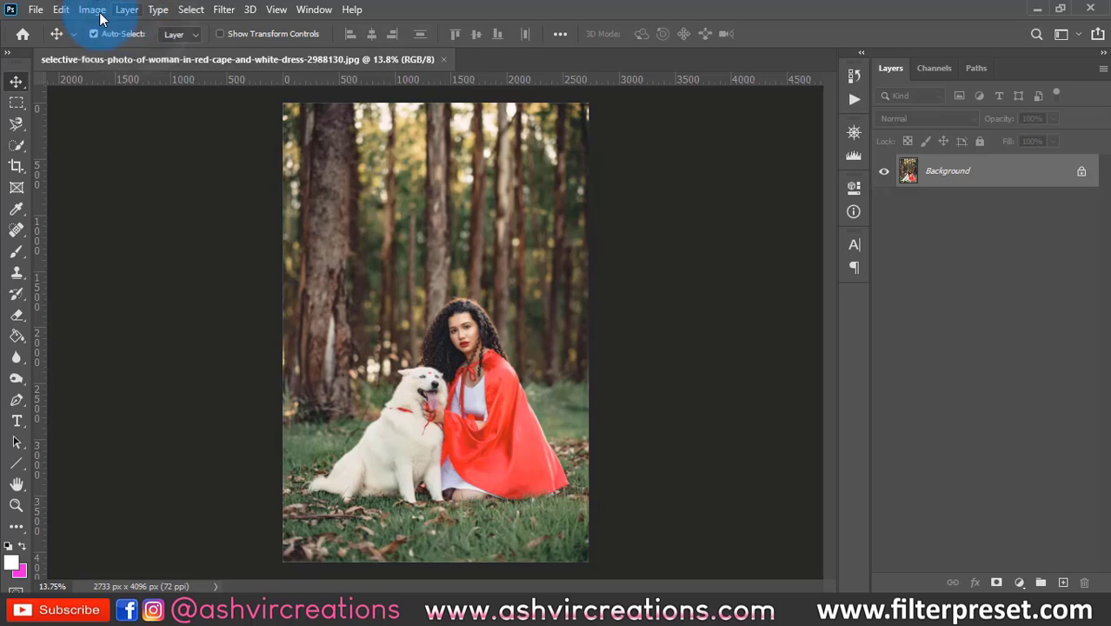
left_click(94, 10)
mouse_move(112, 48)
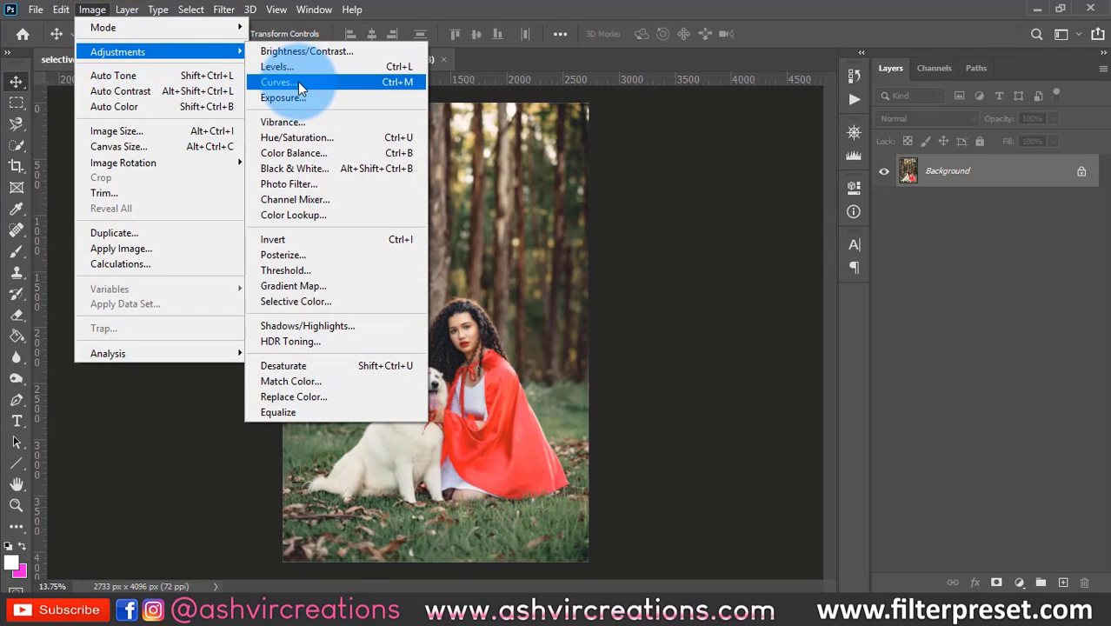
left_click(733, 149)
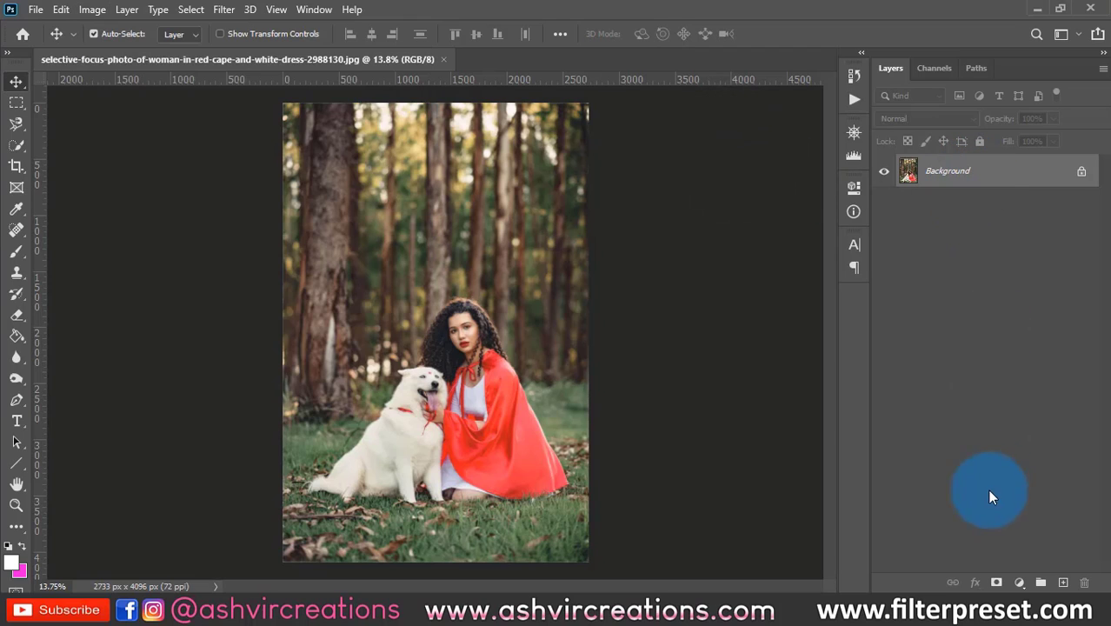
Add a Solid Color fill layer above the photo with the red color c75252.
left_click(1019, 585)
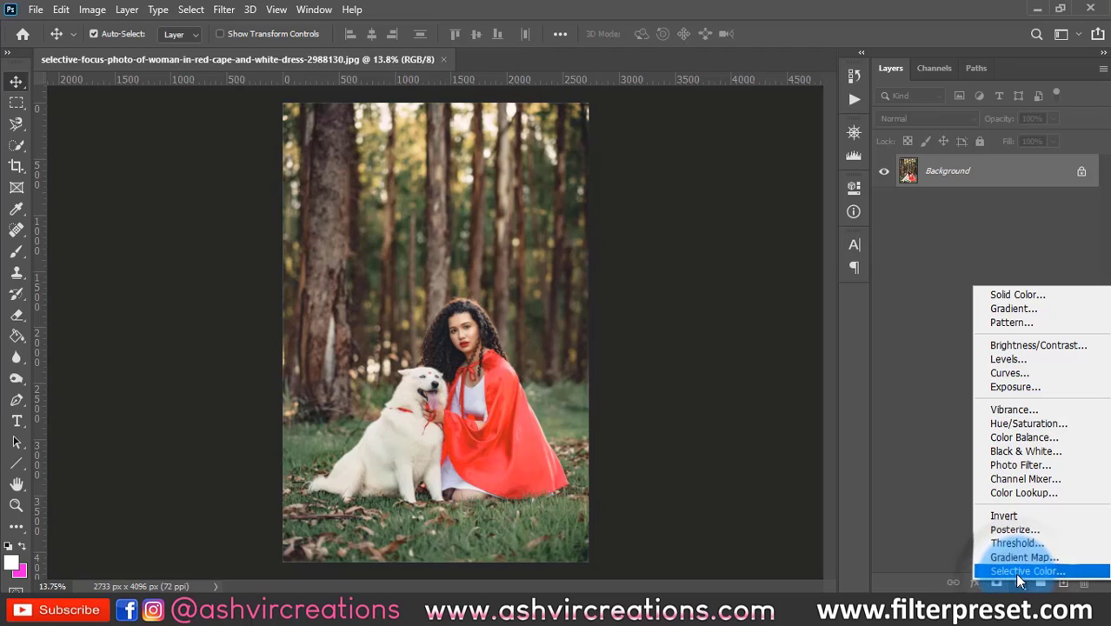
left_click(1012, 300)
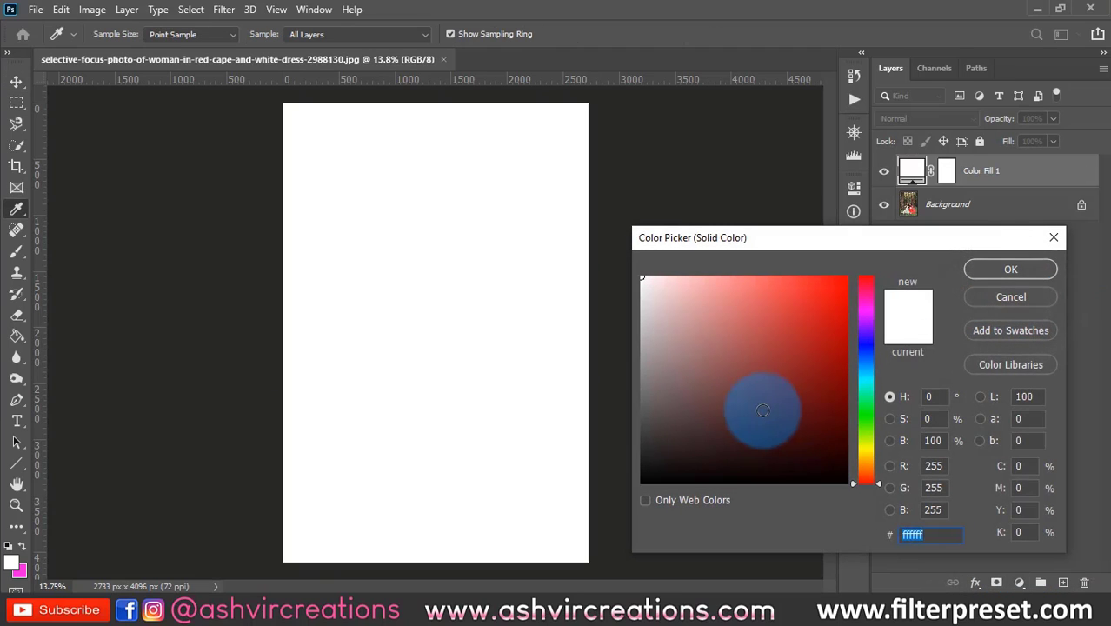
mouse_move(764, 369)
left_mouse_down()
mouse_move(678, 455)
mouse_move(624, 469)
mouse_move(646, 286)
mouse_move(777, 296)
mouse_move(646, 482)
mouse_move(638, 467)
mouse_move(756, 414)
mouse_move(777, 357)
mouse_move(721, 300)
mouse_move(755, 281)
mouse_move(793, 322)
mouse_move(762, 322)
left_mouse_up()
left_click(1003, 272)
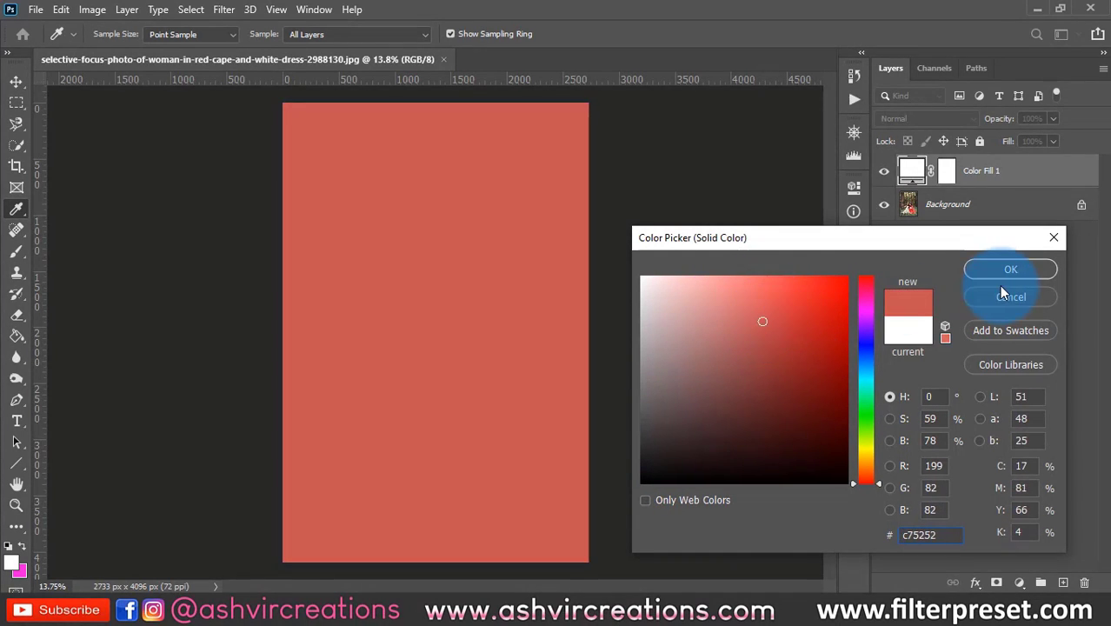
Toggle the visibility of the solid color fill layer to compare the photo with and without it.
left_click(885, 171)
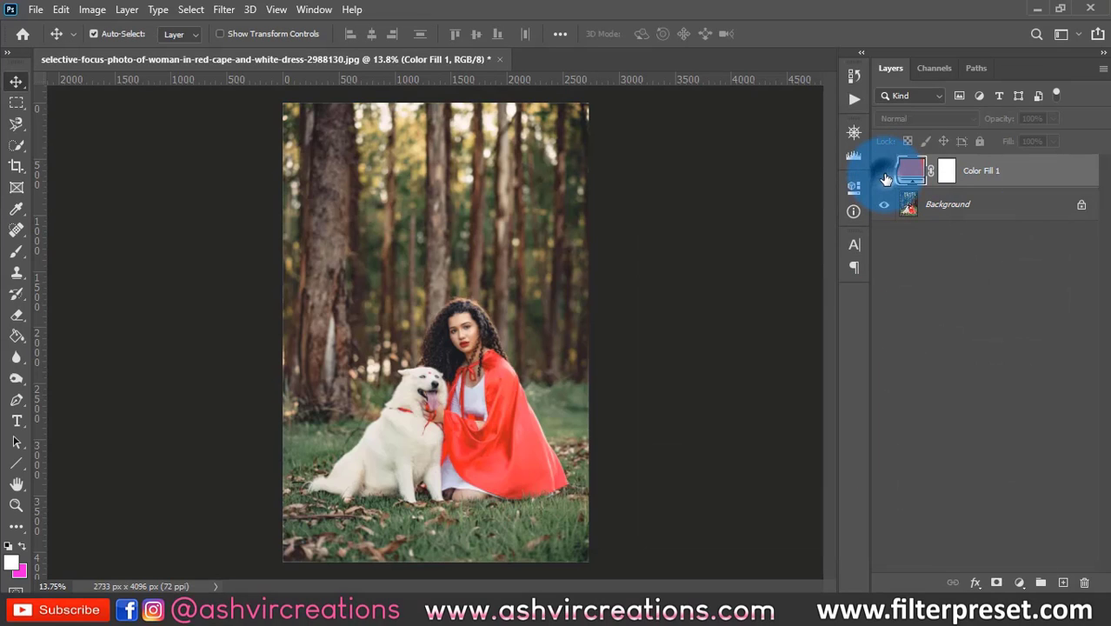
left_click(1046, 180)
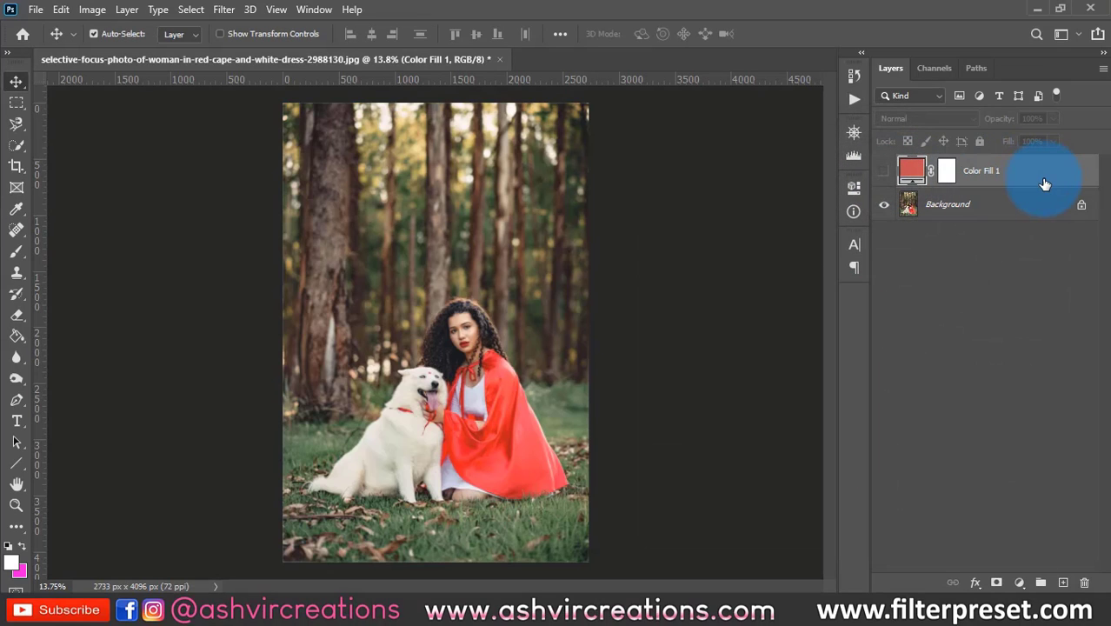
left_click(1021, 583)
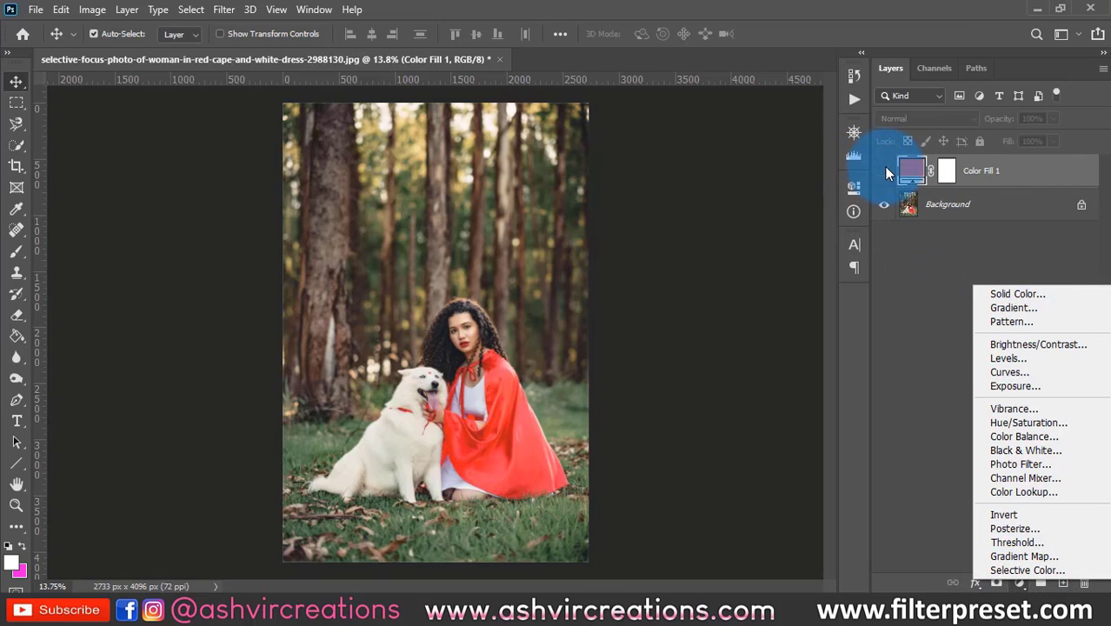
left_click(949, 205)
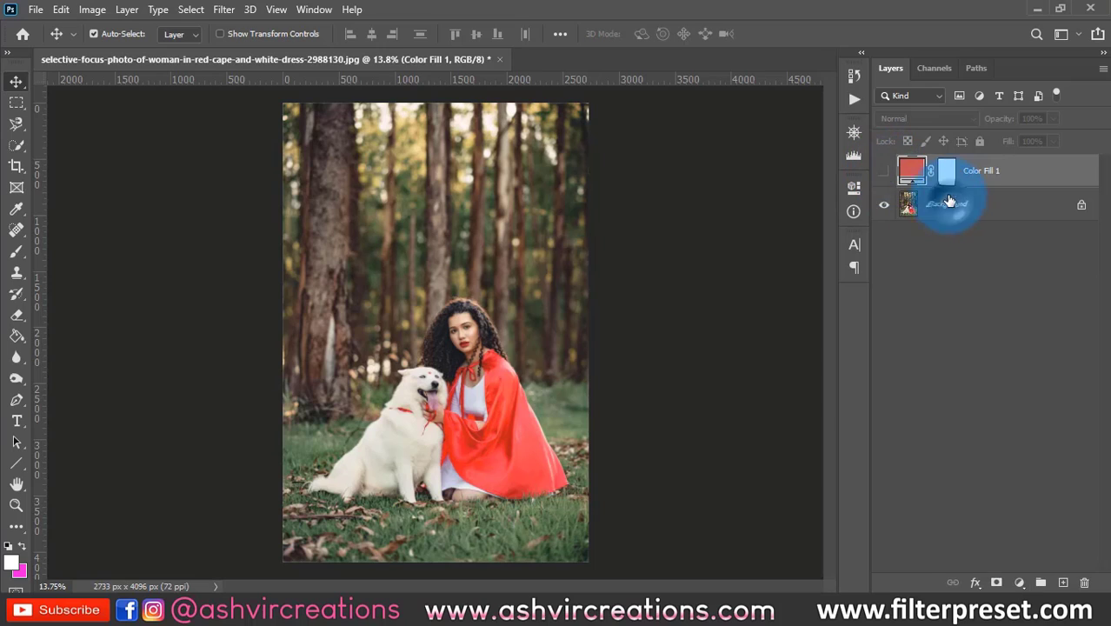
left_click(884, 172)
left_click(885, 172)
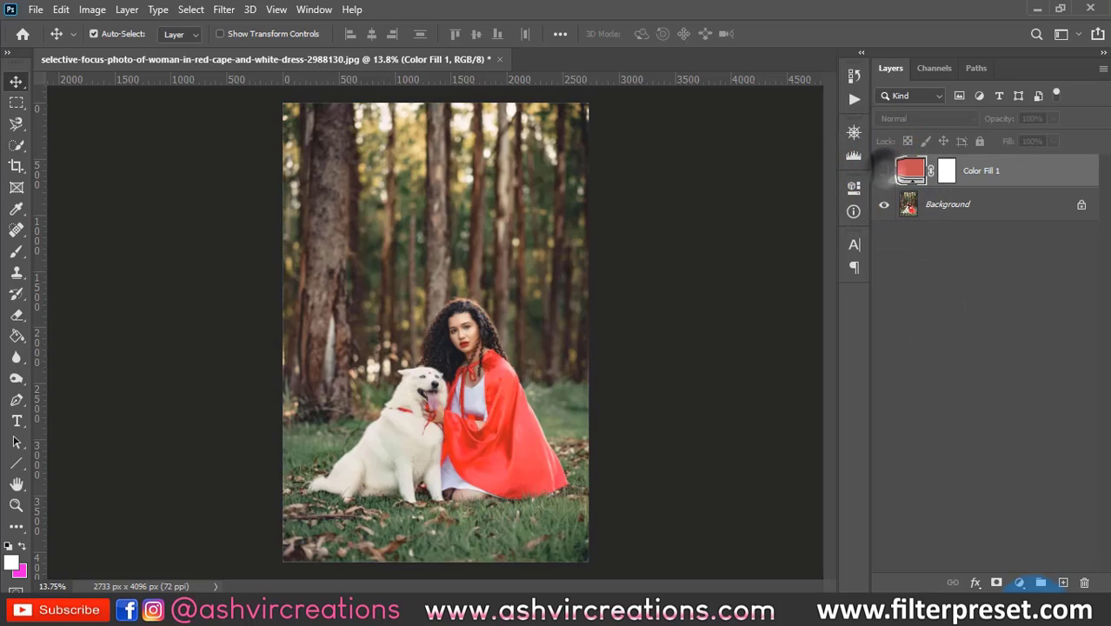
left_click(1020, 582)
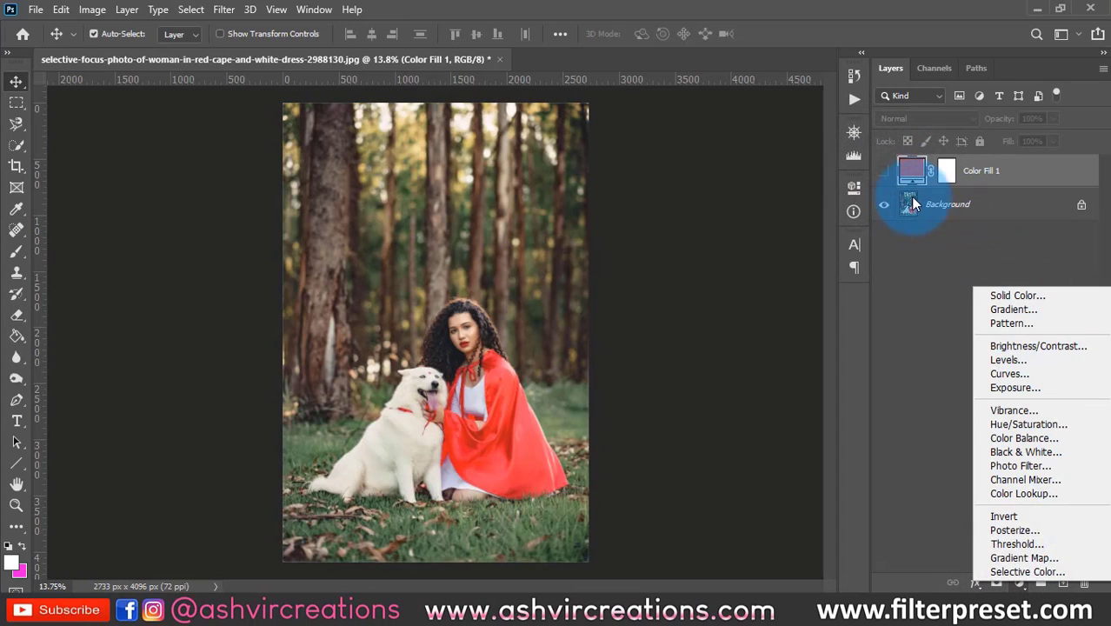
left_click(936, 213)
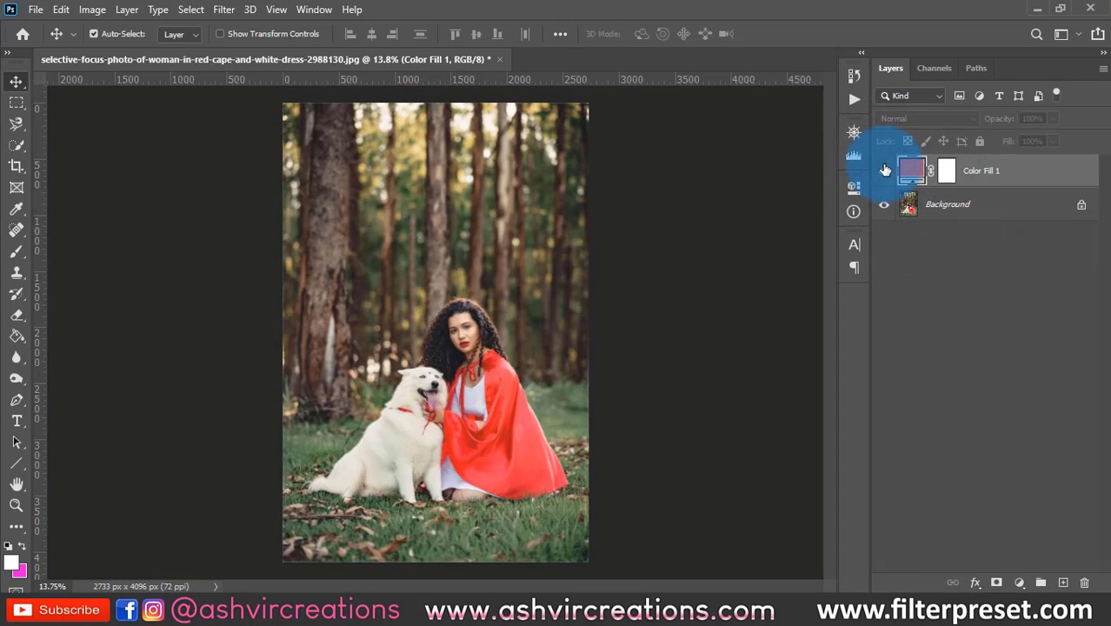
left_click(884, 172)
left_click(884, 171)
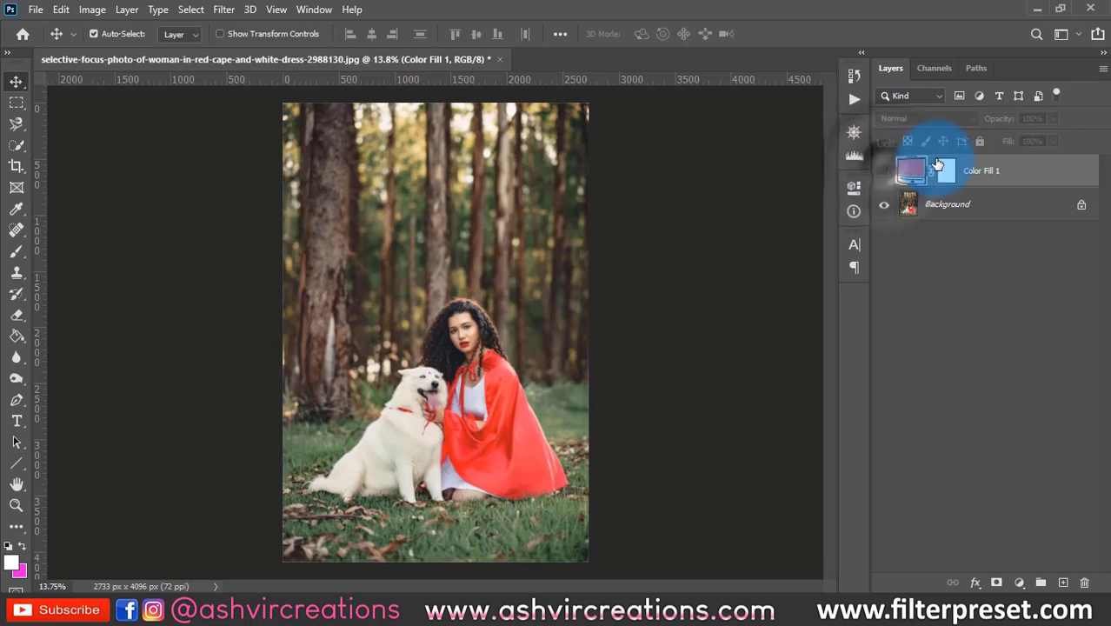
left_click(885, 171)
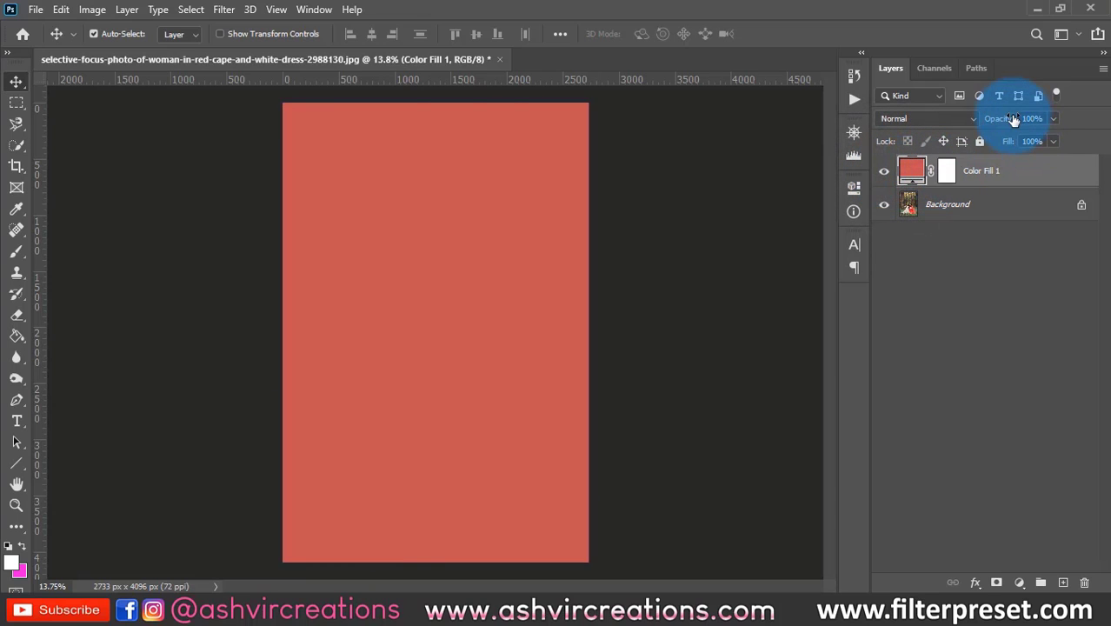
Set the color fill layer's opacity to 49% and its blend mode to Hue, and compare the photo with and without it.
left_click_drag(1010, 118, 965, 120)
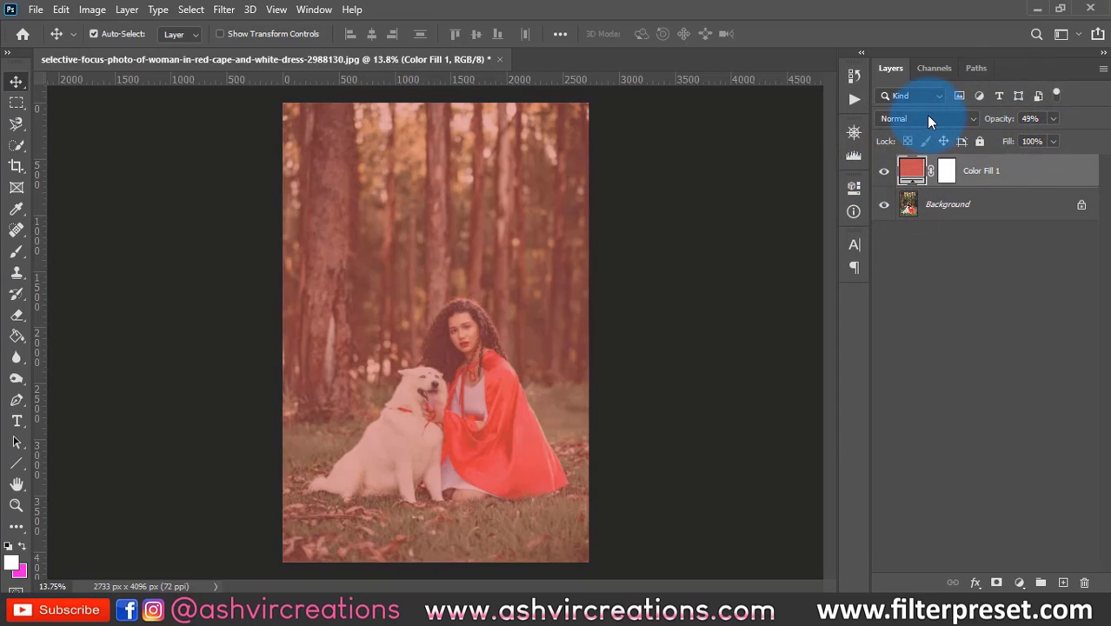
left_click(927, 119)
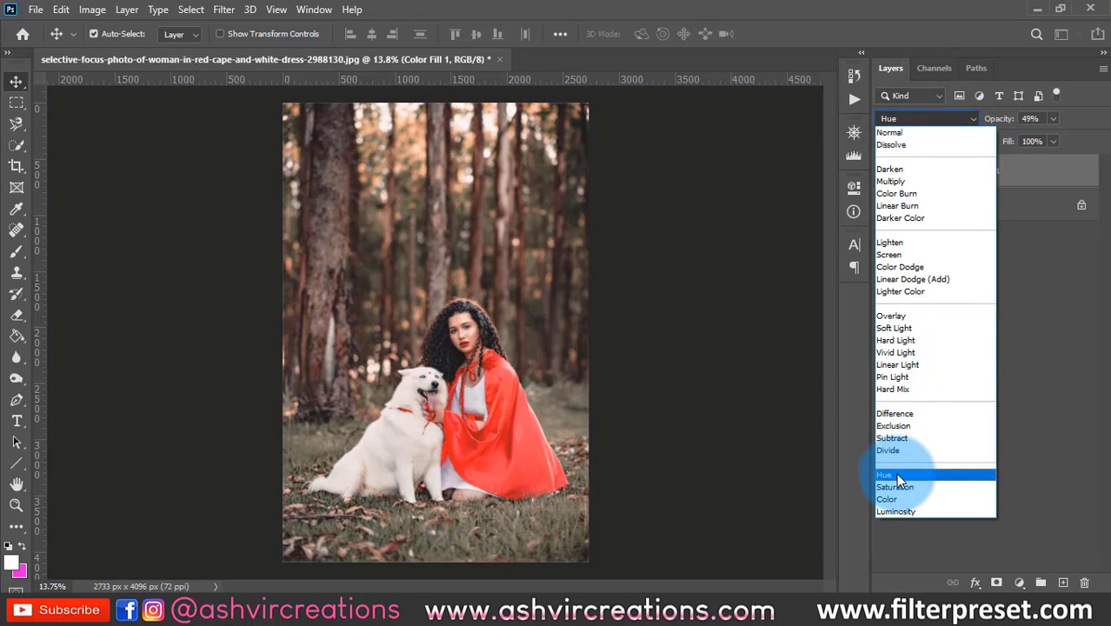
left_click(896, 475)
left_click(882, 173)
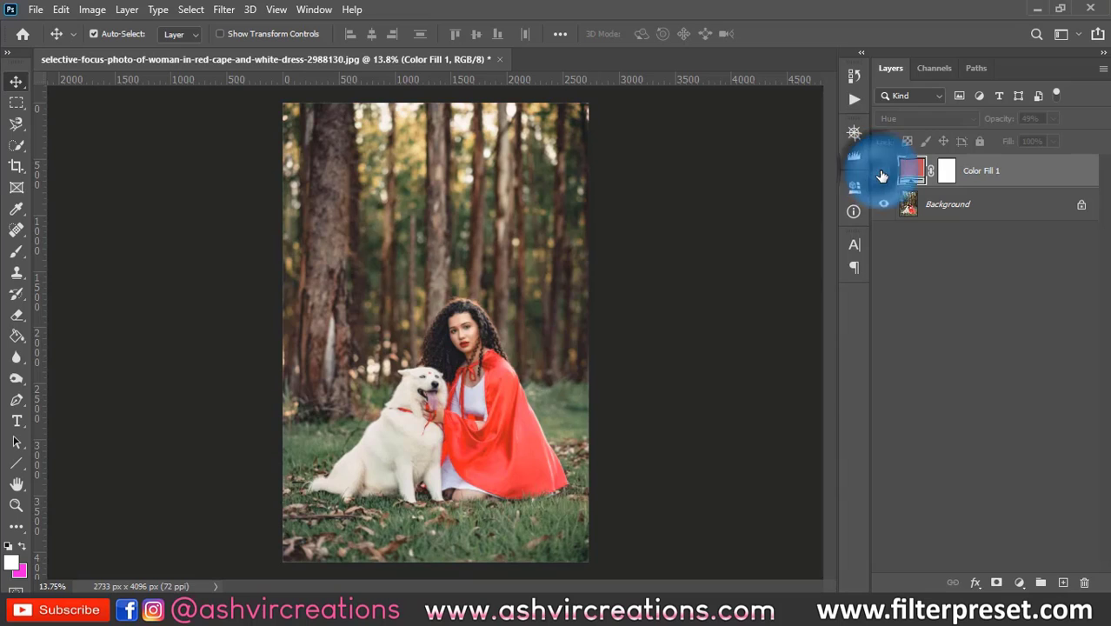
left_click(882, 175)
left_click(884, 175)
left_click(884, 173)
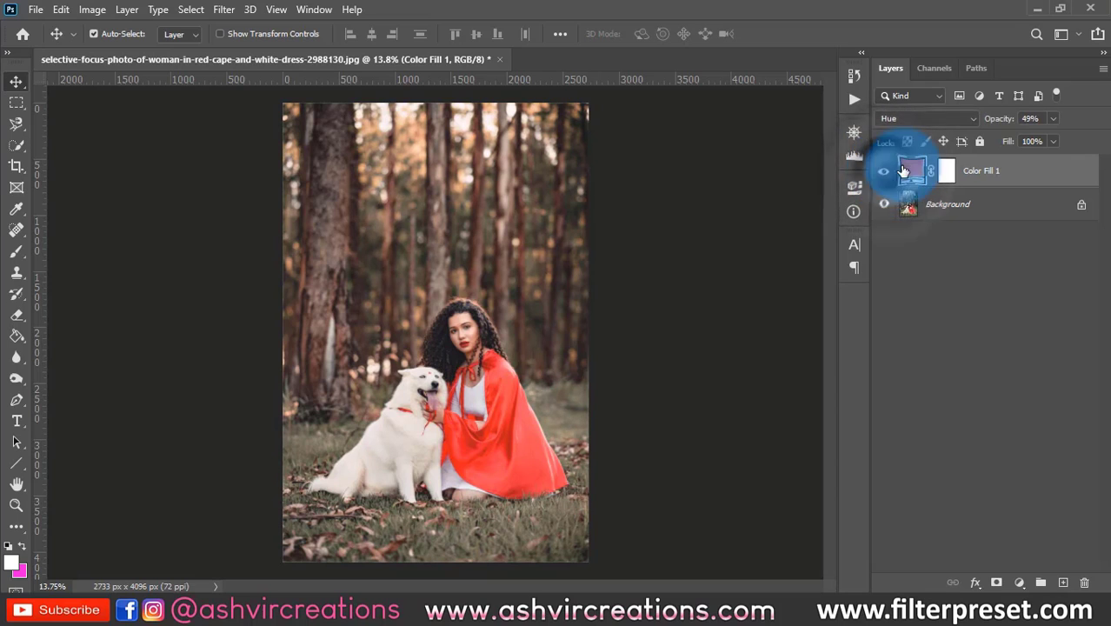
Set the color fill layer's opacity to 100% and shift its fill color to orange.
left_click_drag(1008, 122, 1079, 139)
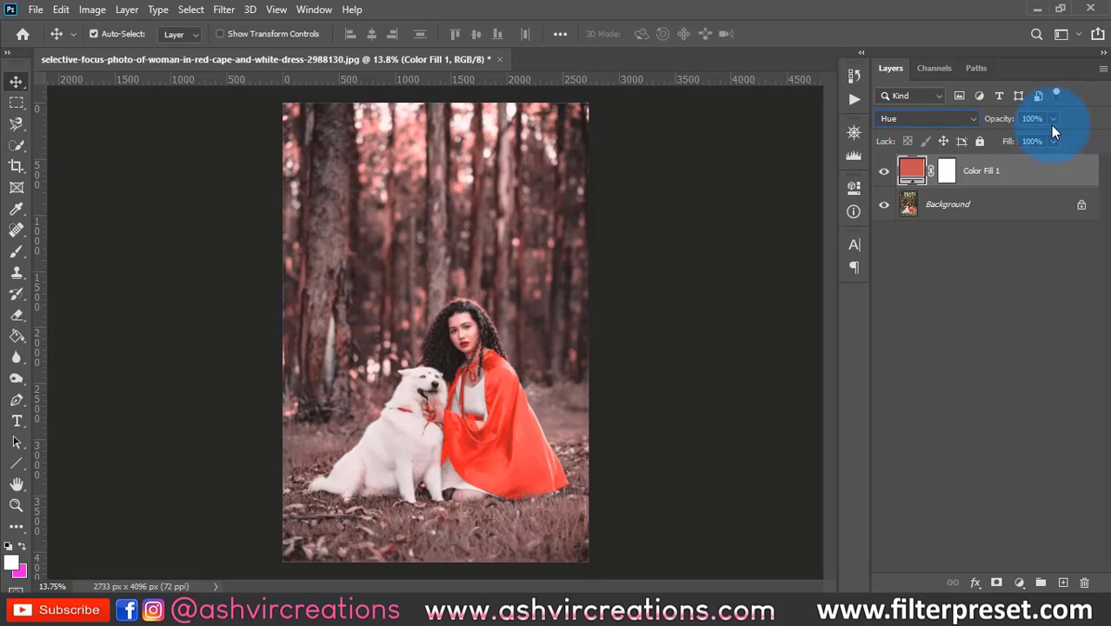
double_click(913, 170)
left_click_drag(885, 229, 911, 181)
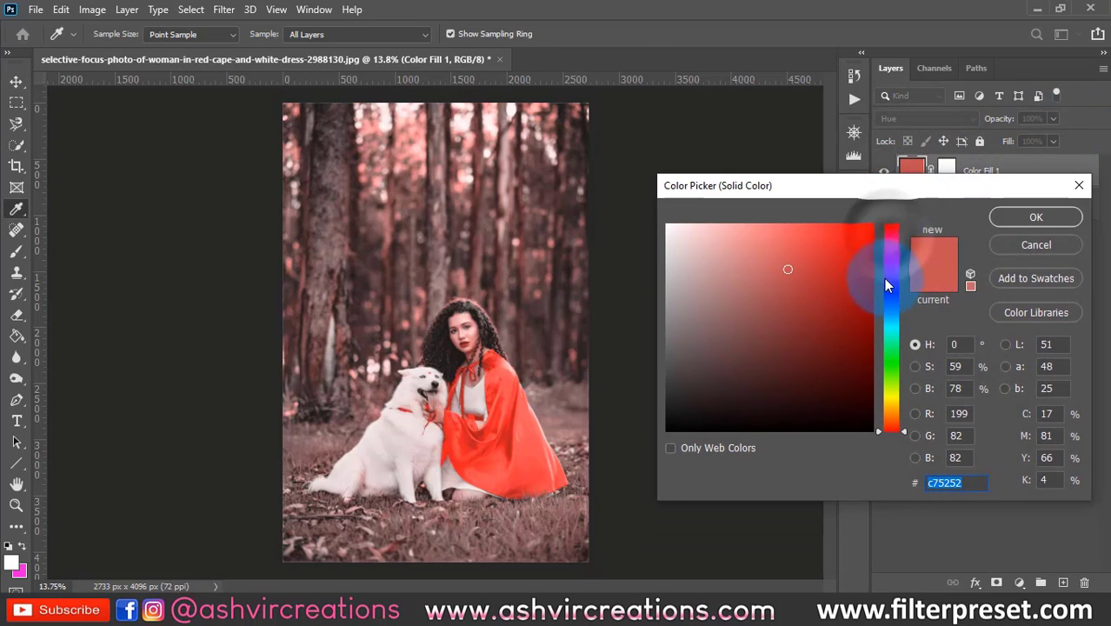
left_click_drag(888, 287, 885, 417)
left_click(989, 219)
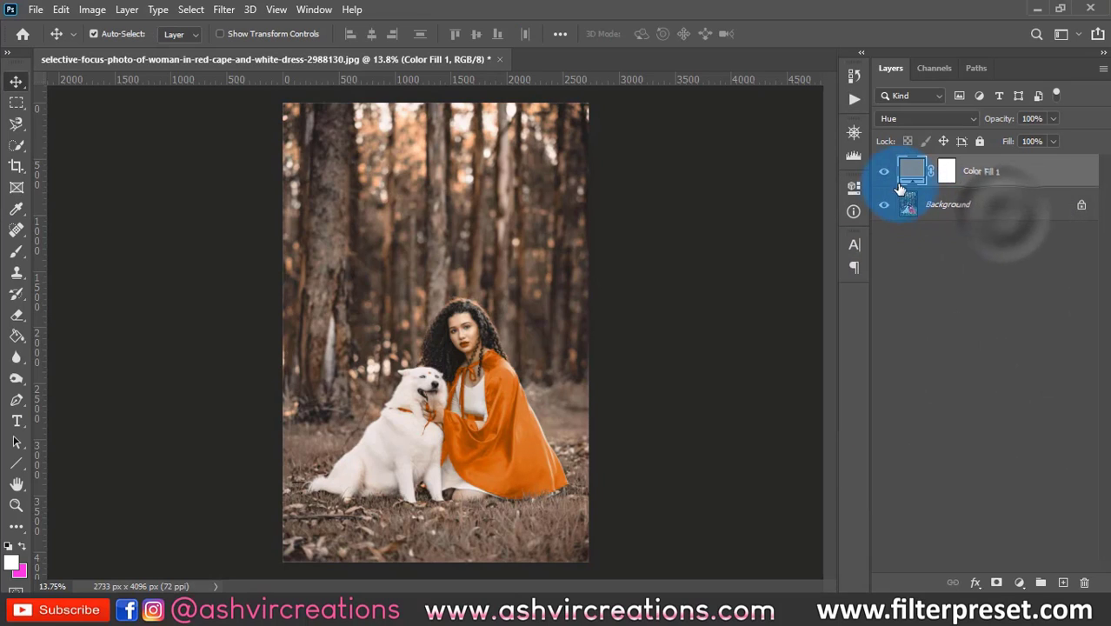
Switch the color fill layer's blend mode to Normal and back to Hue.
left_click(906, 120)
left_click(909, 139)
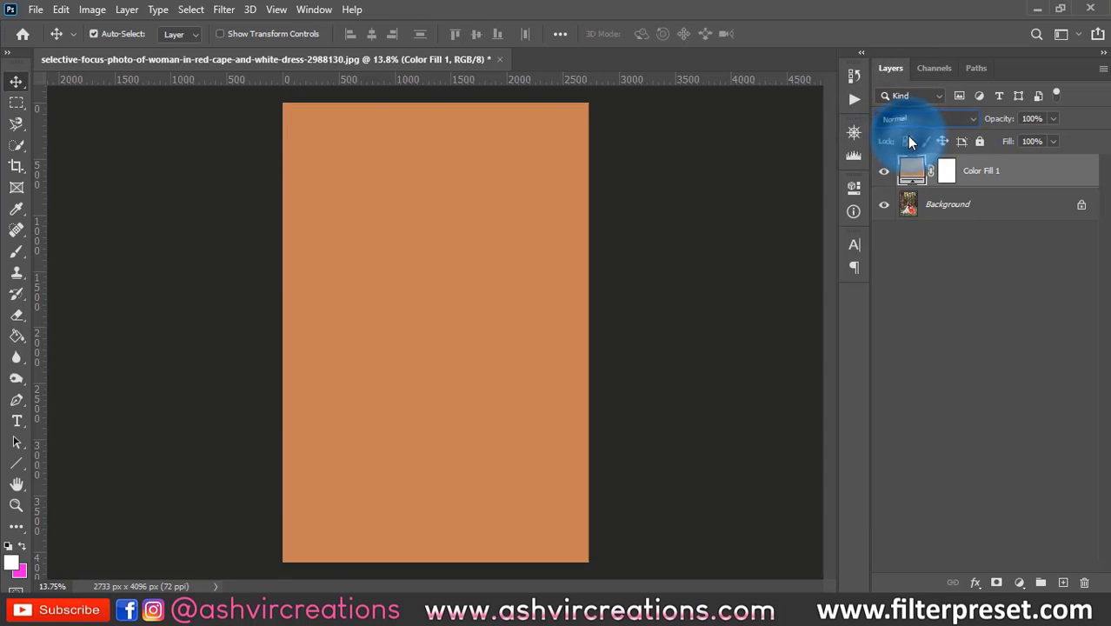
left_click(910, 121)
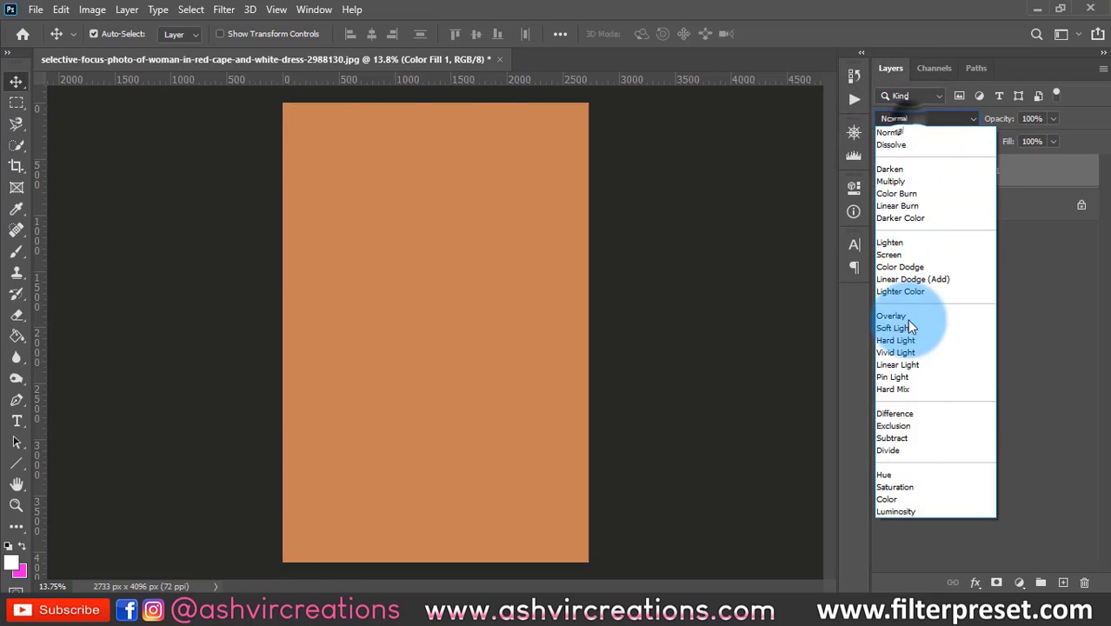
left_click(888, 475)
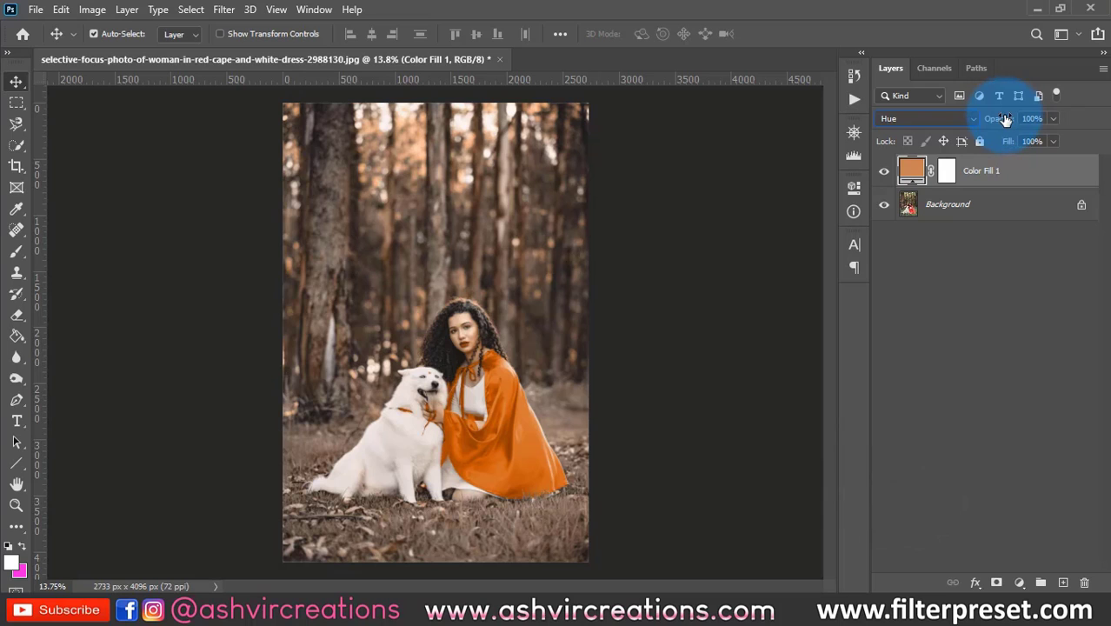
Set the color fill layer's opacity to 63%, compare the photo with and without it, and leave the layer hidden.
left_click_drag(1004, 119, 973, 134)
left_click(883, 172)
left_click(883, 171)
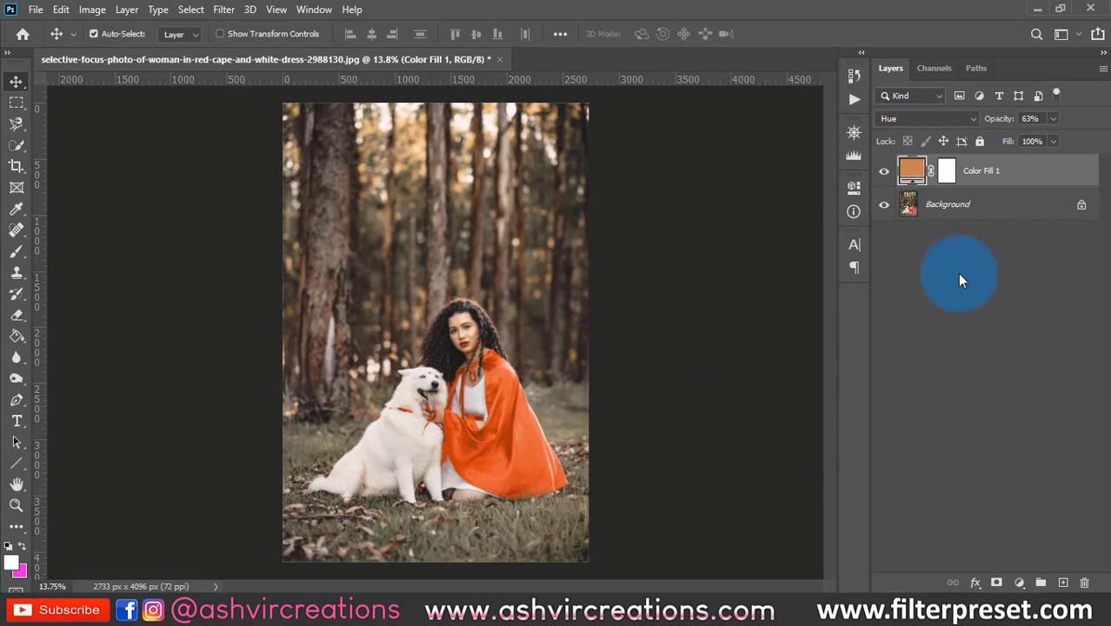
left_click(884, 172)
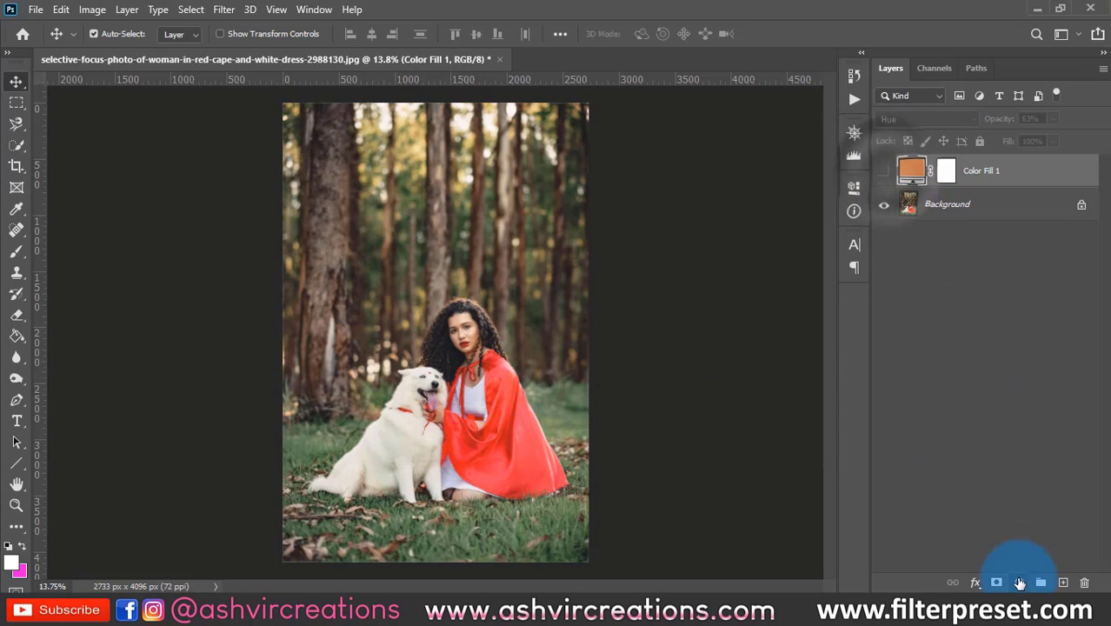
Add a white-to-transparent Gradient fill layer on top with the Radial style, keeping its settings open clear of the photo.
left_click(1019, 582)
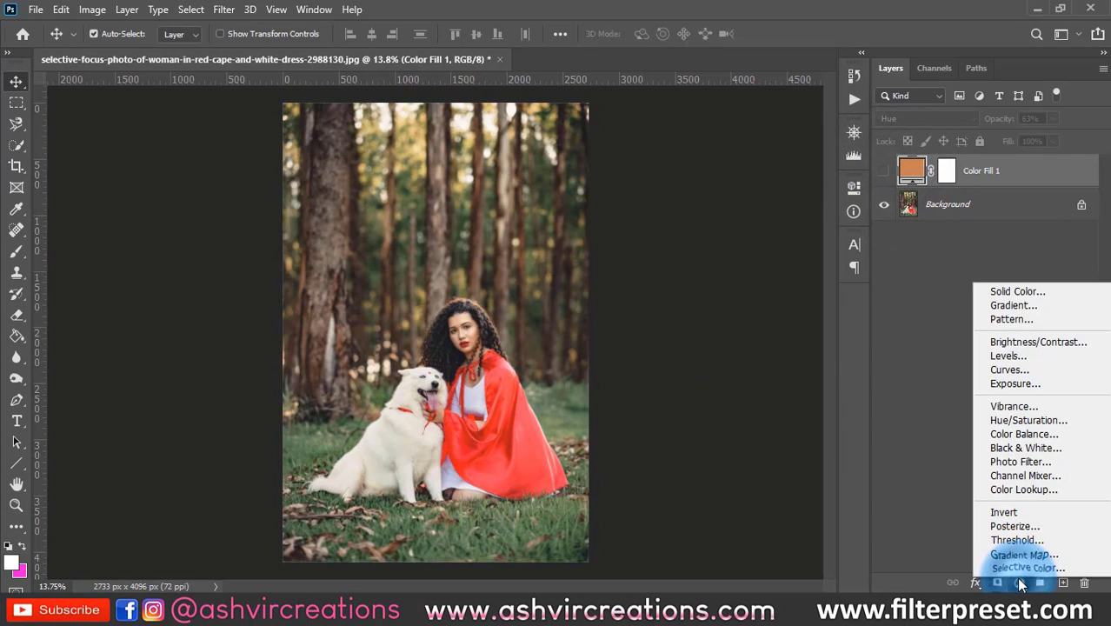
left_click(1010, 306)
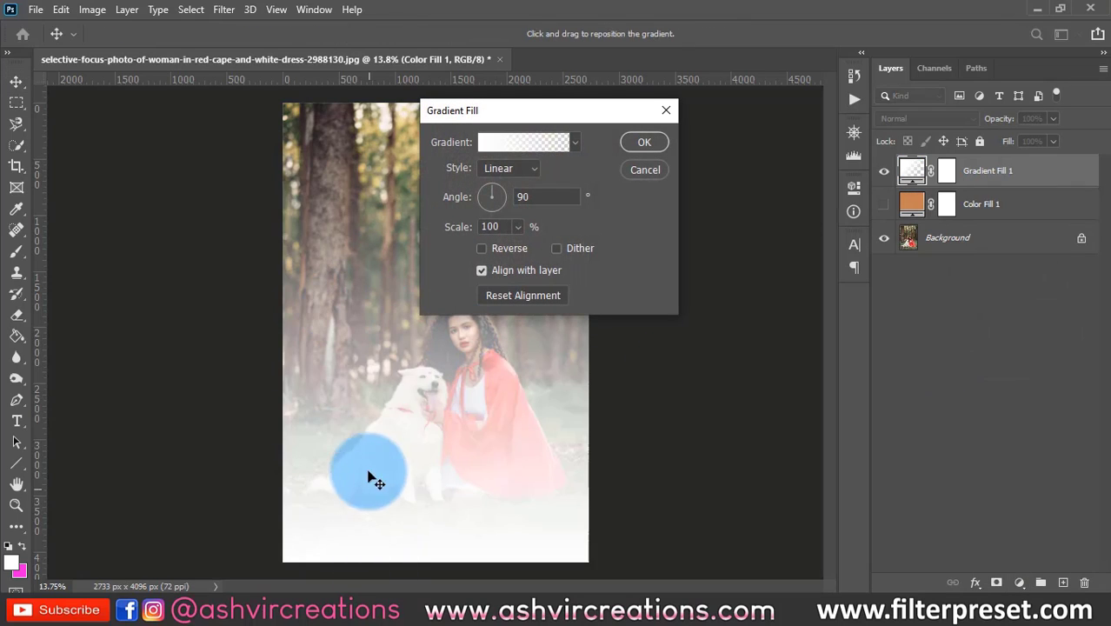
left_click(500, 167)
left_click(502, 193)
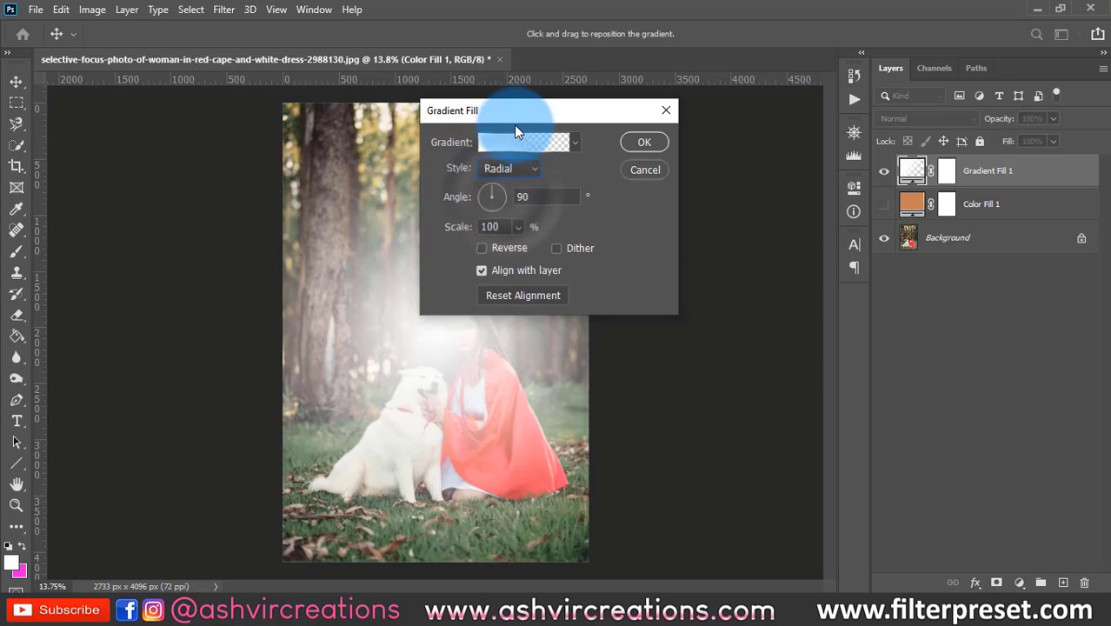
left_click_drag(515, 113, 721, 105)
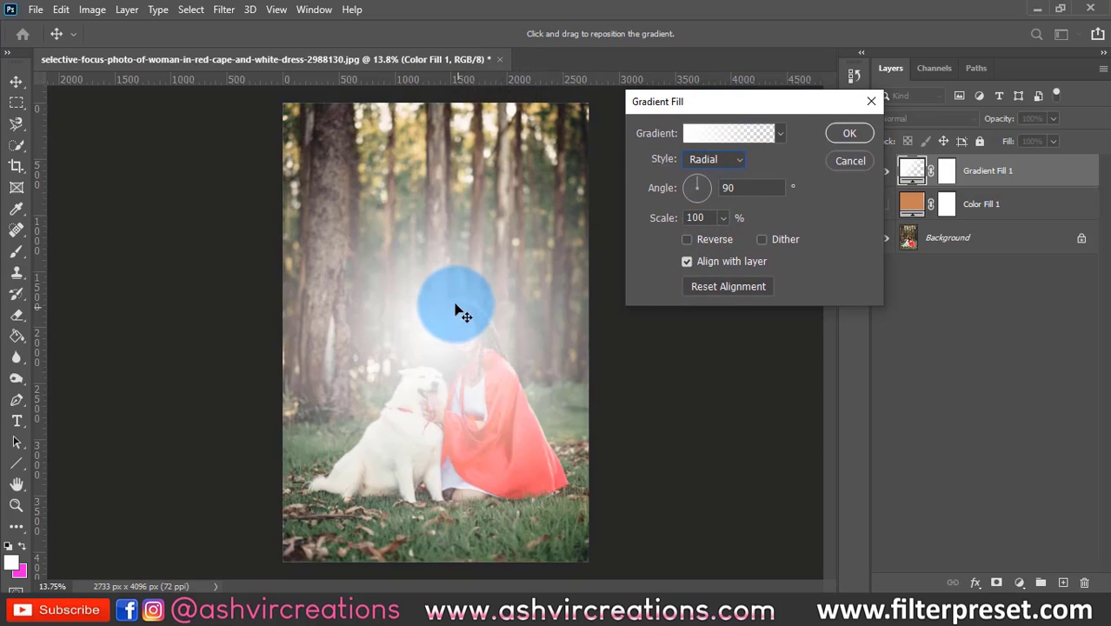
Move the radial glow to the photo's upper left, reverse the gradient, and recenter its clear area over the middle of the photo.
left_click_drag(462, 315, 349, 209)
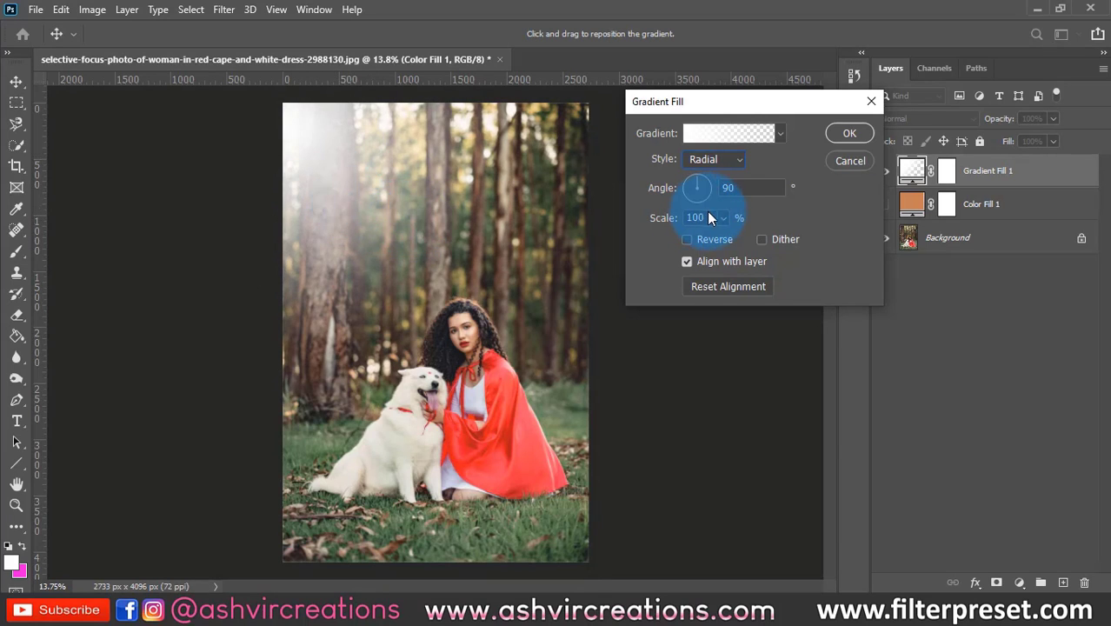
left_click(707, 238)
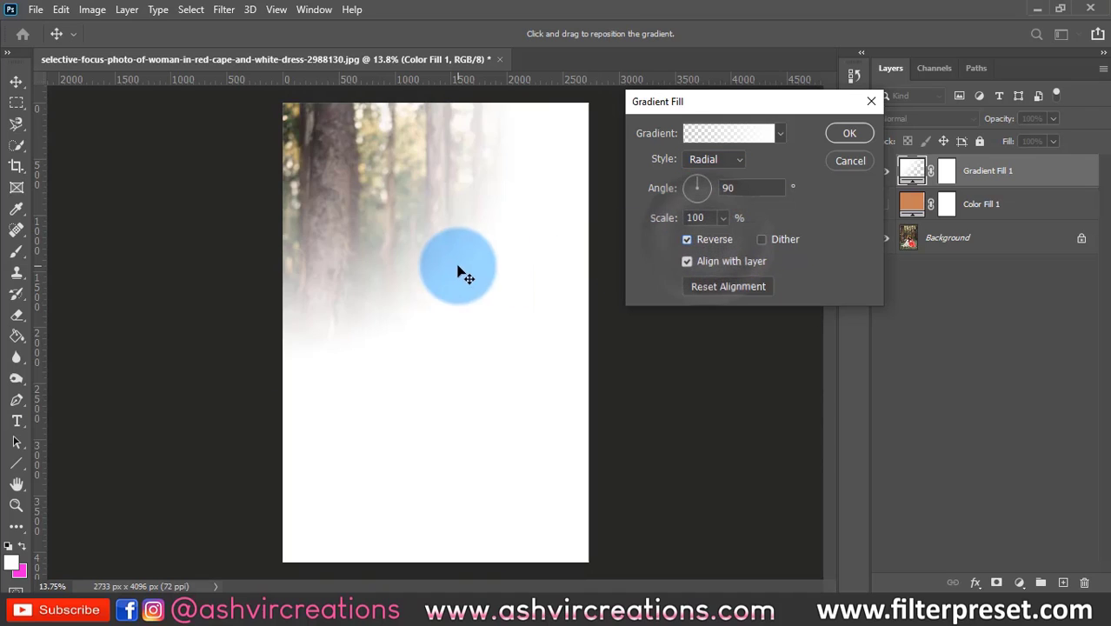
left_click_drag(459, 268, 533, 464)
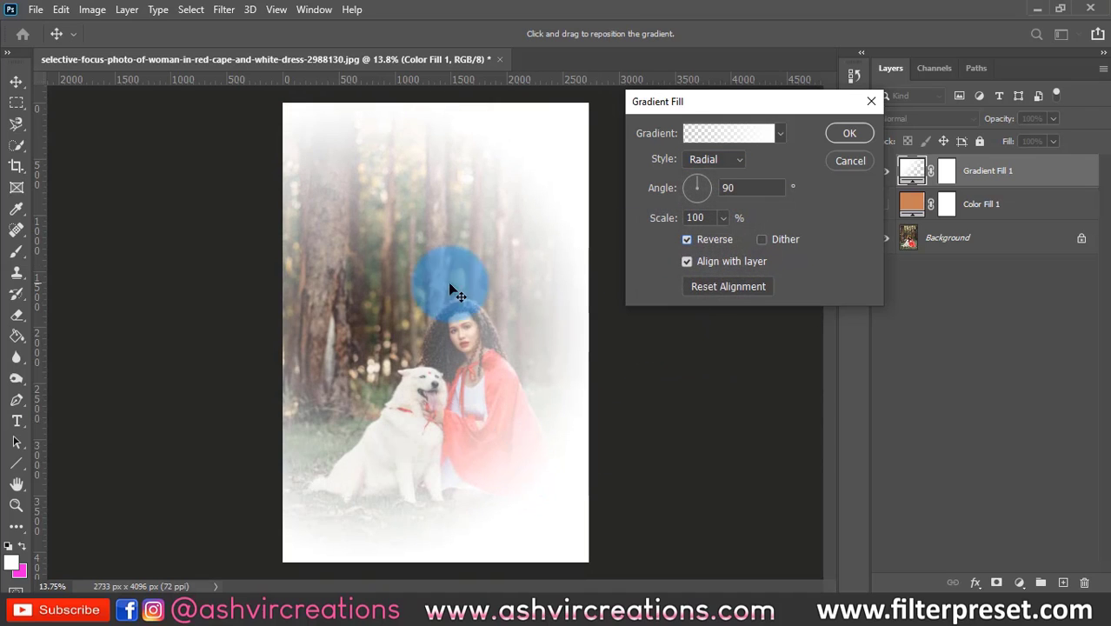
Change the gradient's starting color stop from white to black (000000) and accept the edited gradient.
left_click(748, 134)
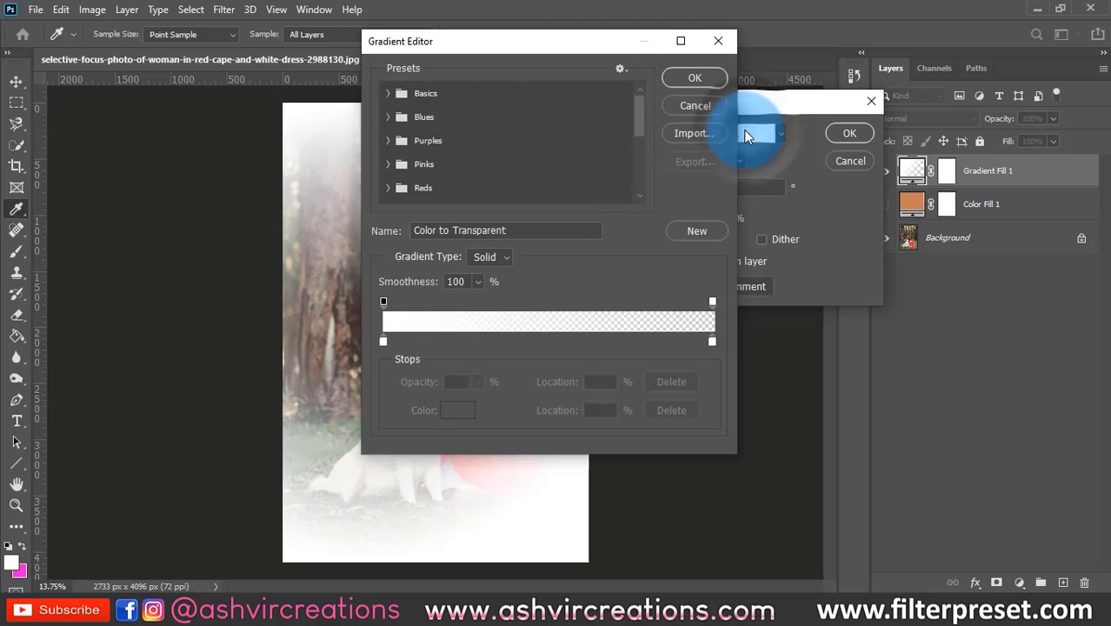
left_click_drag(578, 46, 912, 166)
left_click(752, 354)
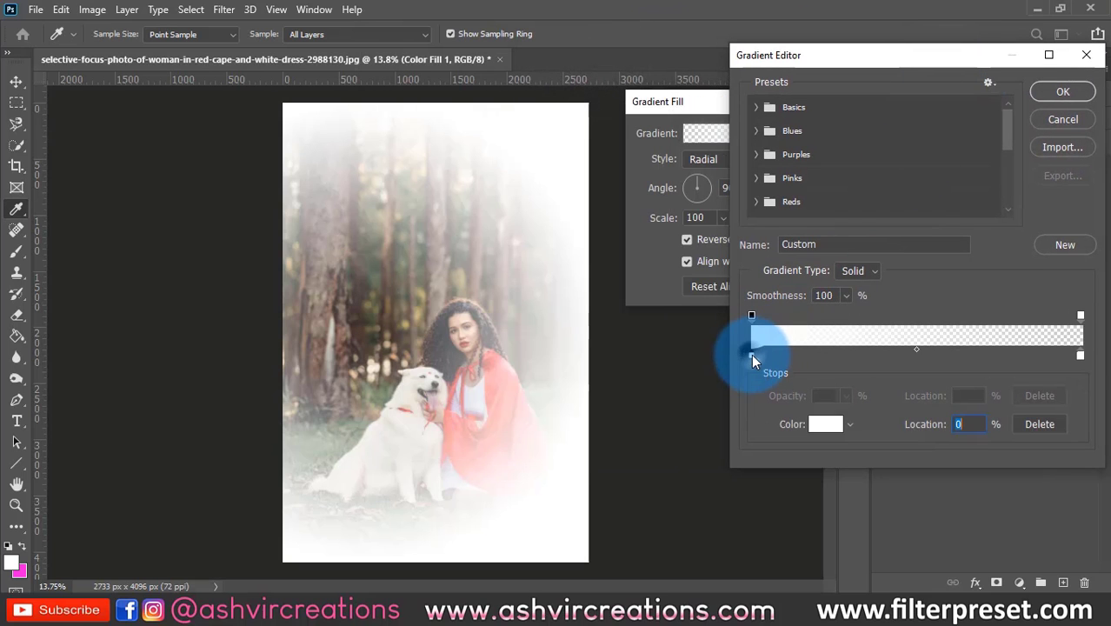
left_click(827, 424)
left_click_drag(828, 426, 627, 457)
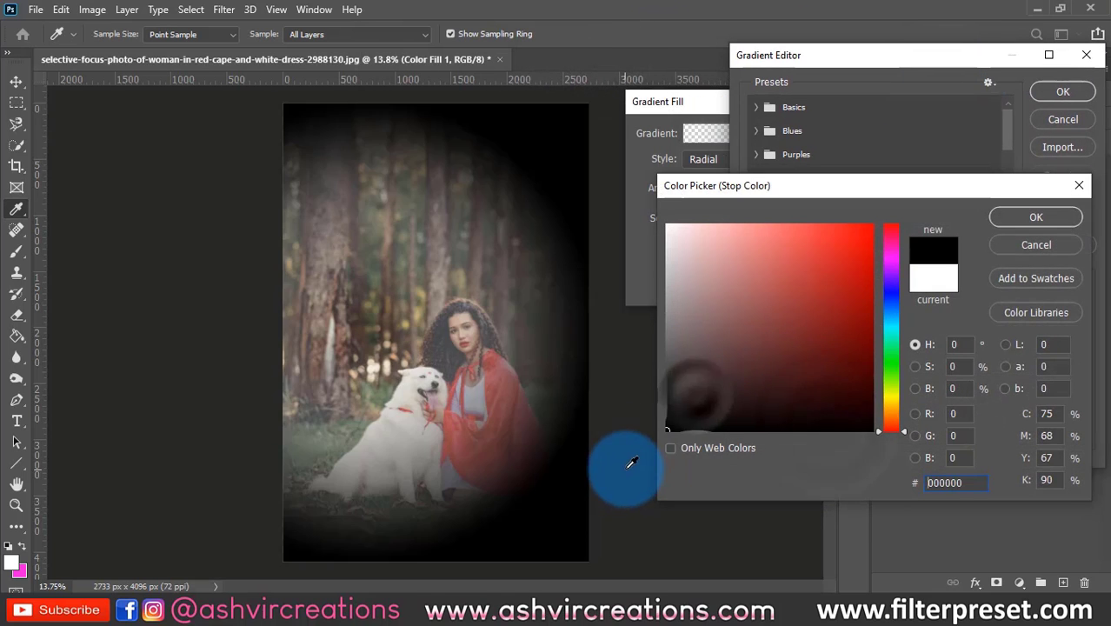
left_click(1059, 214)
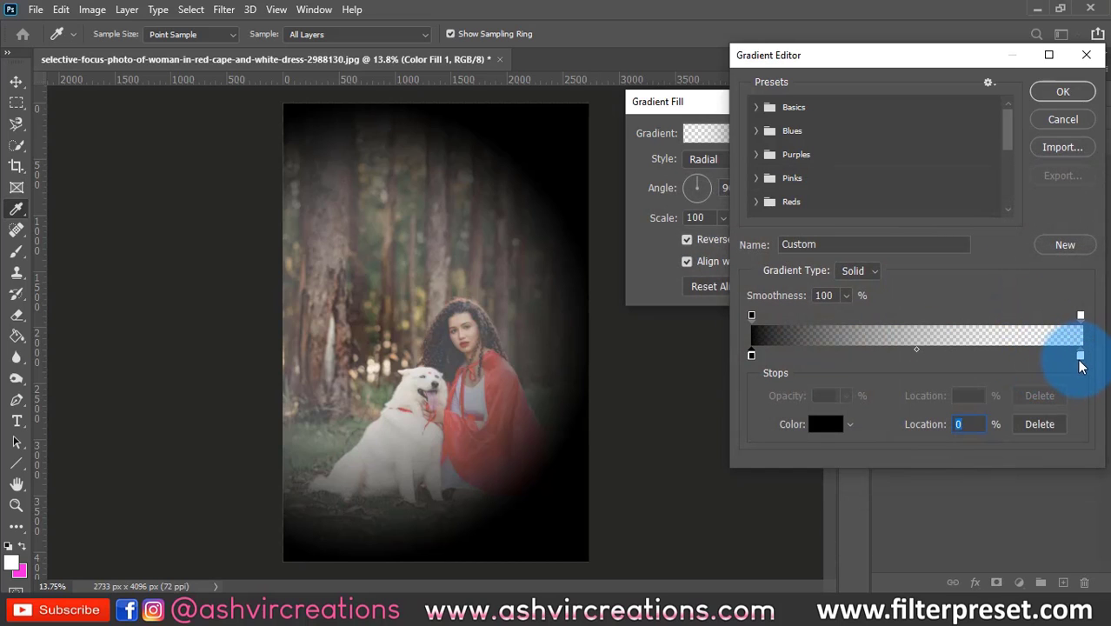
left_click(1061, 93)
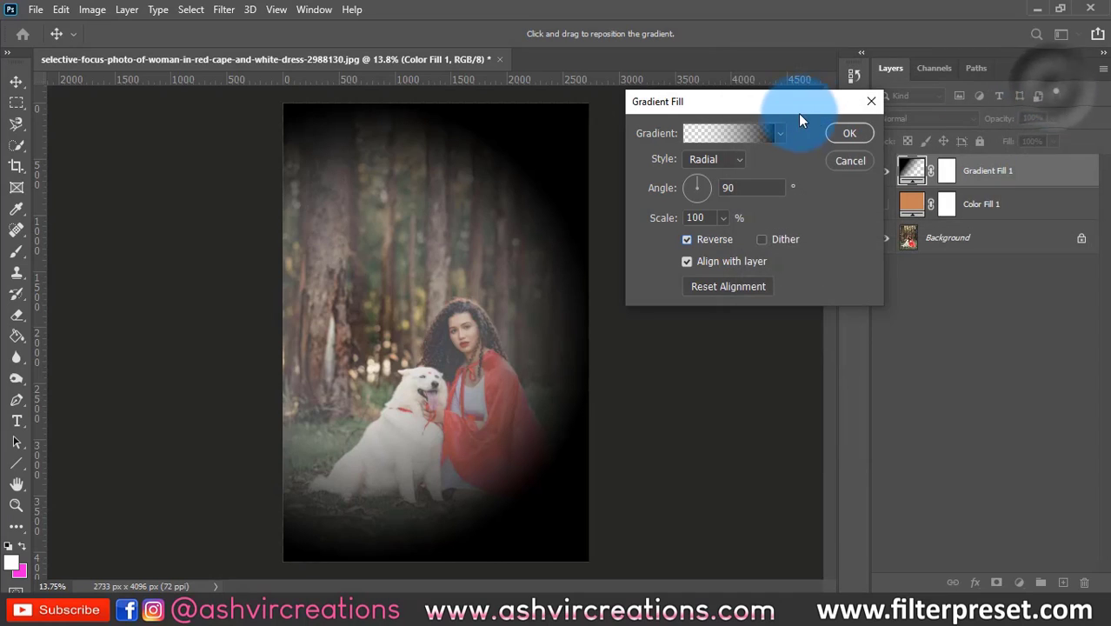
Center the black radial vignette around the woman and dog and set the gradient's scale to 111%.
left_click_drag(798, 113, 833, 102)
left_click_drag(529, 444, 593, 447)
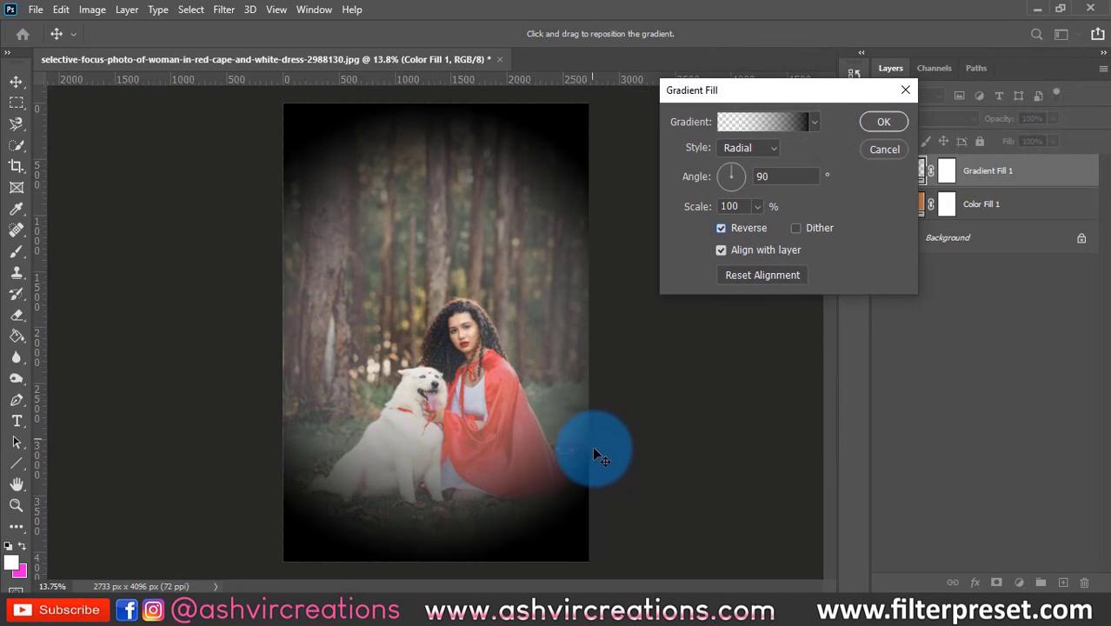
left_click(758, 207)
mouse_move(745, 220)
left_mouse_down()
mouse_move(795, 225)
mouse_move(747, 227)
mouse_move(757, 226)
left_mouse_up()
Try the Angle style and the Reflected style for the gradient, repositioning each one over the photo.
left_click(750, 151)
left_click(746, 189)
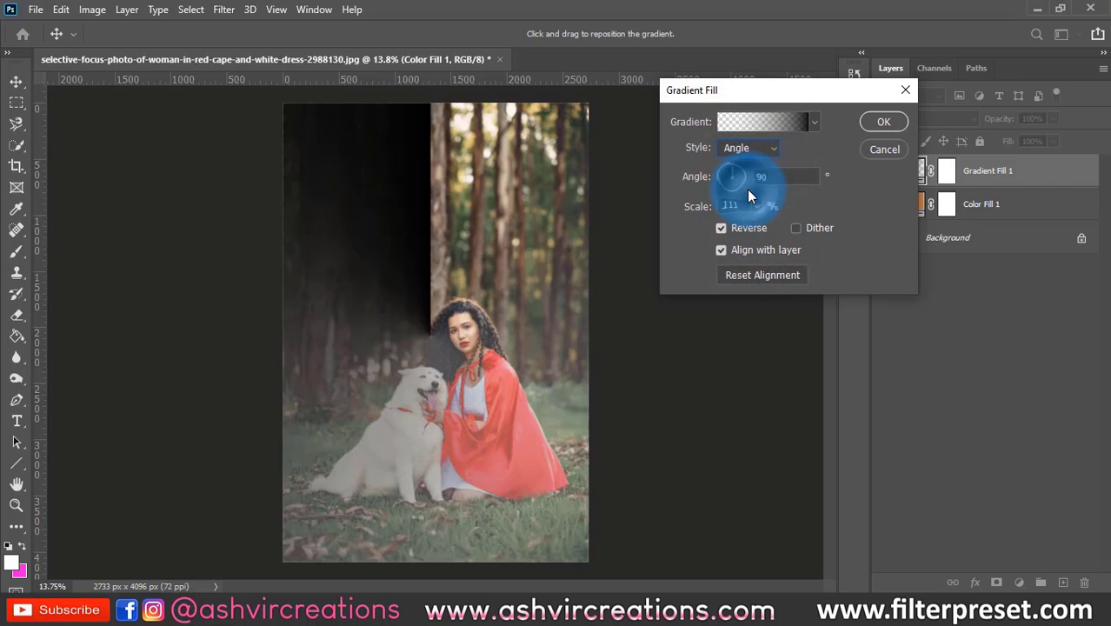
left_click_drag(426, 317, 454, 278)
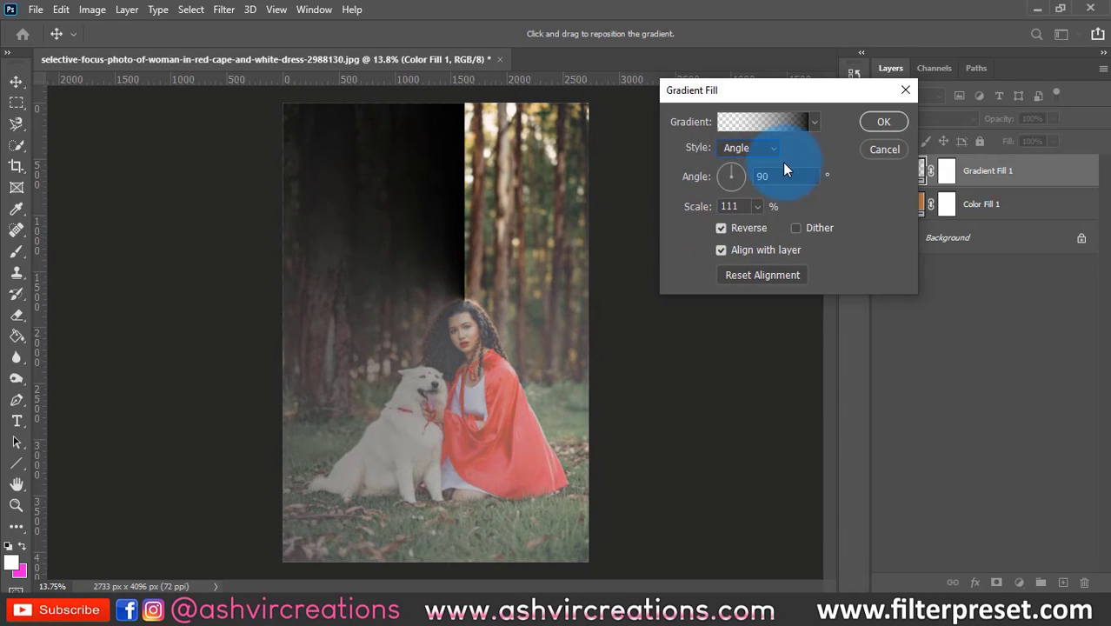
left_click(746, 154)
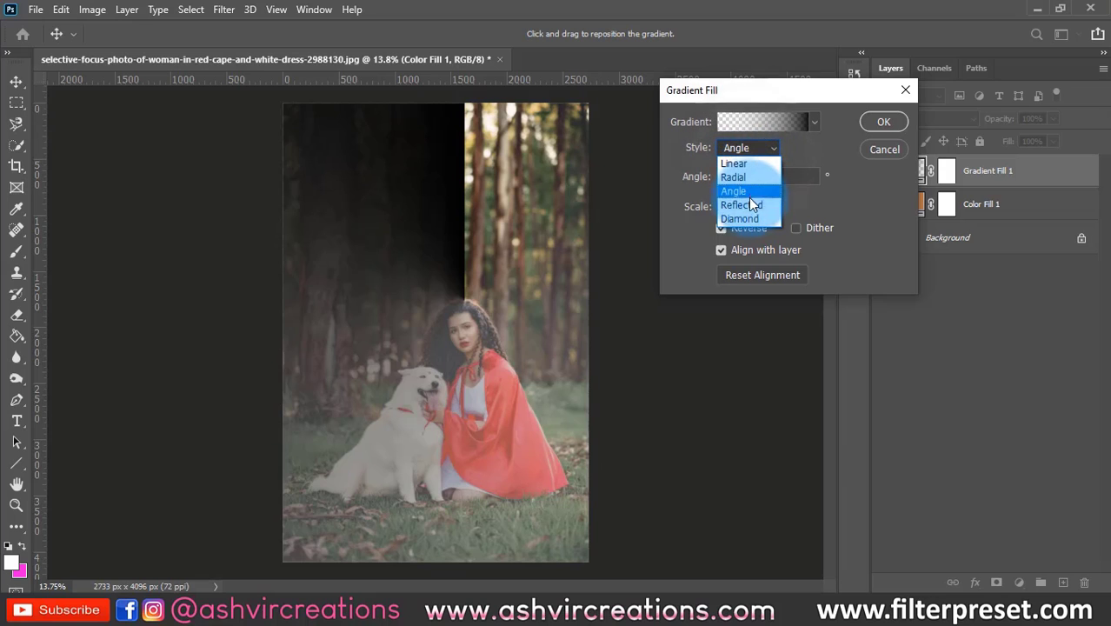
left_click(747, 205)
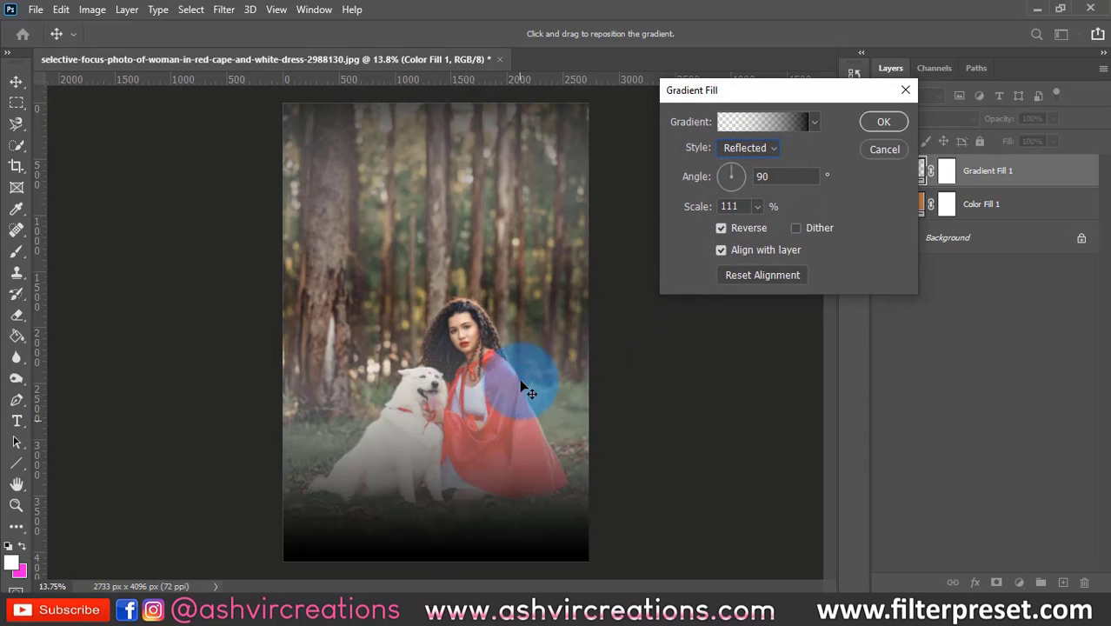
left_click_drag(520, 372, 542, 424)
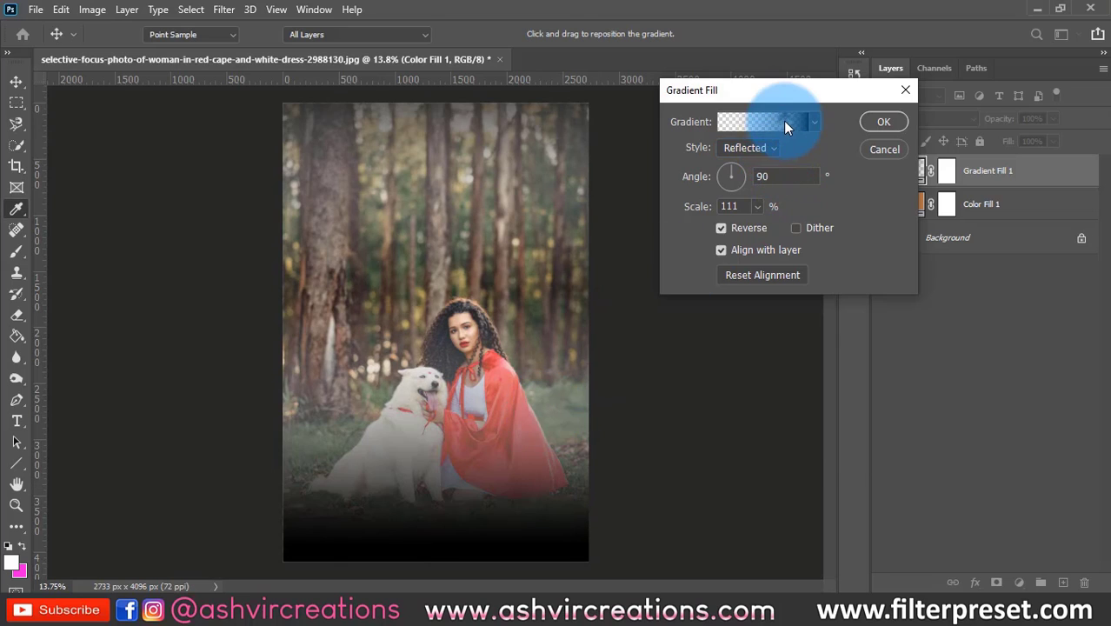
Try several gradient presets from the Pinks group, including Pink_12 and Pink_13, and discard the preset change.
left_click(783, 121)
left_click(757, 177)
scroll(928, 179, "down", 1)
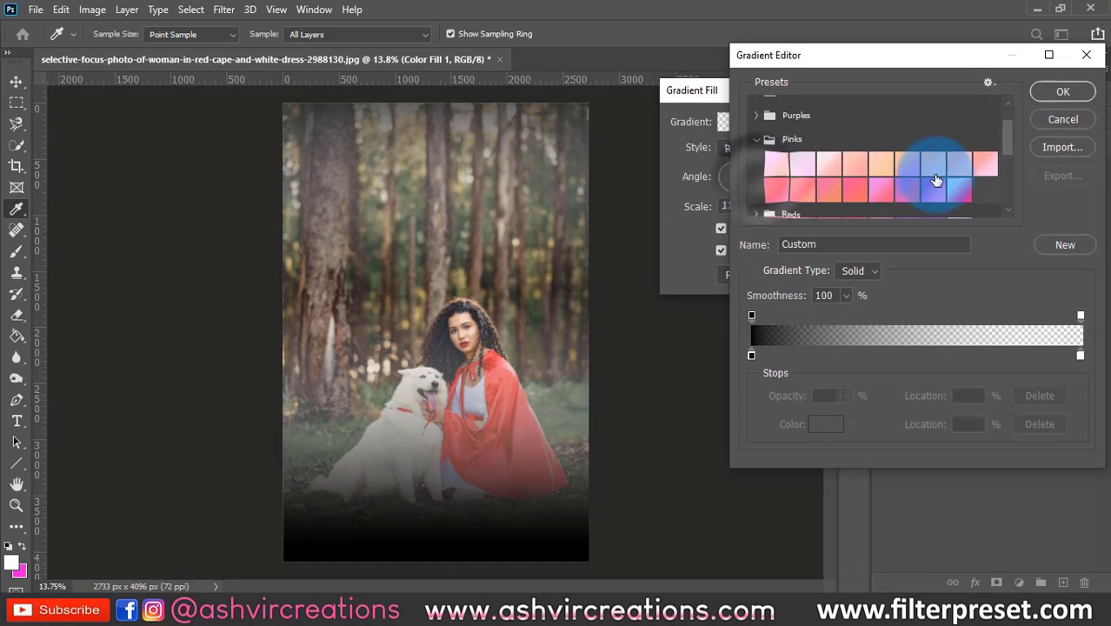
left_click(901, 167)
left_click(826, 187)
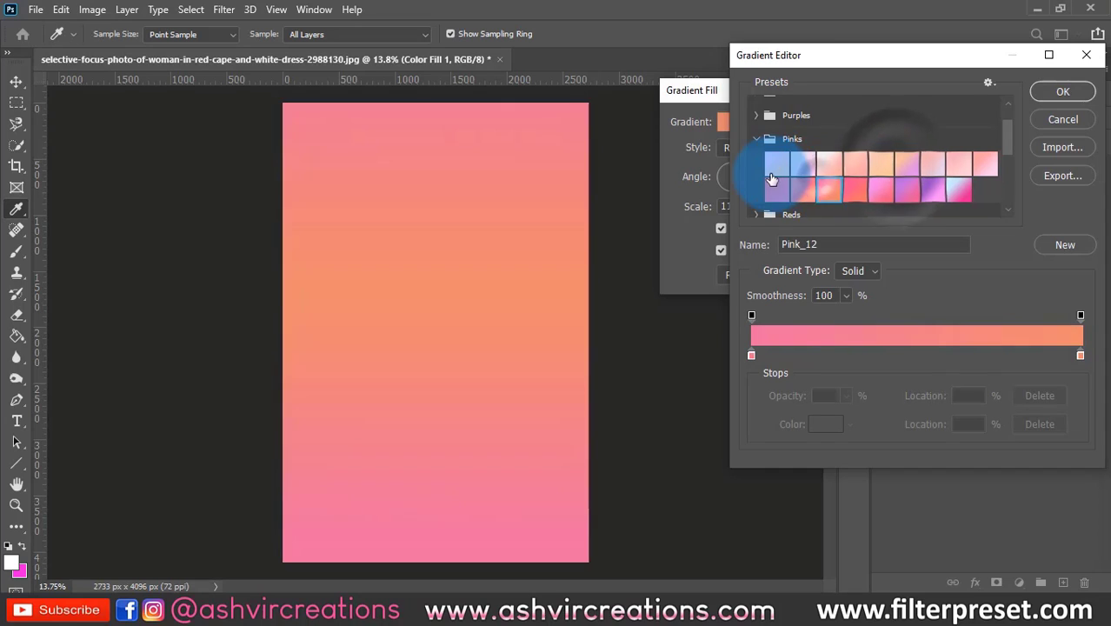
left_click(775, 165)
left_click(854, 189)
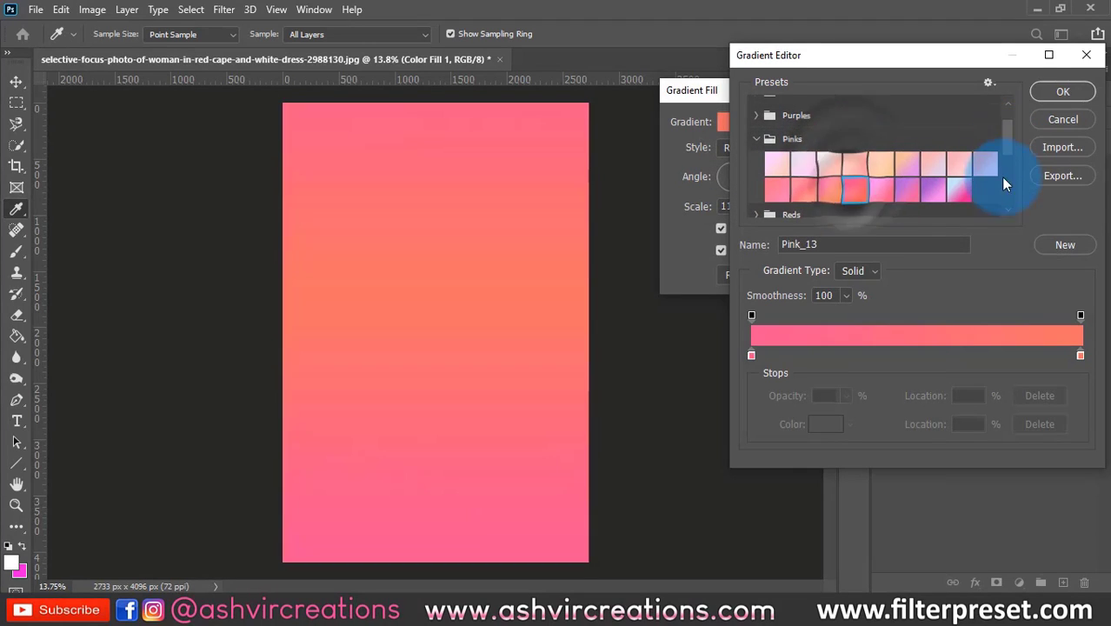
left_click(959, 198)
left_click(1053, 119)
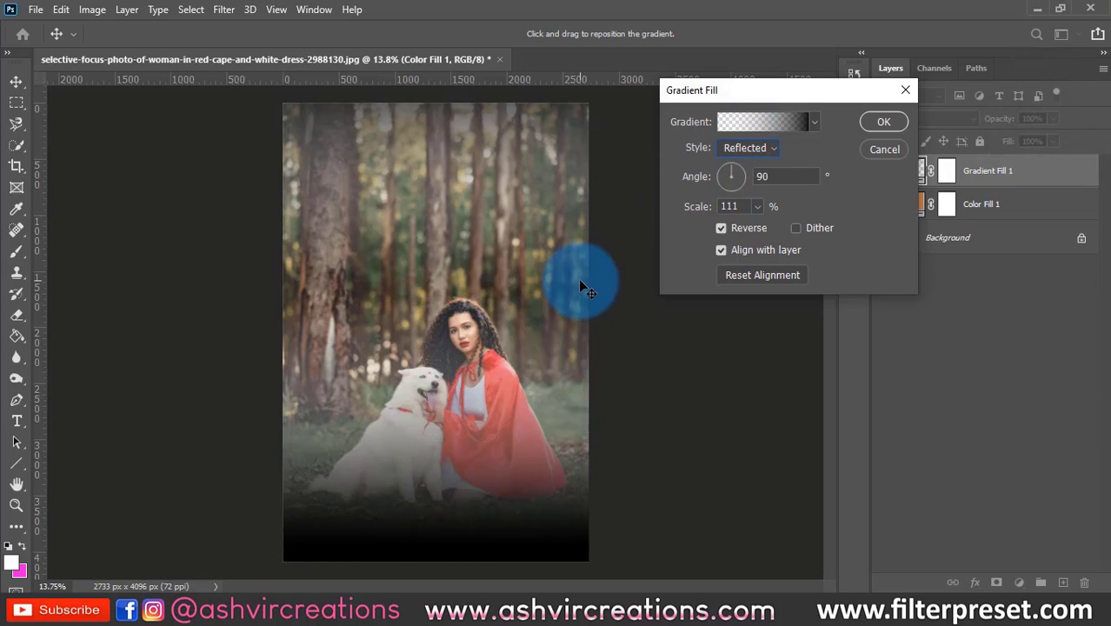
Apply the gradient fill with the Diamond style at 122% scale, its clear area centered over the woman and dog.
left_click(762, 148)
left_click(745, 217)
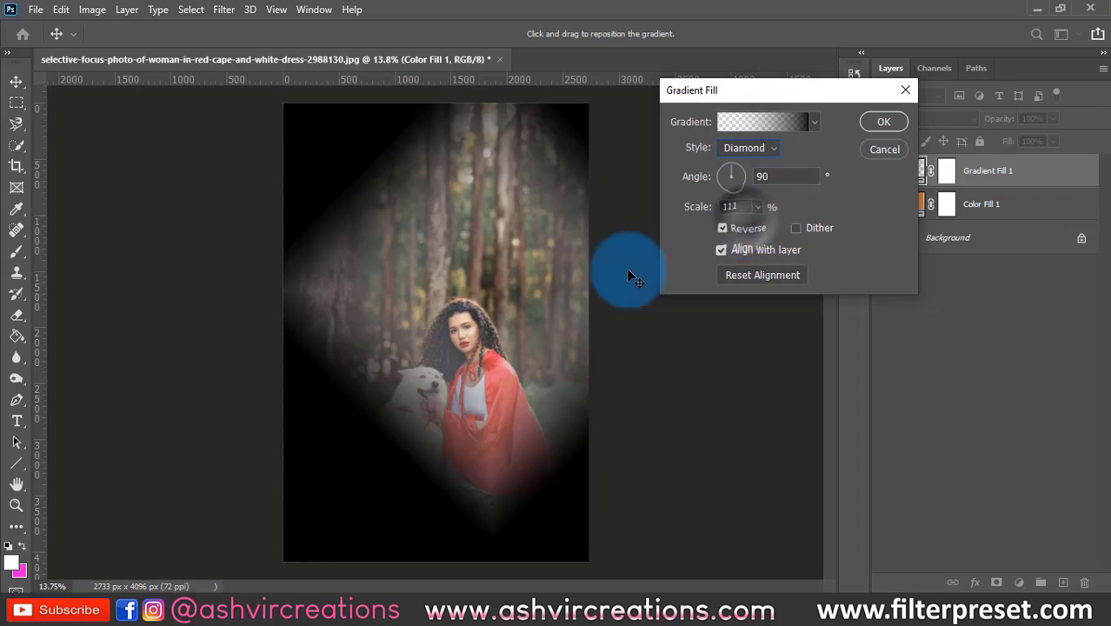
mouse_move(425, 351)
left_mouse_down()
mouse_move(513, 407)
mouse_move(385, 323)
mouse_move(413, 346)
left_mouse_up()
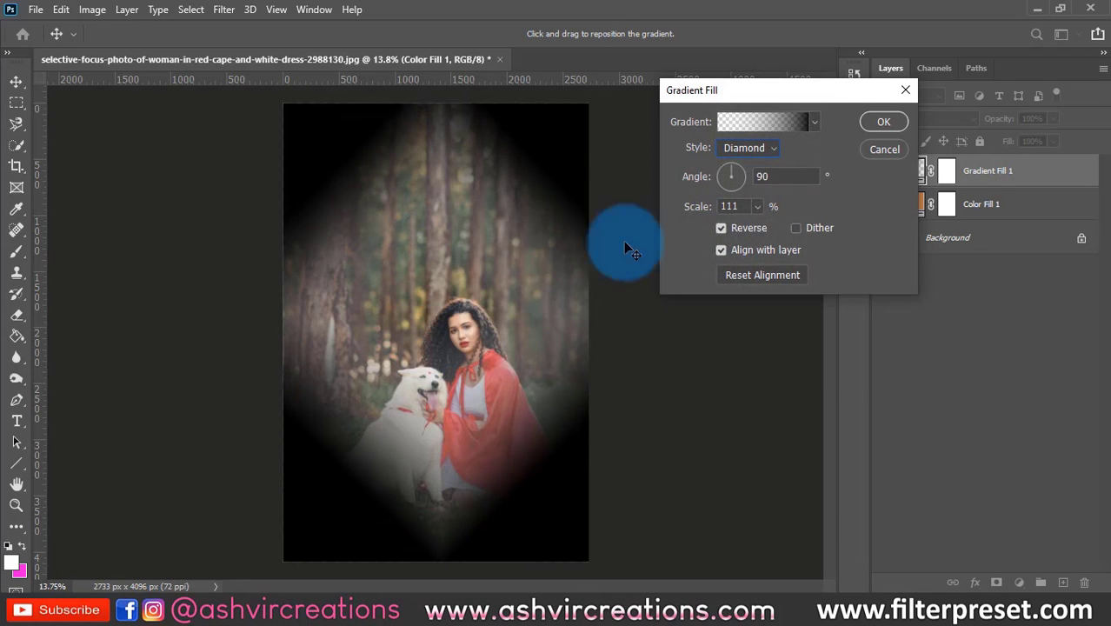
left_click_drag(755, 211, 620, 254)
left_click_drag(506, 292, 555, 277)
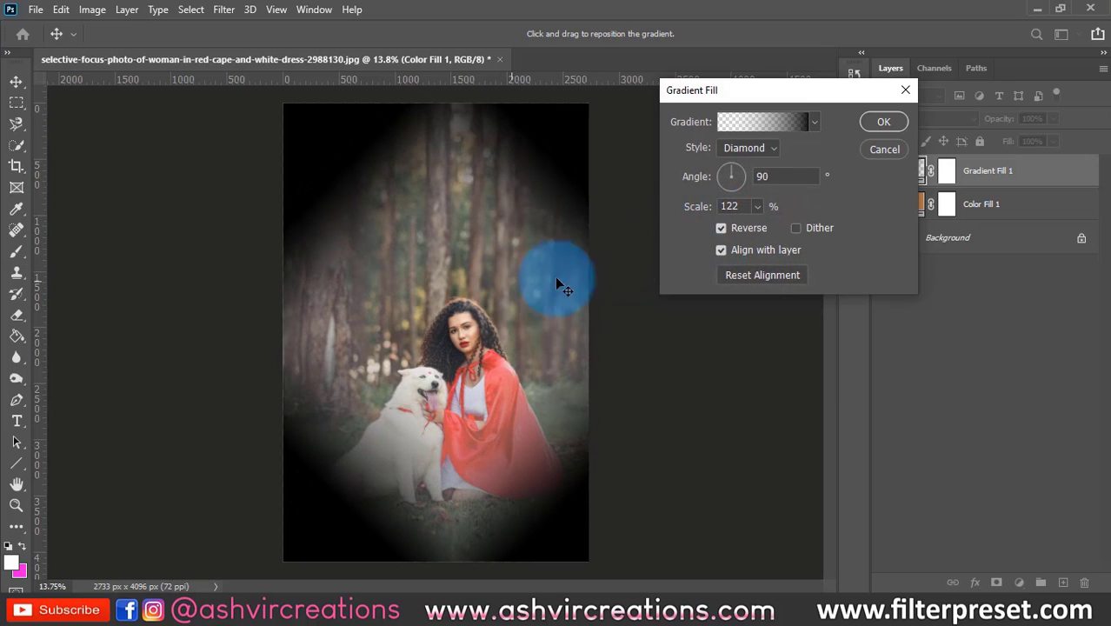
left_click(885, 122)
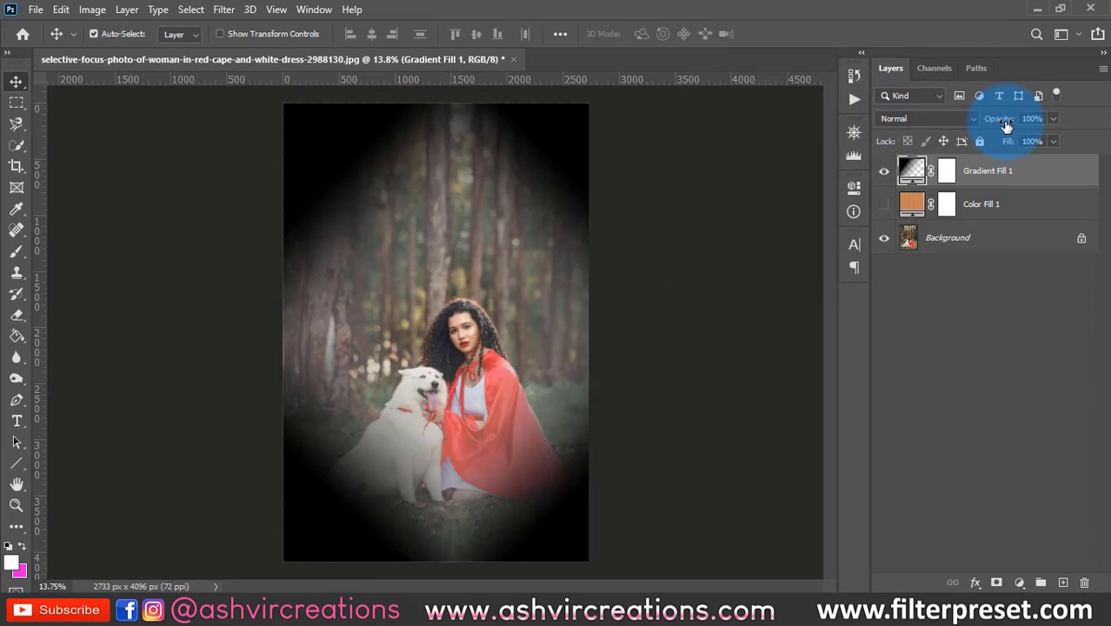
Set the gradient fill layer's opacity to 69% and its blend mode to Soft Light.
left_click_drag(1004, 124, 979, 128)
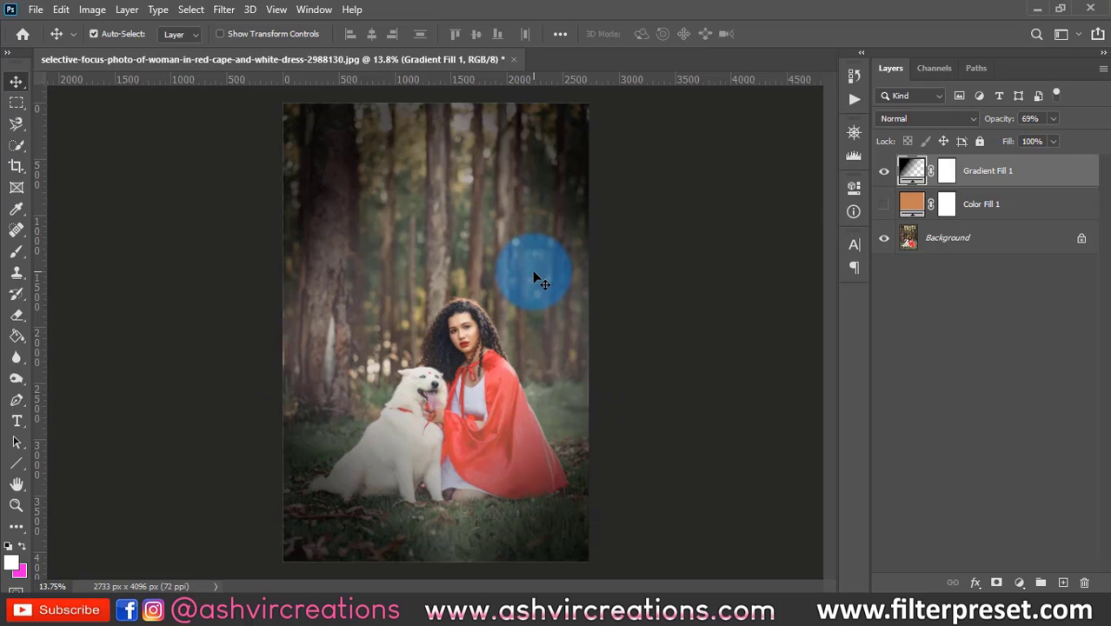
left_click(939, 114)
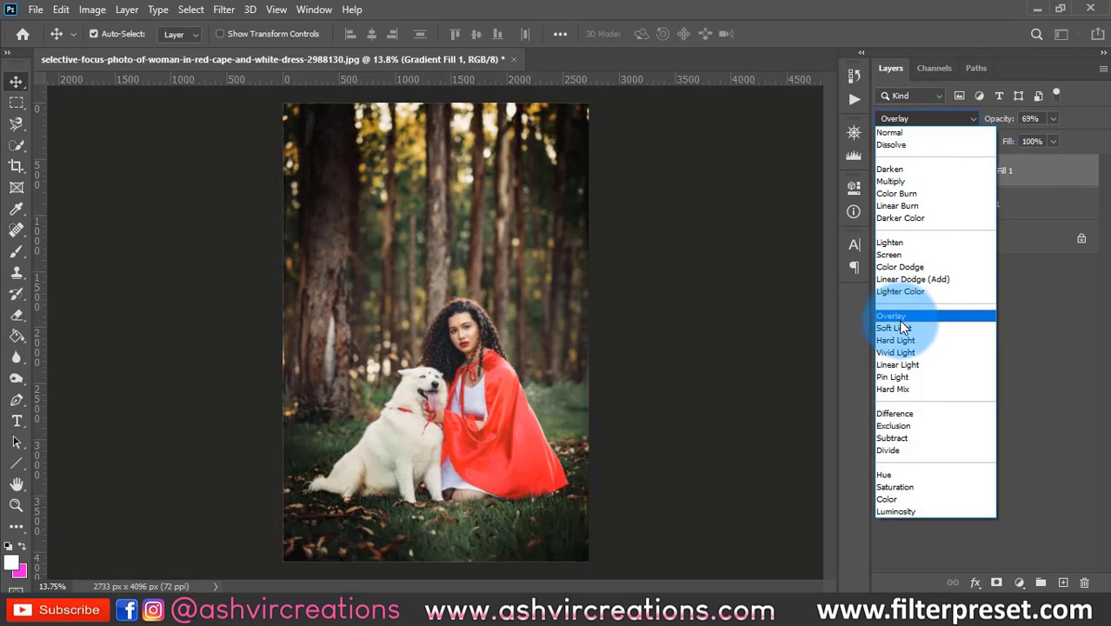
left_click(900, 328)
Compare the photo with and without the Soft Light gradient fill, leaving the layer visible.
left_click(885, 172)
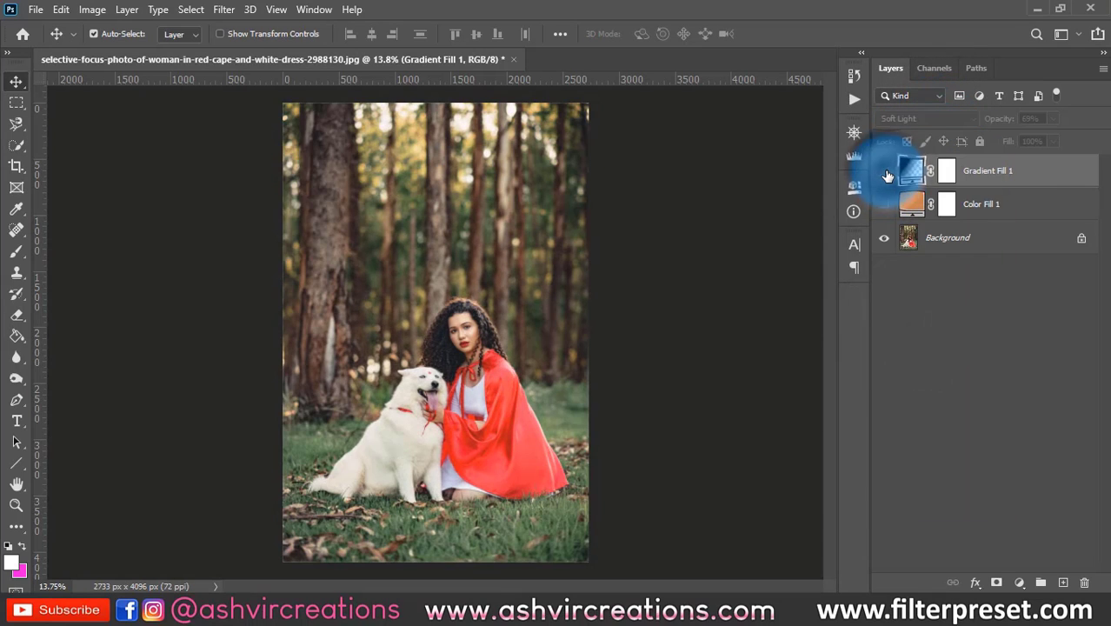
left_click(884, 171)
left_click(884, 172)
left_click(886, 172)
left_click(885, 172)
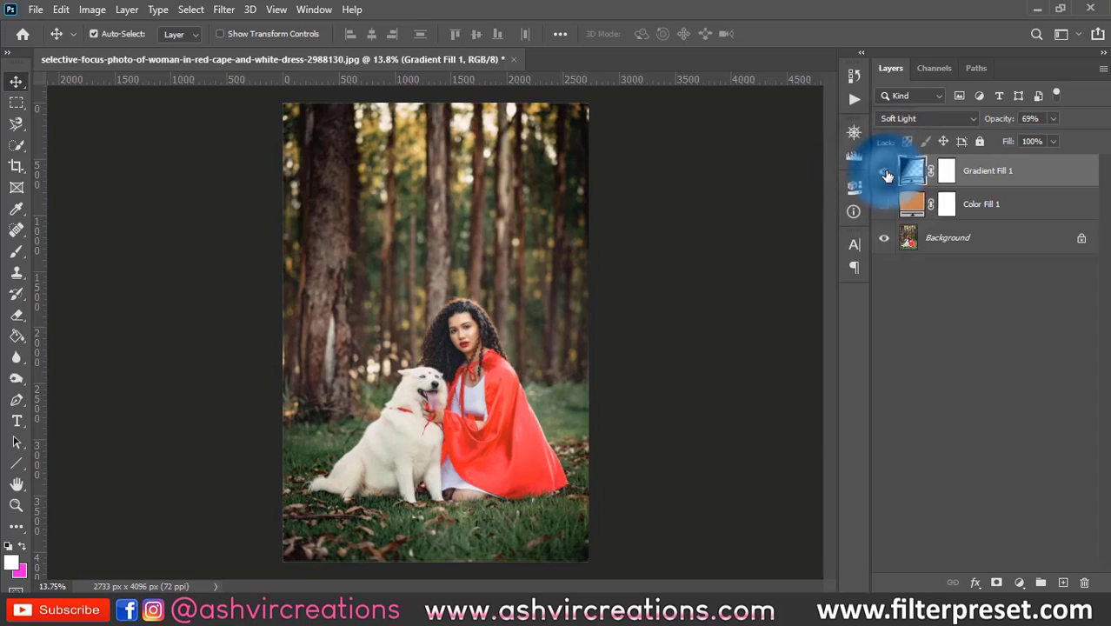
left_click(886, 172)
left_click(885, 172)
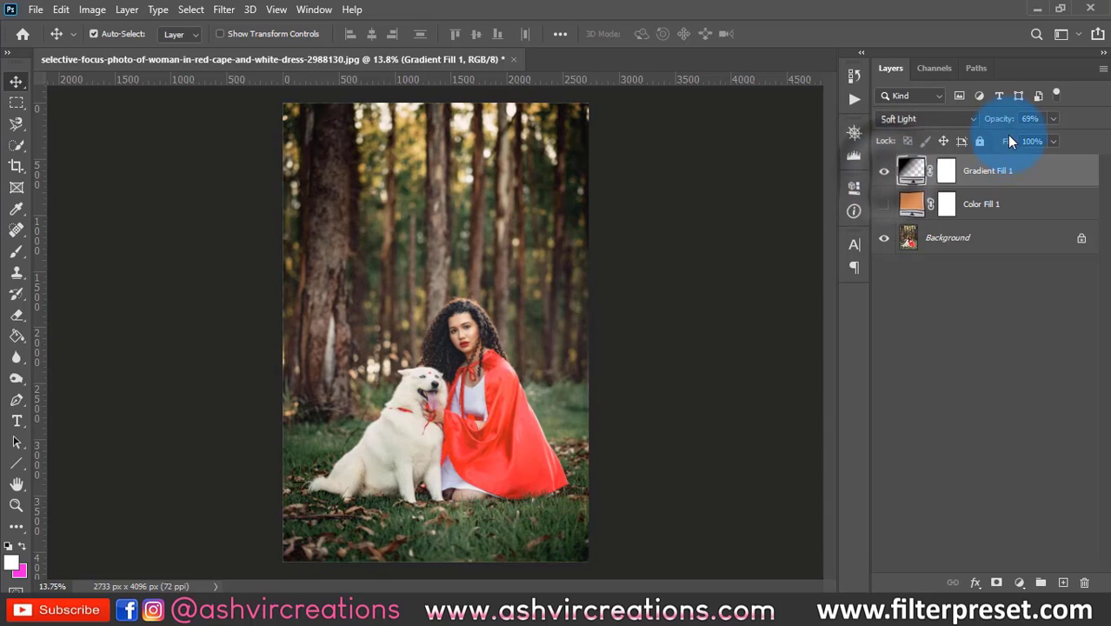
Set the gradient fill layer's opacity to 100% and compare the photo with and without it, up close and as a whole.
left_click_drag(1009, 120, 1024, 120)
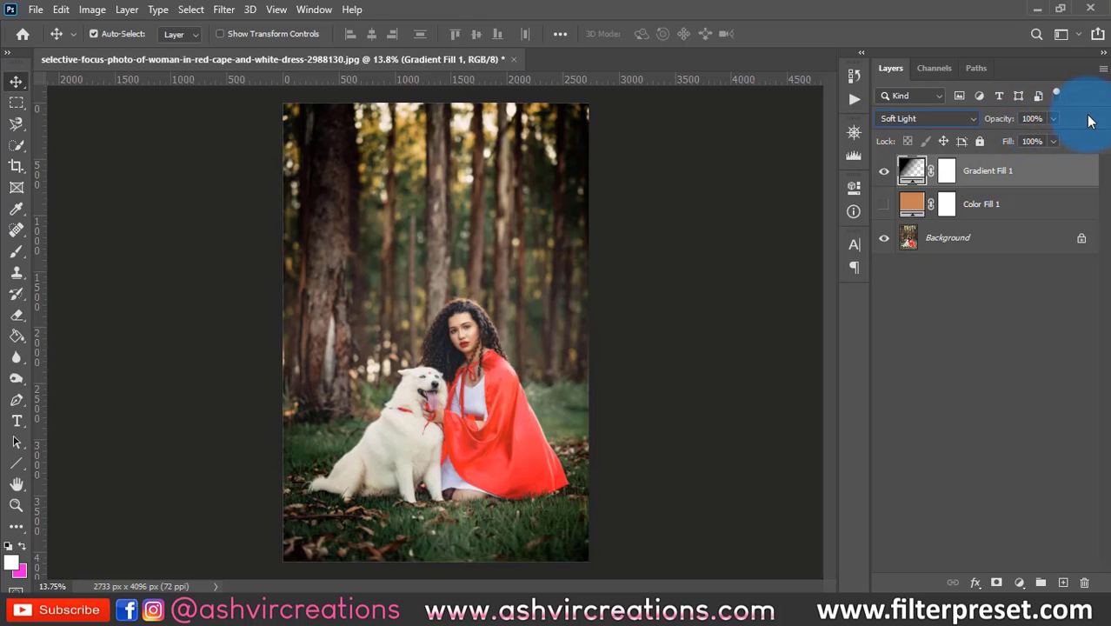
left_click(883, 170)
left_click(883, 171)
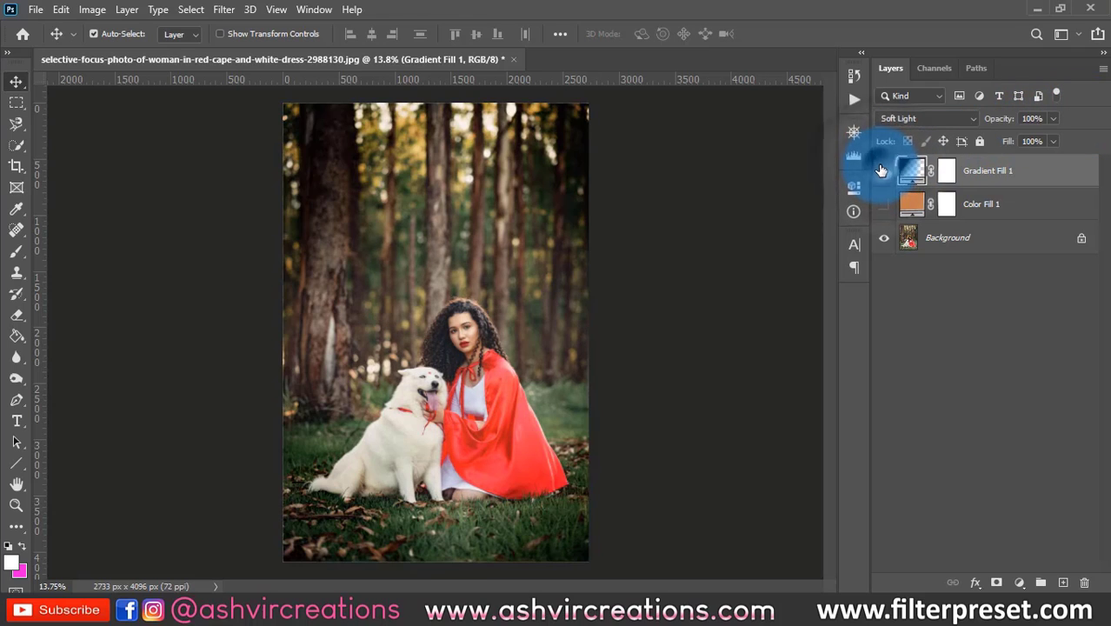
left_click(884, 171)
left_click(883, 170)
scroll(561, 309, "up", 3)
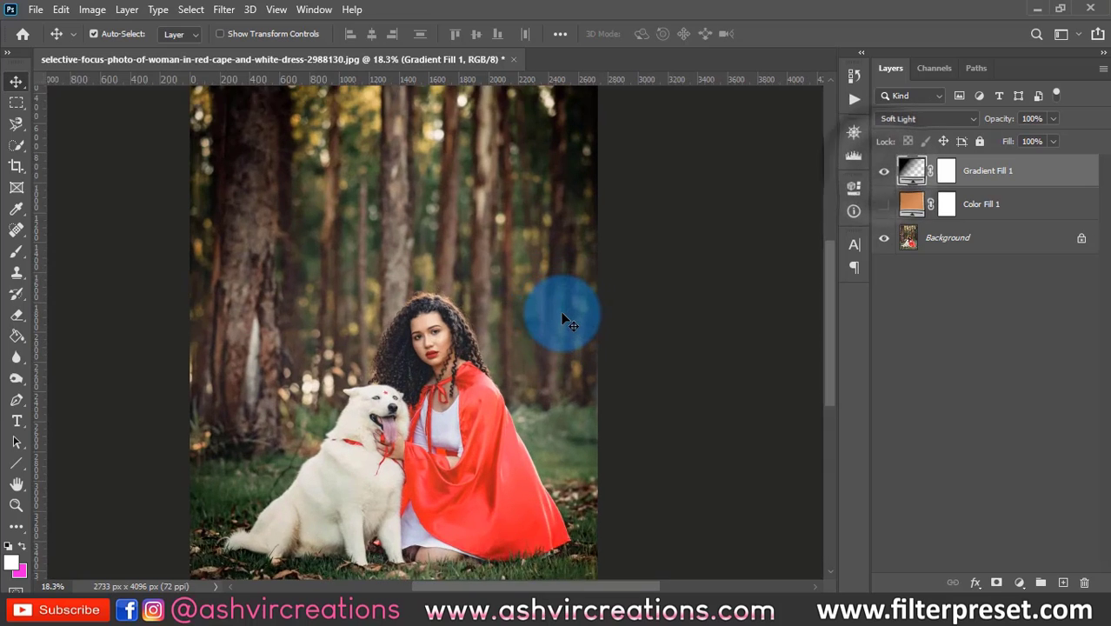
left_click(881, 171)
left_click(881, 170)
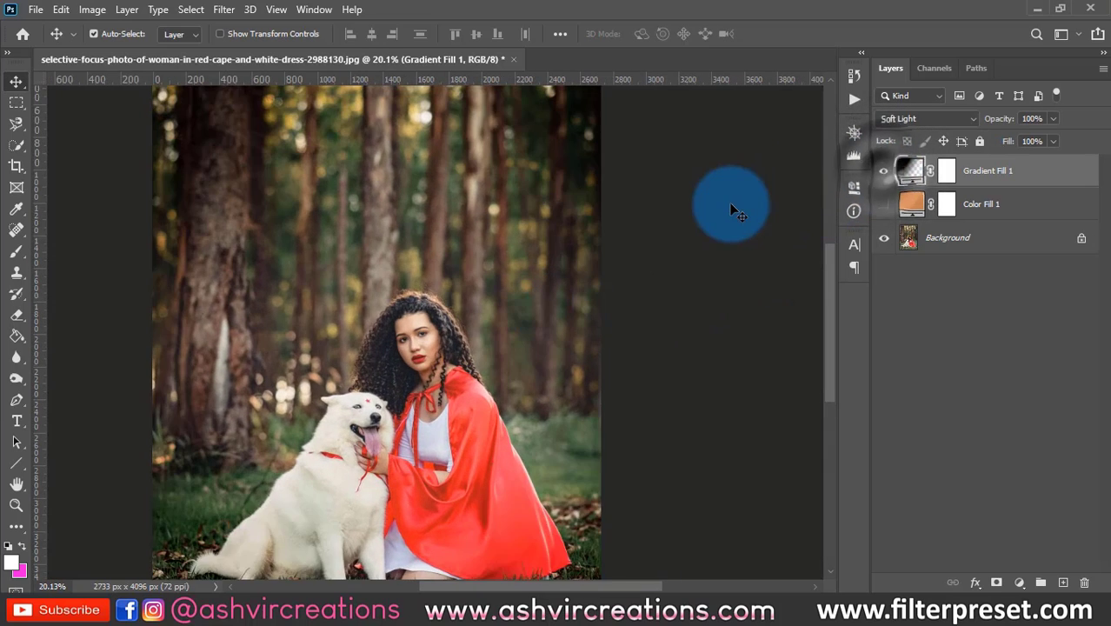
key("ctrl+0")
left_click(884, 171)
left_click(883, 173)
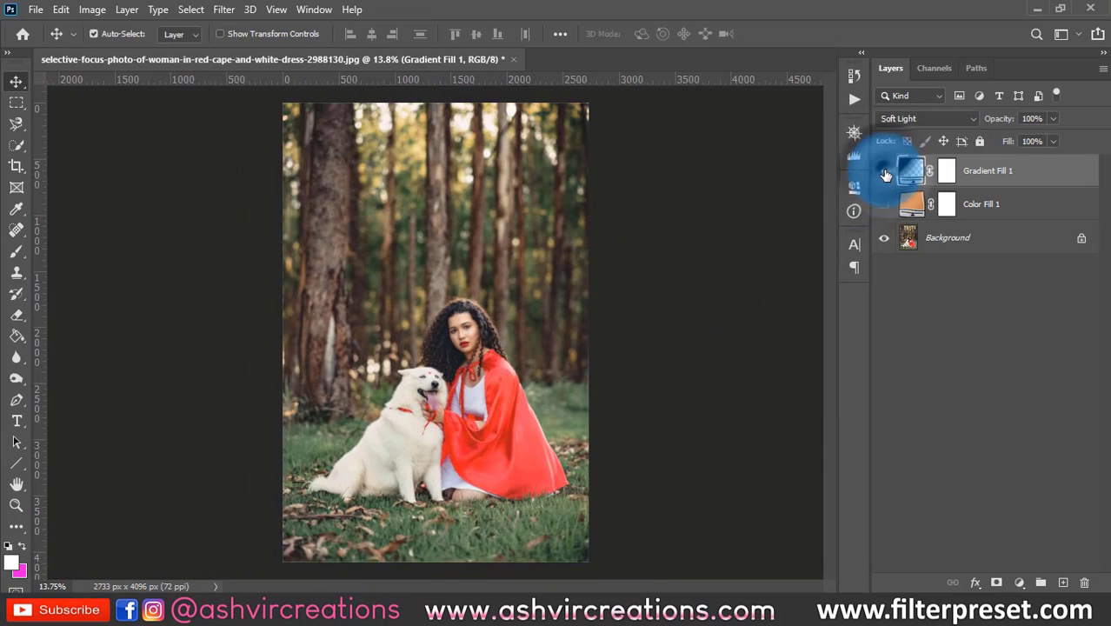
Try the Linear style on the existing gradient fill, and apply it with the Radial style at 45% scale.
left_click(946, 176)
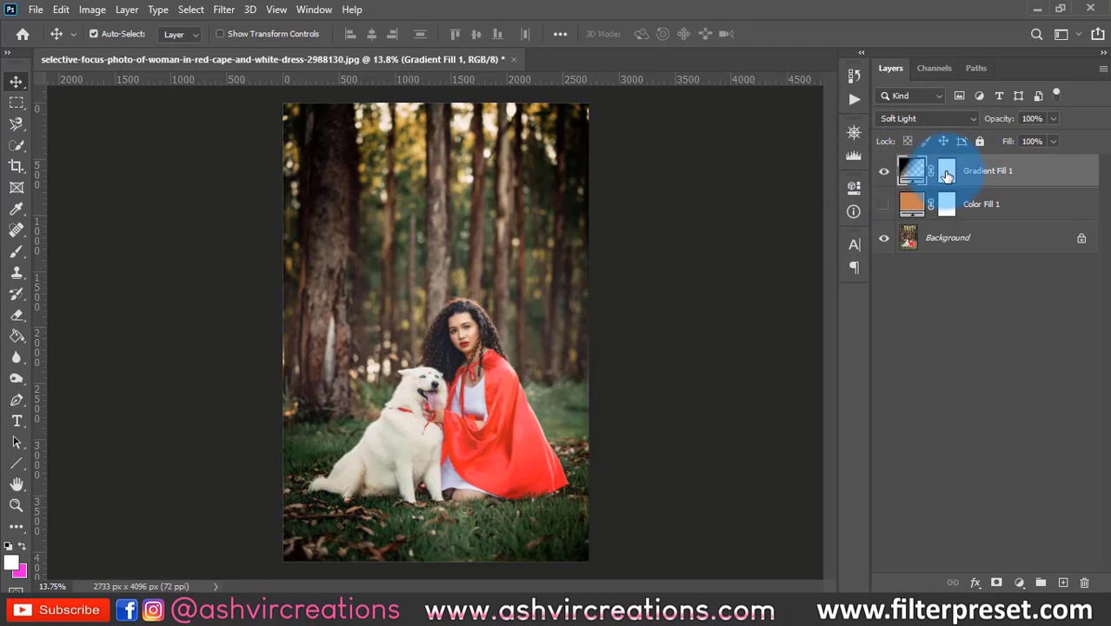
double_click(915, 171)
left_click(734, 149)
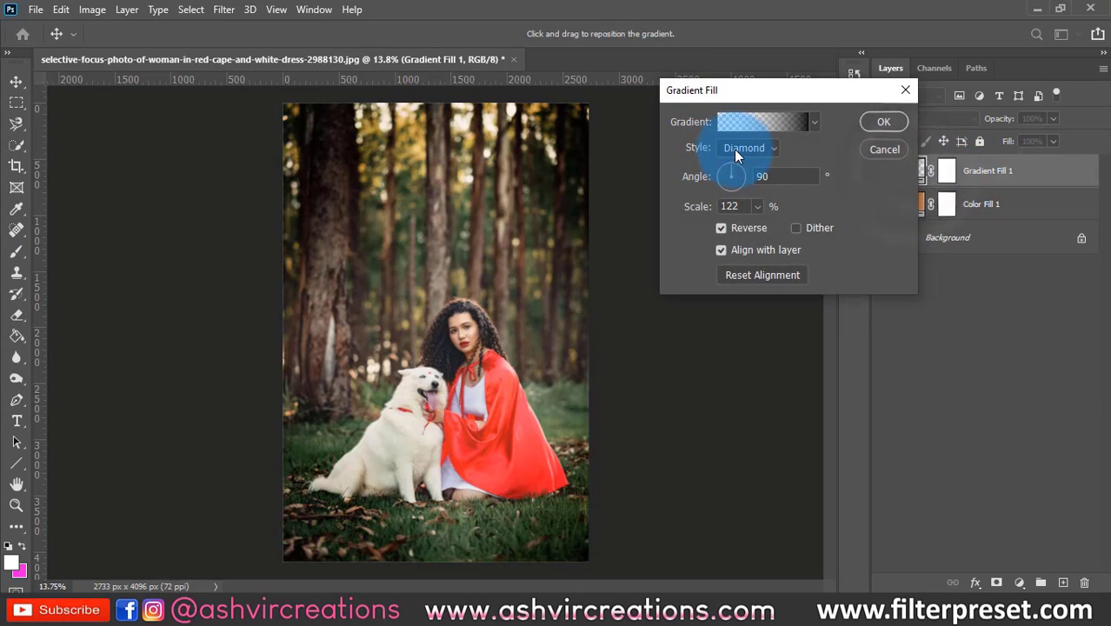
left_click(738, 161)
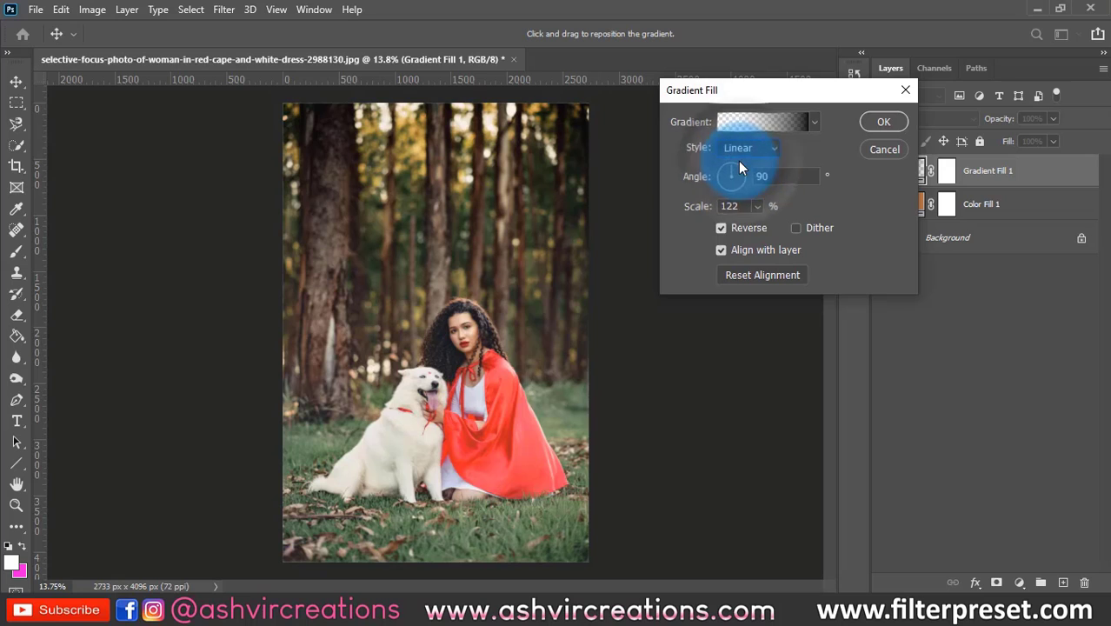
left_click(749, 147)
left_click(742, 176)
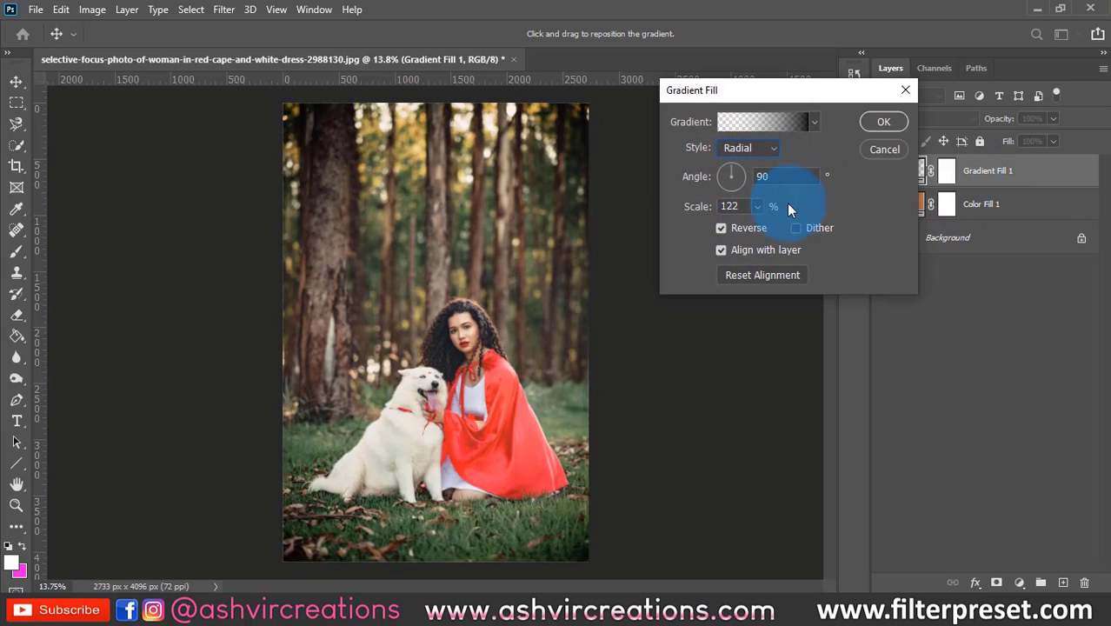
left_click(758, 207)
mouse_move(750, 226)
left_mouse_down()
mouse_move(772, 225)
mouse_move(751, 222)
left_mouse_up()
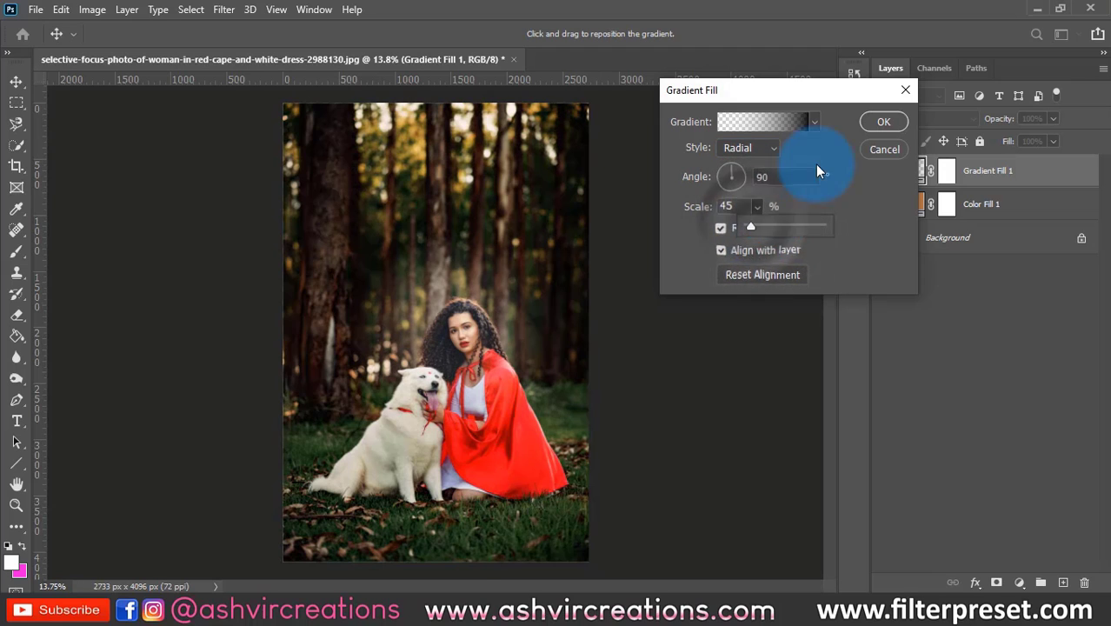
left_click(883, 122)
Try the Normal blend mode on the gradient fill layer, and set it to Multiply.
left_click(940, 120)
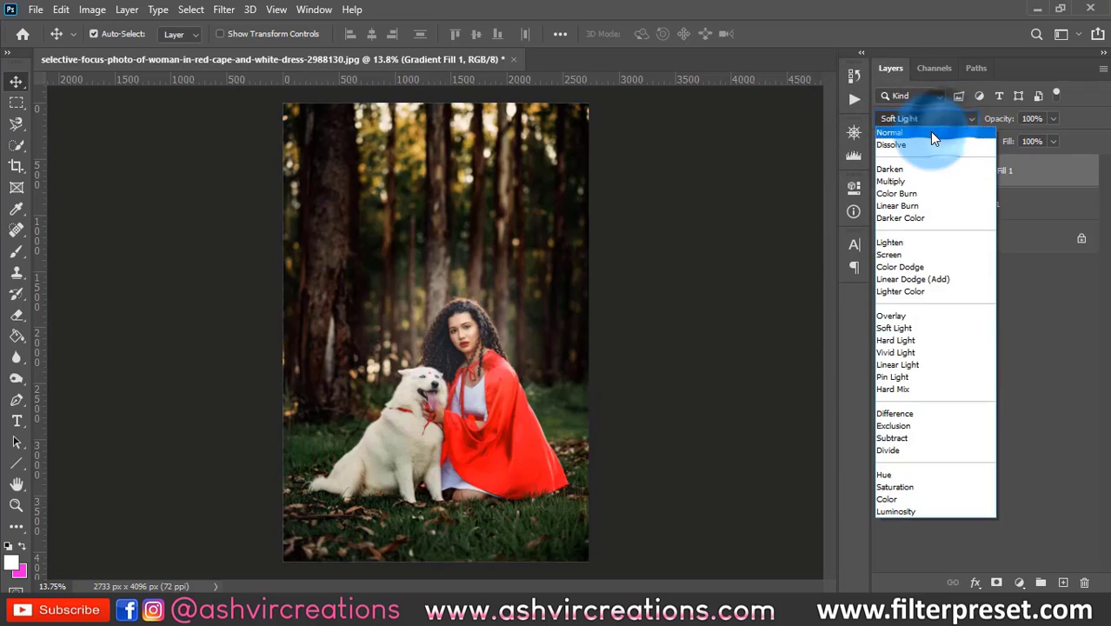
left_click(930, 133)
left_click(924, 121)
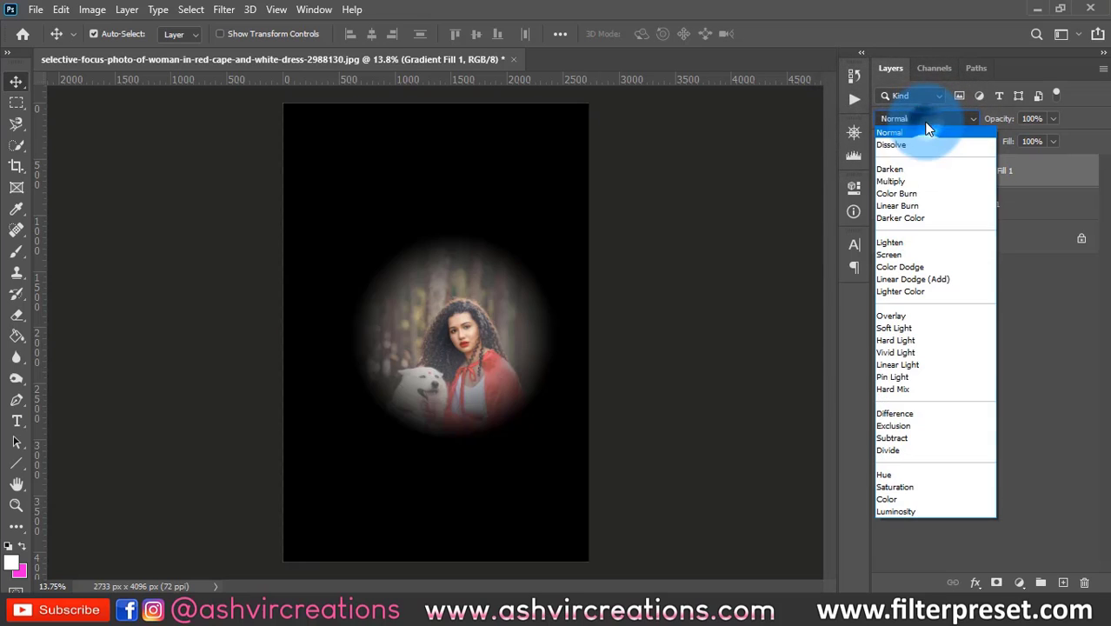
left_click(909, 183)
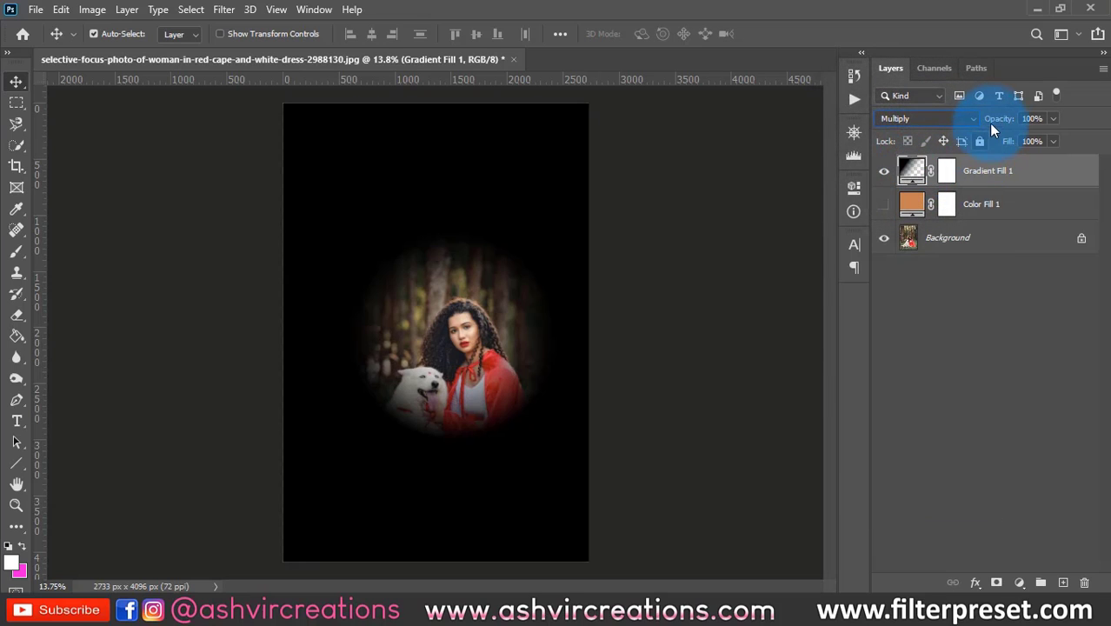
Lower the gradient fill layer's opacity to 56%, checking the darkened surroundings of the woman and dog up close.
left_click_drag(994, 128, 954, 125)
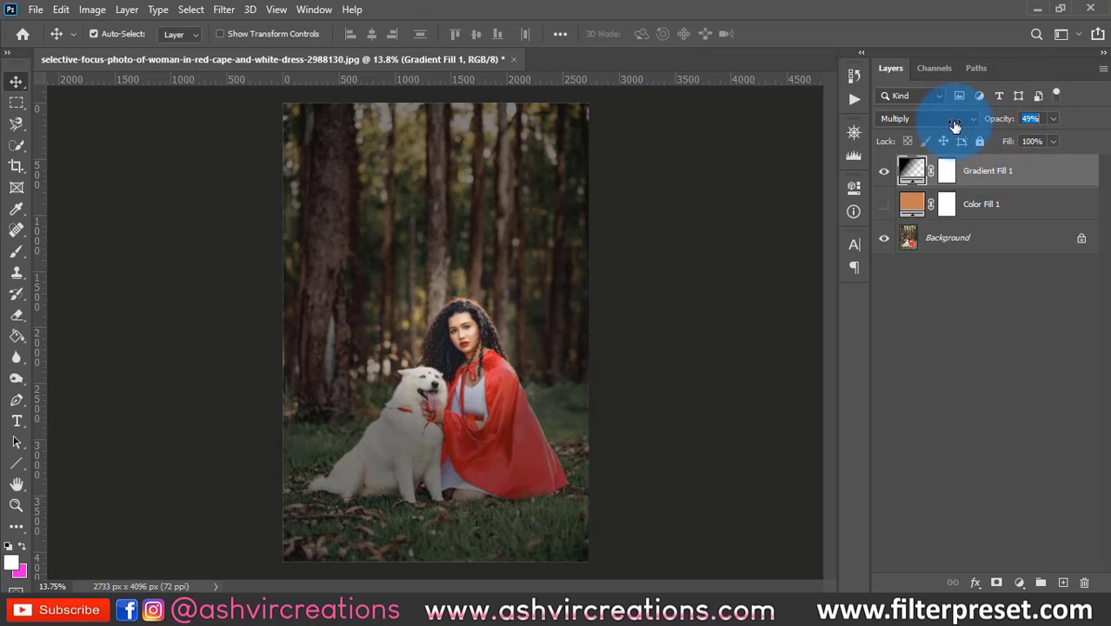
left_click_drag(453, 344, 499, 336)
scroll(475, 349, "up", 3)
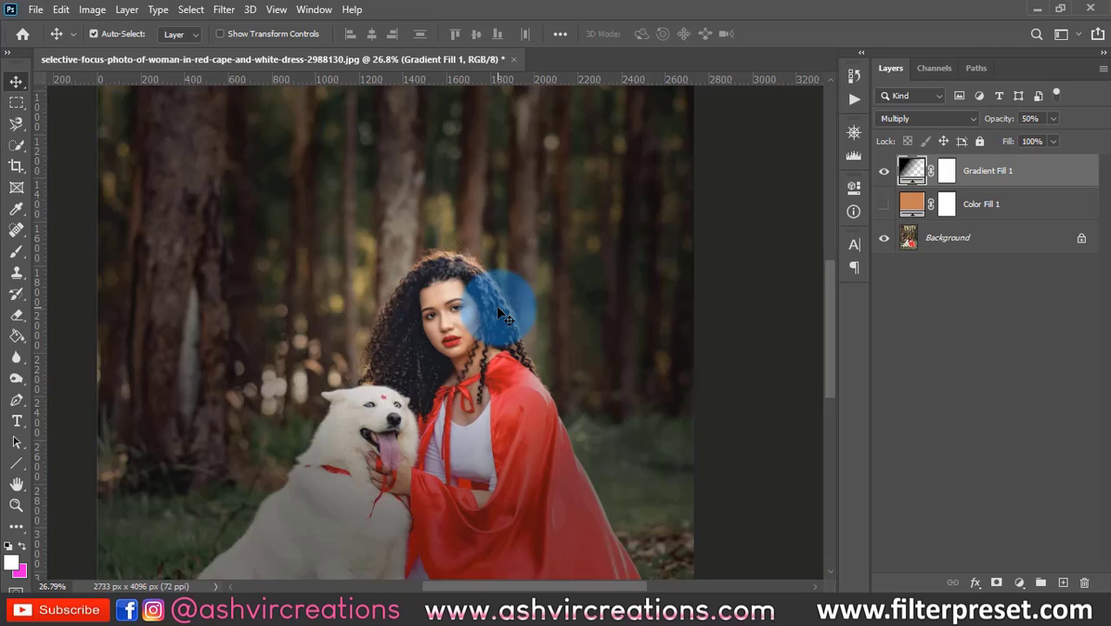
left_click_drag(498, 306, 434, 315)
scroll(436, 317, "down", 3)
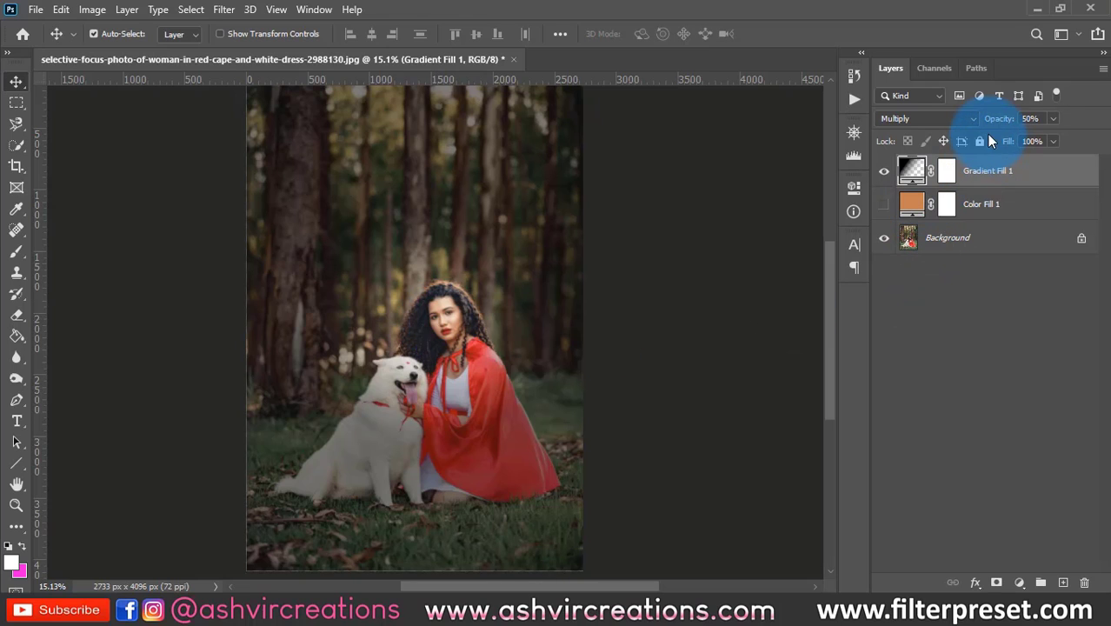
left_click_drag(1002, 124, 980, 118)
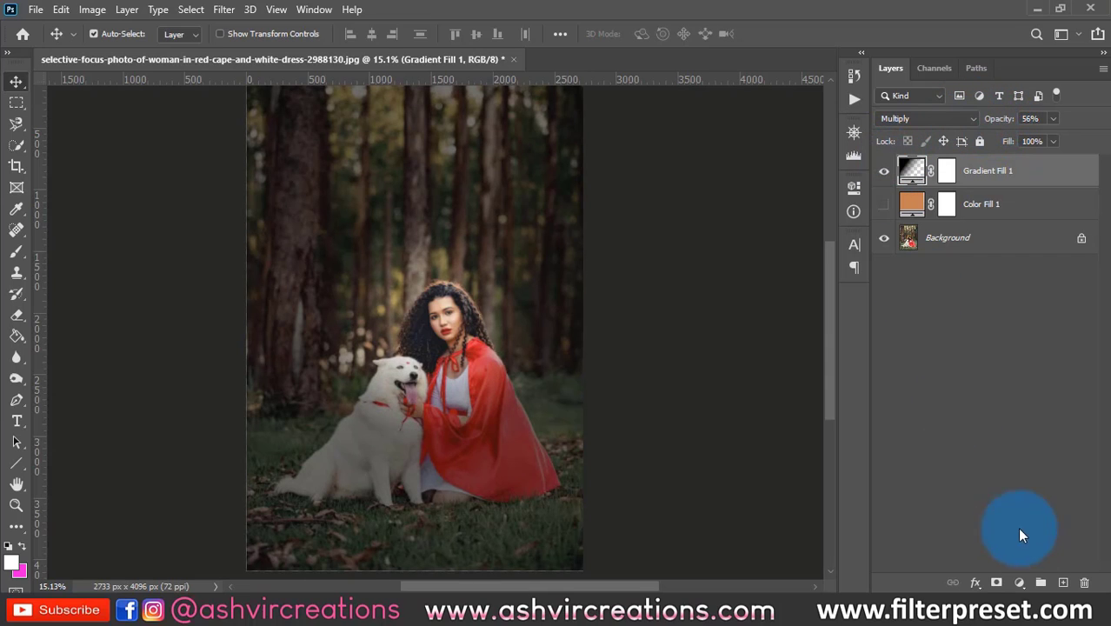
Hide the gradient fill layer and start a new Pattern fill layer above it.
left_click(884, 170)
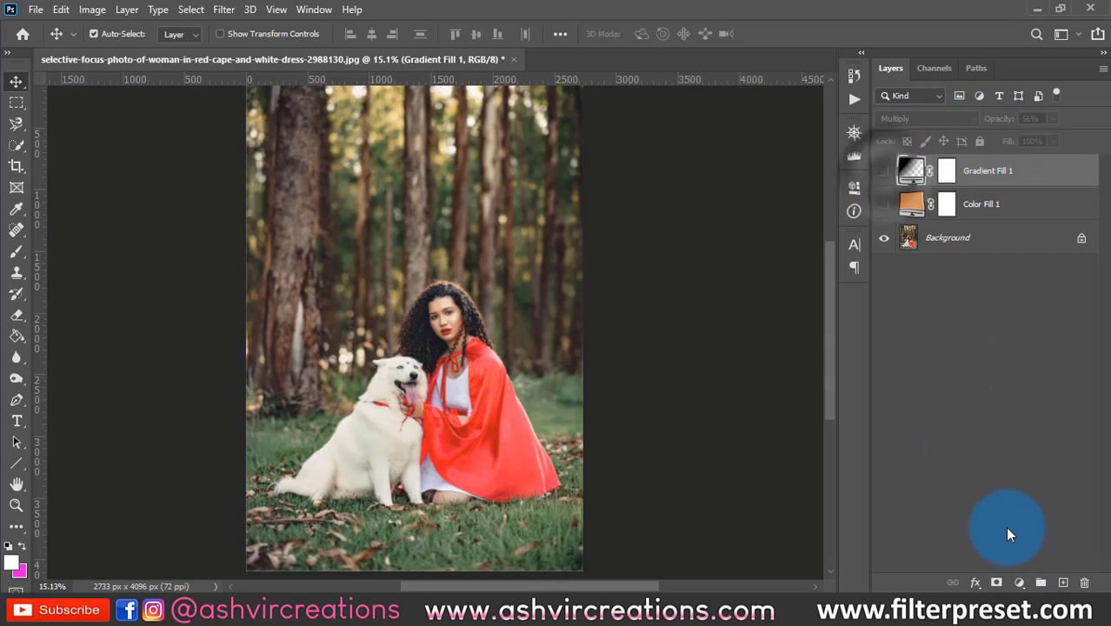
left_click(1020, 584)
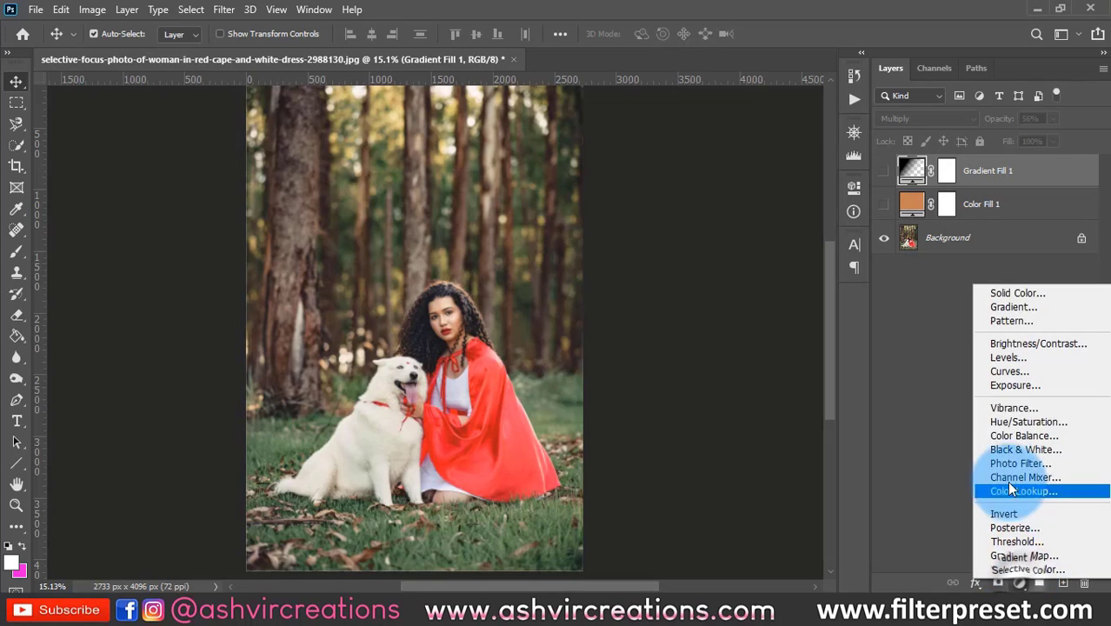
left_click(1003, 319)
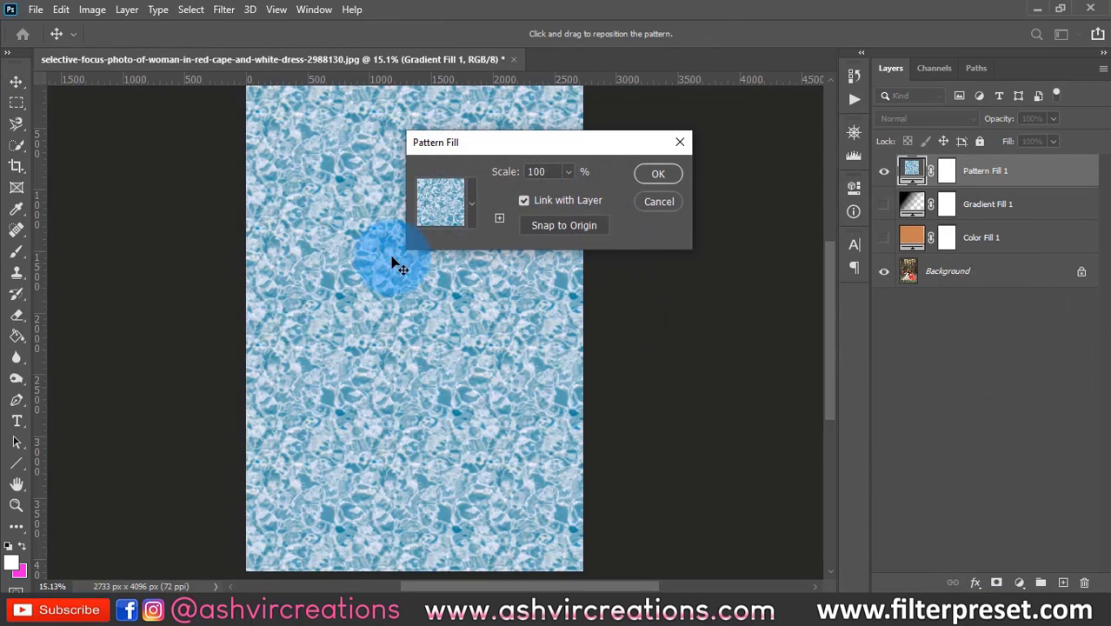
left_click_drag(383, 314, 444, 434)
Look into the Trees pattern group and try the Grass group's patterns on the fill, including the green and brown ones.
left_click(443, 222)
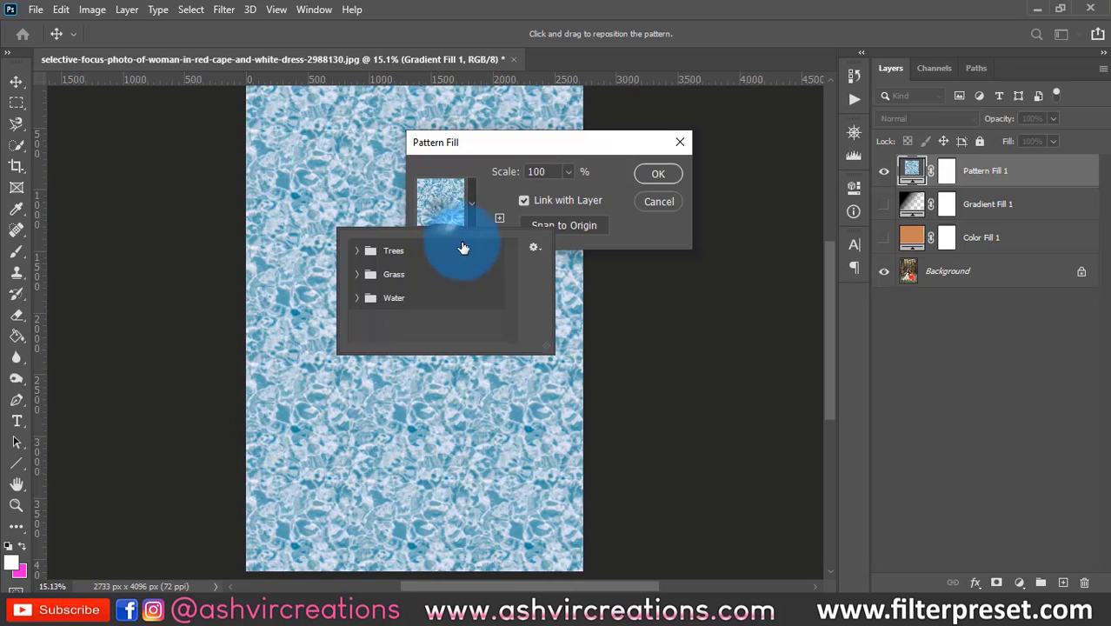
left_click(356, 251)
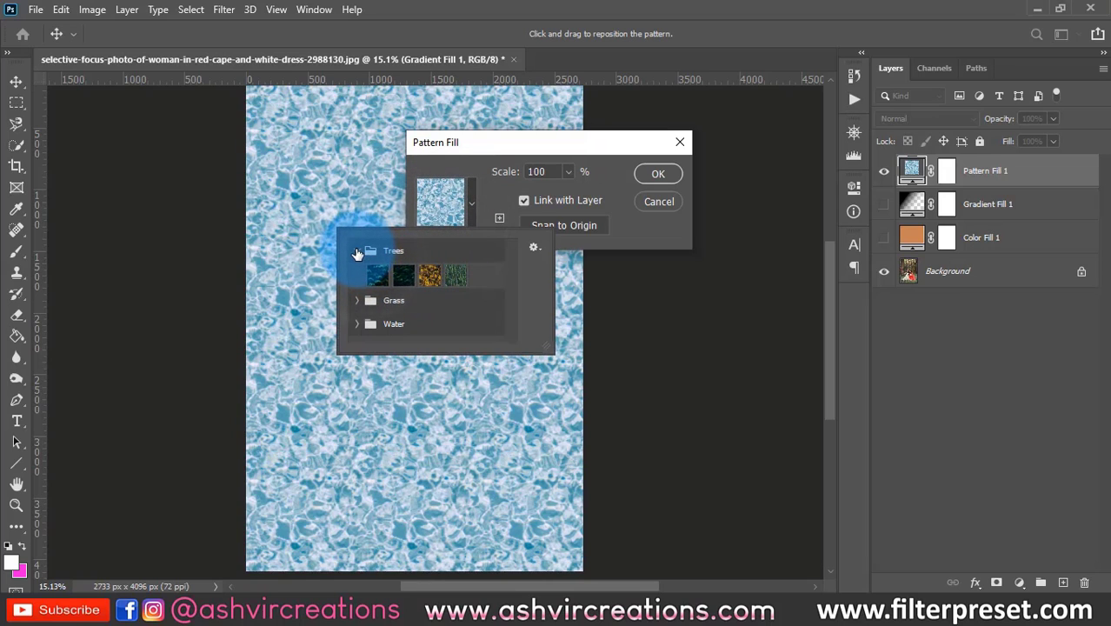
left_click(356, 251)
left_click(356, 273)
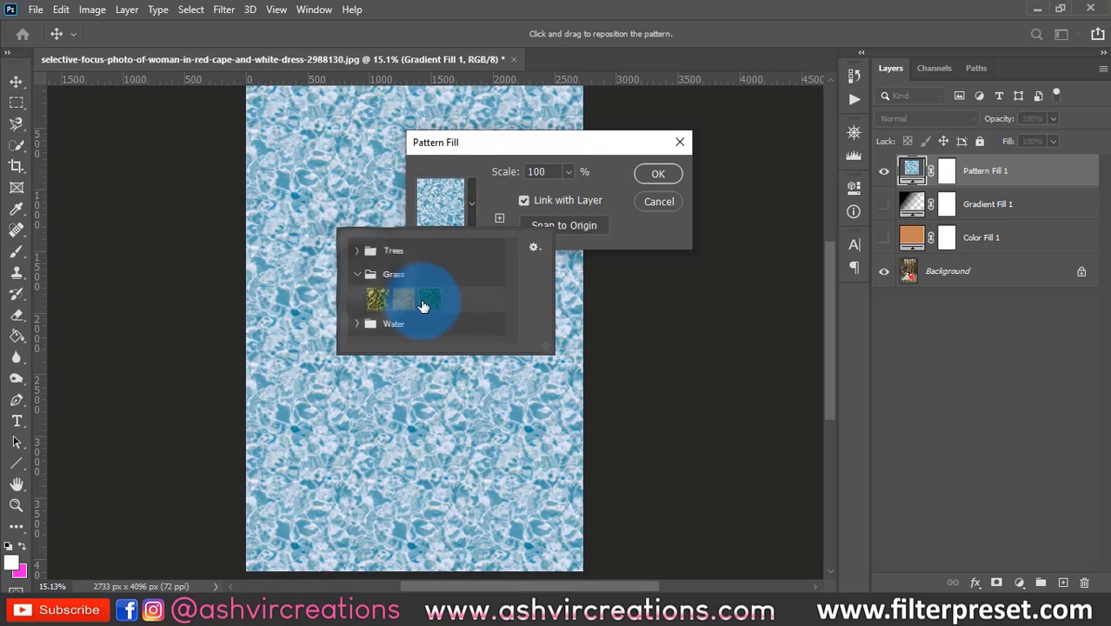
left_click(385, 298)
left_click(403, 300)
left_click(428, 300)
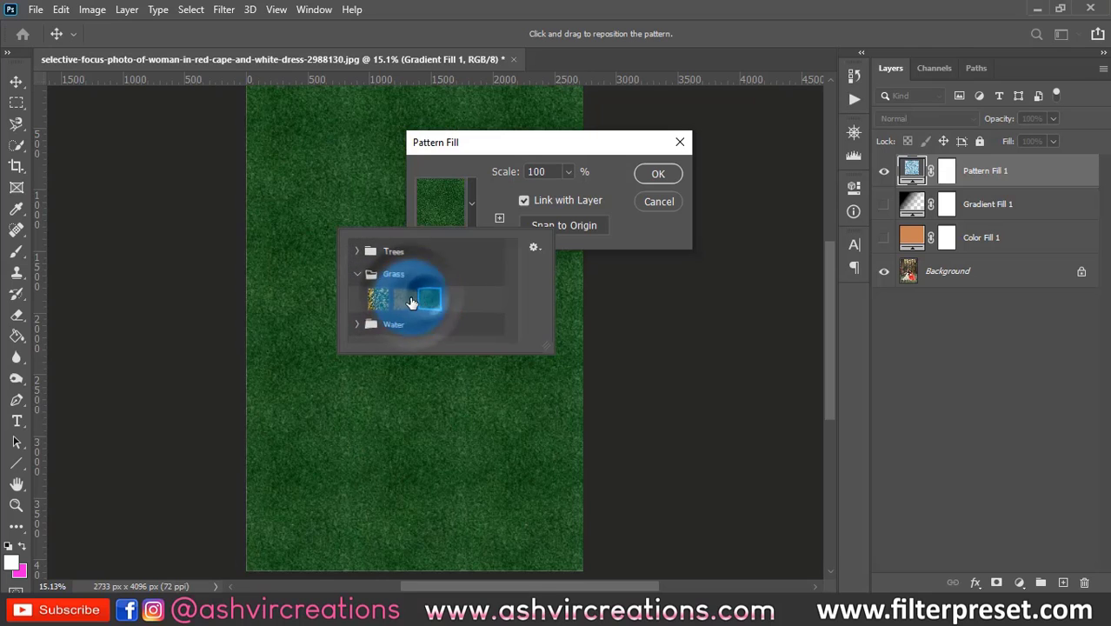
left_click(400, 302)
Try each of the three patterns in the Water group on the pattern fill.
left_click(357, 274)
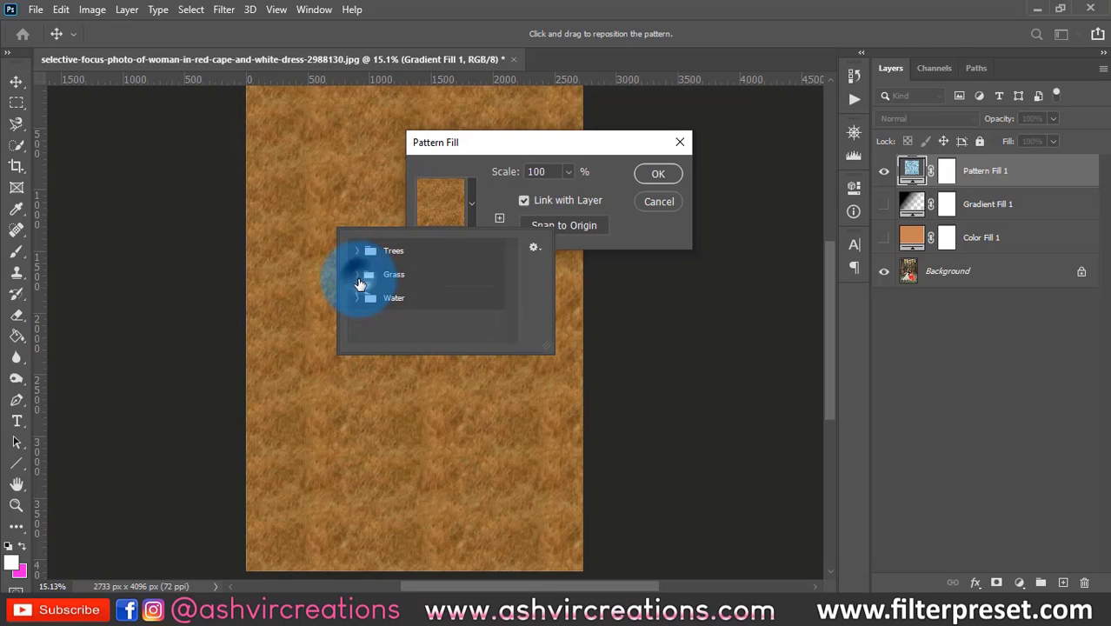
left_click(356, 296)
left_click(377, 323)
left_click(403, 323)
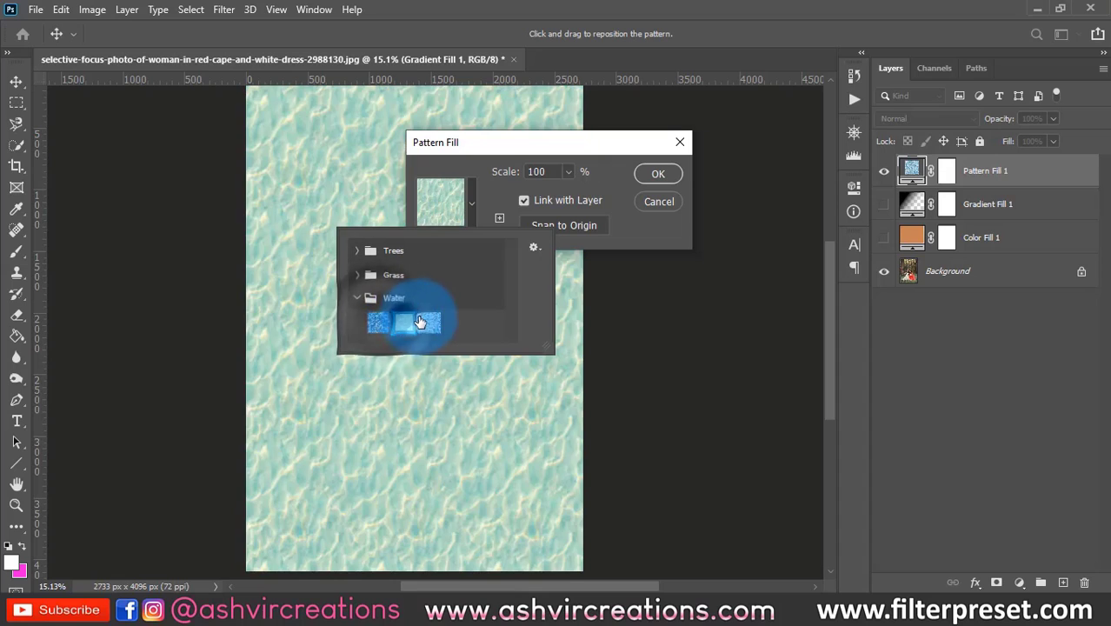
left_click(429, 321)
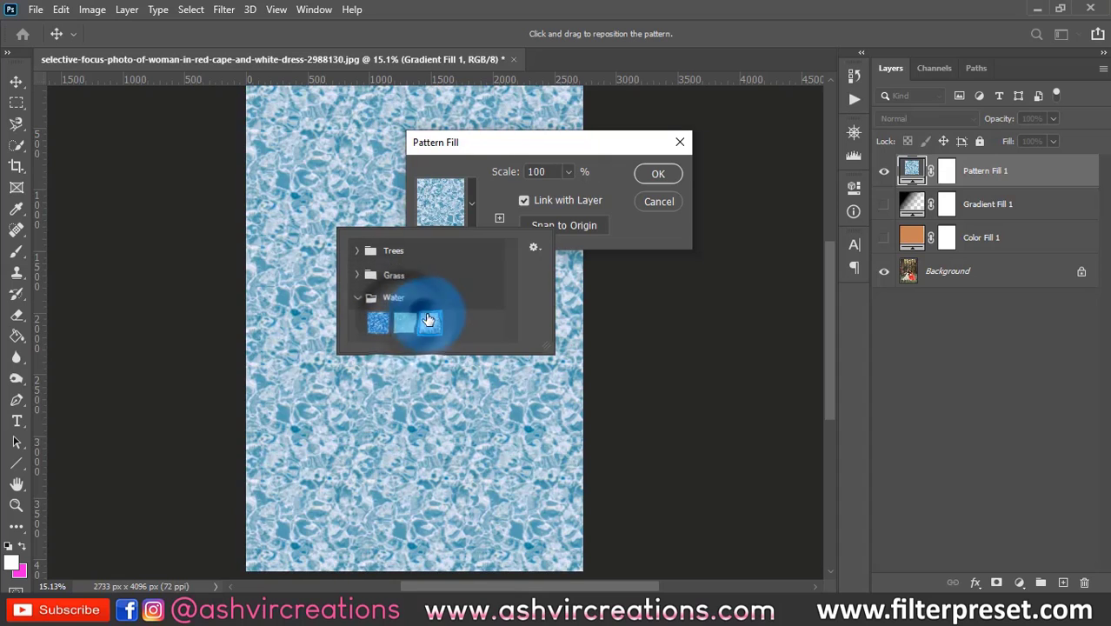
Check the pattern options, compare the Water patterns again, and apply the fill with the group's third, blue-and-white pattern.
left_click(535, 248)
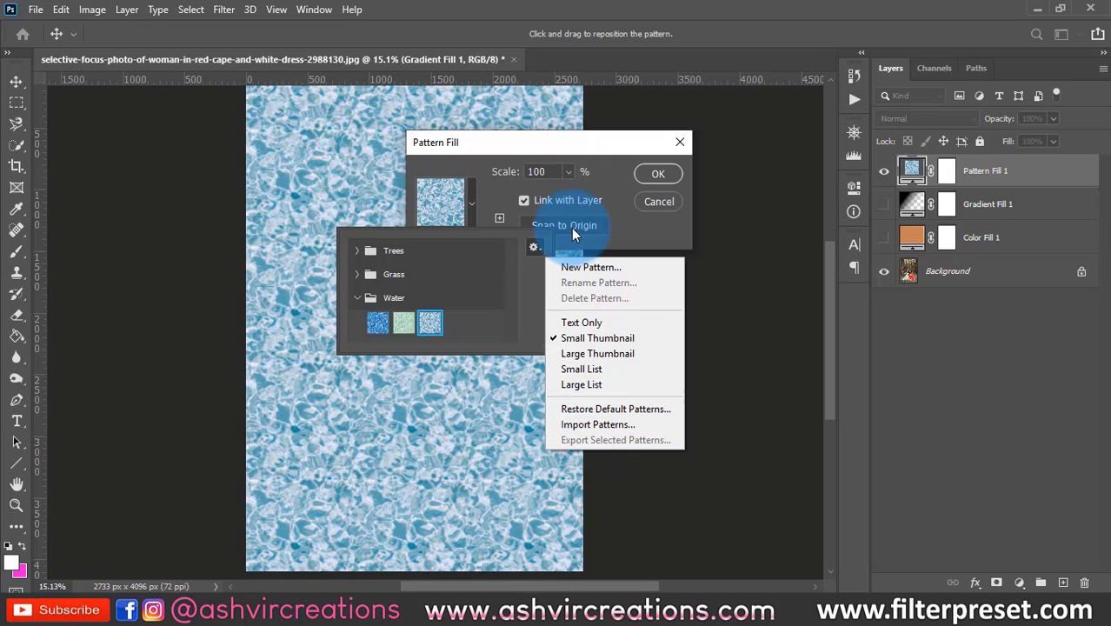
left_click(658, 203)
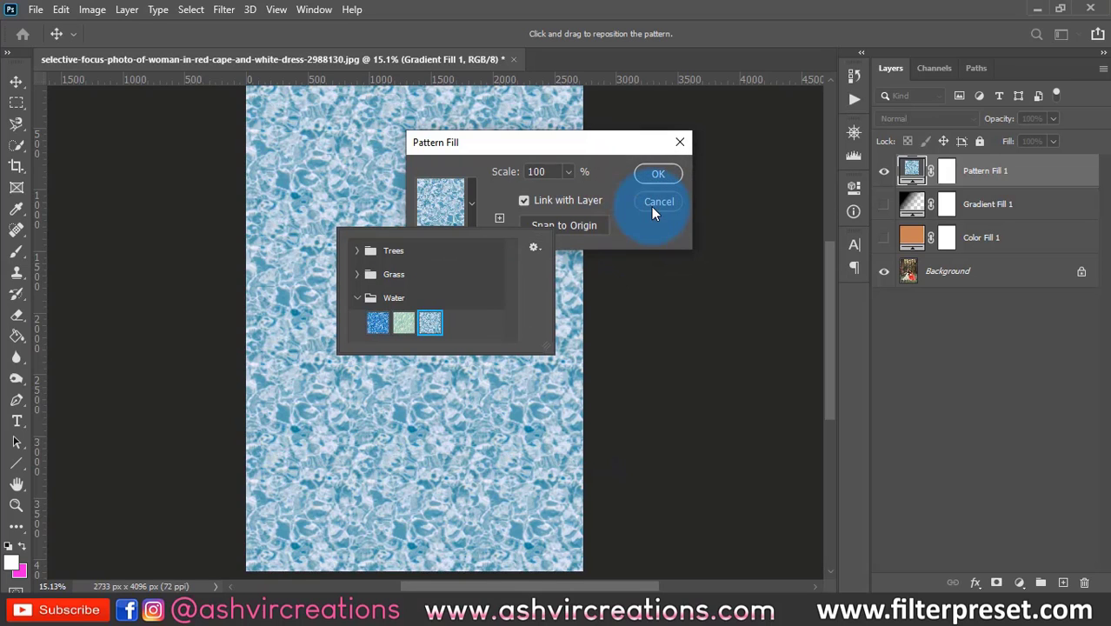
left_click(403, 322)
left_click(377, 323)
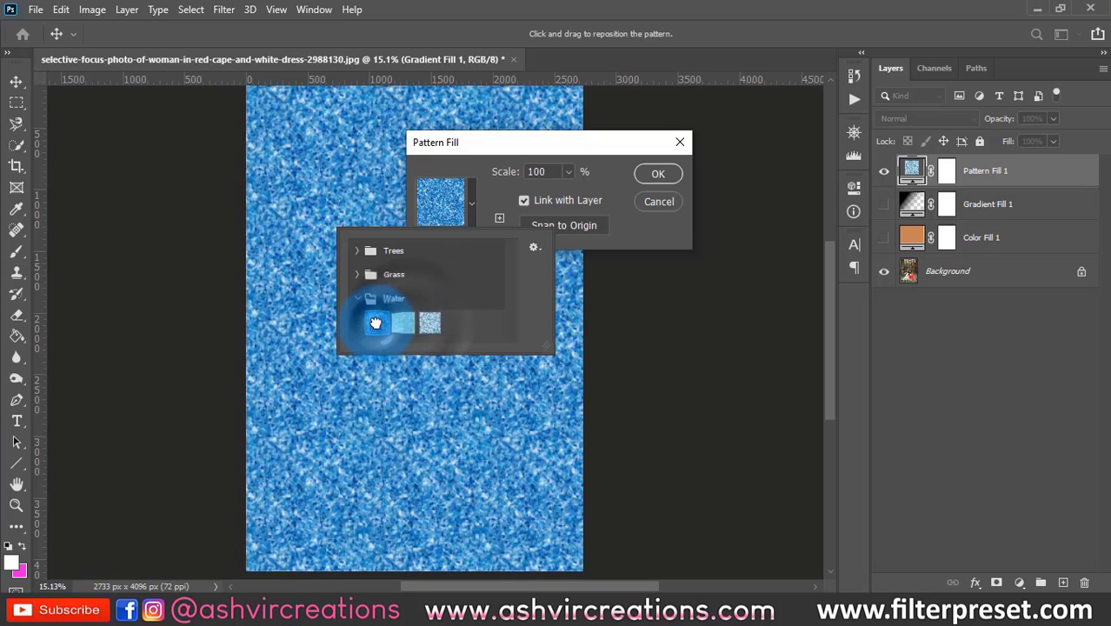
left_click(414, 328)
left_click(654, 172)
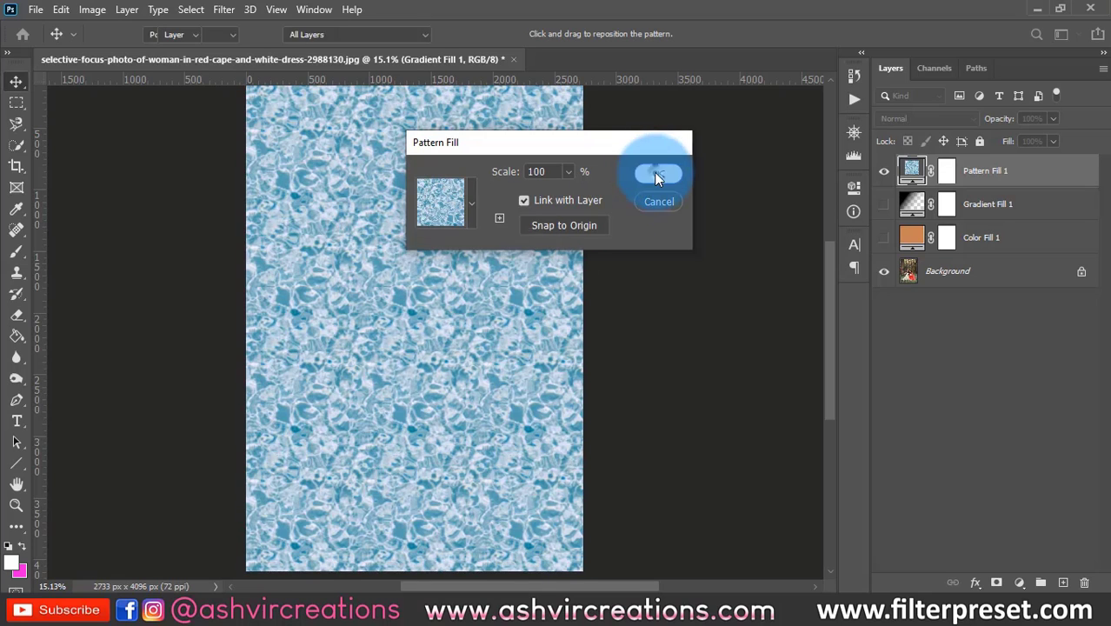
left_click(654, 172)
Set the pattern fill layer's blend mode to Soft Light and inspect the texture over the woman and dog up close.
left_click(914, 118)
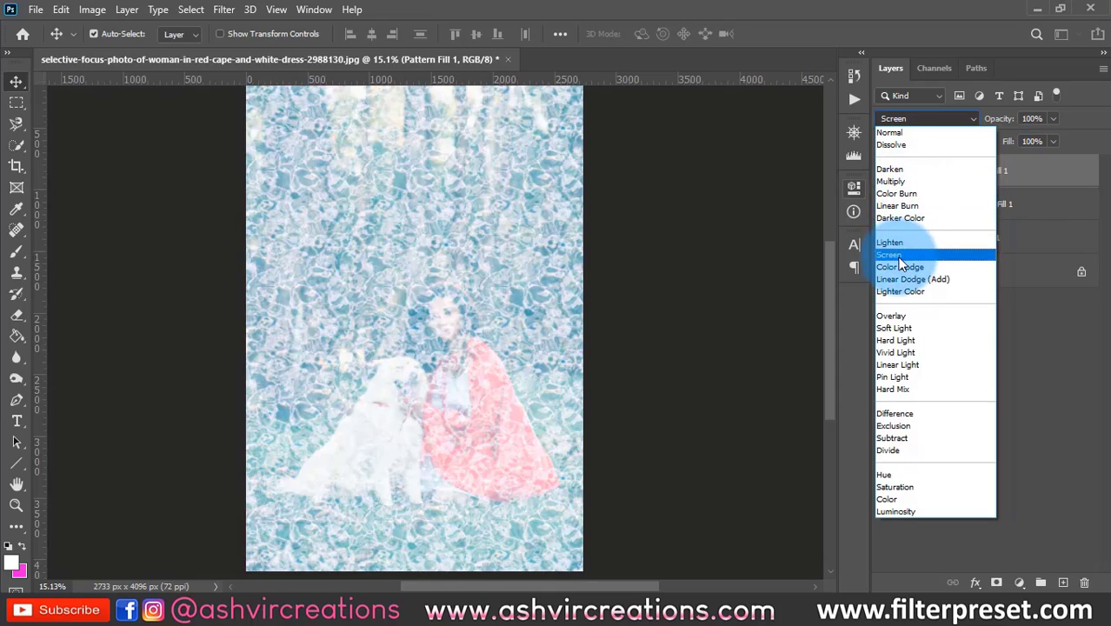
left_click(902, 327)
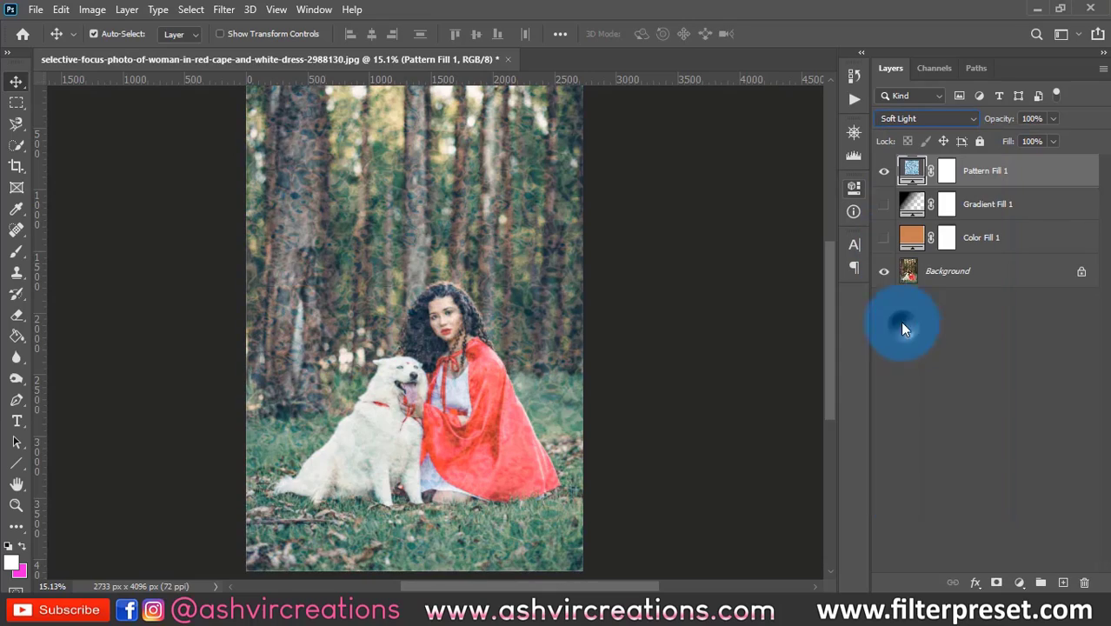
left_click_drag(340, 422, 463, 370)
scroll(463, 369, "up", 7)
left_click_drag(425, 325, 434, 348)
scroll(435, 348, "down", 4)
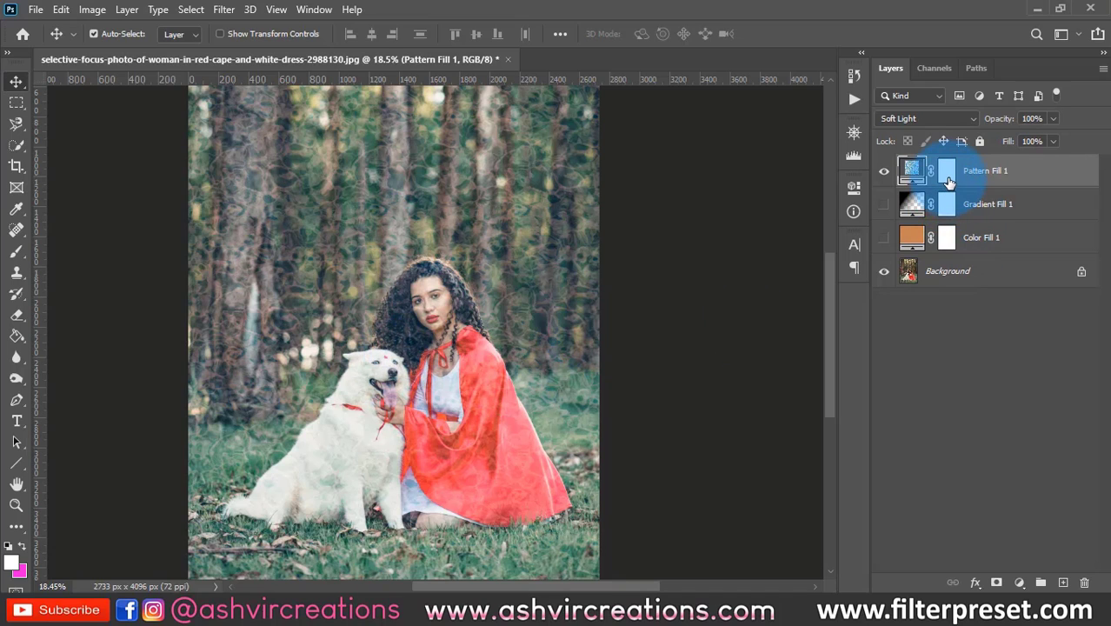
Paint black on the pattern fill layer's mask with a soft brush enlarged to 1400 px, clearing the pattern from the woman and dog.
left_click(17, 251)
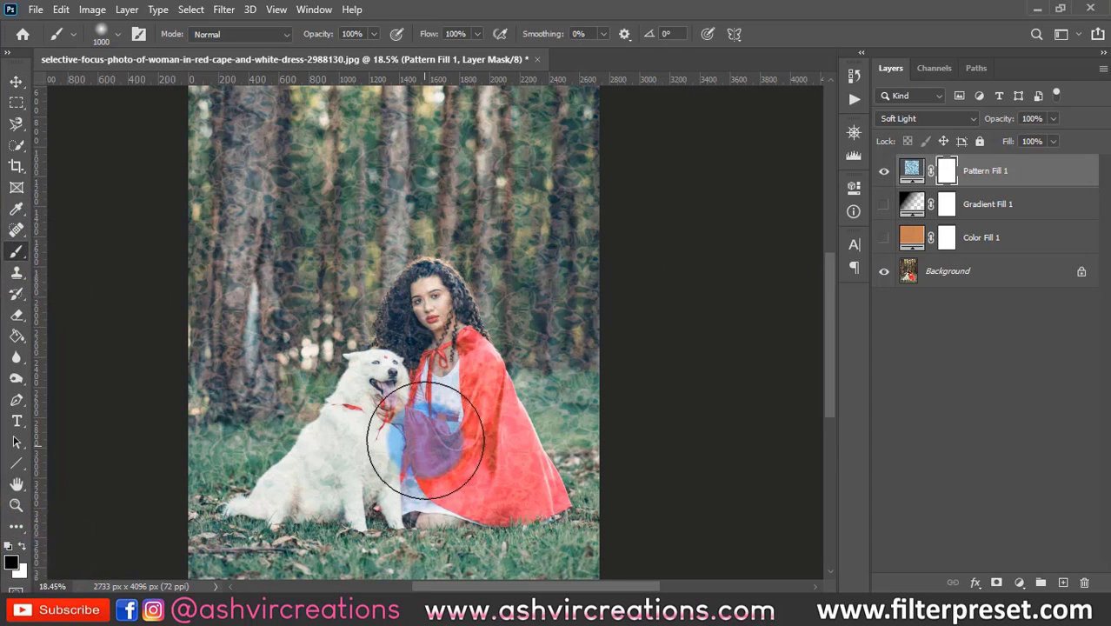
scroll(427, 435, "down", 1)
key("bracketright")
key("bracketright")
key("bracketright")
key("bracketright")
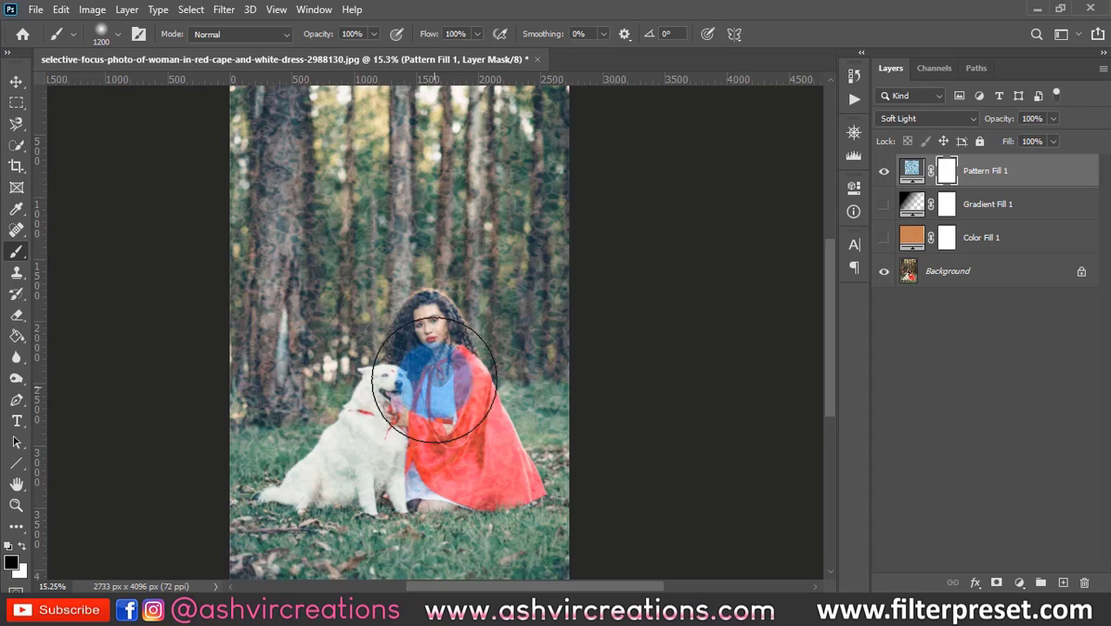
mouse_move(441, 383)
left_mouse_down()
mouse_move(306, 483)
mouse_move(450, 455)
mouse_move(480, 472)
mouse_move(426, 356)
mouse_move(413, 354)
mouse_move(394, 457)
mouse_move(458, 382)
left_mouse_up()
Paint white over the black area of the pattern fill layer's mask to bring the pattern back on the woman and dog.
left_click(951, 178)
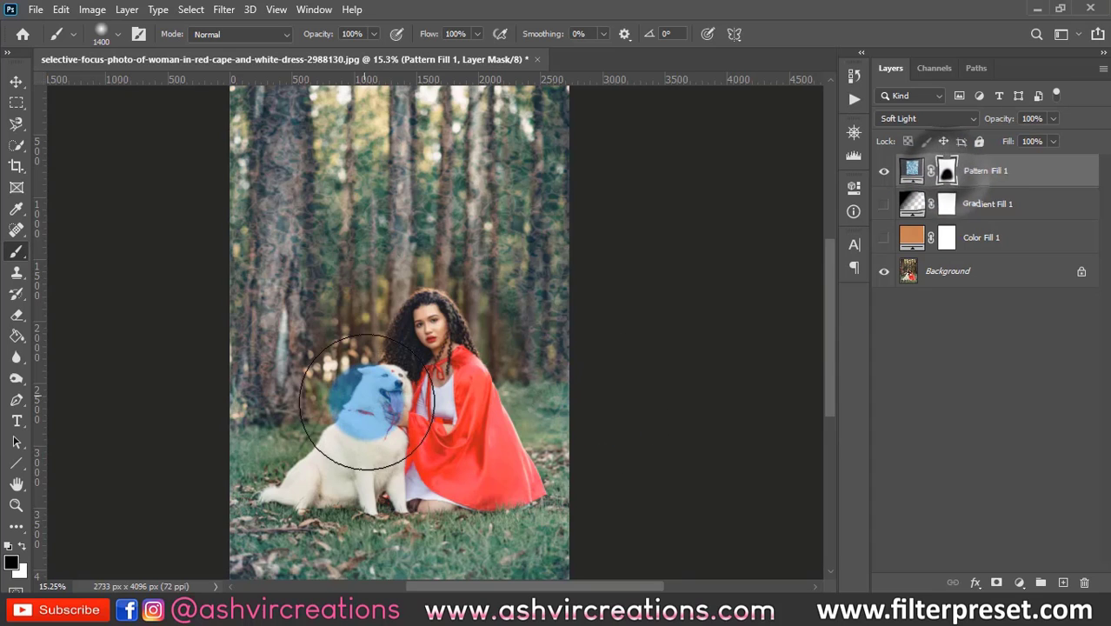
left_click(22, 548)
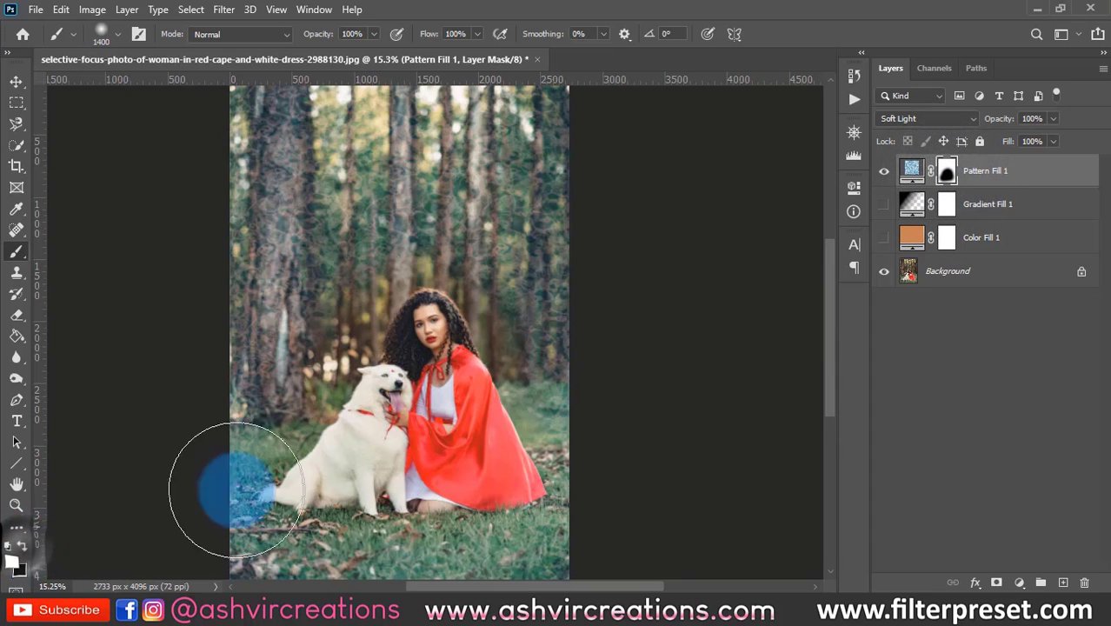
mouse_move(466, 454)
left_mouse_down()
mouse_move(459, 372)
mouse_move(334, 348)
mouse_move(459, 509)
mouse_move(383, 369)
mouse_move(274, 462)
mouse_move(527, 464)
mouse_move(304, 422)
left_mouse_up()
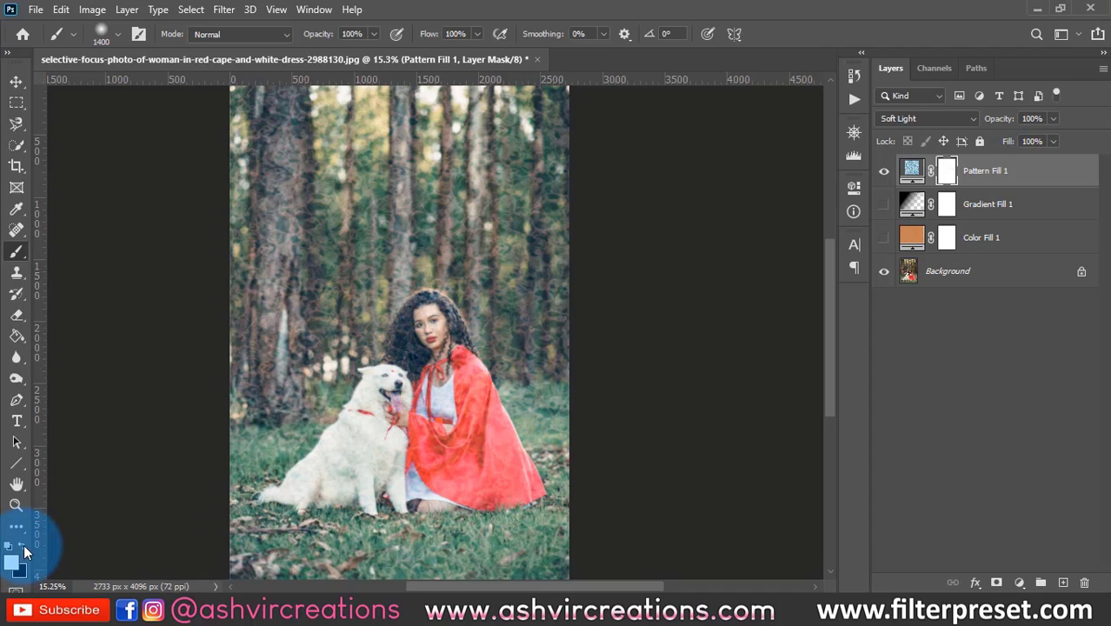
Paint the mask black again over the woman and dog to hide the pattern there, and reduce the brush to 1200 px.
left_click(24, 550)
left_click(459, 397)
mouse_move(459, 398)
left_mouse_down()
mouse_move(435, 351)
mouse_move(422, 353)
mouse_move(358, 467)
mouse_move(301, 481)
mouse_move(432, 493)
mouse_move(456, 477)
mouse_move(412, 351)
mouse_move(493, 465)
mouse_move(415, 450)
mouse_move(432, 352)
left_mouse_up()
key("bracketleft")
key("bracketleft")
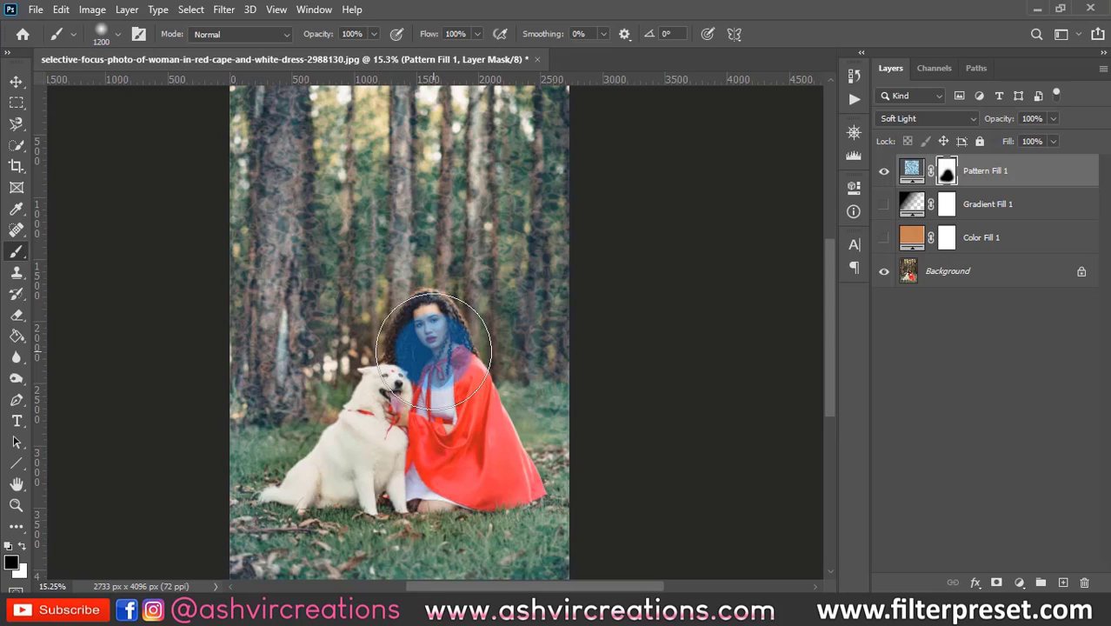
Compare the image with and without the pattern fill layer, and leave that layer hidden.
left_click(882, 172)
left_click(882, 172)
left_click(882, 172)
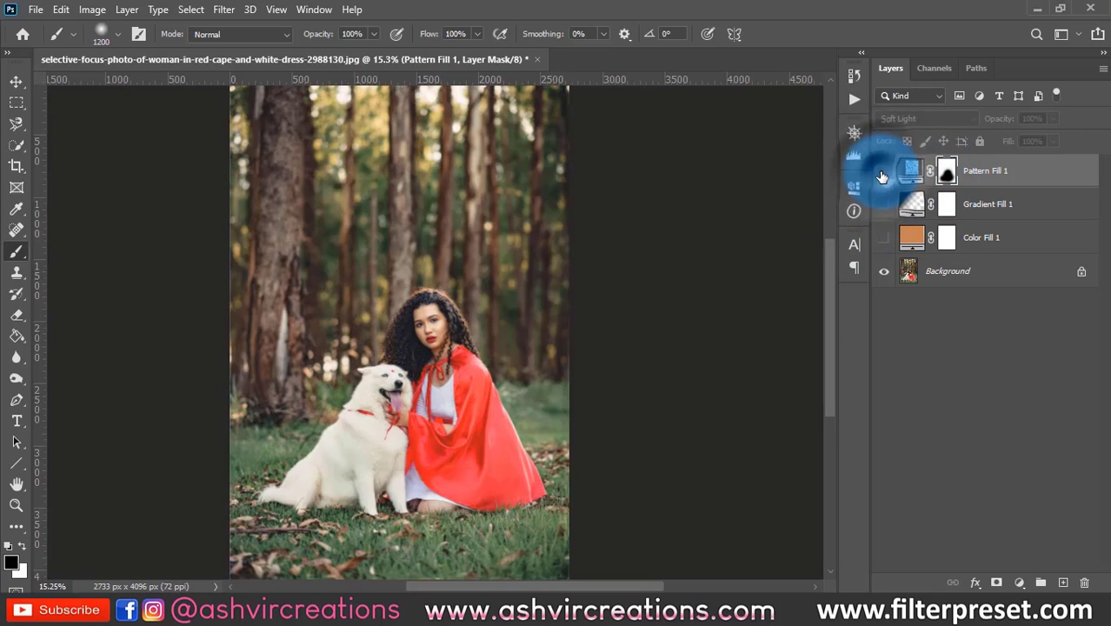
left_click(881, 172)
left_click(882, 172)
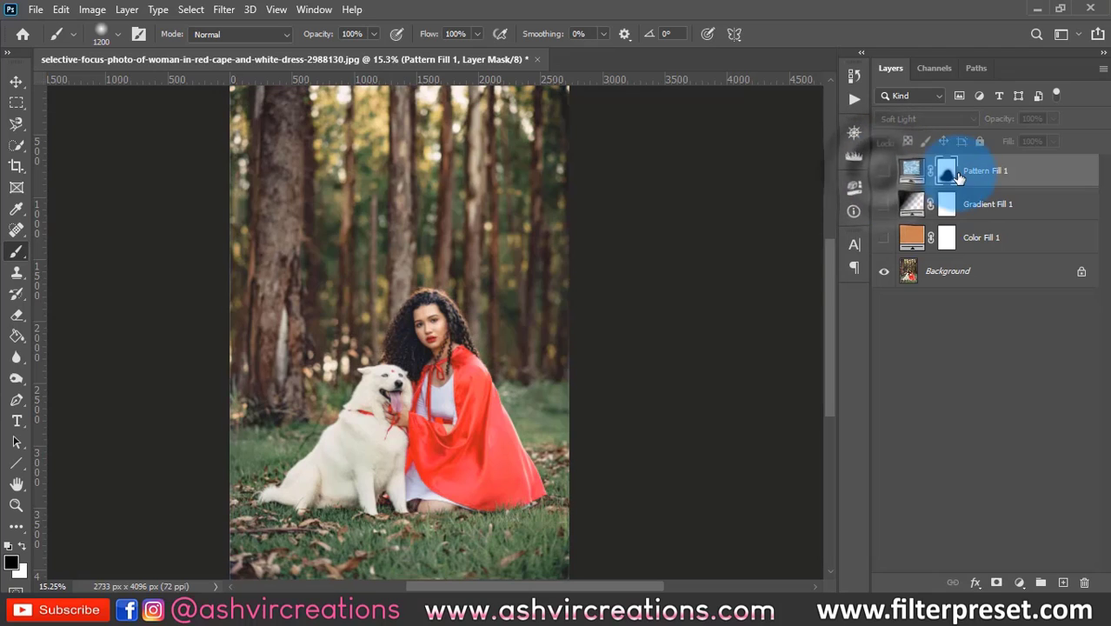
Show the orange color fill layer at 100% opacity and paint its mask black over the woman and dog.
left_click(884, 239)
left_click(965, 237)
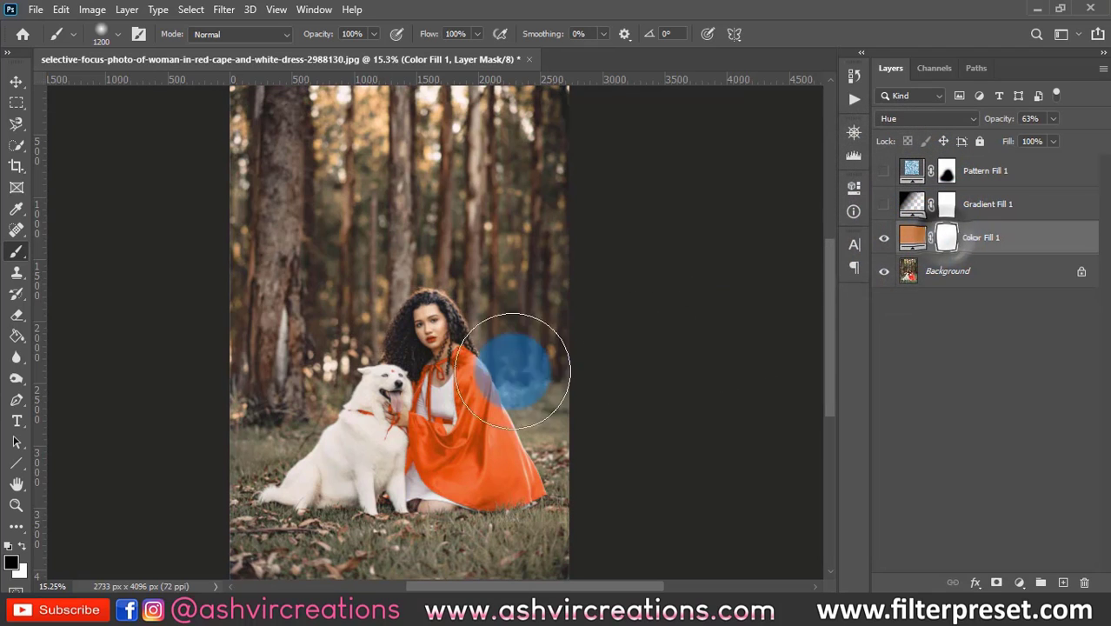
left_click(430, 353)
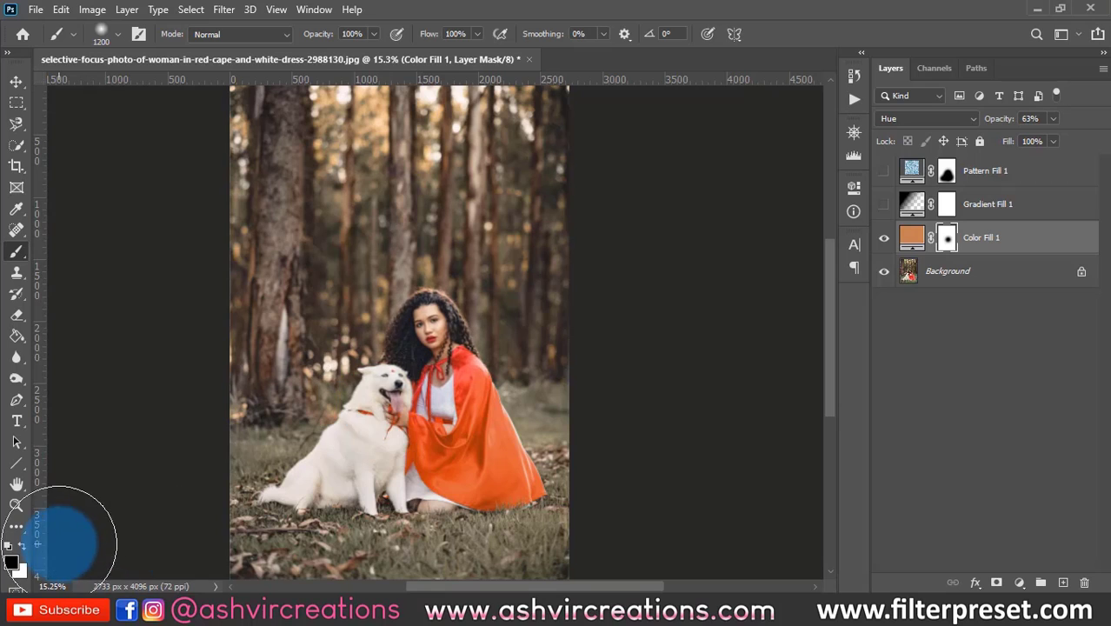
mouse_move(432, 357)
left_mouse_down()
mouse_move(315, 465)
mouse_move(493, 471)
mouse_move(426, 323)
left_mouse_up()
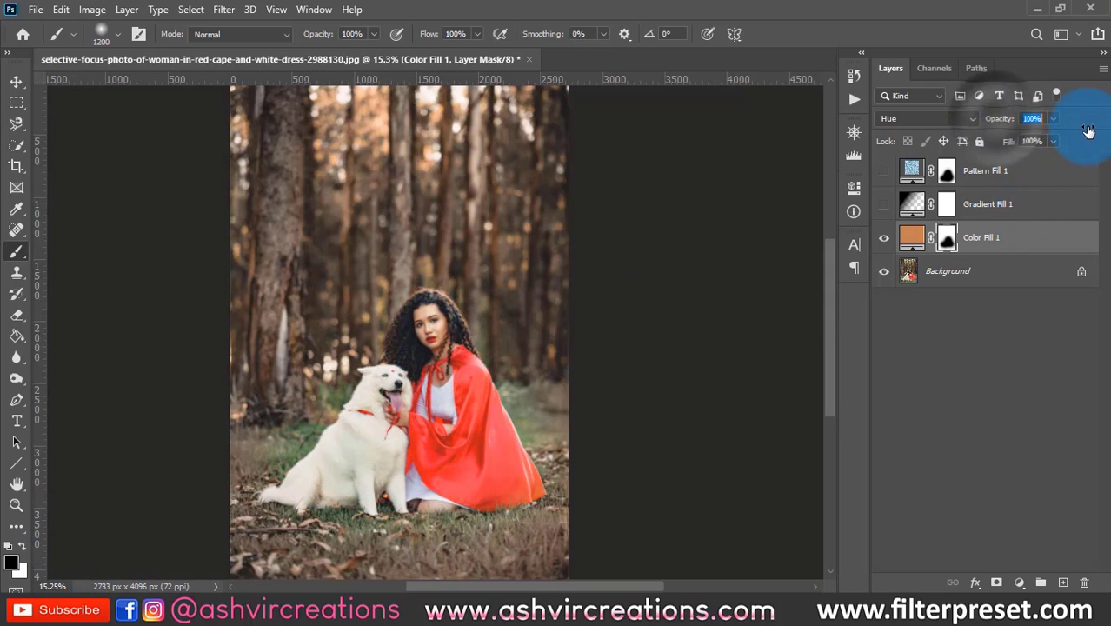
left_click(884, 238)
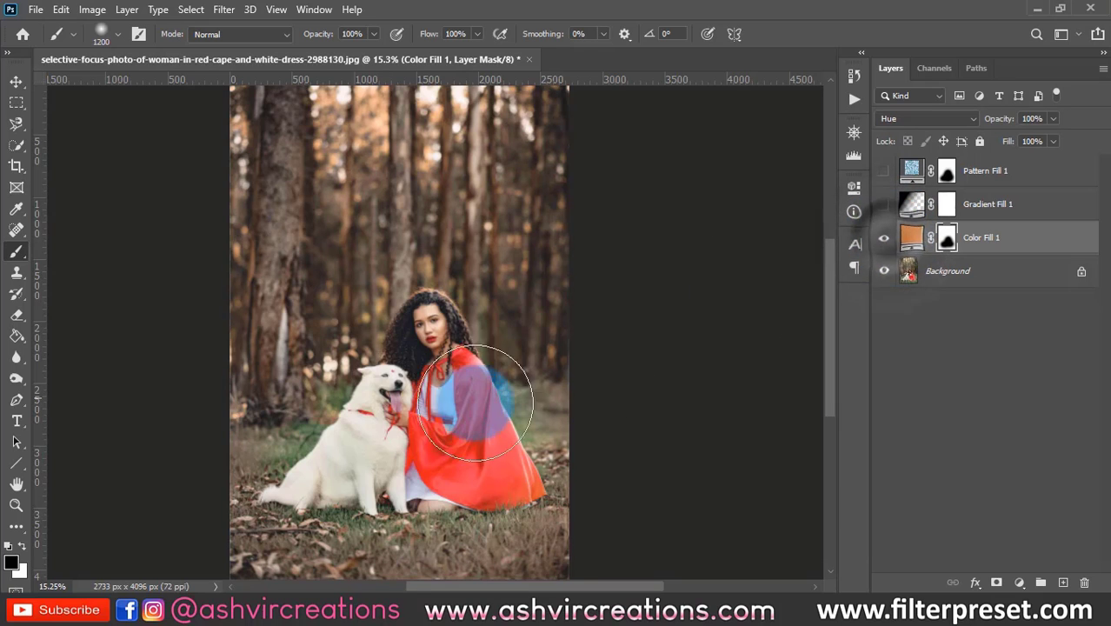
Change the color fill layer's color to a medium blue with a hue of about 212°.
scroll(454, 348, "up", 1)
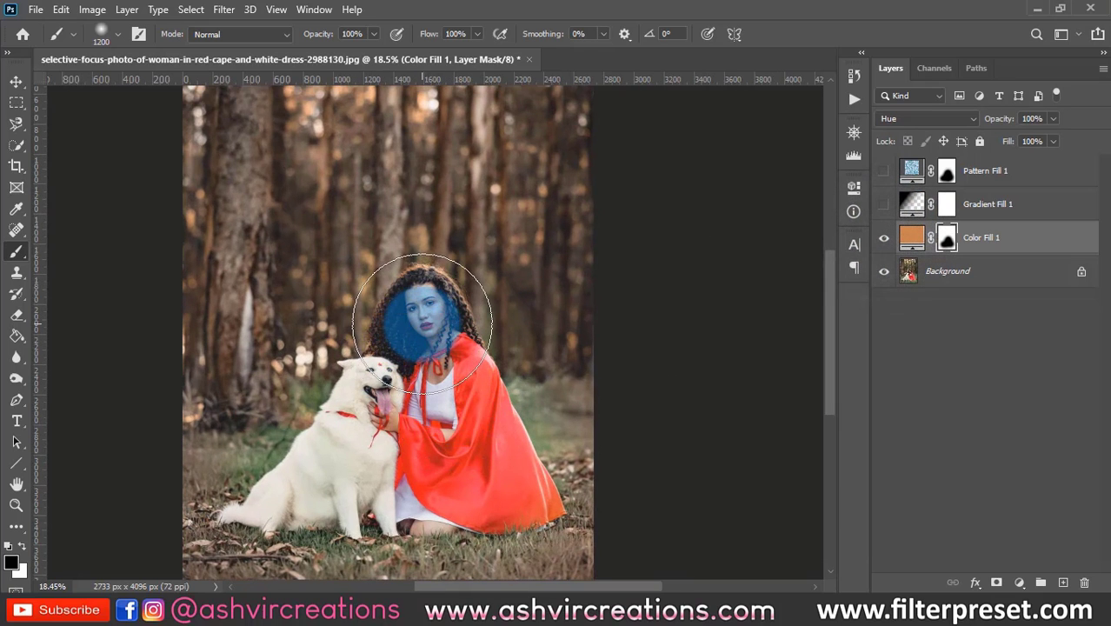
scroll(422, 322, "down", 2)
double_click(920, 240)
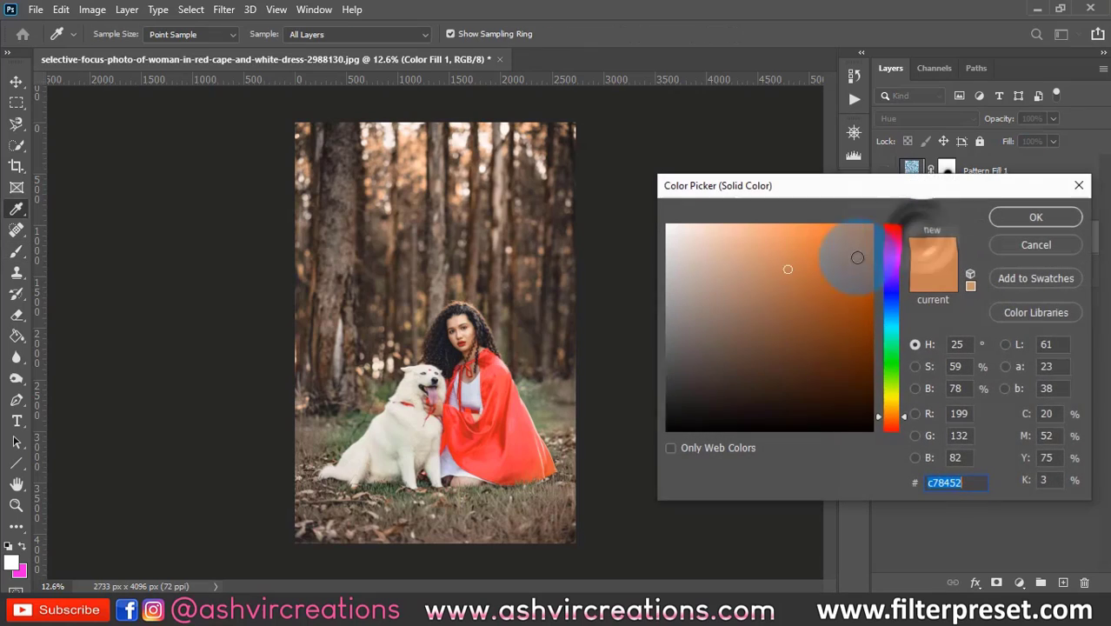
left_click(896, 402)
left_click_drag(896, 402, 893, 306)
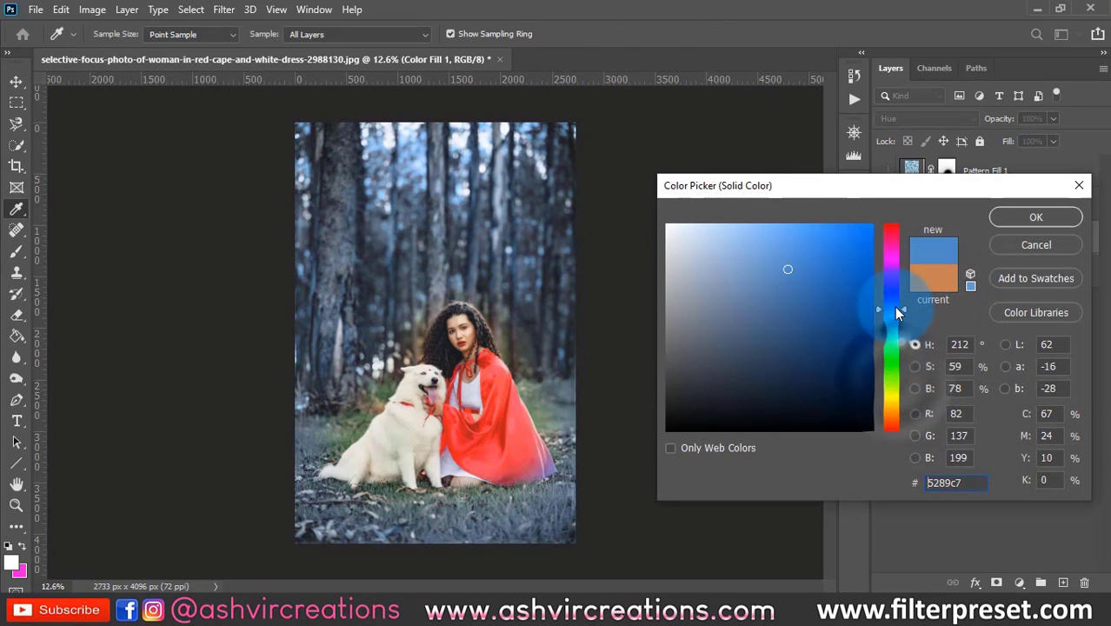
left_click(1022, 216)
Paint white on the color fill layer's mask around the woman and dog to bring the blue tint back to the forest and grass.
left_click(947, 239)
scroll(472, 386, "up", 3)
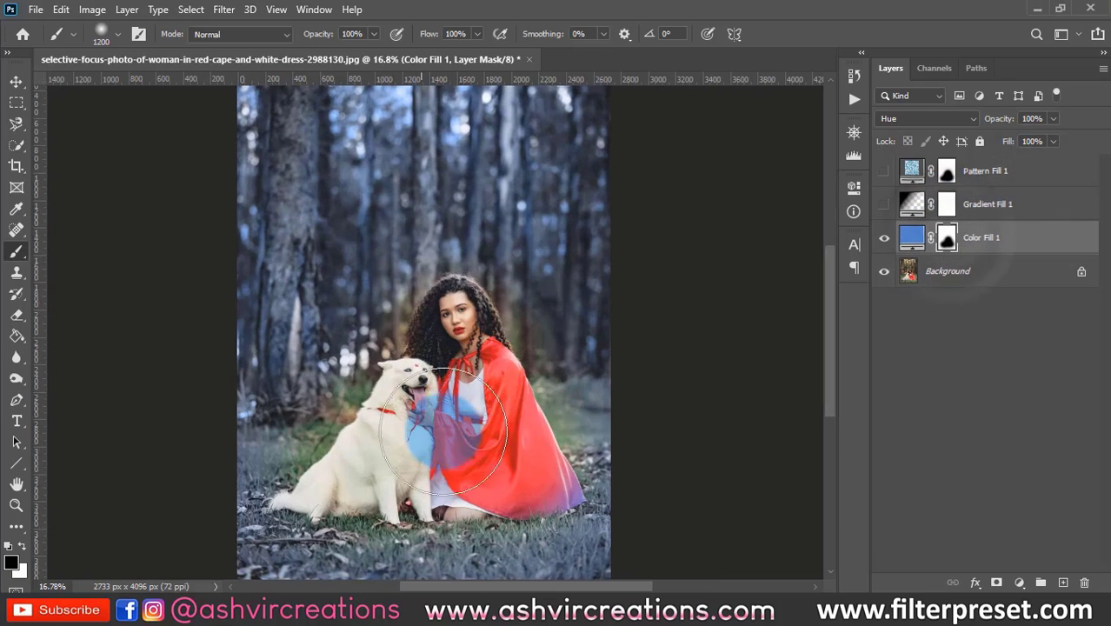
left_click(22, 546)
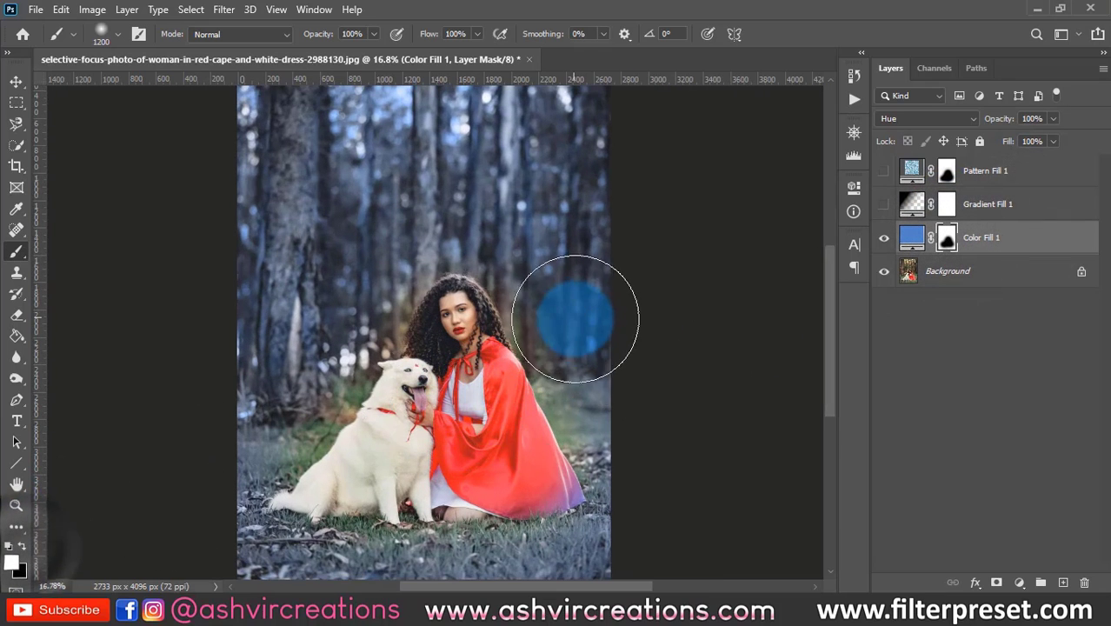
mouse_move(274, 383)
left_mouse_down()
mouse_move(251, 454)
mouse_move(244, 492)
mouse_move(288, 550)
left_mouse_up()
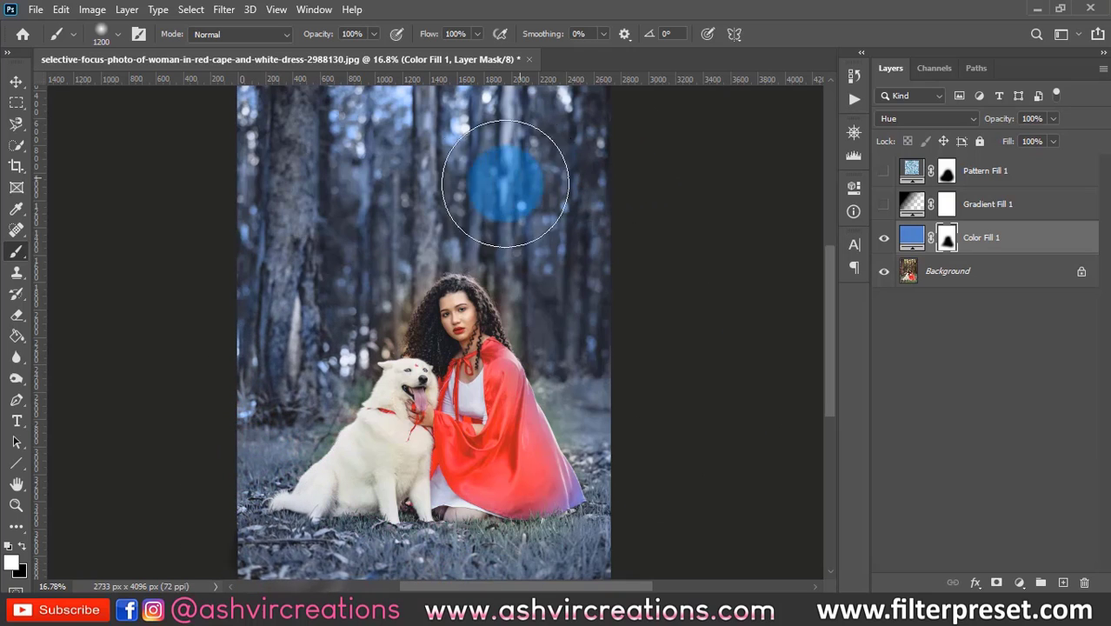
mouse_move(509, 180)
left_mouse_down()
mouse_move(348, 321)
mouse_move(387, 263)
mouse_move(570, 228)
mouse_move(564, 276)
mouse_move(581, 334)
mouse_move(568, 268)
left_mouse_up()
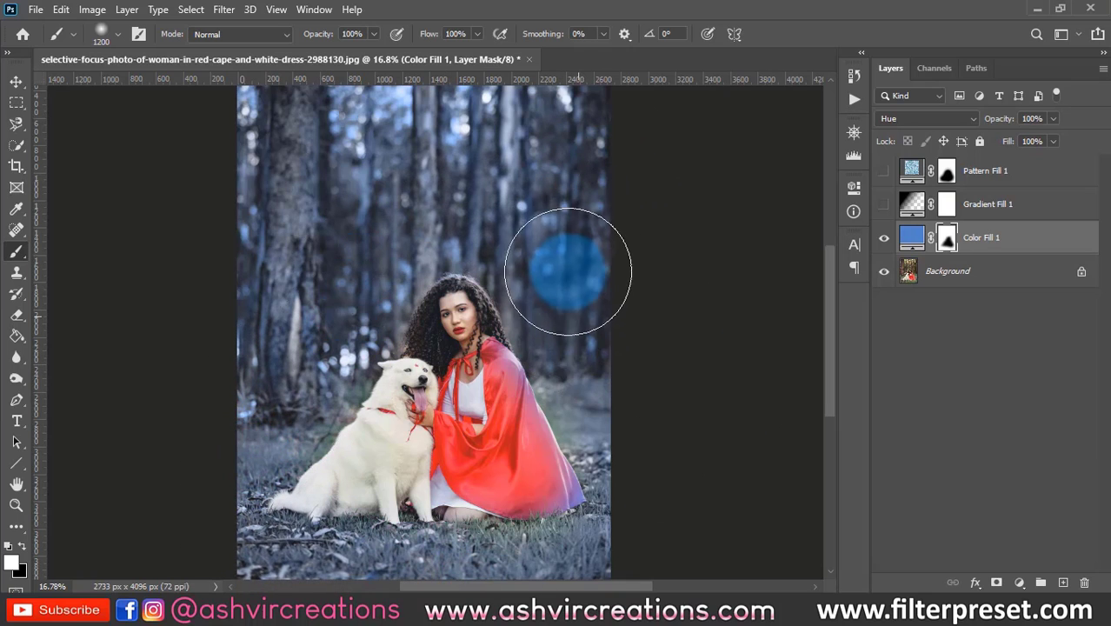
scroll(623, 377, "down", 3)
scroll(494, 227, "up", 3)
scroll(356, 322, "down", 2)
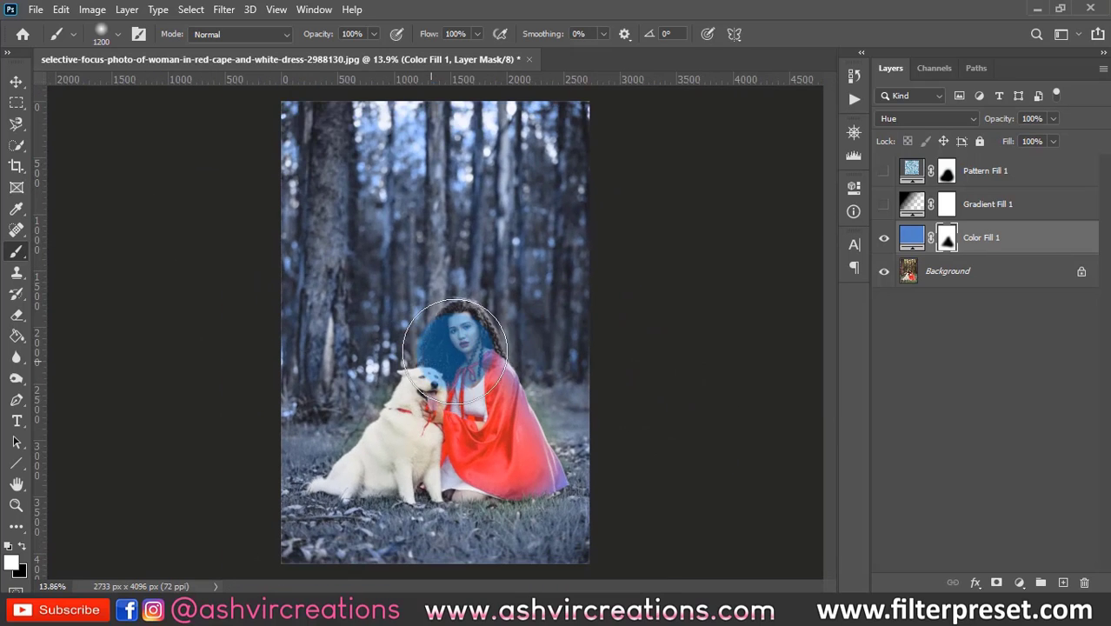
Compare the image with and without the blue color fill layer, and leave that layer hidden.
left_click(884, 238)
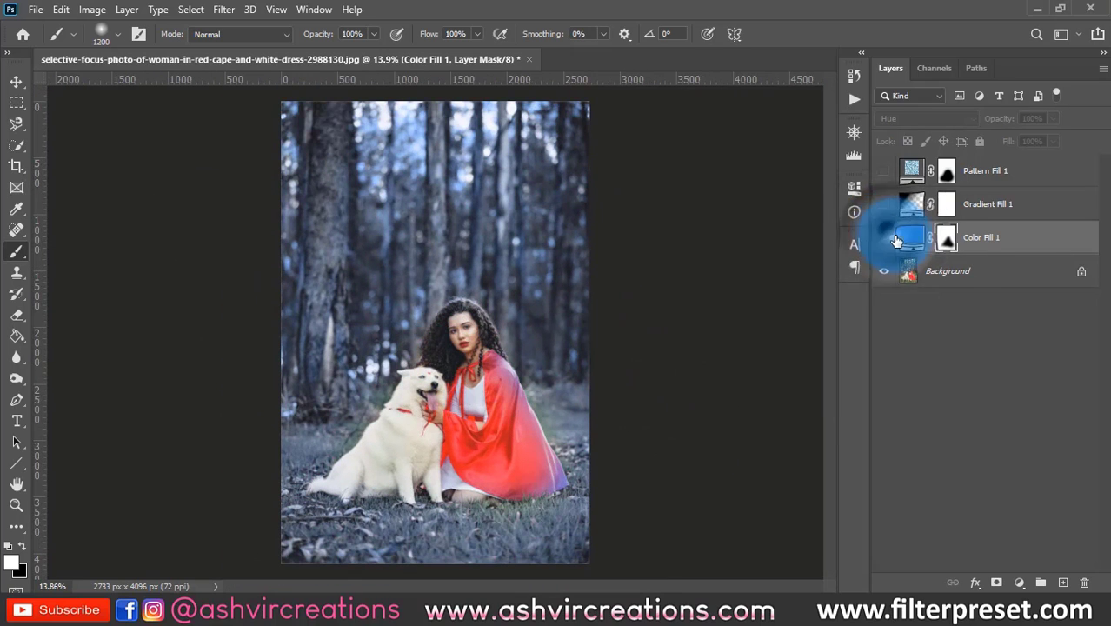
left_click(884, 237)
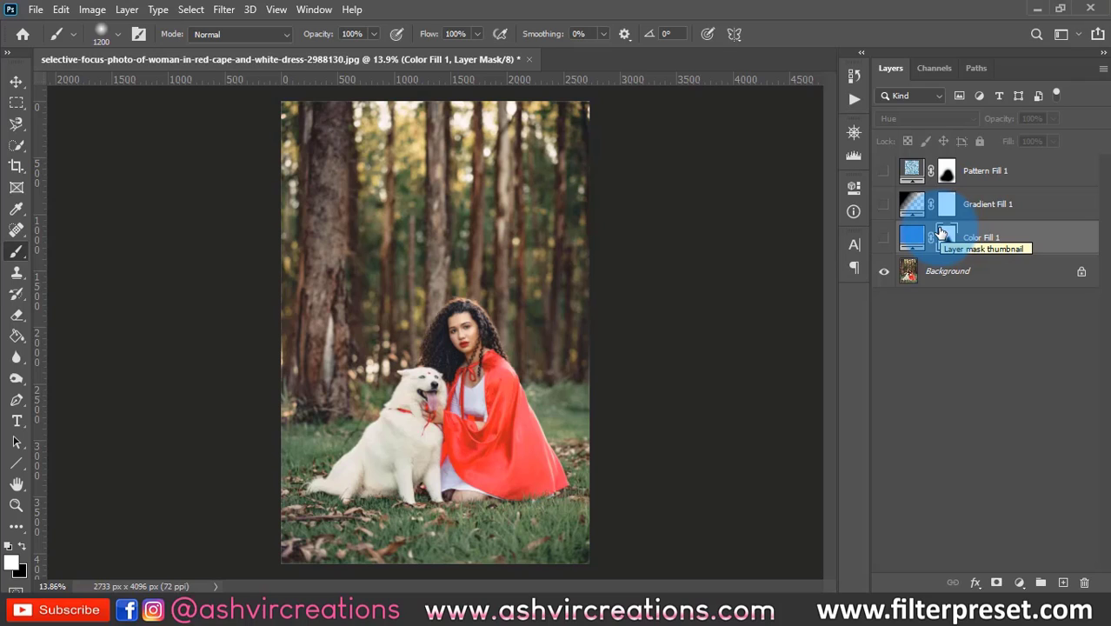
left_click(884, 237)
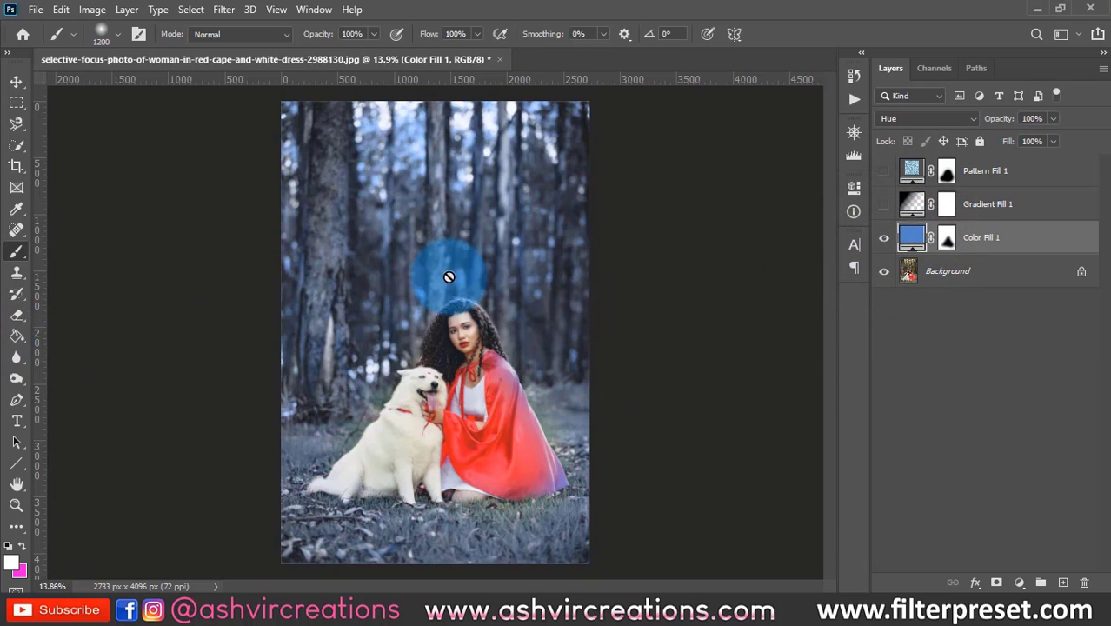
double_click(913, 239)
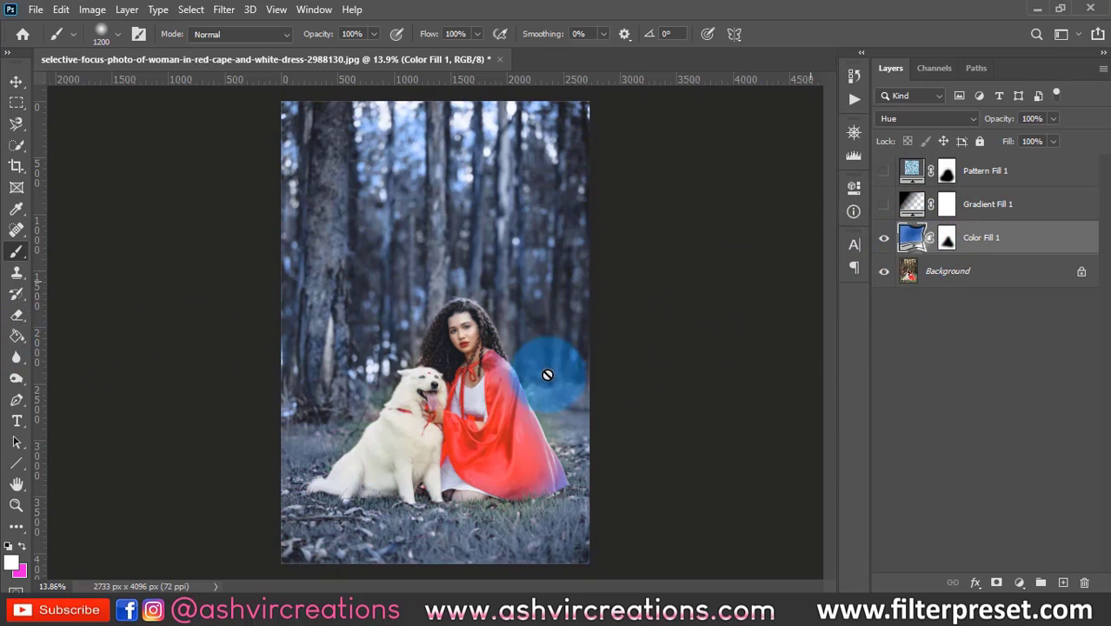
left_click(885, 237)
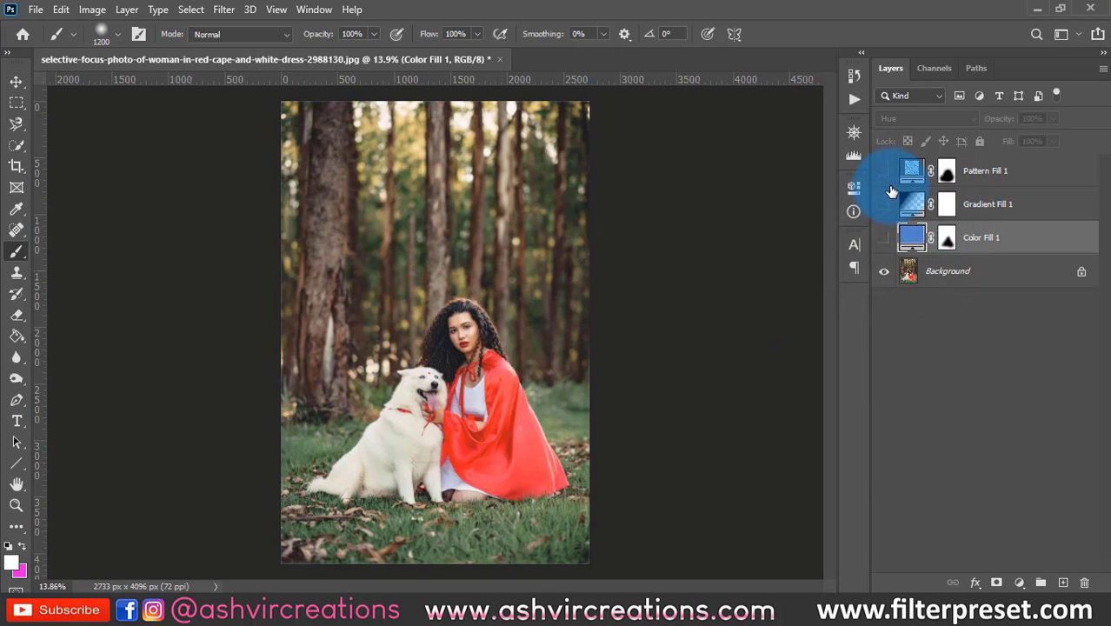
left_click(947, 241)
left_click(885, 239)
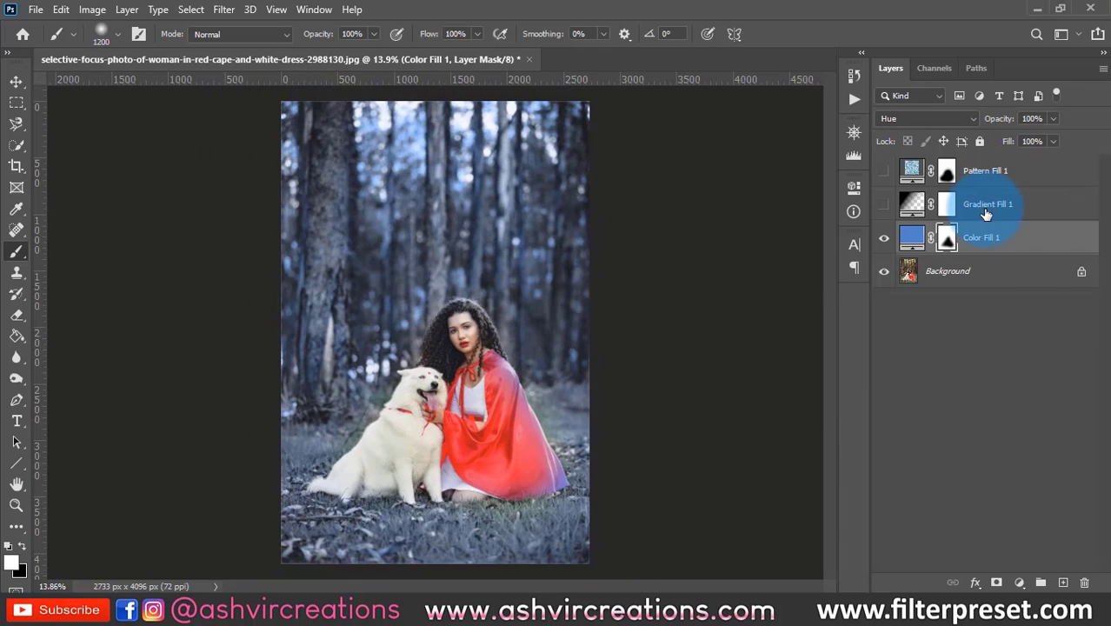
left_click(883, 238)
Add a Brightness/Contrast adjustment layer above the pattern fill with brightness 19 and contrast 47.
left_click(987, 170)
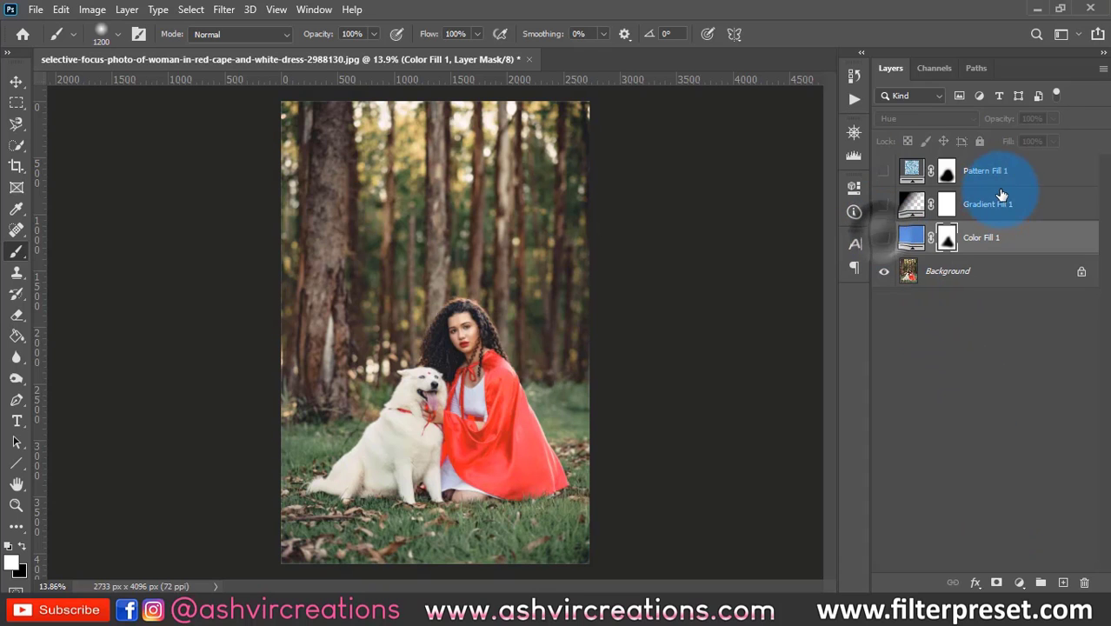
left_click(1019, 583)
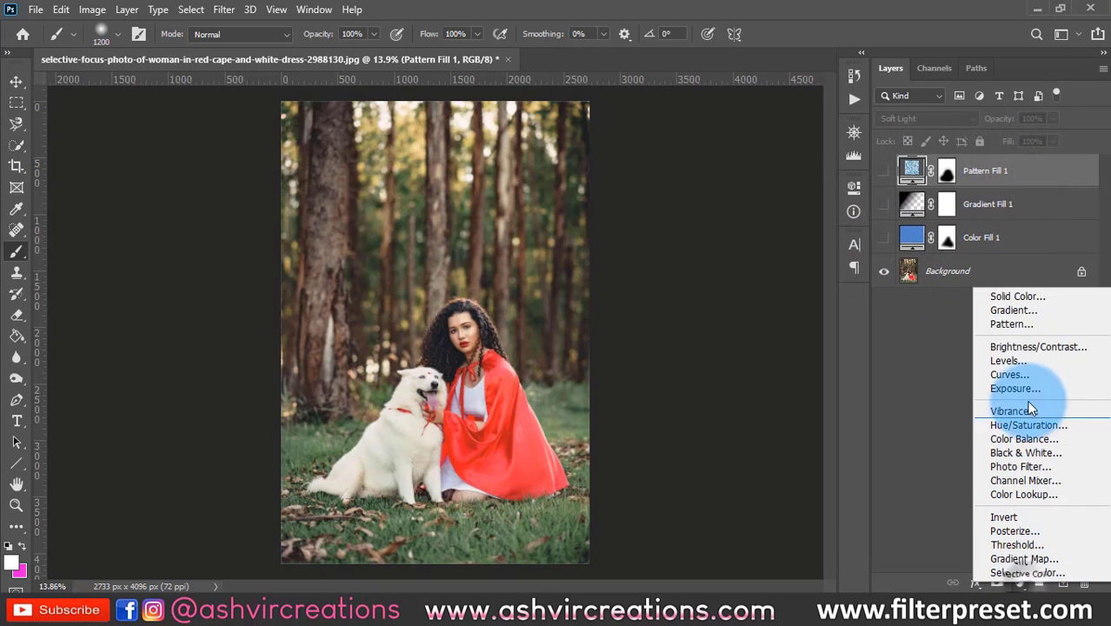
left_click(1029, 348)
left_click_drag(719, 279, 670, 306)
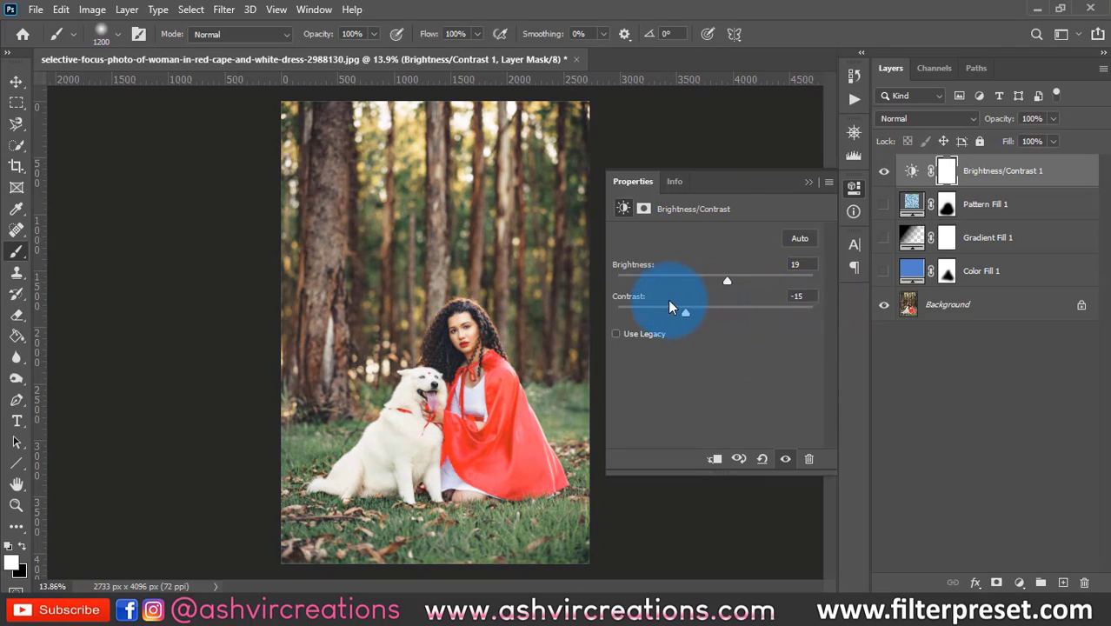
left_click_drag(573, 297, 762, 314)
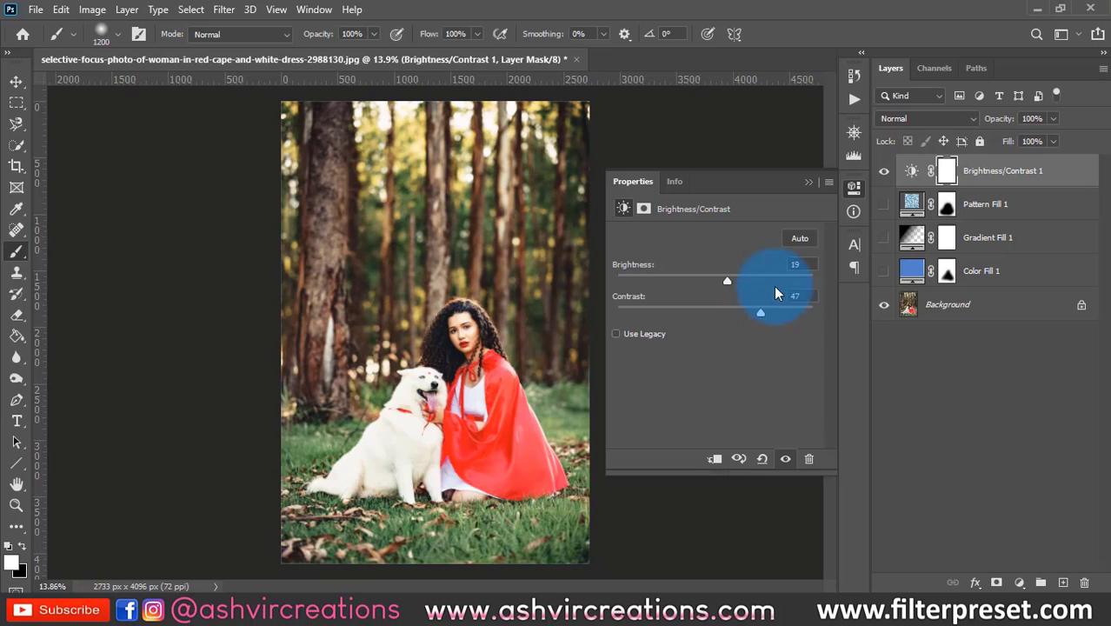
left_click(811, 181)
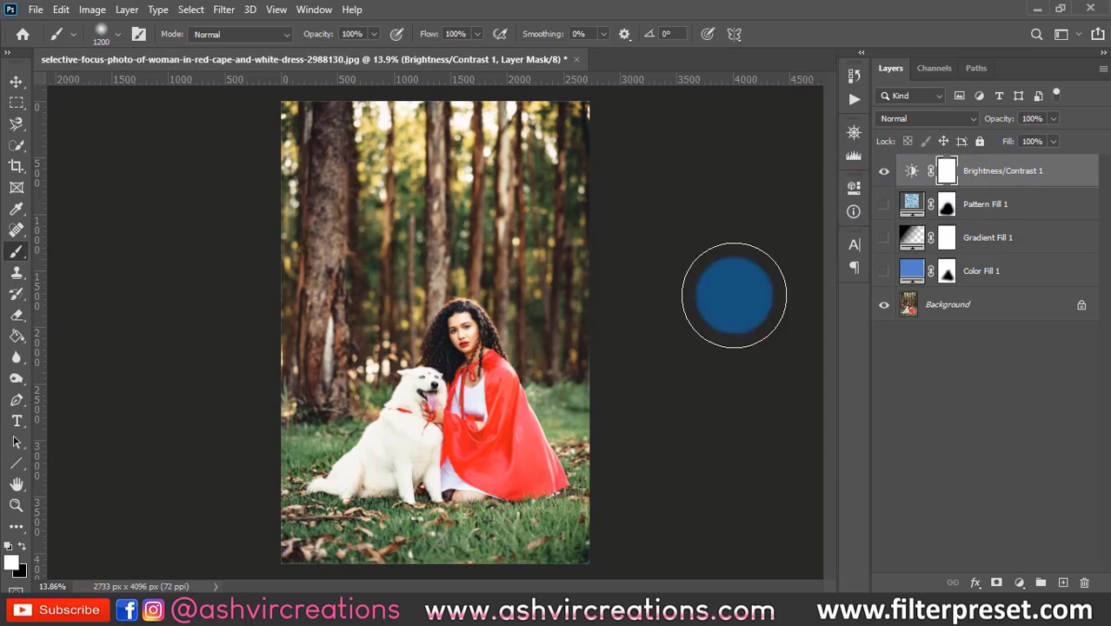
Paint black over the woman and dog on the Brightness/Contrast layer's mask with an 800 px brush.
scroll(392, 474, "up", 1)
scroll(391, 474, "up", 2)
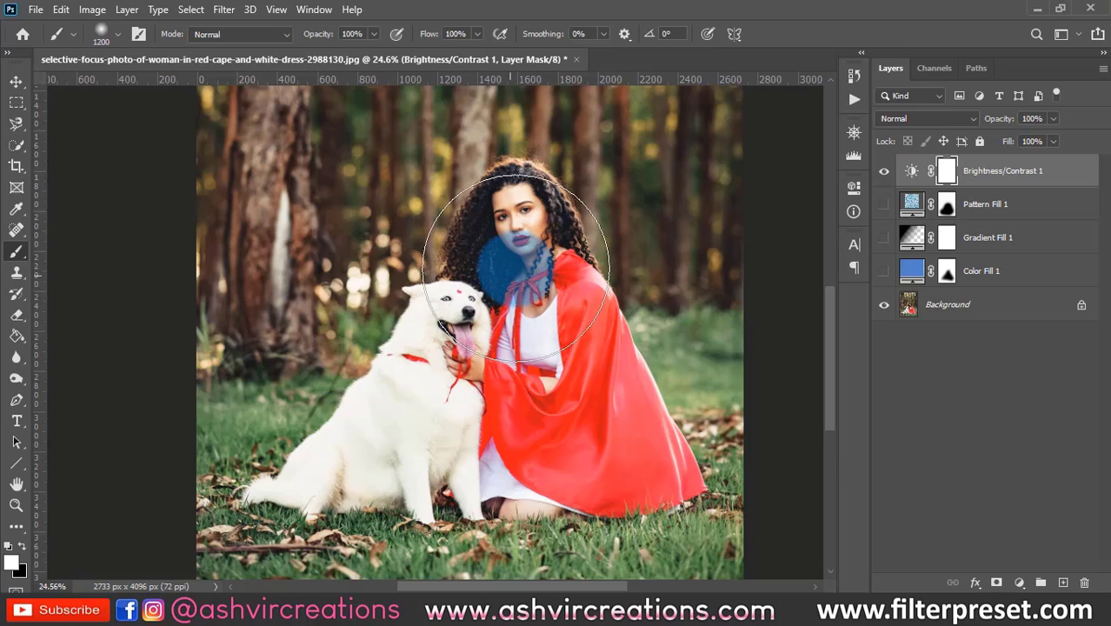
left_click(13, 253)
left_click(24, 546)
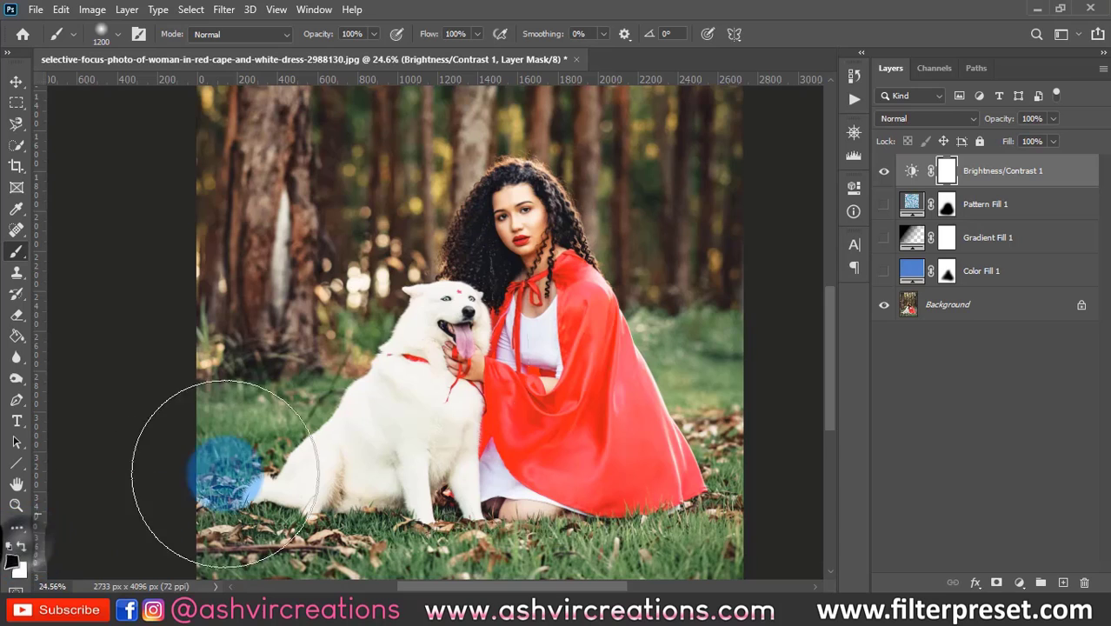
key("bracketleft")
key("bracketleft")
key("bracketleft")
key("bracketleft")
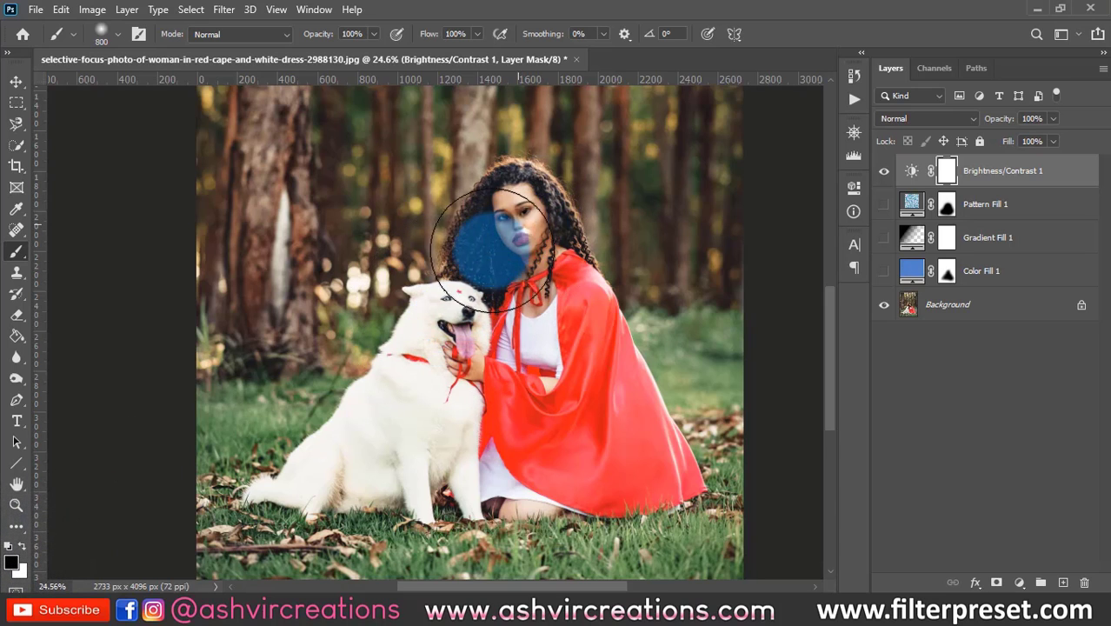
mouse_move(374, 477)
left_mouse_down()
mouse_move(650, 454)
mouse_move(520, 324)
mouse_move(535, 320)
left_mouse_up()
Compare the image with and without the masked Brightness/Contrast adjustment, and undo the black painting on its mask.
left_click(885, 172)
left_click(886, 173)
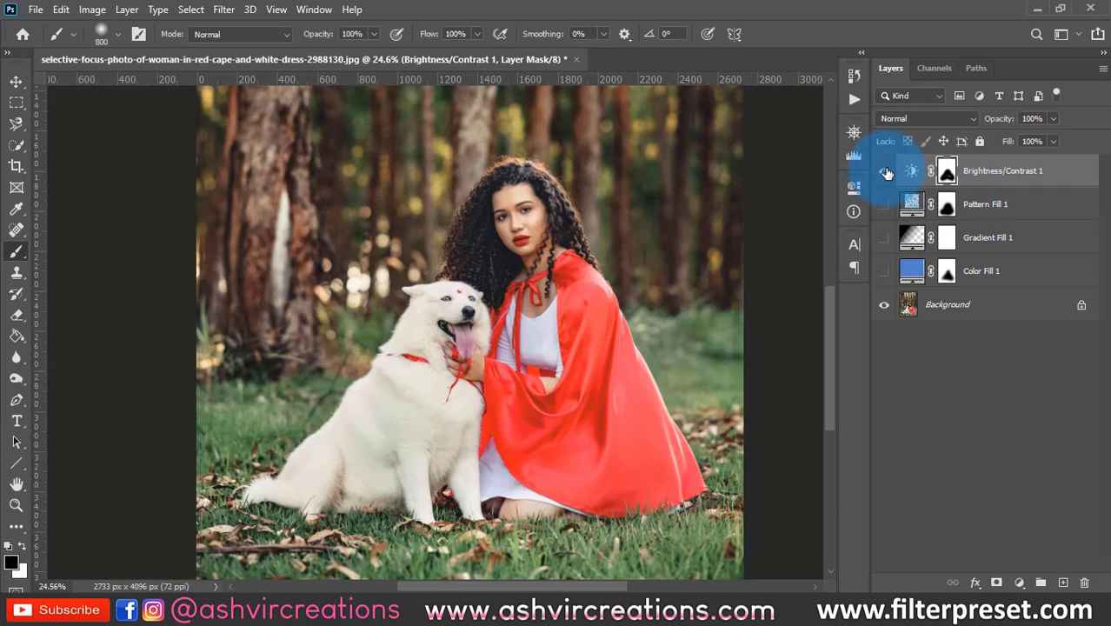
left_click(887, 172)
key("ctrl+z")
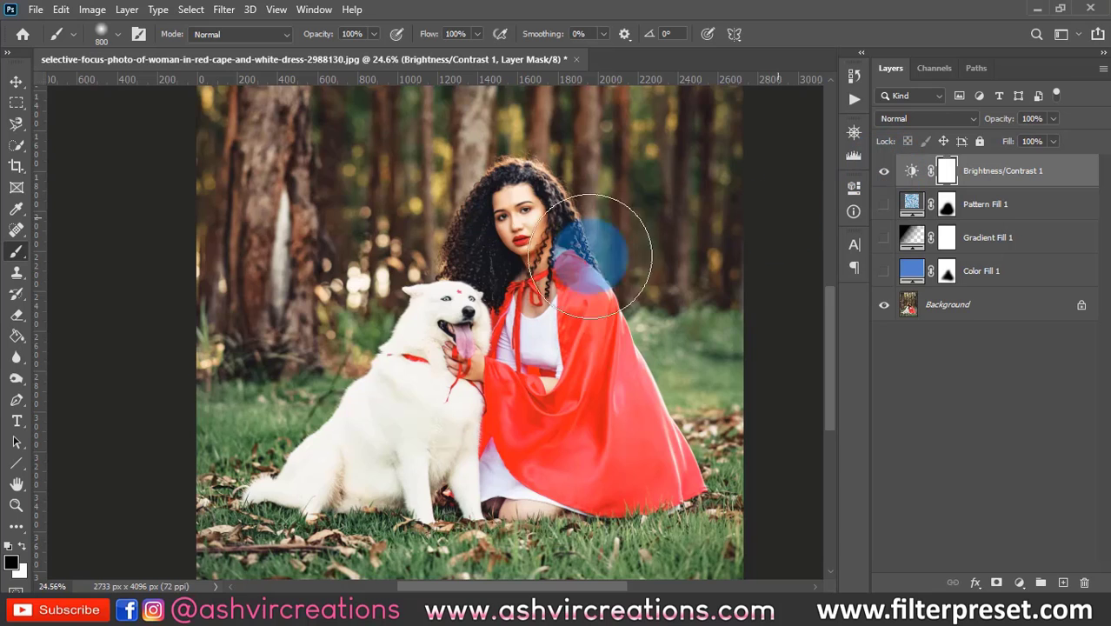
Lower the brush opacity to 39%.
scroll(487, 226, "up", 3)
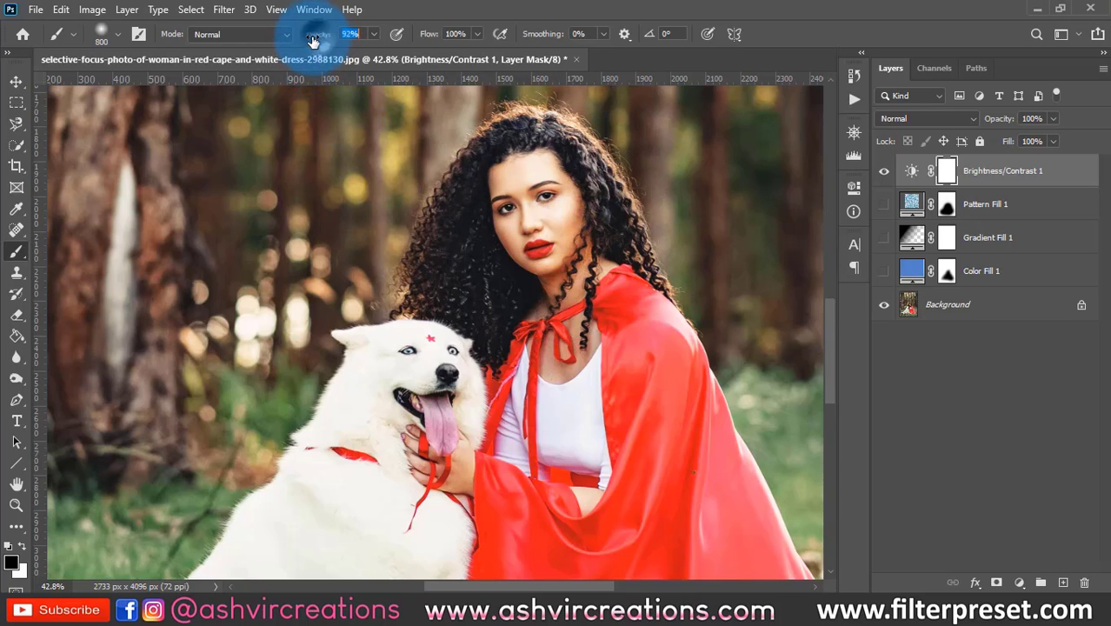
left_click_drag(313, 41, 288, 41)
left_click_drag(295, 36, 311, 37)
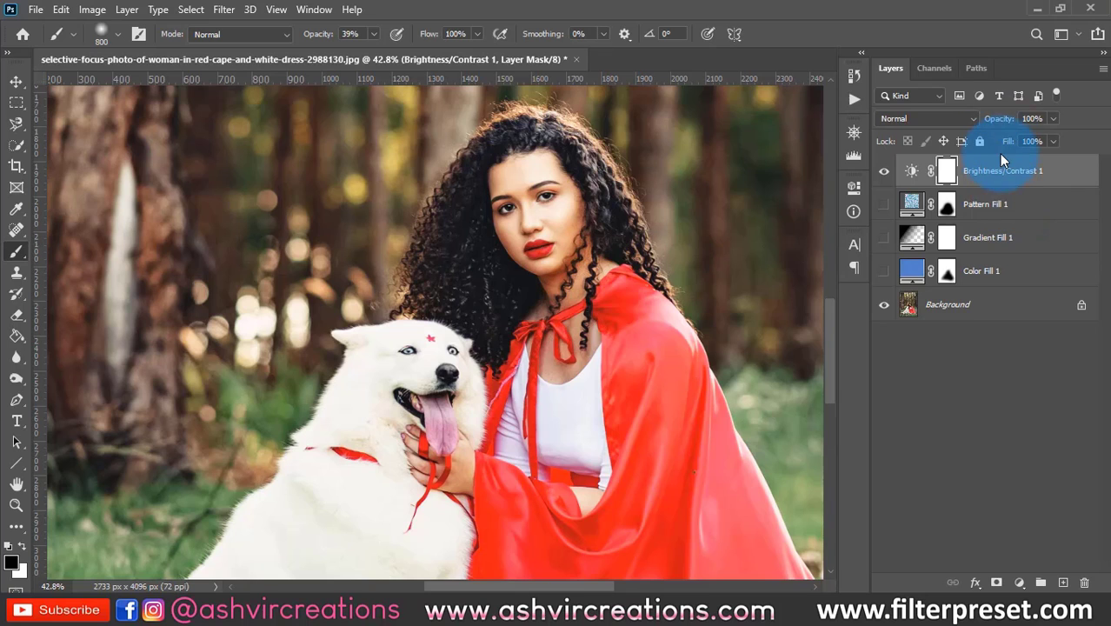
Try varying the Brightness/Contrast layer's opacity, return it to 100%, and compare the portrait with the layer hidden and shown.
left_click_drag(959, 122, 1065, 129)
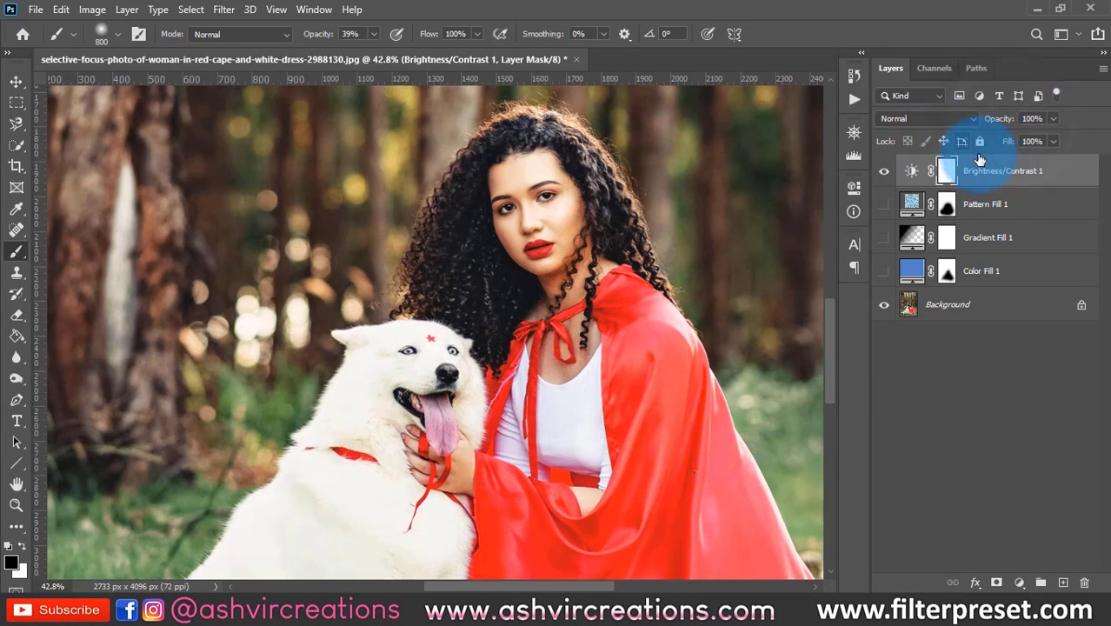
left_click(884, 171)
left_click(885, 171)
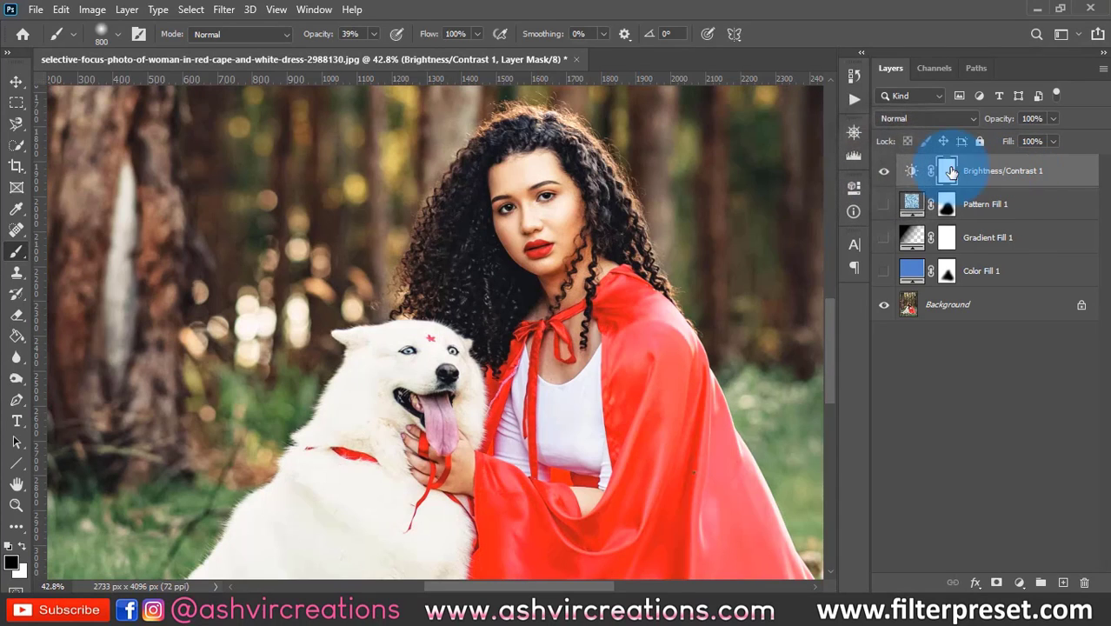
left_click(885, 172)
left_click(886, 172)
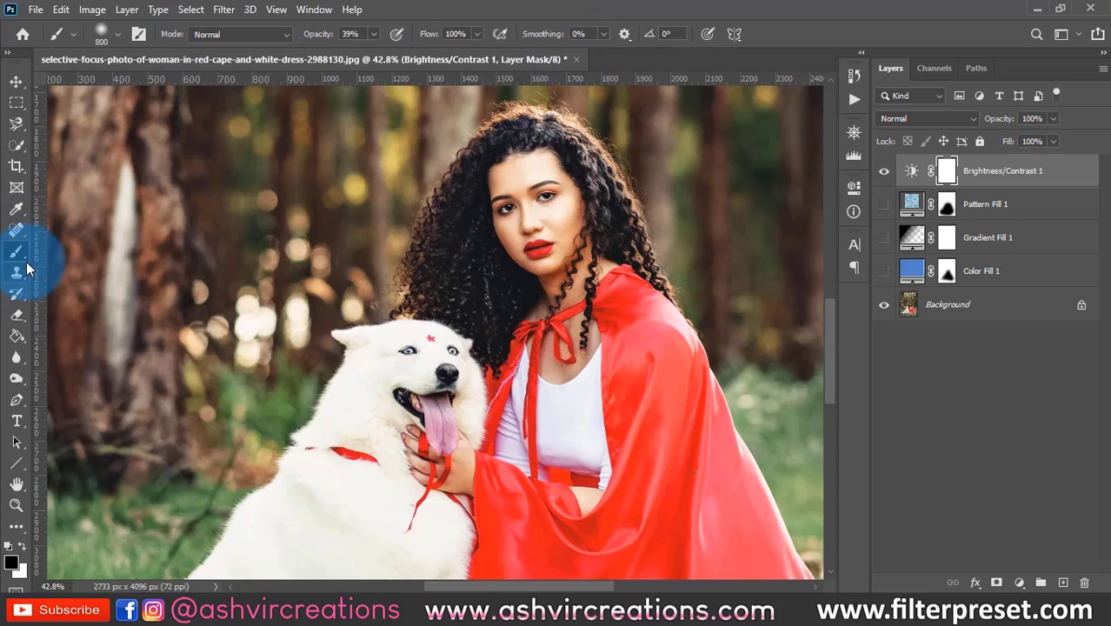
Raise the brush opacity to 43% and paint black over the woman's face and hair on the Brightness/Contrast layer's mask.
left_click_drag(308, 37, 321, 37)
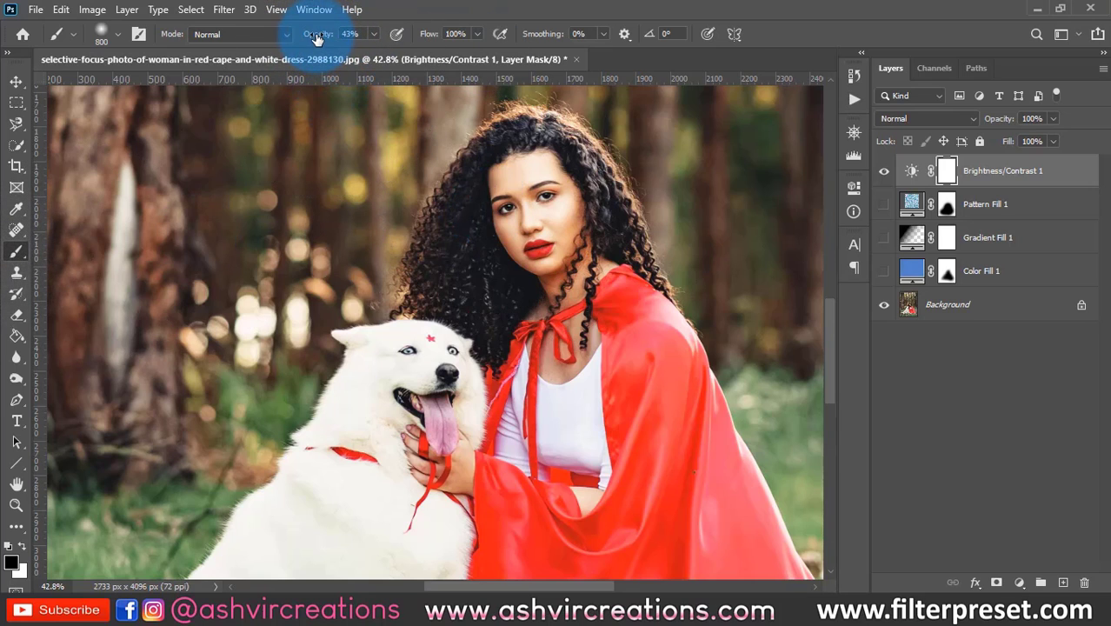
left_click_drag(310, 38, 316, 38)
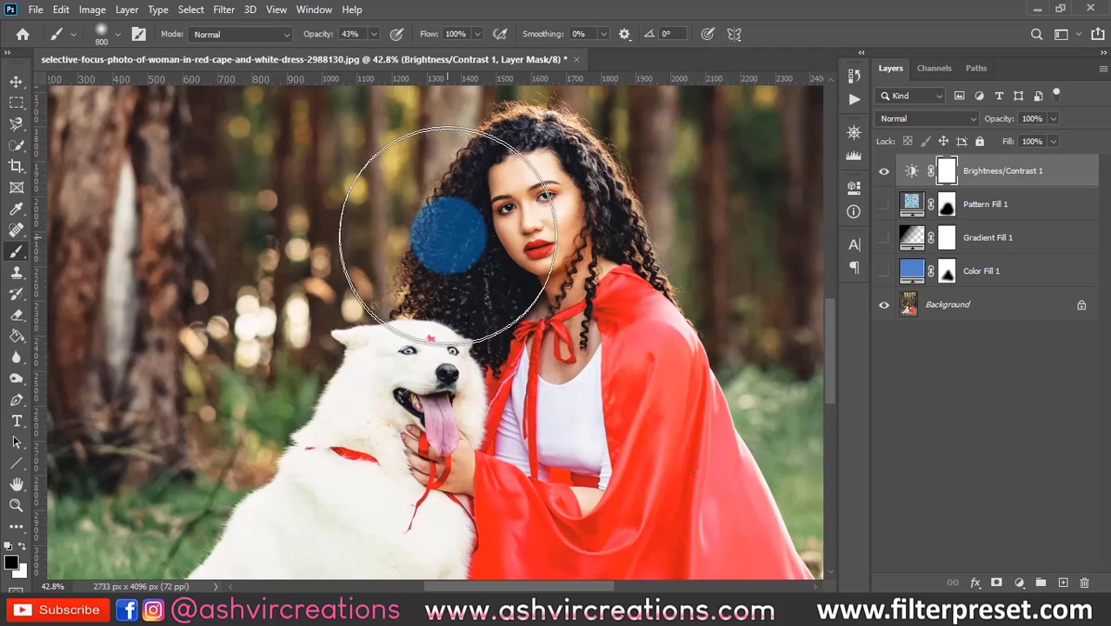
mouse_move(477, 234)
left_mouse_down()
mouse_move(565, 224)
mouse_move(384, 384)
mouse_move(596, 248)
mouse_move(562, 246)
left_mouse_up()
scroll(563, 246, "down", 2)
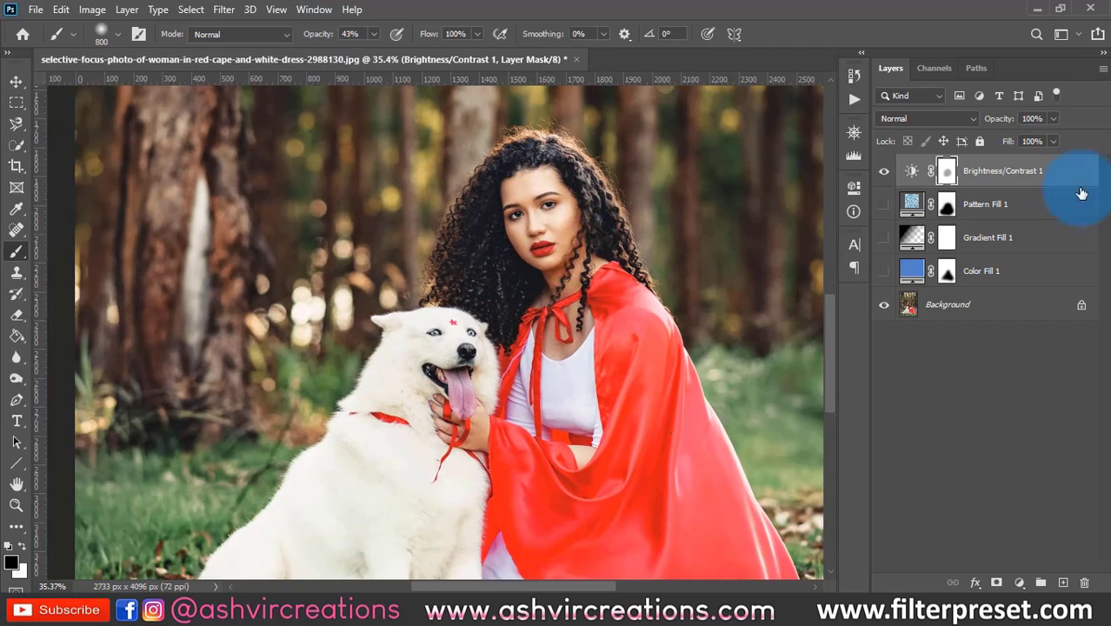
Compare the woman's face up close with the Brightness/Contrast layer hidden and shown.
scroll(574, 224, "up", 3)
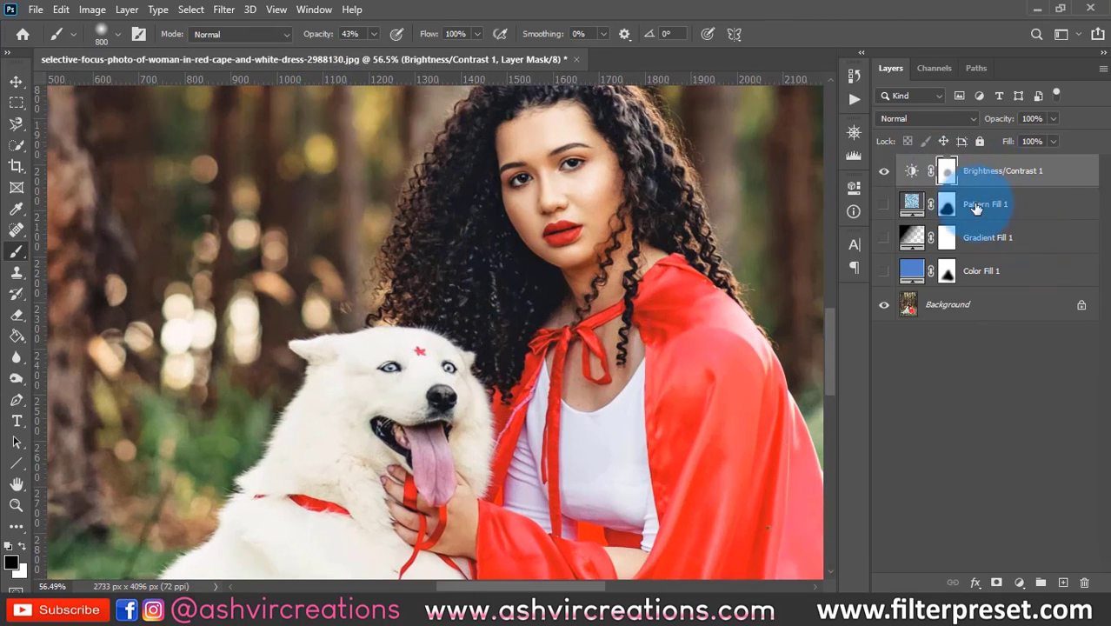
left_click(947, 177)
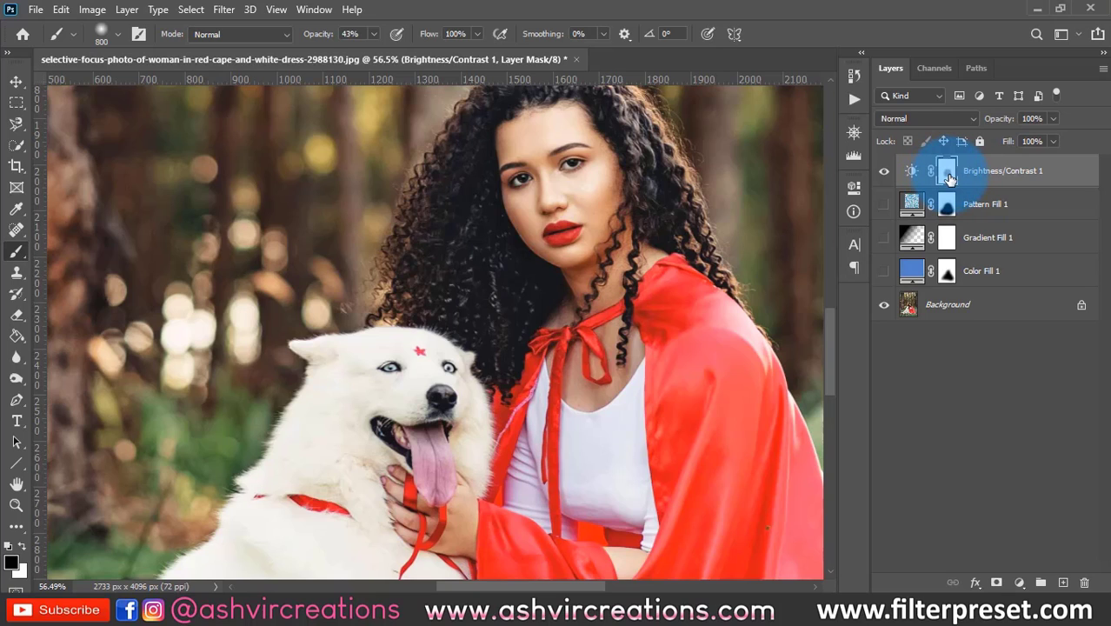
left_click(885, 172)
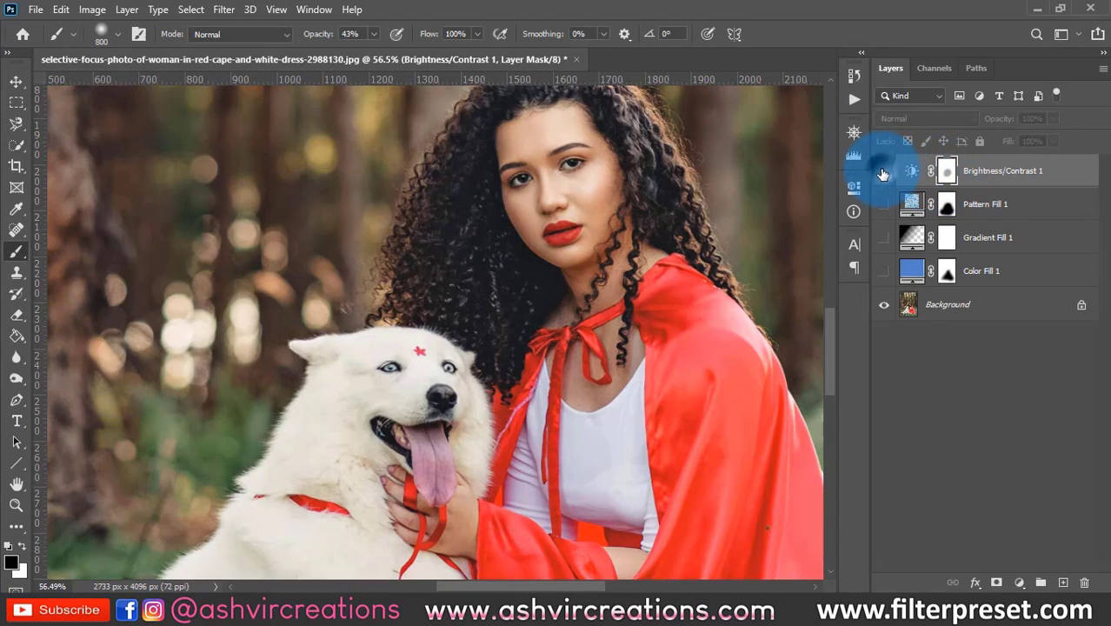
left_click(885, 172)
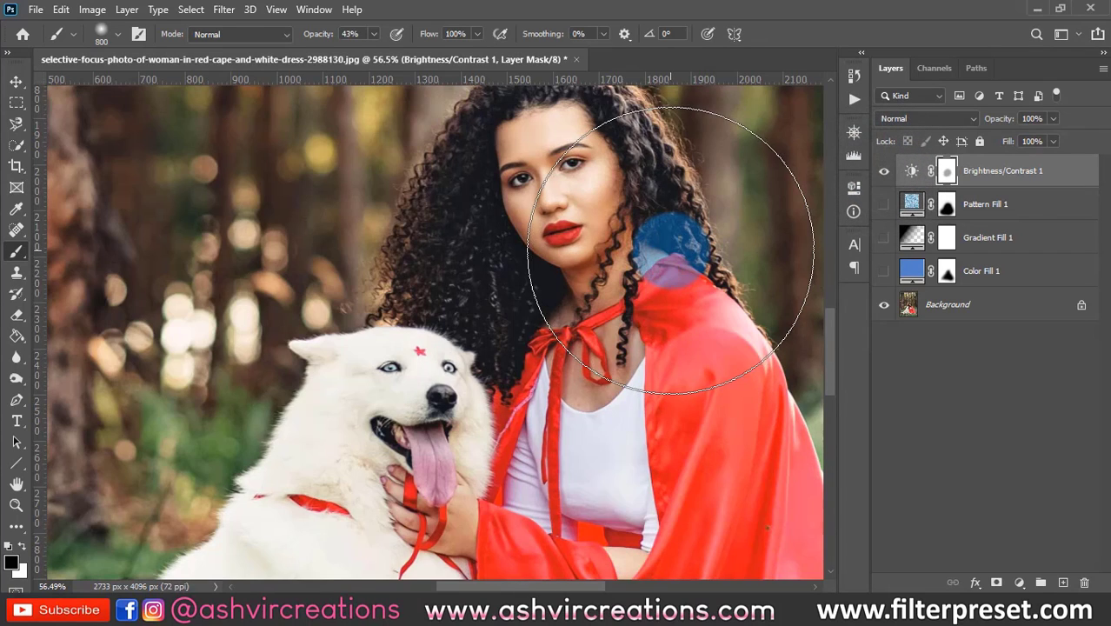
Paint more black at 43% opacity over the woman and the dog on the Brightness/Contrast layer's mask.
scroll(669, 251, "down", 2)
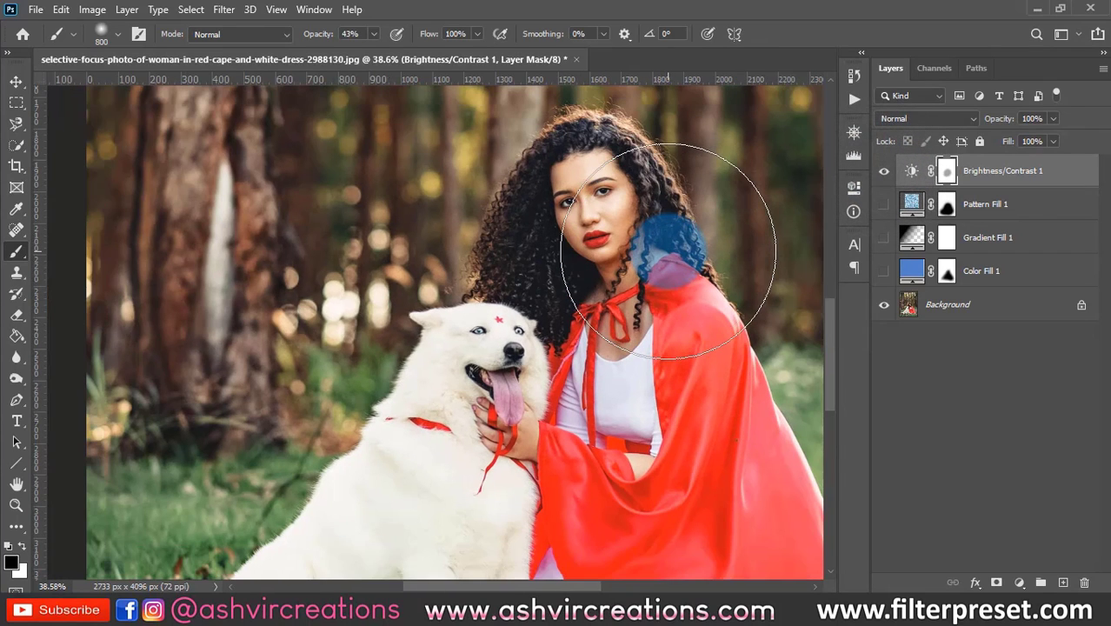
mouse_move(668, 250)
left_mouse_down()
mouse_move(604, 189)
mouse_move(597, 325)
mouse_move(530, 330)
mouse_move(561, 261)
left_mouse_up()
scroll(561, 261, "down", 2)
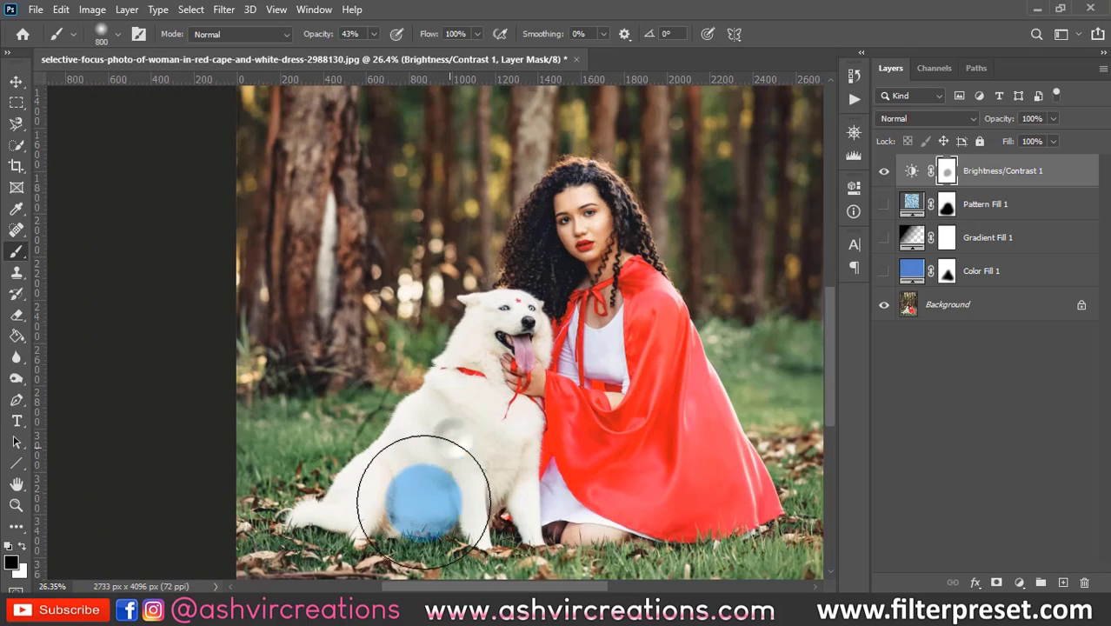
scroll(583, 396, "down", 2)
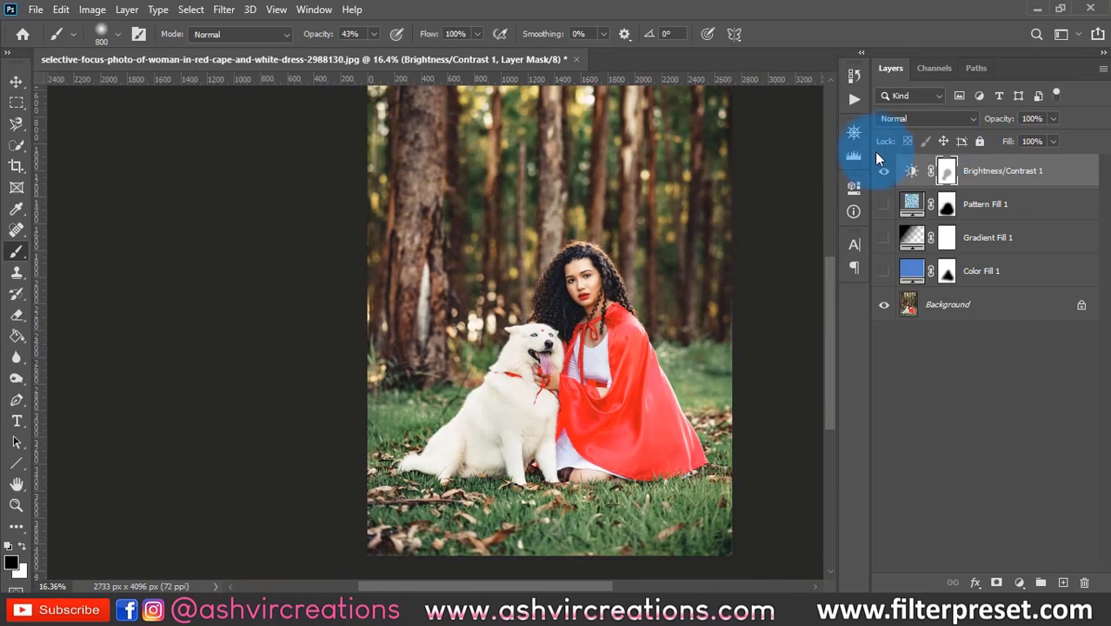
Compare the whole image with and without the Brightness/Contrast layer, and leave that layer hidden.
left_click(883, 171)
left_click(884, 171)
left_click(883, 171)
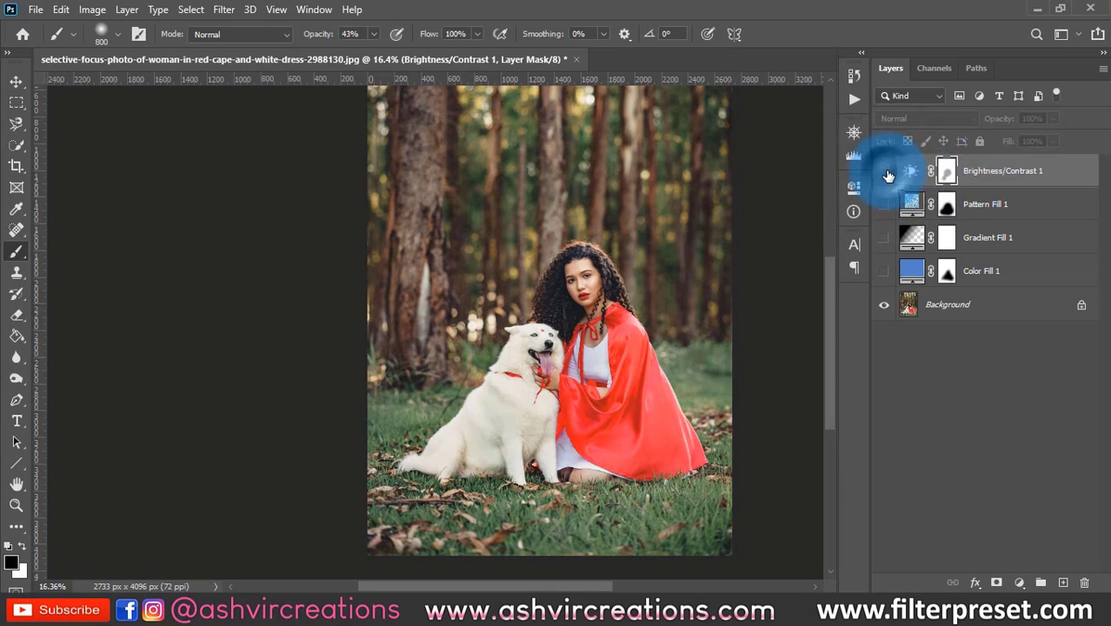
left_click(884, 171)
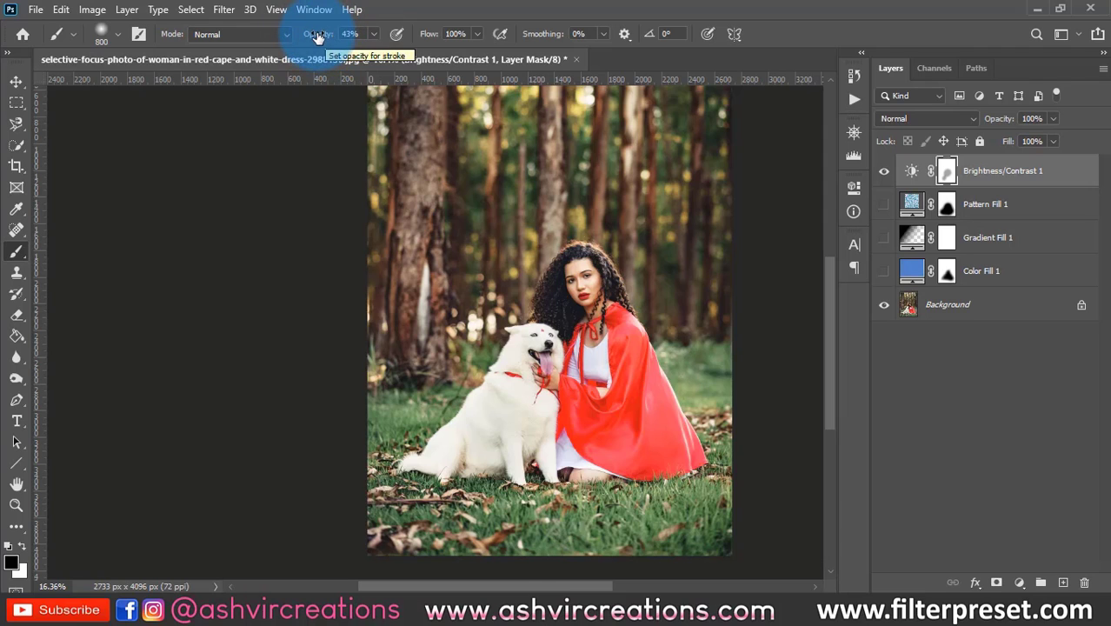
left_click(883, 171)
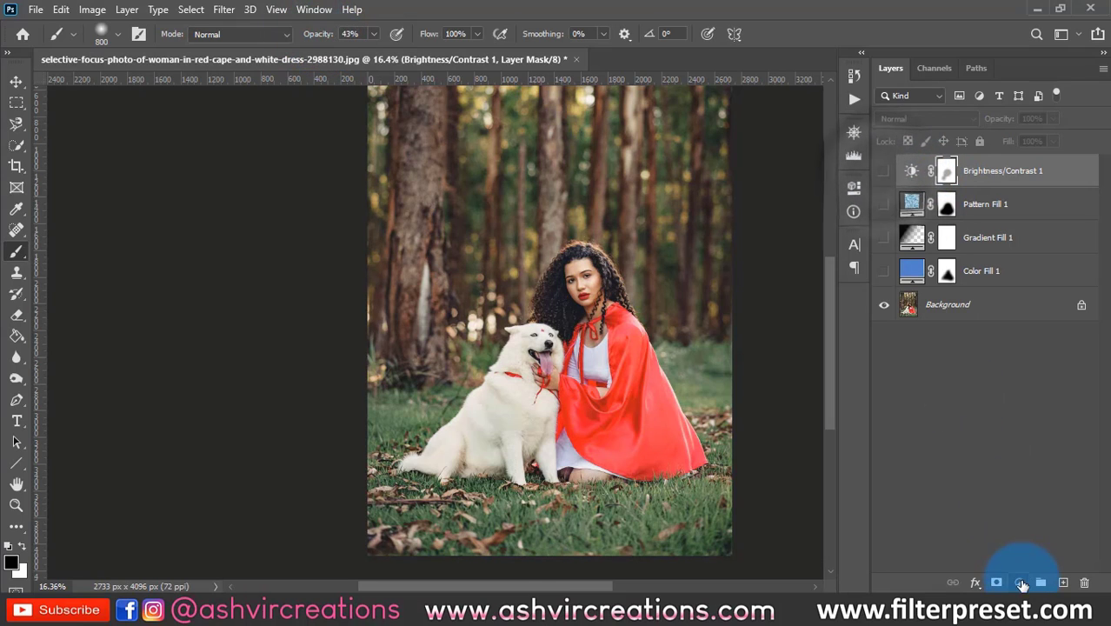
Add a Levels adjustment layer and set its RGB shadow input to 7 and midtone input to 2.06.
left_click(1023, 585)
left_click(1018, 348)
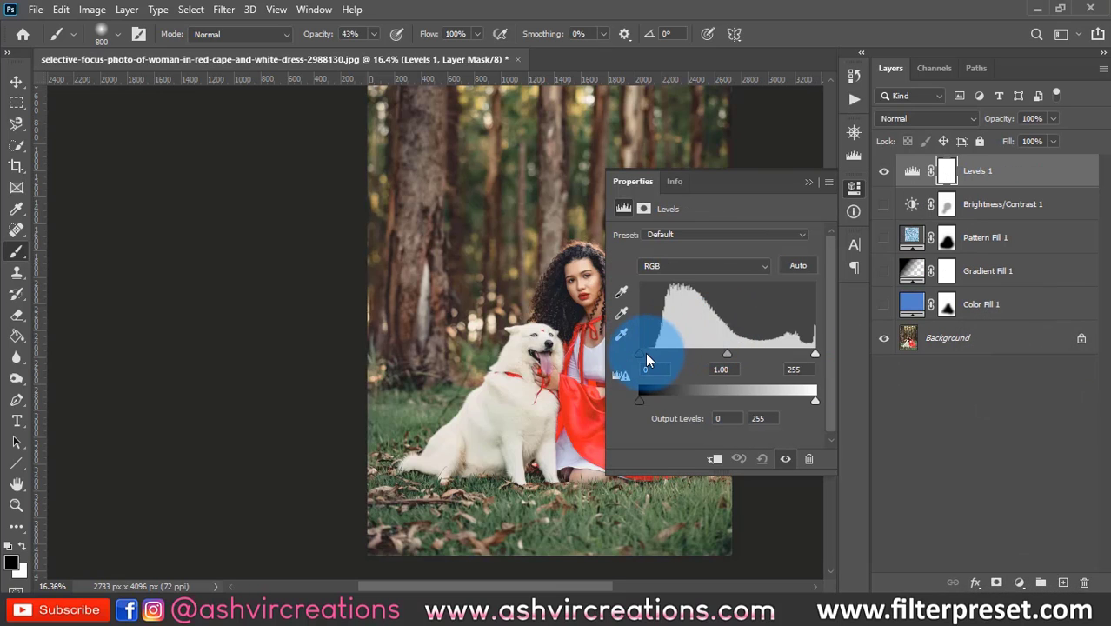
mouse_move(647, 360)
left_mouse_down()
mouse_move(696, 359)
mouse_move(640, 352)
left_mouse_up()
left_click_drag(742, 354, 687, 360)
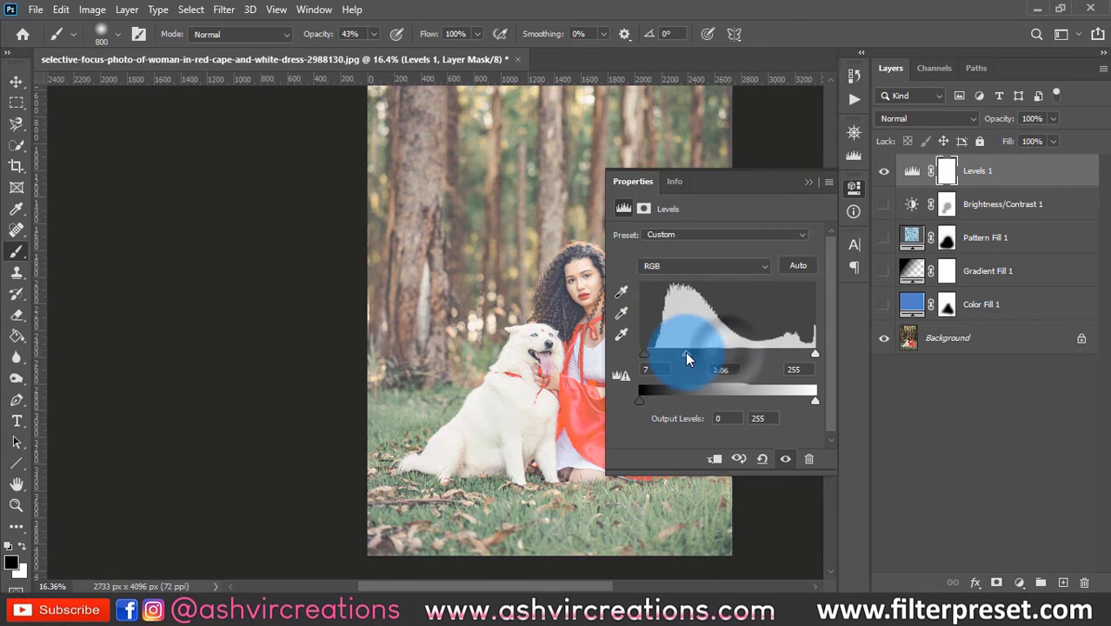
scroll(516, 303, "right", 3)
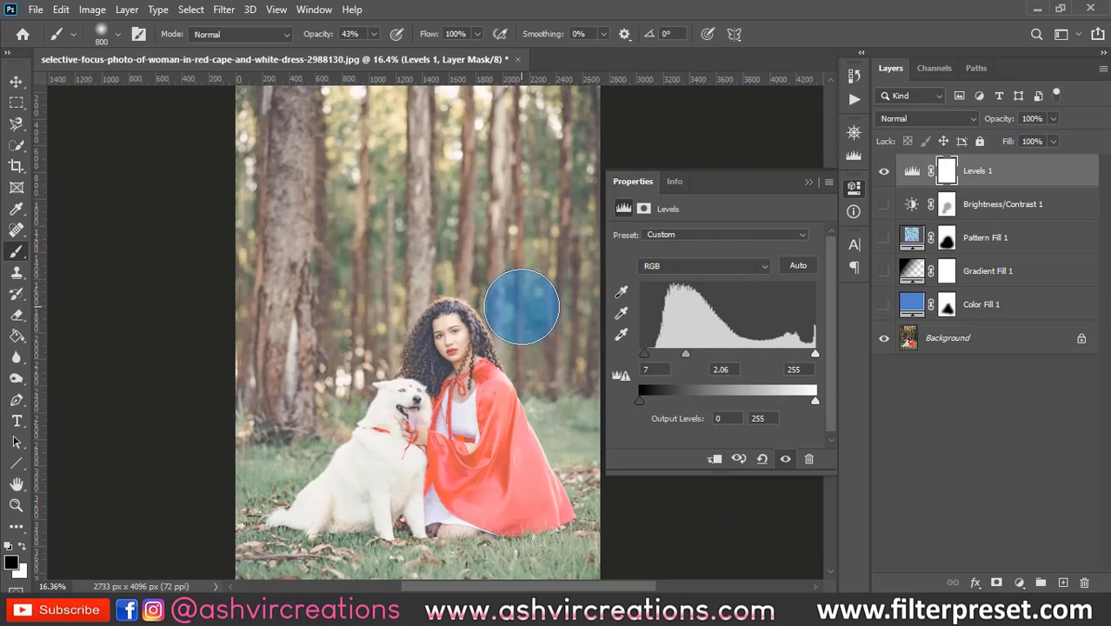
scroll(524, 316, "up", 2)
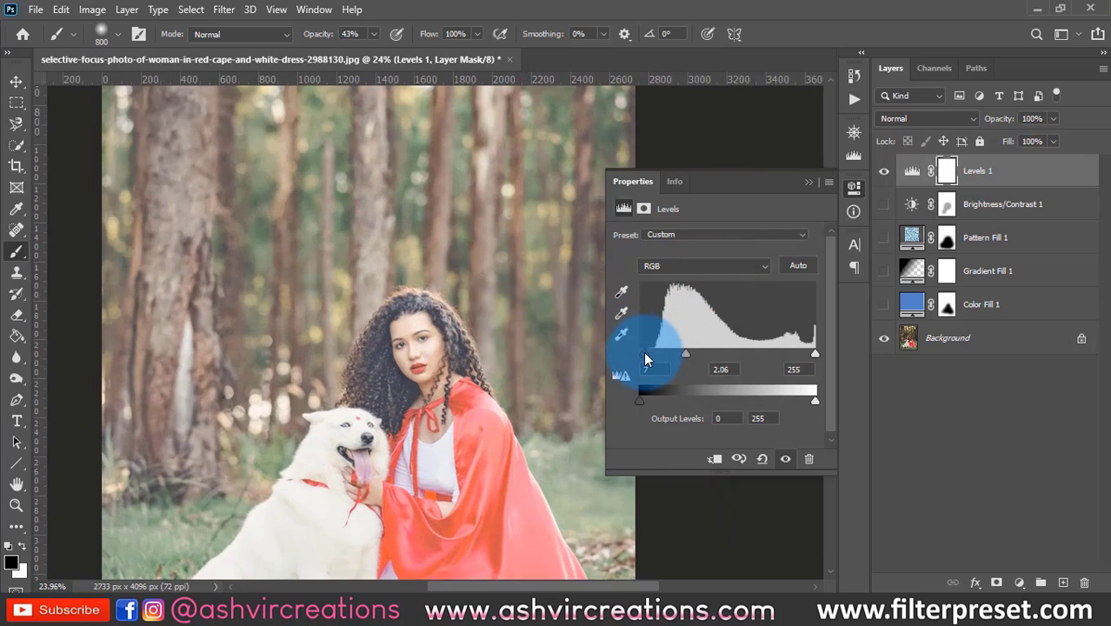
Darken the Levels adjustment by setting the RGB inputs to 20 for shadows, 0.74 for midtones and 255 for highlights.
left_click_drag(648, 358, 741, 354)
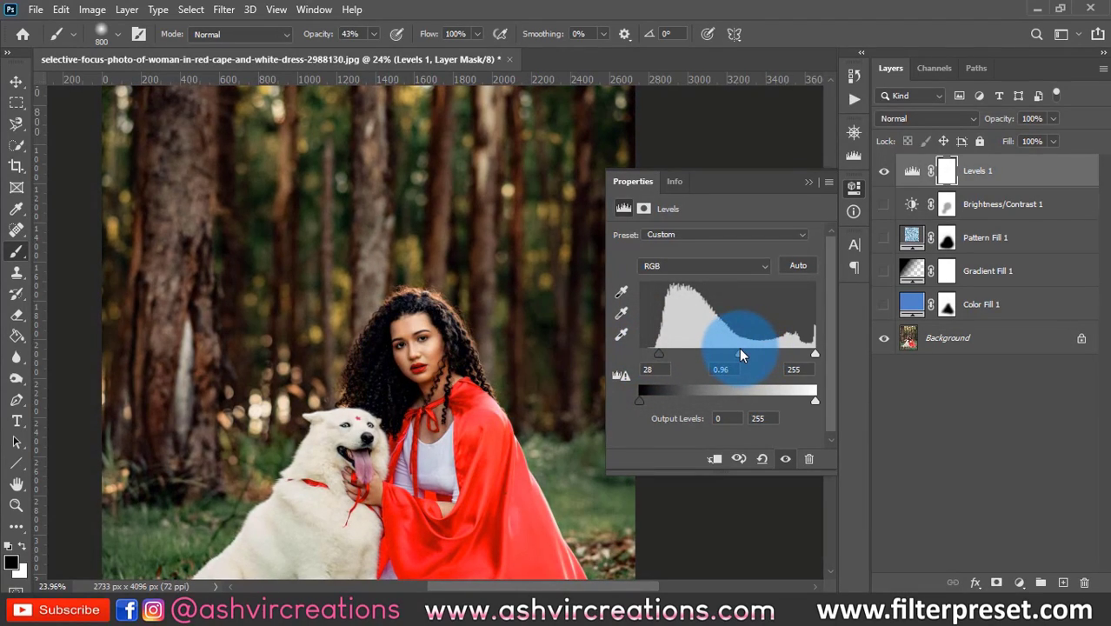
left_click(815, 354)
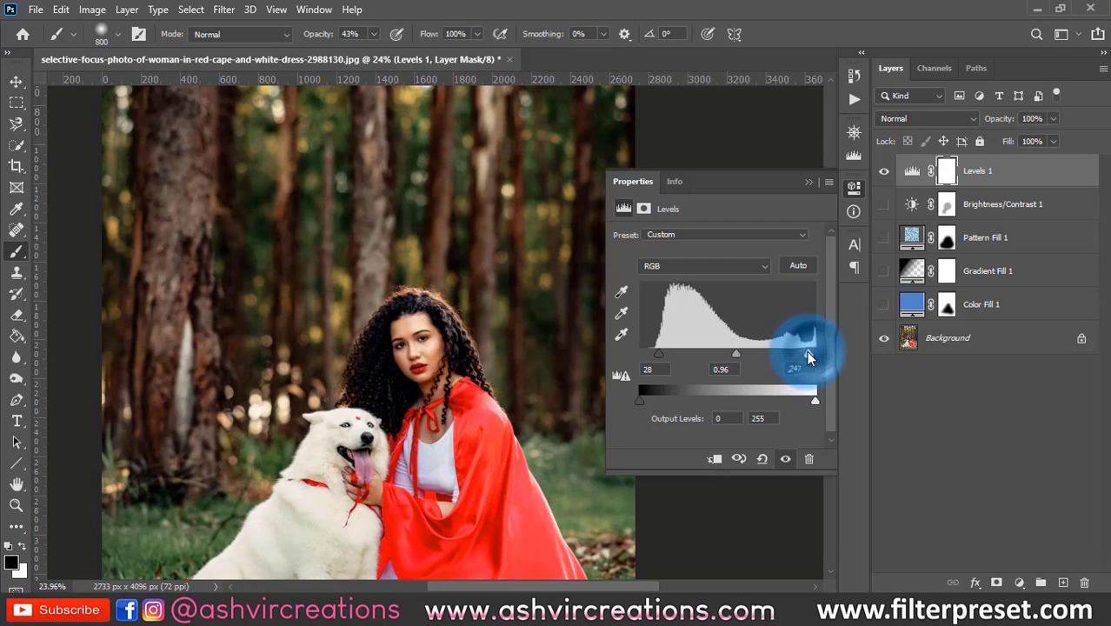
left_click_drag(808, 354, 843, 360)
mouse_move(659, 354)
left_mouse_down()
mouse_move(665, 360)
mouse_move(647, 355)
left_mouse_up()
left_click(733, 359)
left_click_drag(733, 355, 816, 356)
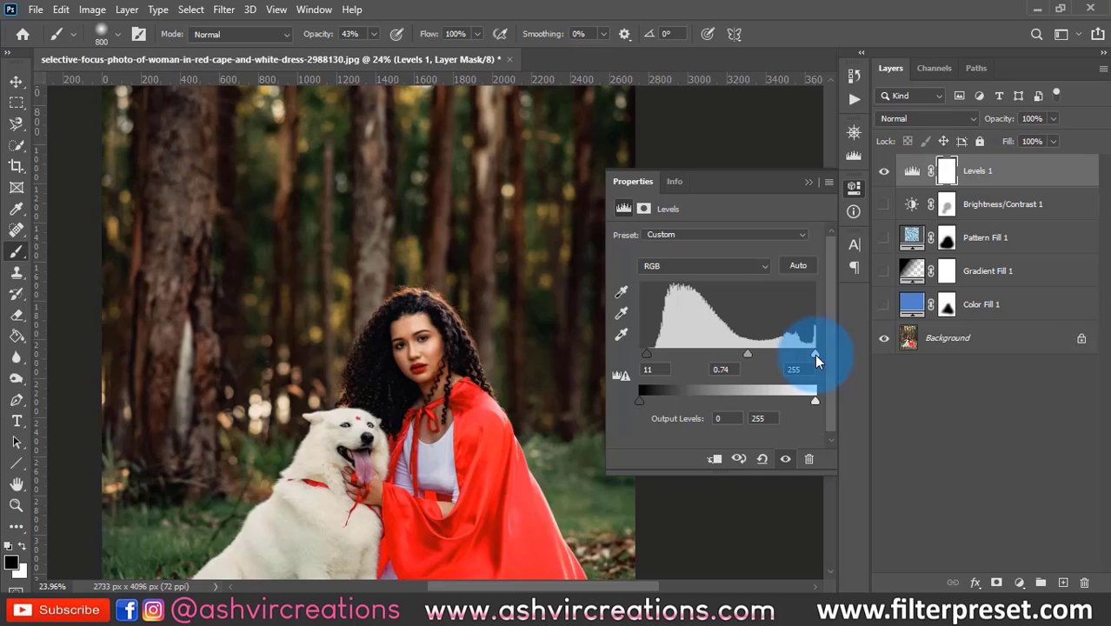
mouse_move(646, 354)
left_mouse_down()
mouse_move(671, 359)
mouse_move(630, 355)
mouse_move(653, 354)
left_mouse_up()
Set the Red channel's shadow input to 30 in the Levels adjustment and switch to the Move tool.
left_click(660, 268)
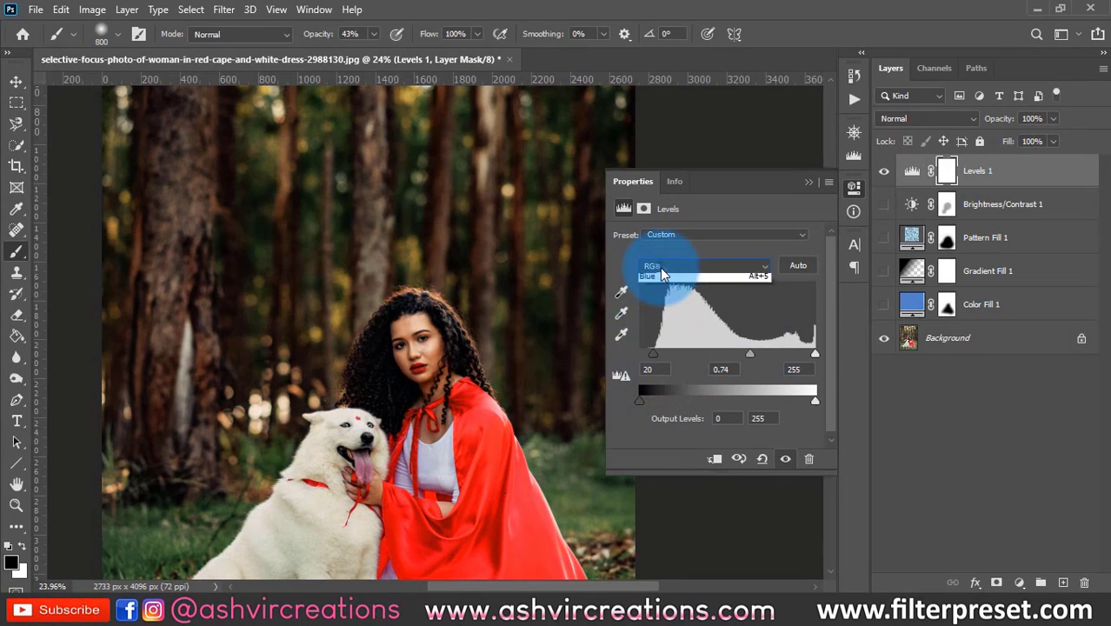
left_click(655, 286)
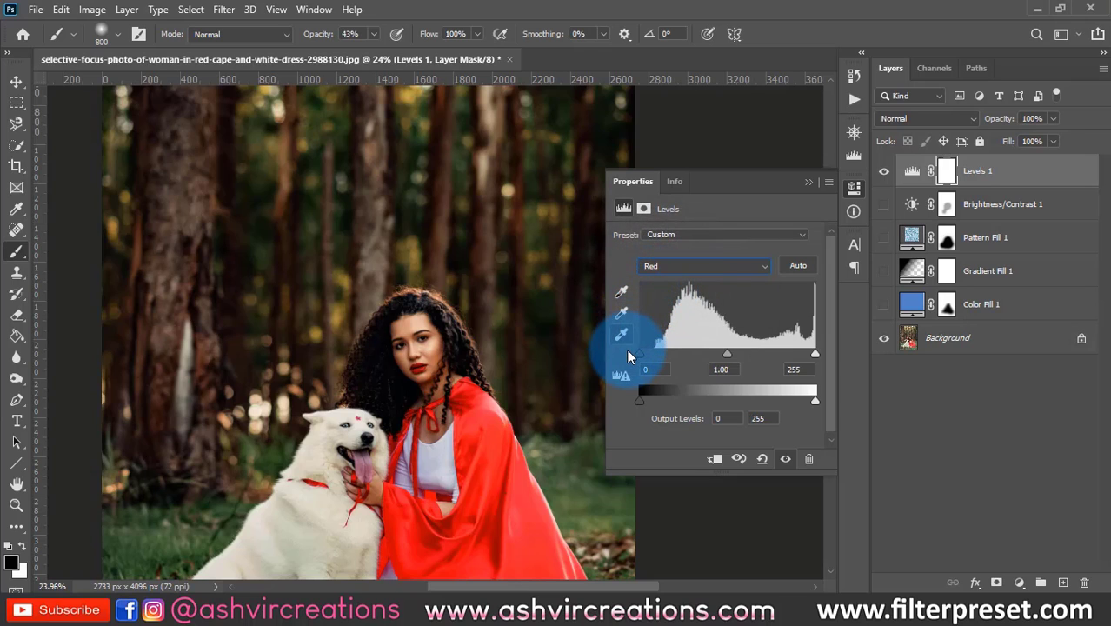
mouse_move(643, 352)
left_mouse_down()
mouse_move(725, 353)
mouse_move(609, 346)
mouse_move(695, 356)
mouse_move(685, 344)
mouse_move(623, 343)
left_mouse_up()
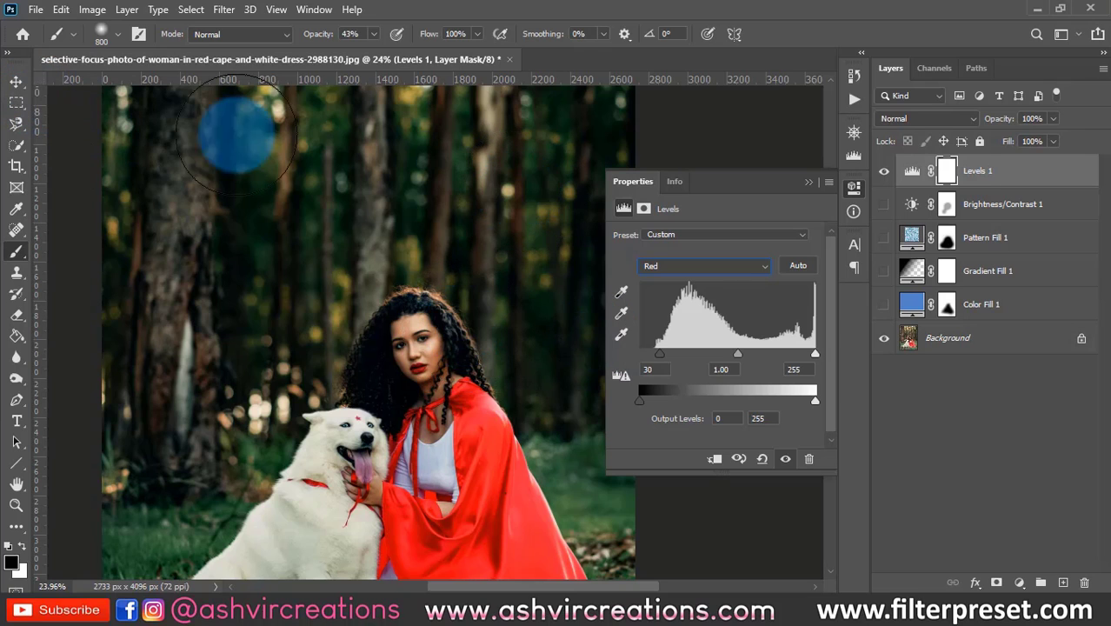
left_click(16, 81)
Set the Green channel's midtone input to 0.96 and shadow input to 8 in the Levels adjustment.
left_click(661, 270)
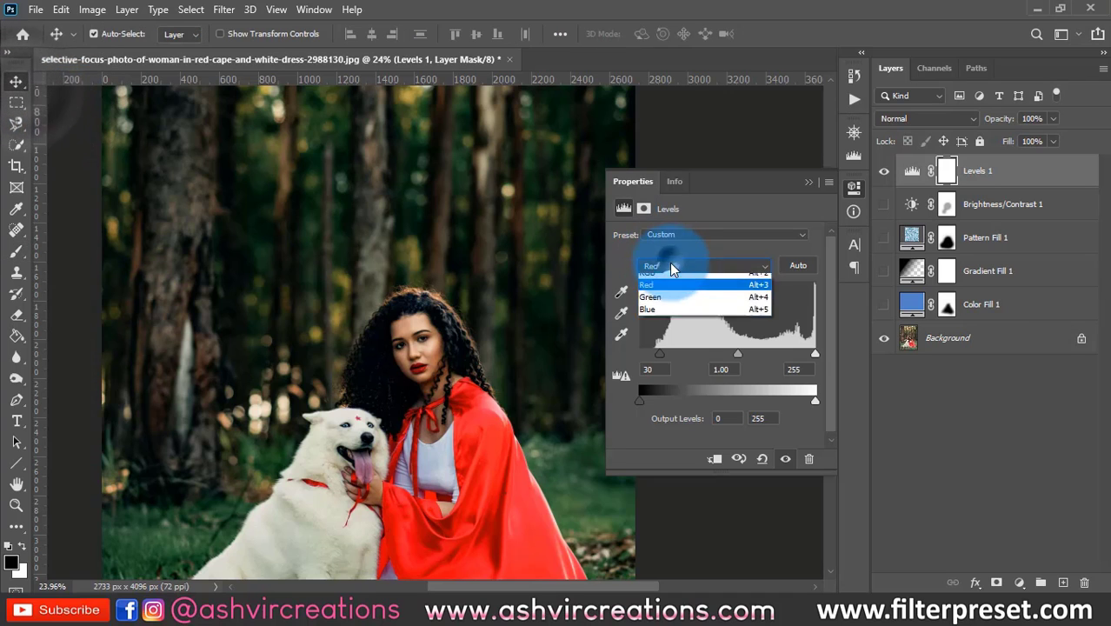
left_click(661, 298)
mouse_move(727, 353)
left_mouse_down()
mouse_move(756, 353)
mouse_move(703, 355)
mouse_move(739, 355)
left_mouse_up()
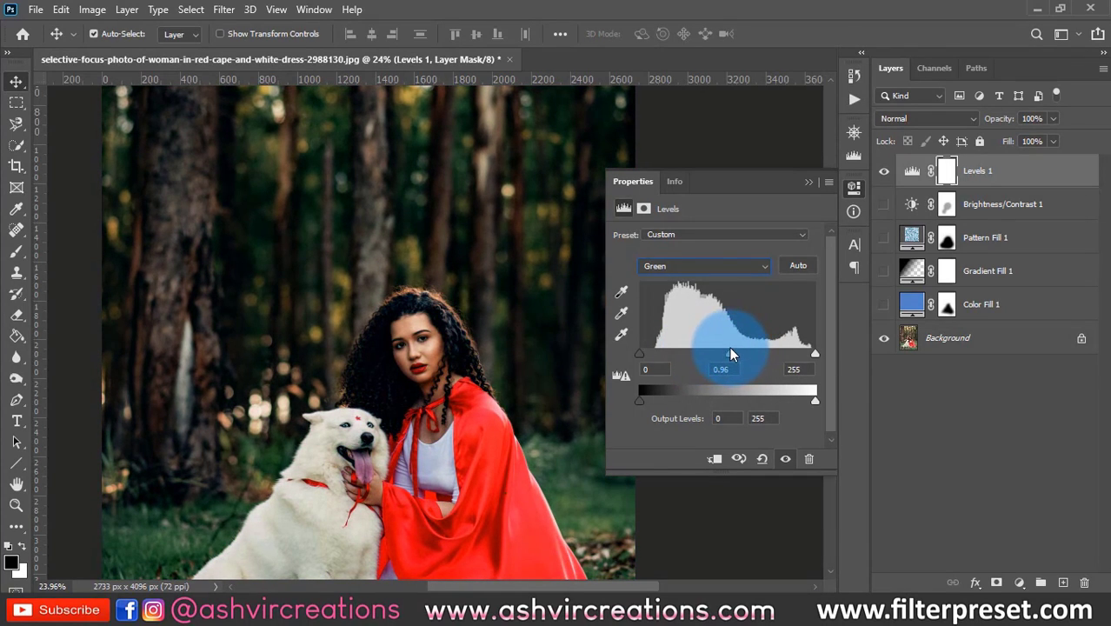
left_click_drag(640, 354, 646, 358)
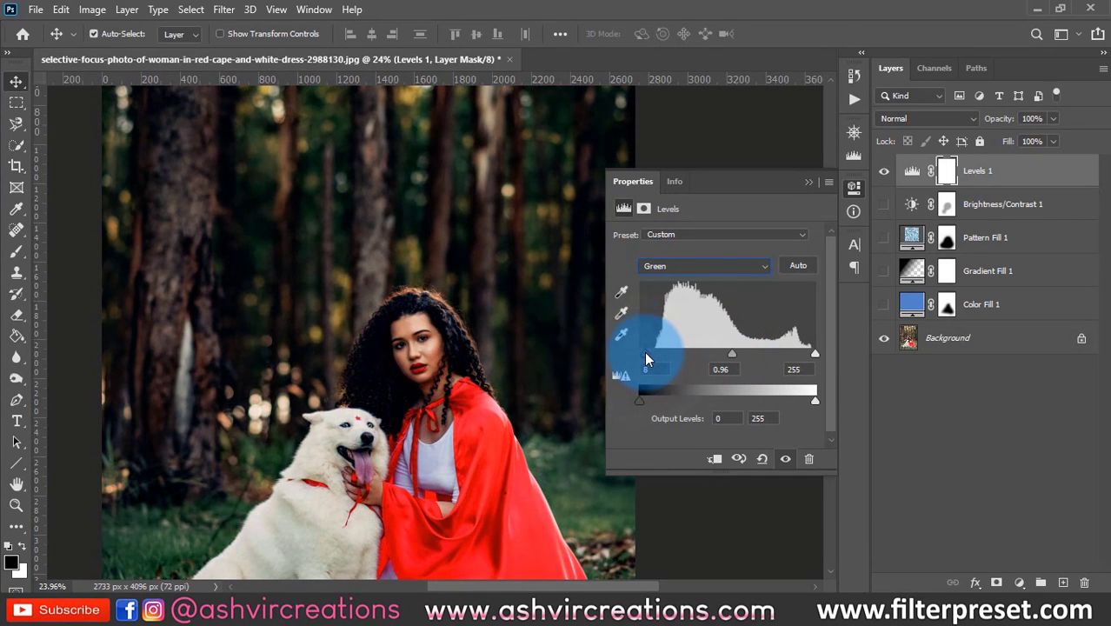
Set the Blue channel's shadow input to 4 and highlight input to 200, adjust its midtones, and close the Levels properties.
left_click(663, 273)
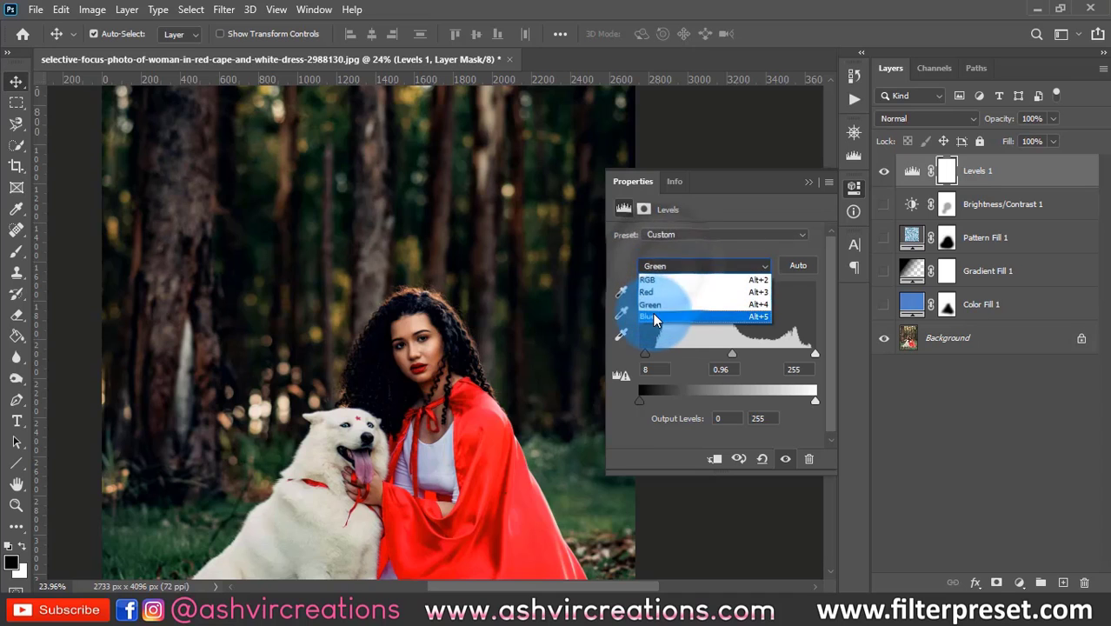
left_click(674, 281)
mouse_move(642, 355)
left_mouse_down()
mouse_move(673, 358)
mouse_move(642, 355)
left_mouse_up()
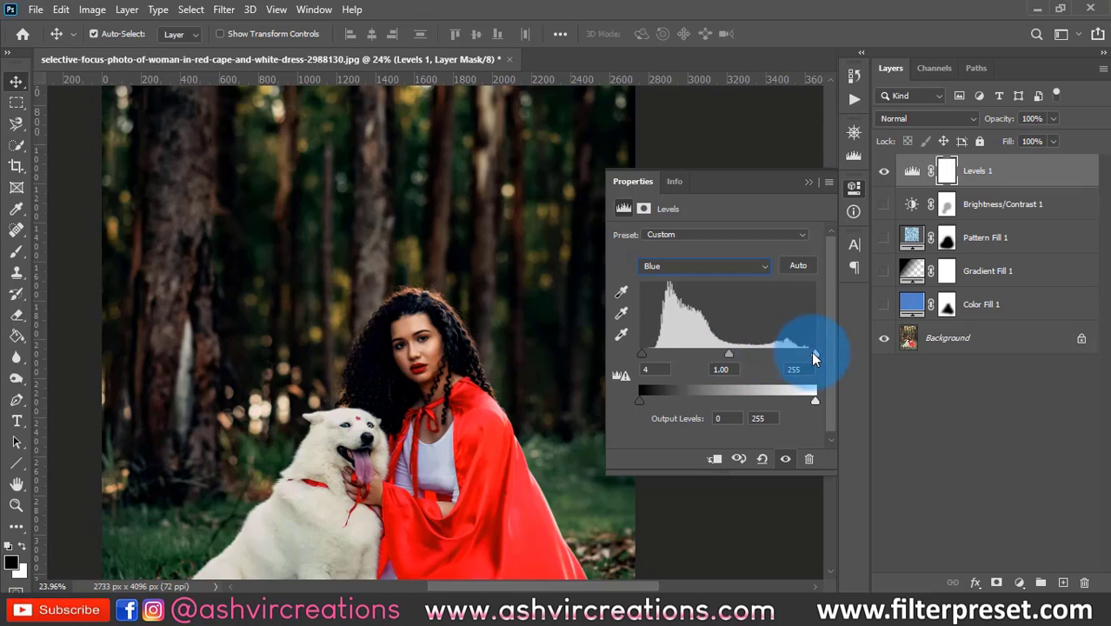
left_click_drag(815, 354, 723, 352)
left_click(721, 358)
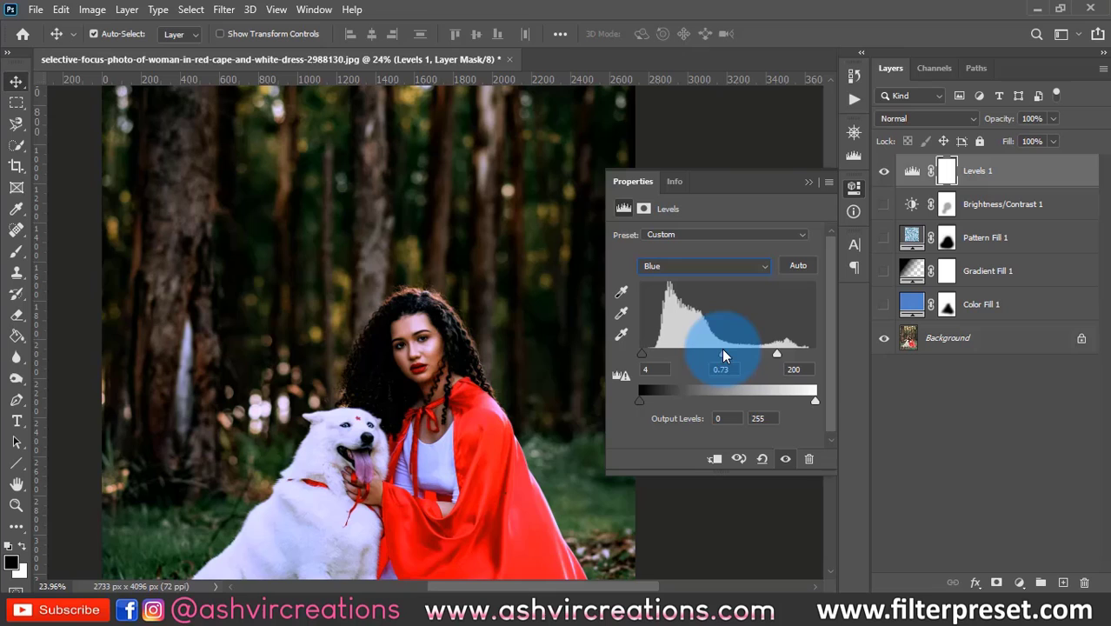
left_click(808, 180)
Compare the whole portrait with the Levels layer hidden and shown, and examine the woman and dog with it shown.
scroll(456, 244, "down", 3)
scroll(457, 244, "down", 2)
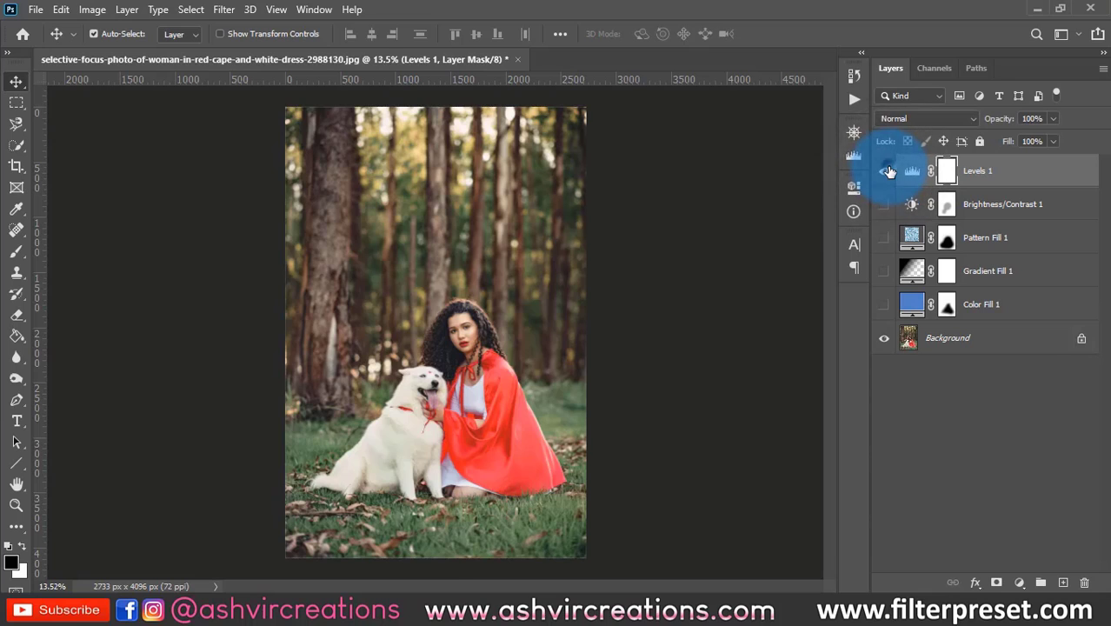
left_click(884, 171)
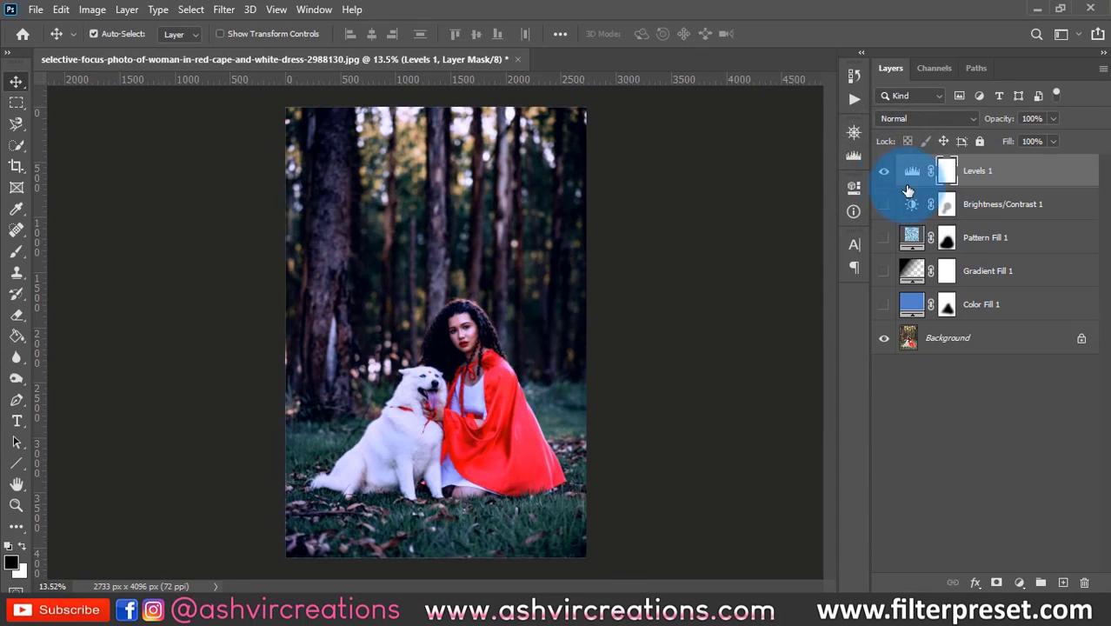
left_click(884, 172)
left_click(884, 172)
left_click(884, 171)
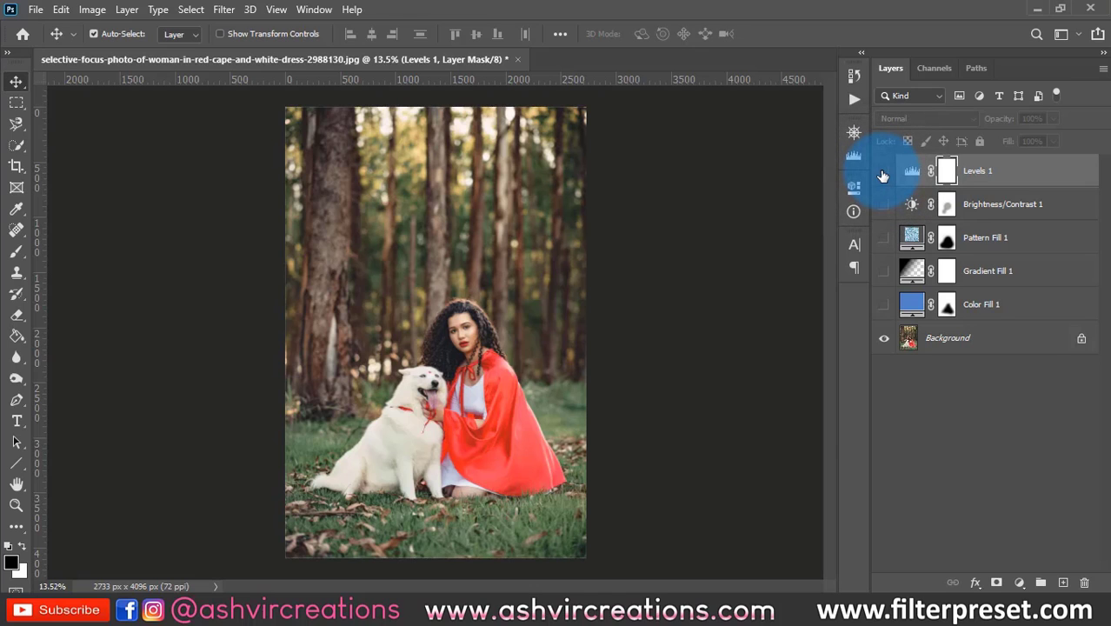
left_click(884, 171)
left_click(884, 171)
left_click(885, 171)
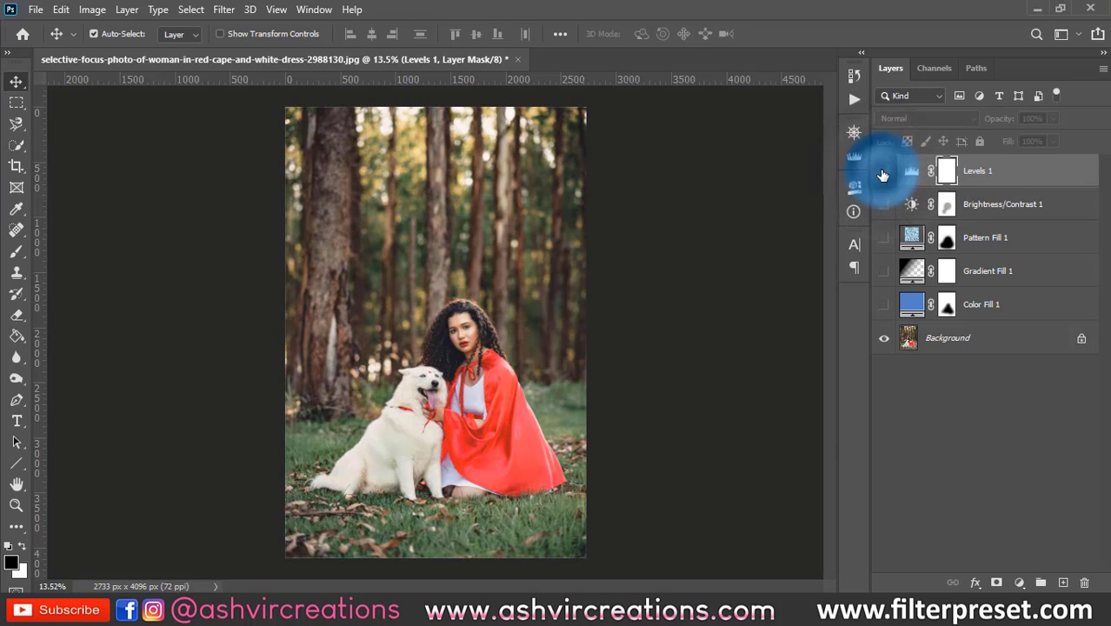
left_click(883, 173)
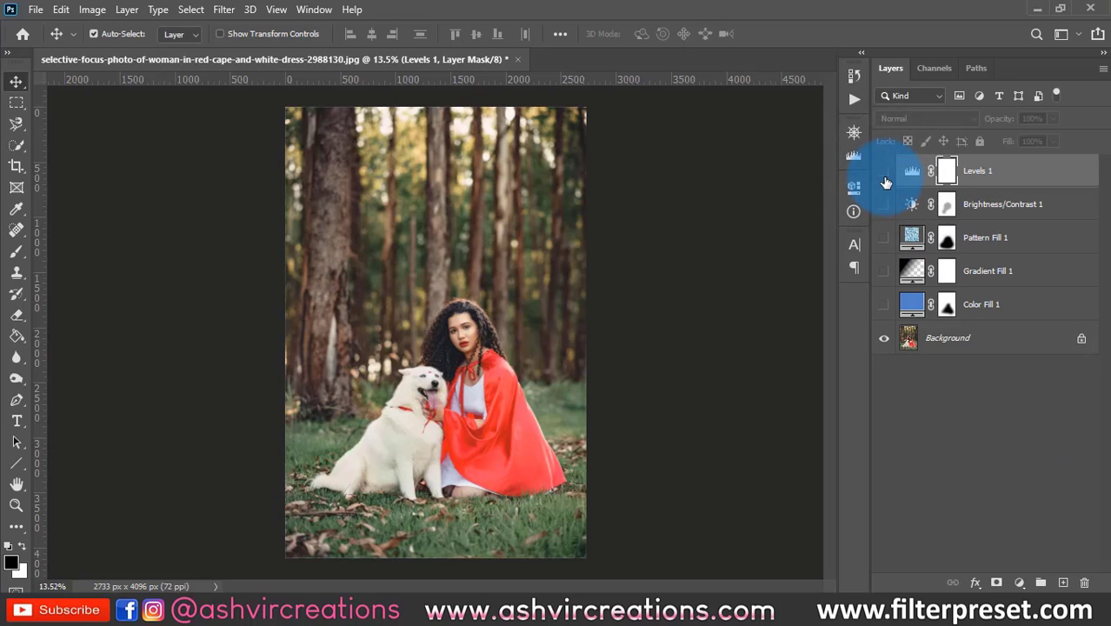
left_click(885, 174)
scroll(440, 400, "up", 4)
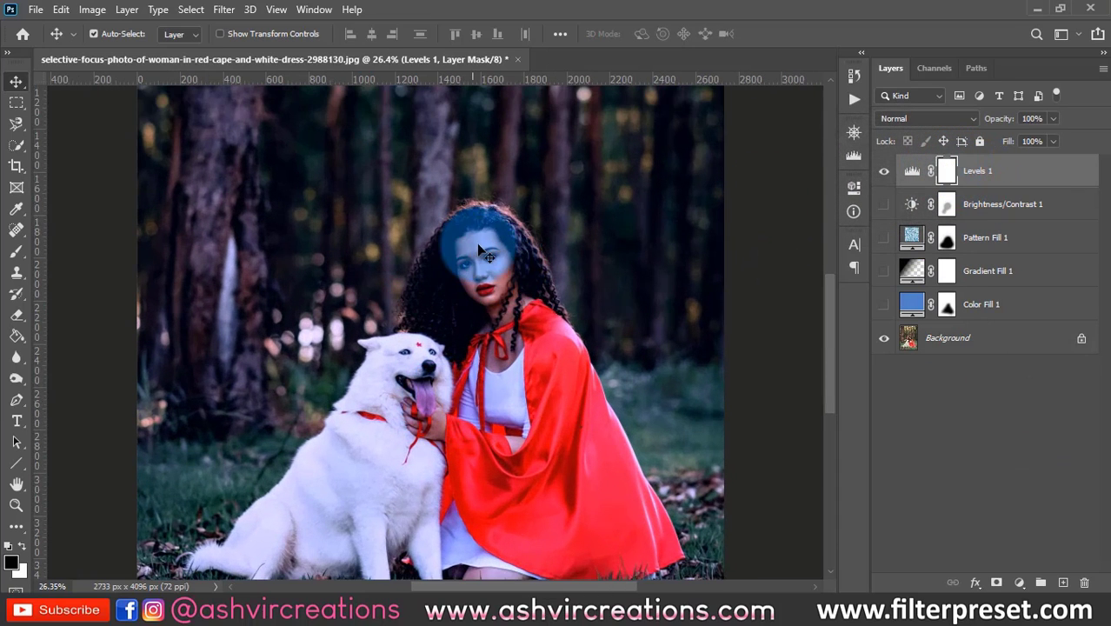
Paint black over the woman's face and neck on the Levels layer's mask with the Brush tool at 64% opacity.
key("b")
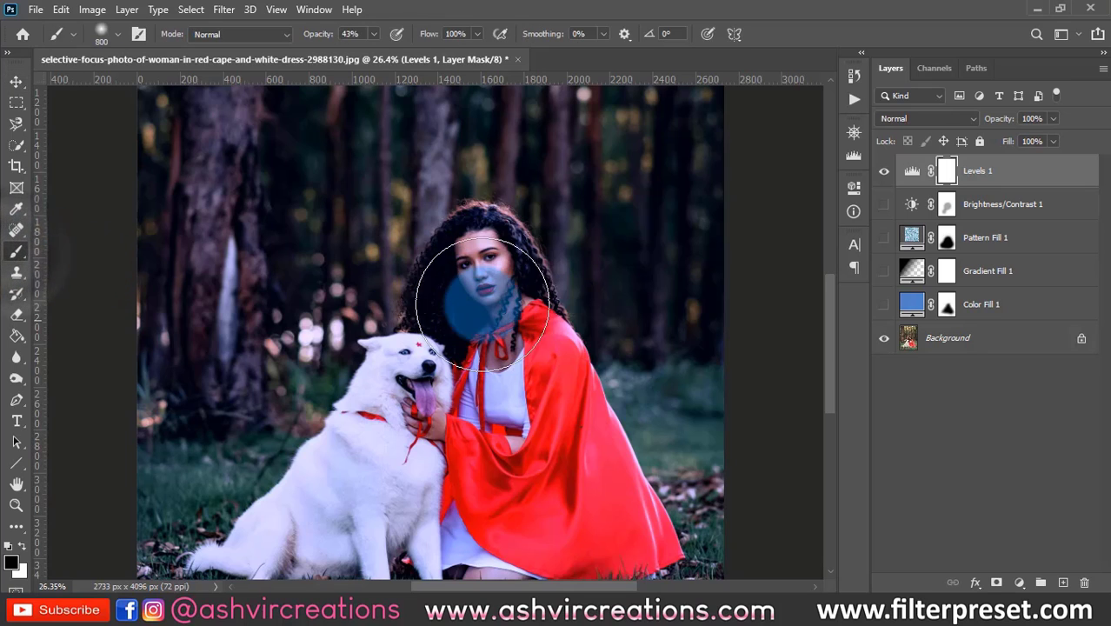
scroll(458, 289, "up", 1)
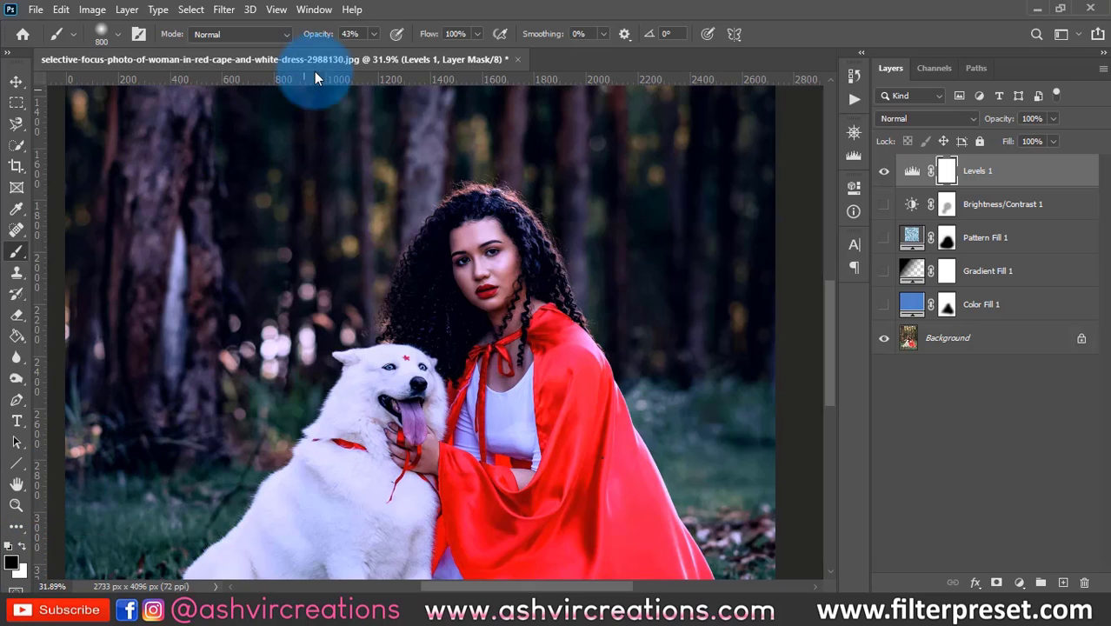
mouse_move(314, 34)
left_mouse_down()
mouse_move(443, 28)
mouse_move(372, 44)
mouse_move(439, 47)
mouse_move(433, 55)
left_mouse_up()
left_click(470, 265)
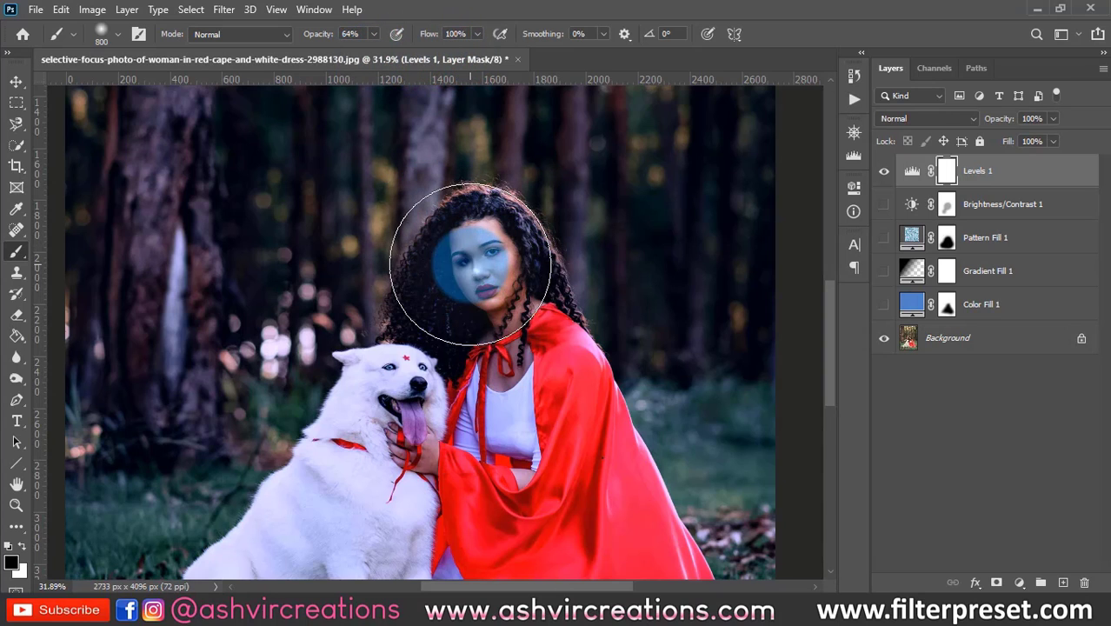
scroll(494, 293, "down", 4)
scroll(491, 294, "up", 3)
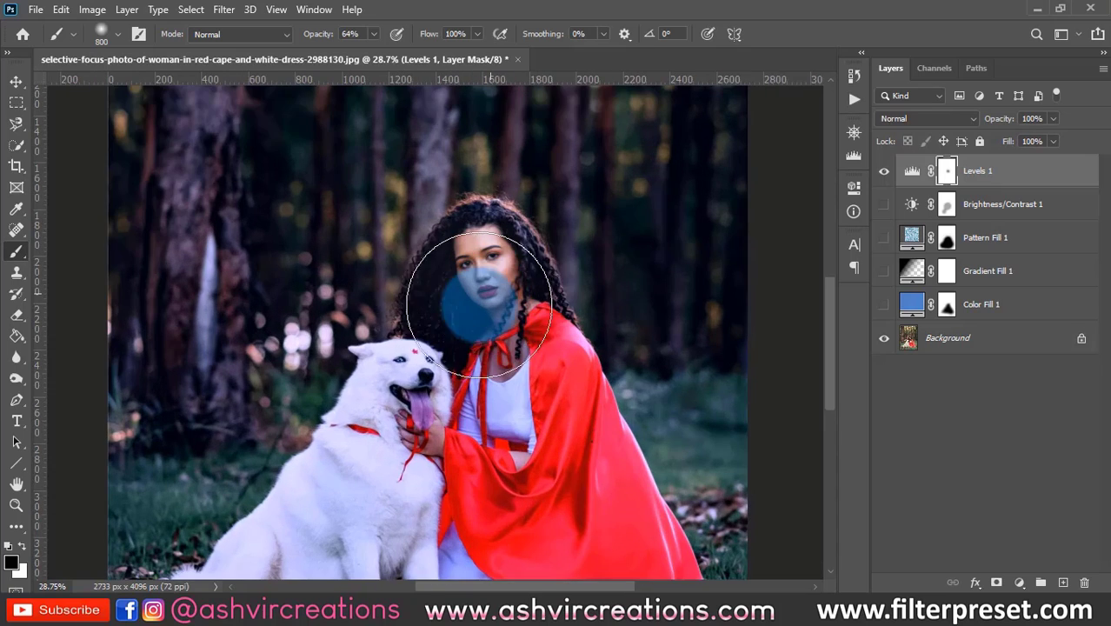
scroll(469, 306, "up", 2)
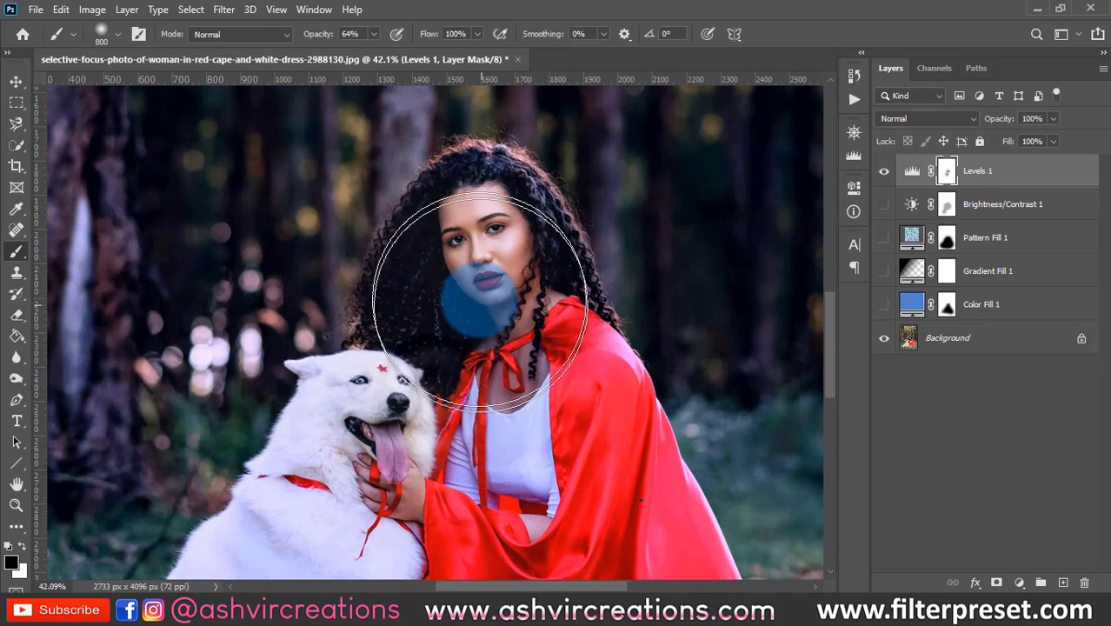
scroll(470, 269, "down", 1)
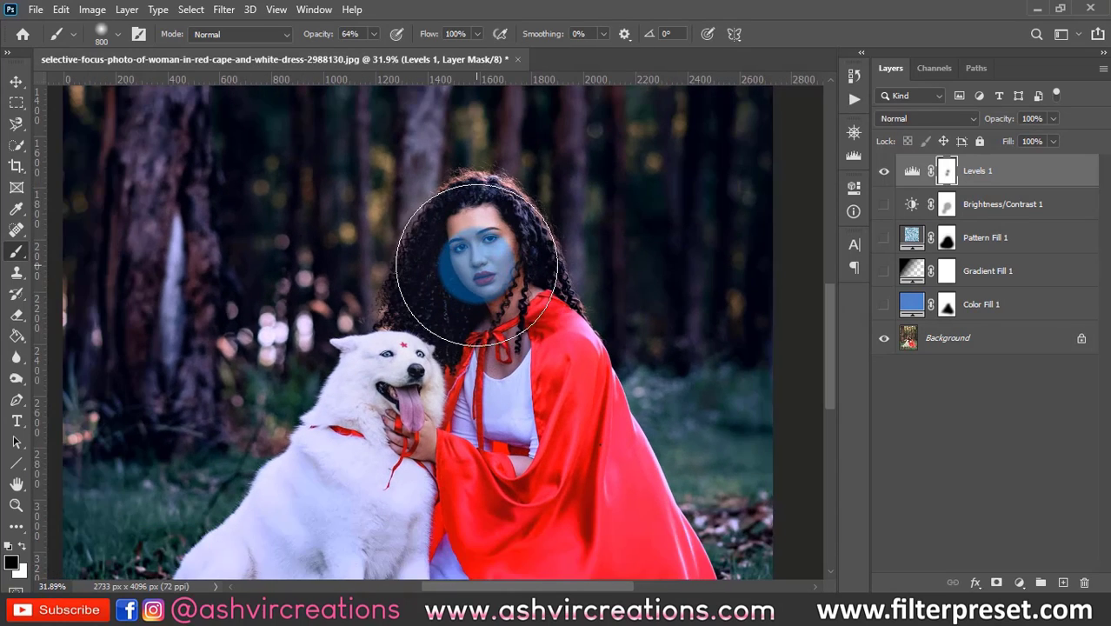
Compare the portrait with the masked Levels layer hidden and shown, and leave that layer hidden.
left_click(881, 171)
left_click(881, 170)
scroll(625, 220, "down", 3)
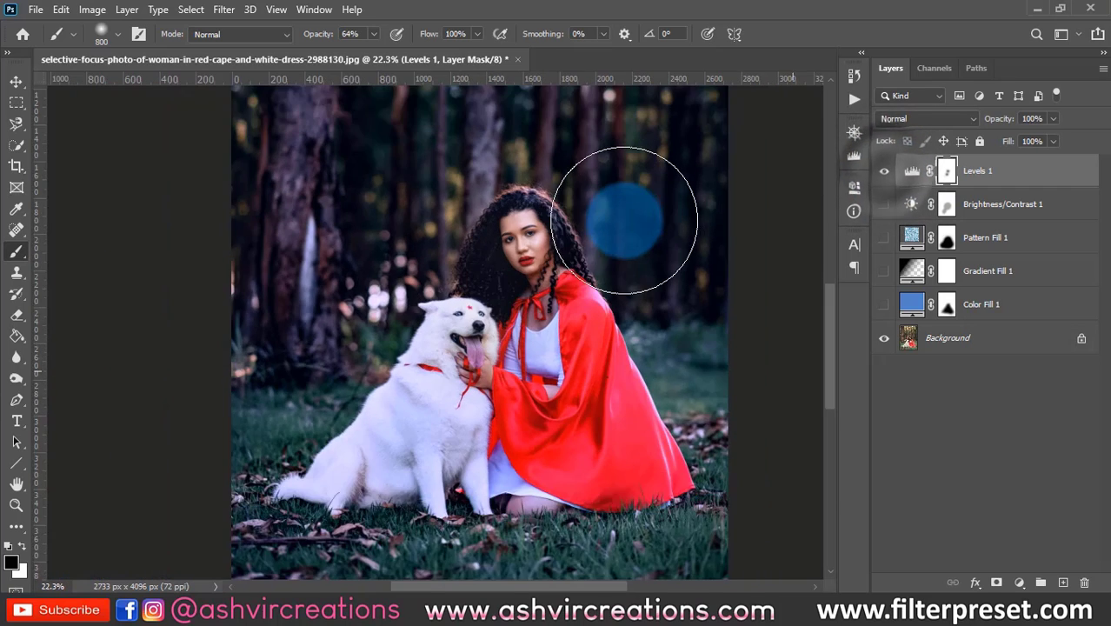
scroll(624, 220, "down", 3)
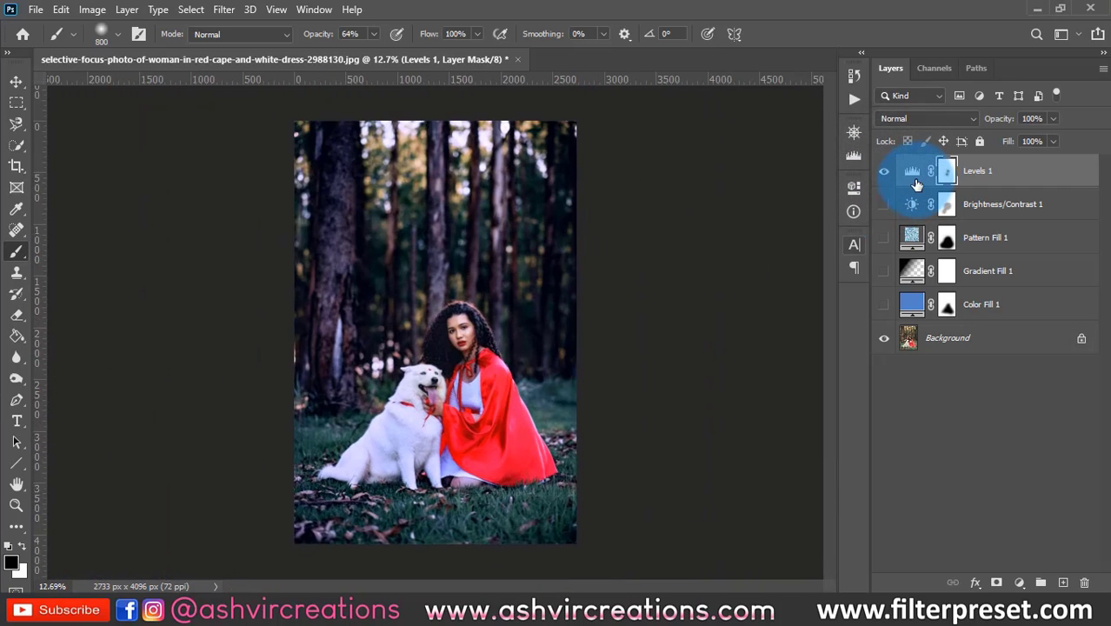
left_click(855, 156)
left_click(884, 171)
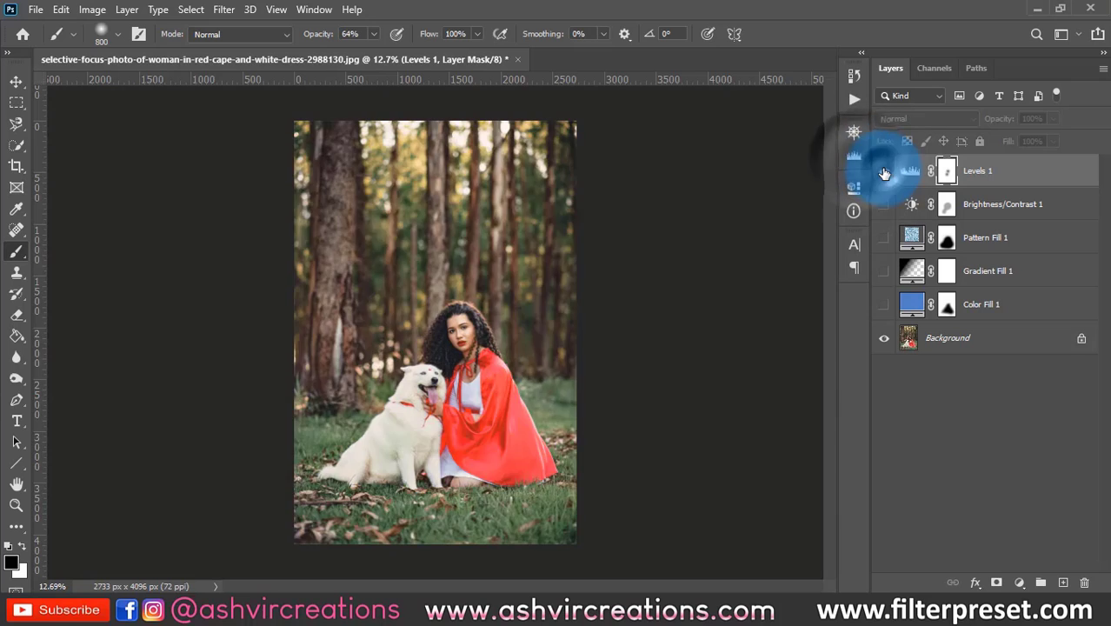
left_click(884, 171)
left_click(884, 172)
Add an Exposure adjustment layer with Exposure +0.06, Offset +0.0833 and Gamma Correction 0.53, and close its properties.
left_click(1019, 582)
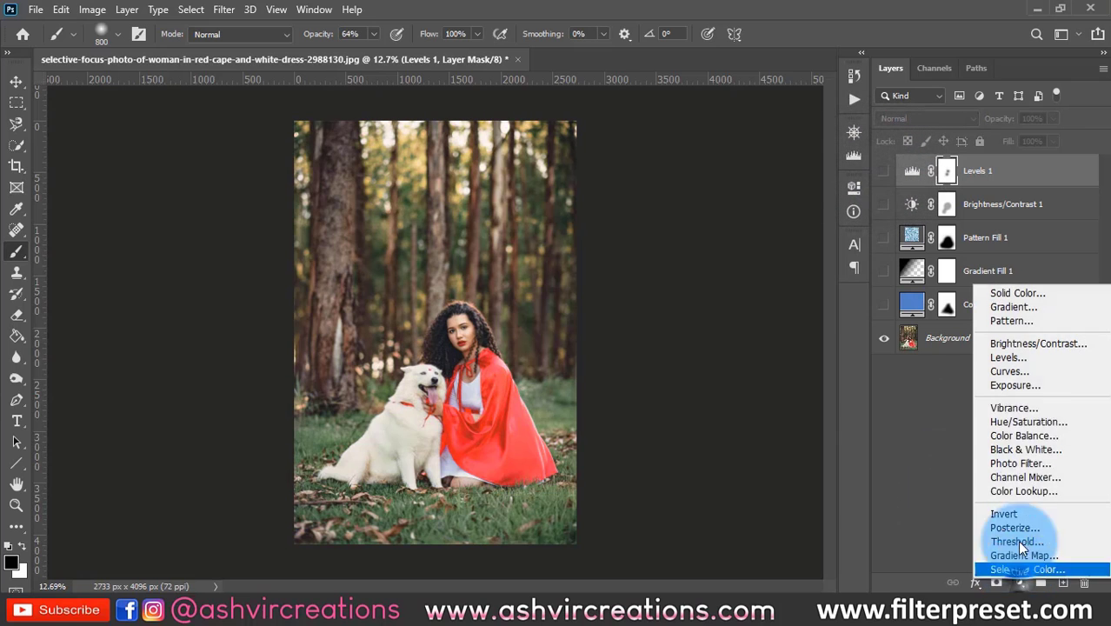
left_click(1034, 386)
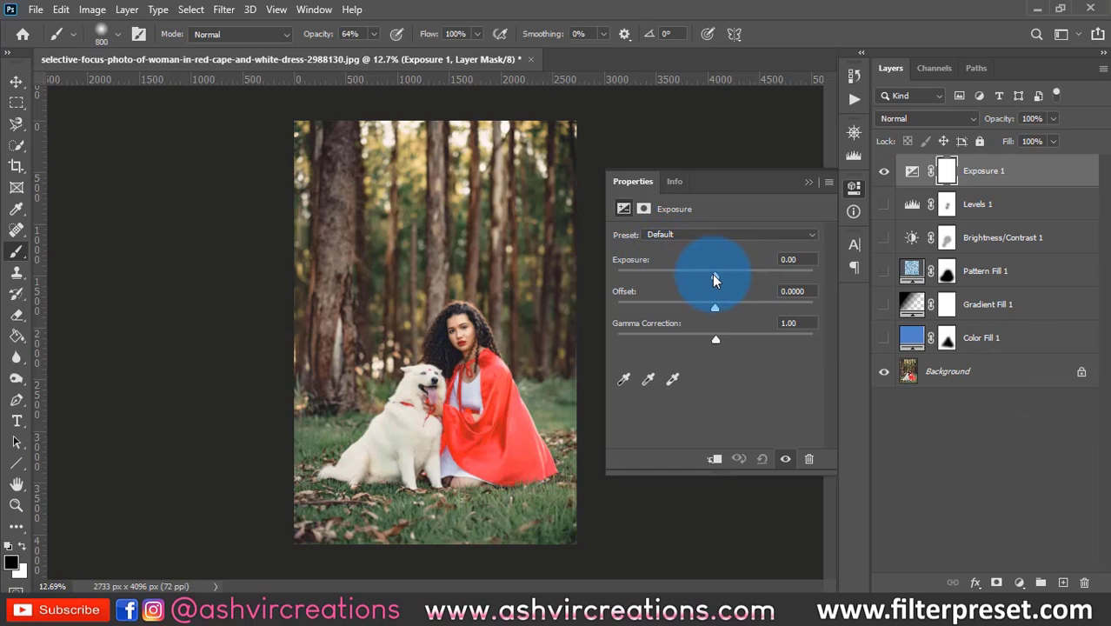
mouse_move(714, 277)
left_mouse_down()
mouse_move(785, 276)
mouse_move(713, 278)
left_mouse_up()
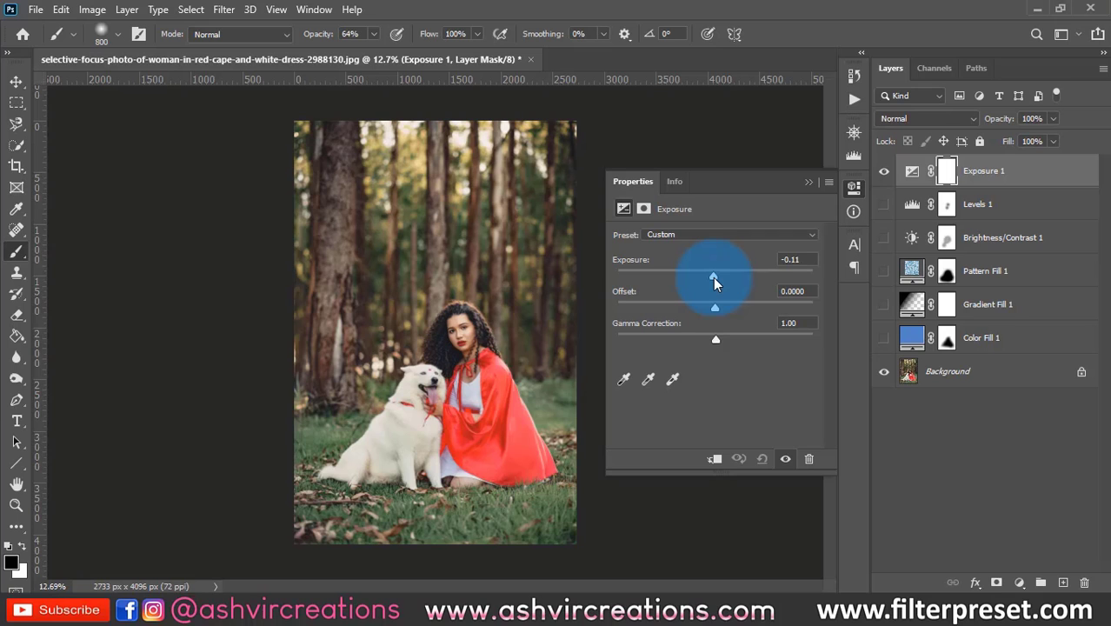
left_click_drag(713, 278, 753, 339)
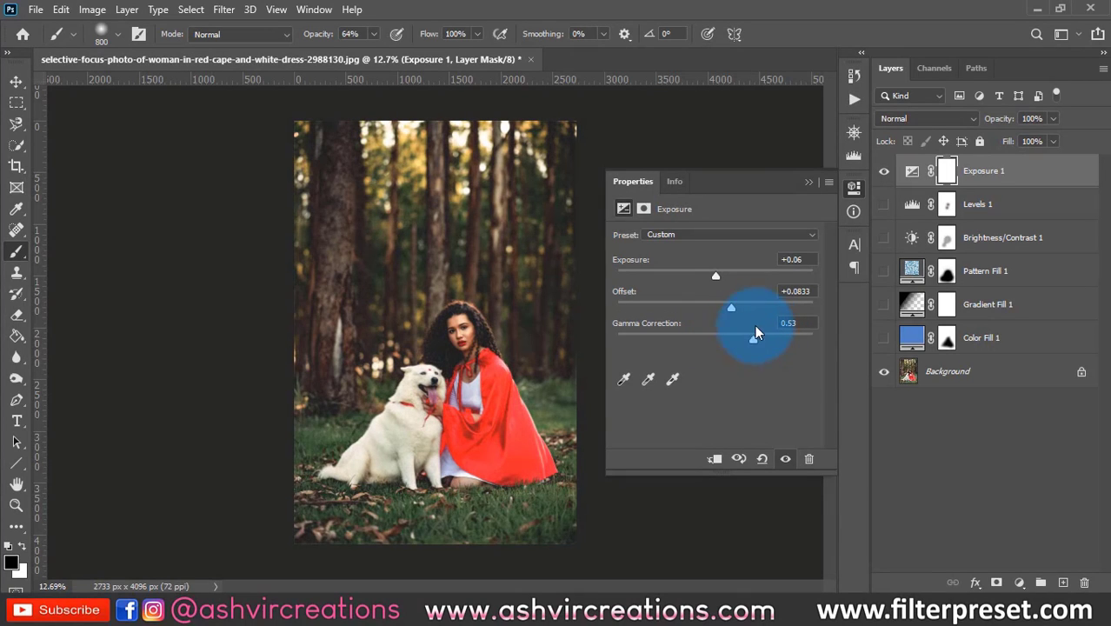
left_click(808, 181)
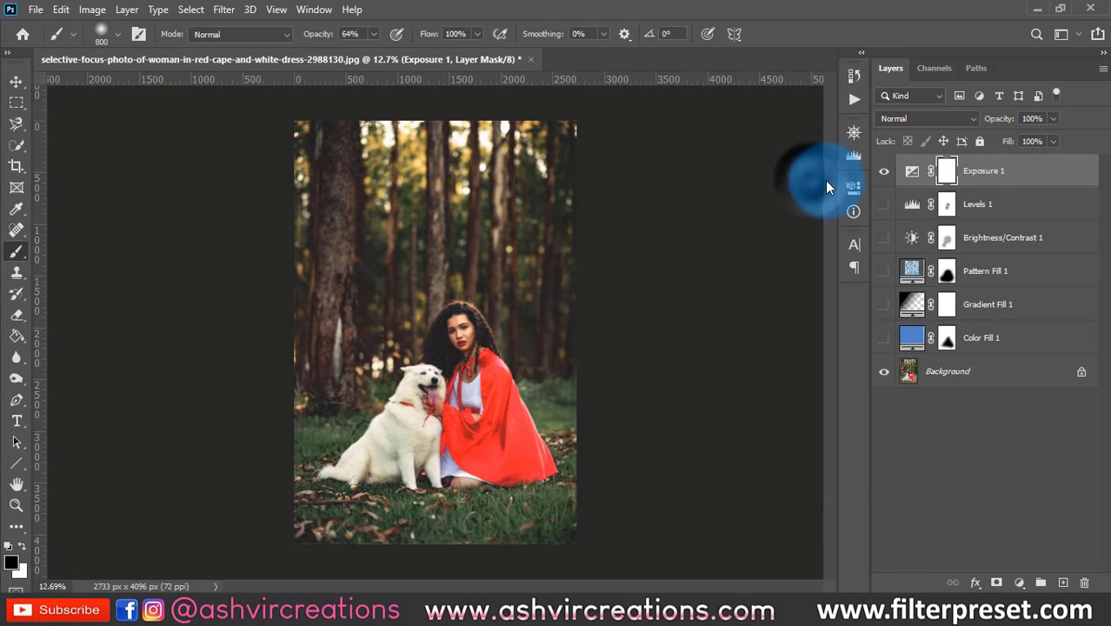
Switch to the Move tool and compare the portrait, overall and up close, with the Exposure layer hidden and shown.
left_click(882, 172)
left_click(883, 171)
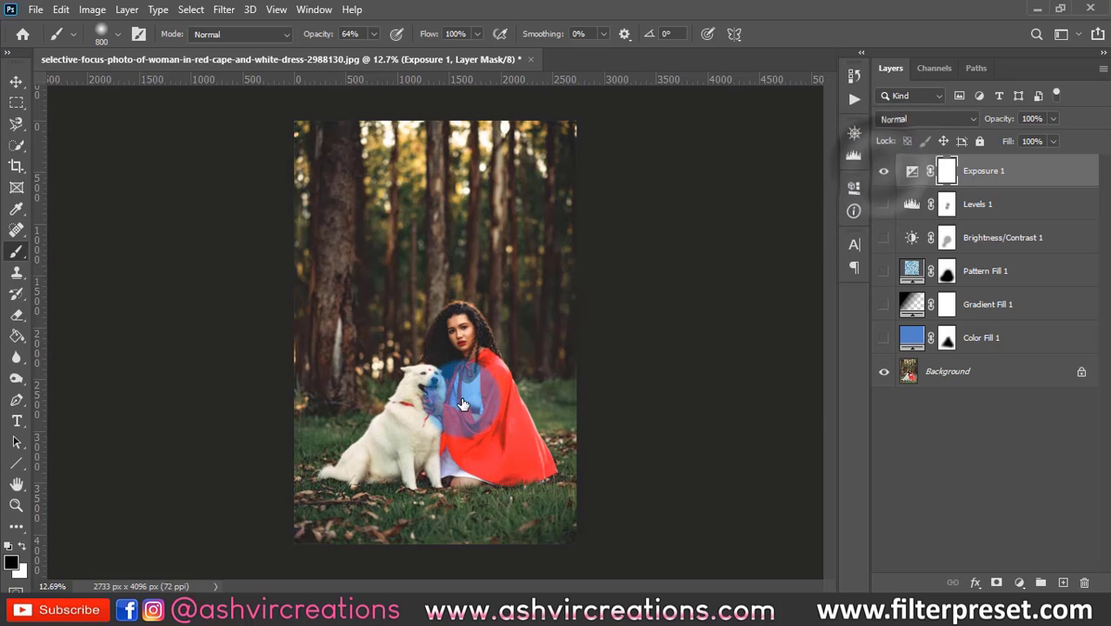
scroll(463, 405, "up", 5)
left_click(19, 87)
scroll(281, 201, "down", 5)
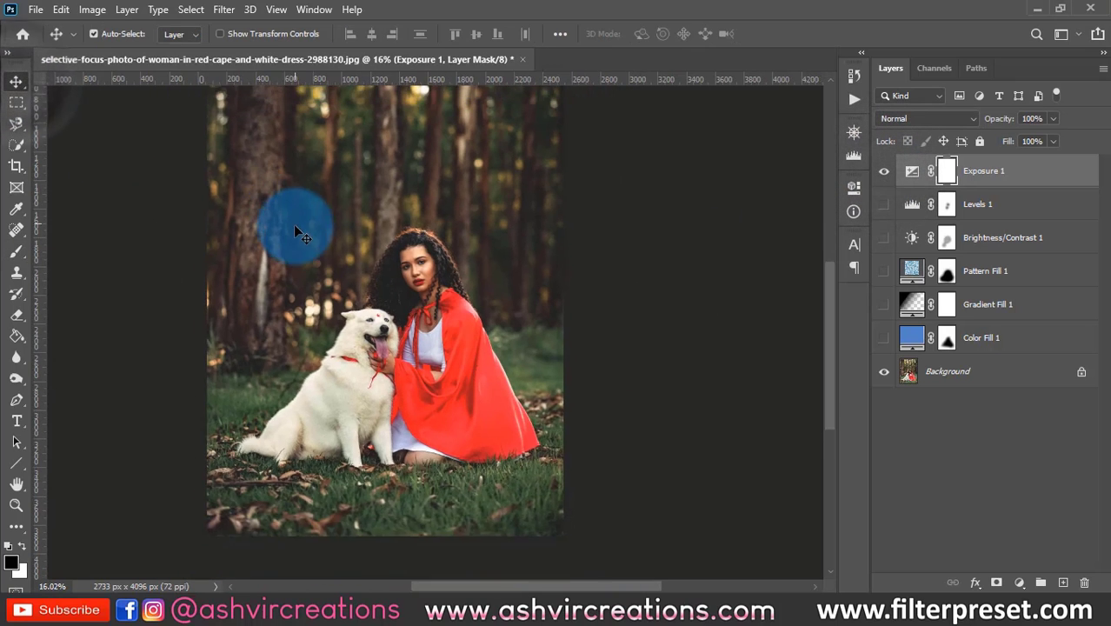
scroll(417, 346, "up", 3)
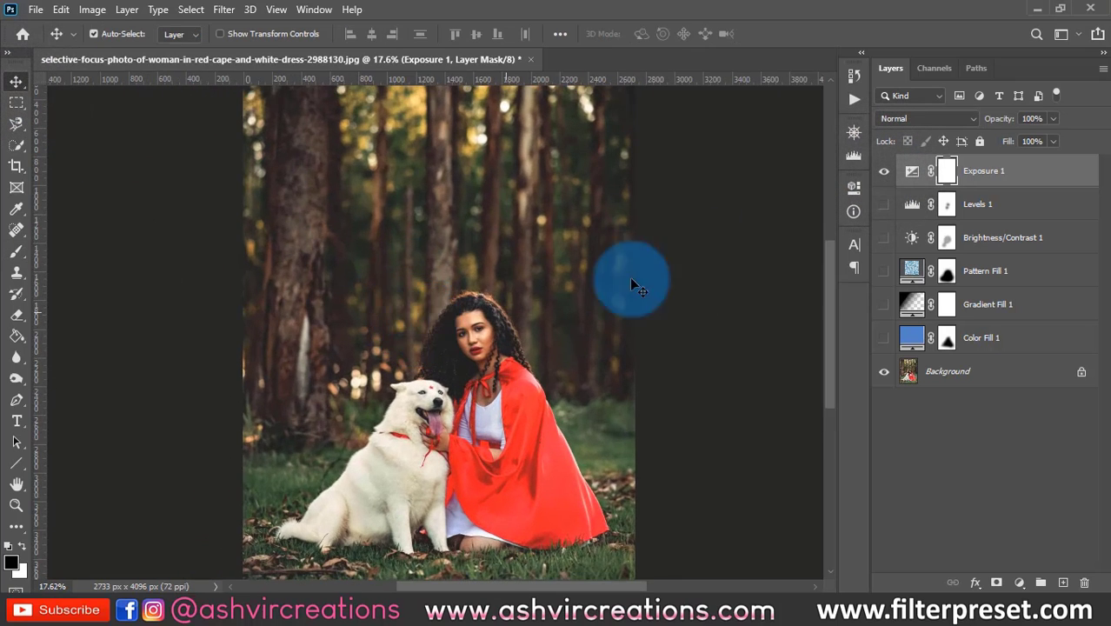
left_click(885, 171)
left_click(885, 171)
left_click(885, 172)
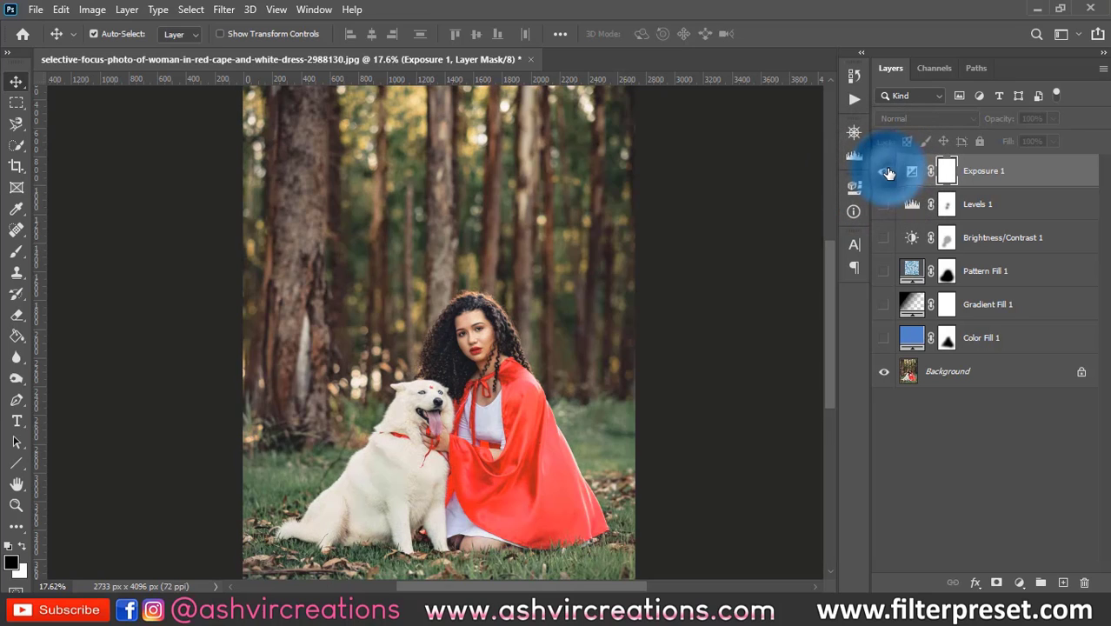
left_click(884, 171)
scroll(596, 344, "down", 2)
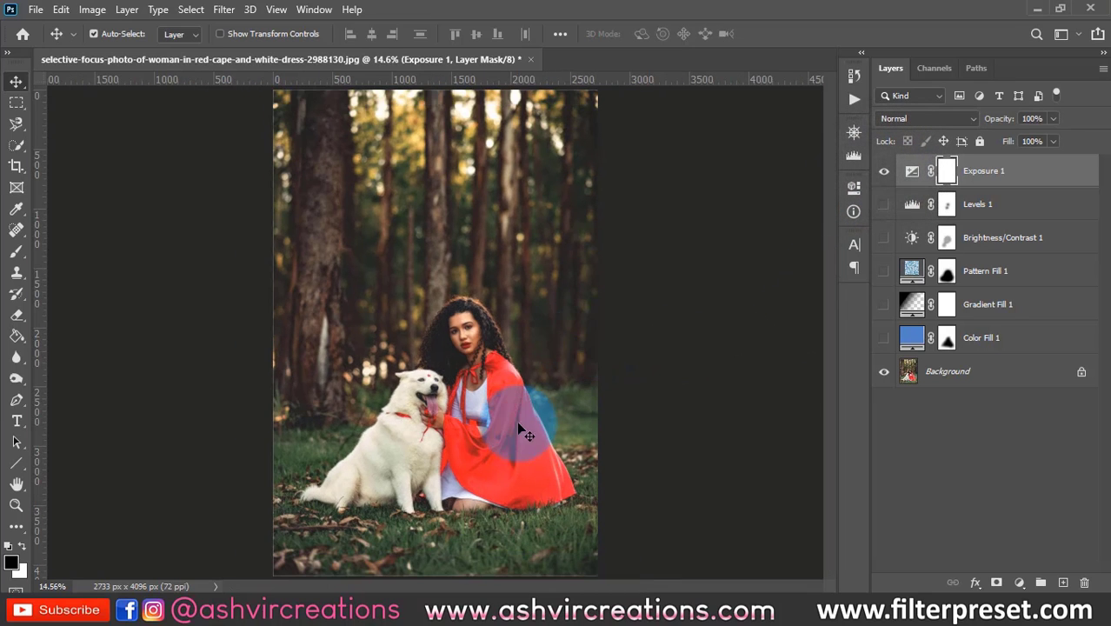
scroll(623, 343, "up", 3)
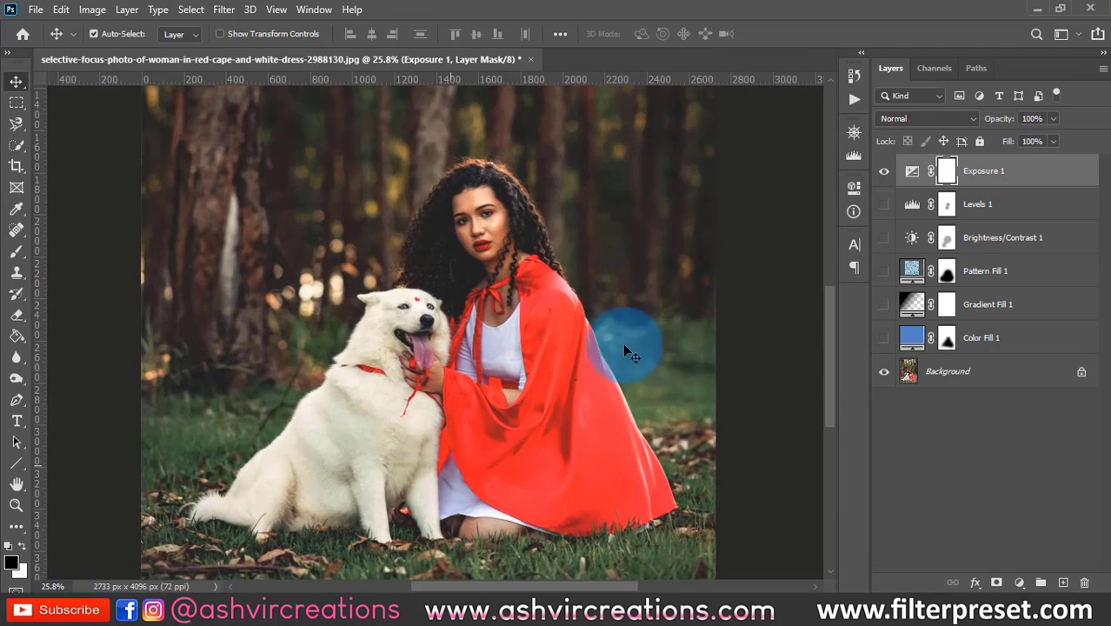
left_click(885, 172)
left_click(884, 171)
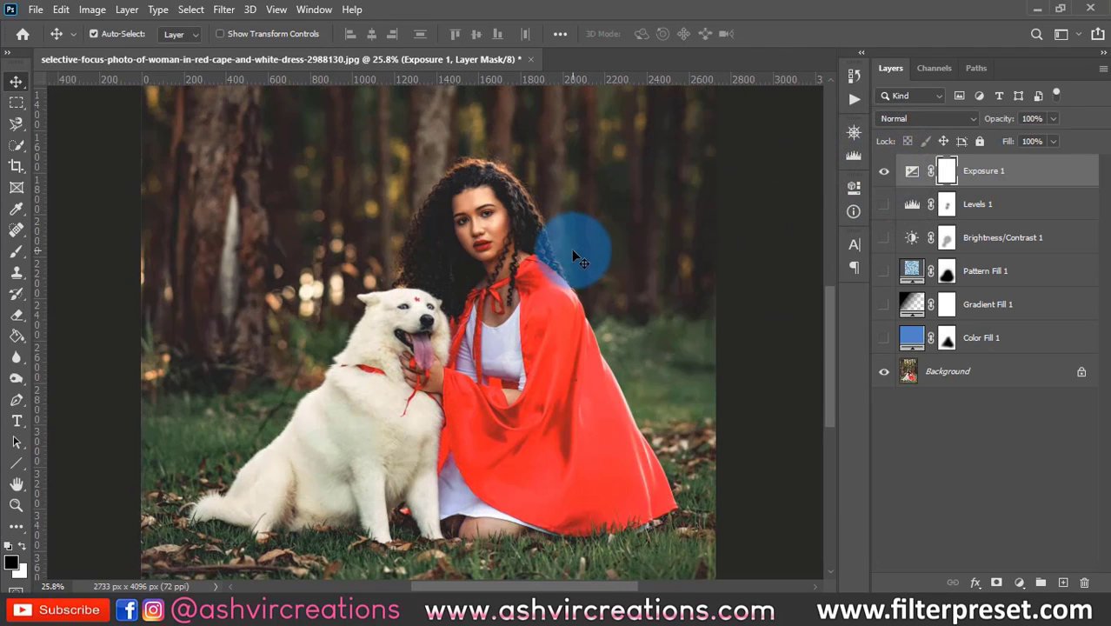
scroll(573, 250, "down", 3)
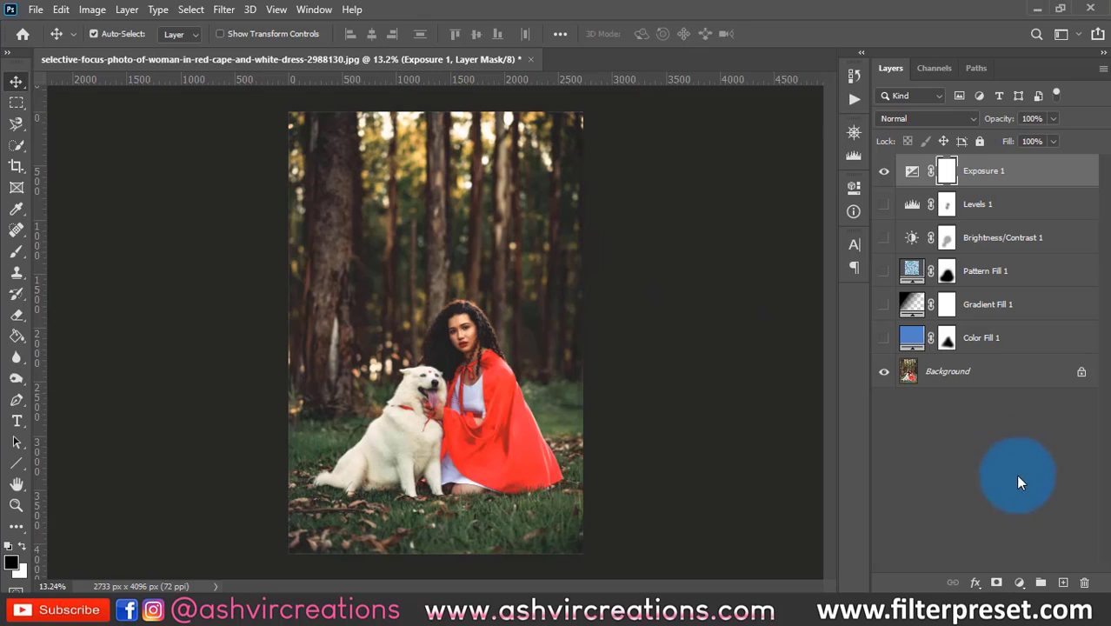
Hide the Exposure layer, add a Vibrance adjustment layer with Vibrance +83, and close its properties.
left_click(885, 171)
left_click(1020, 580)
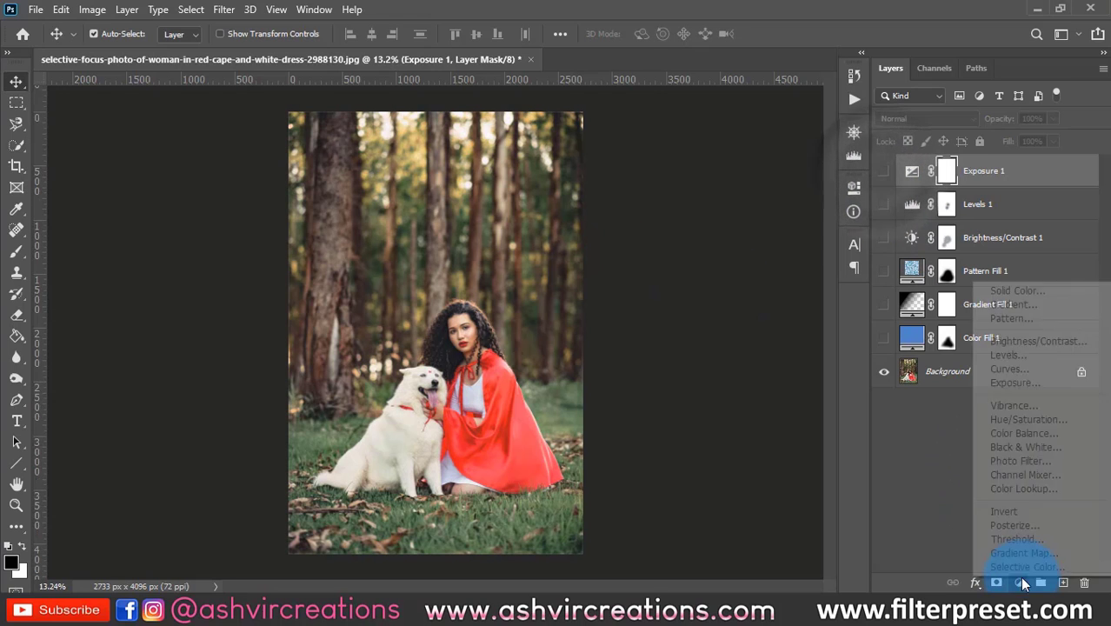
left_click(1026, 406)
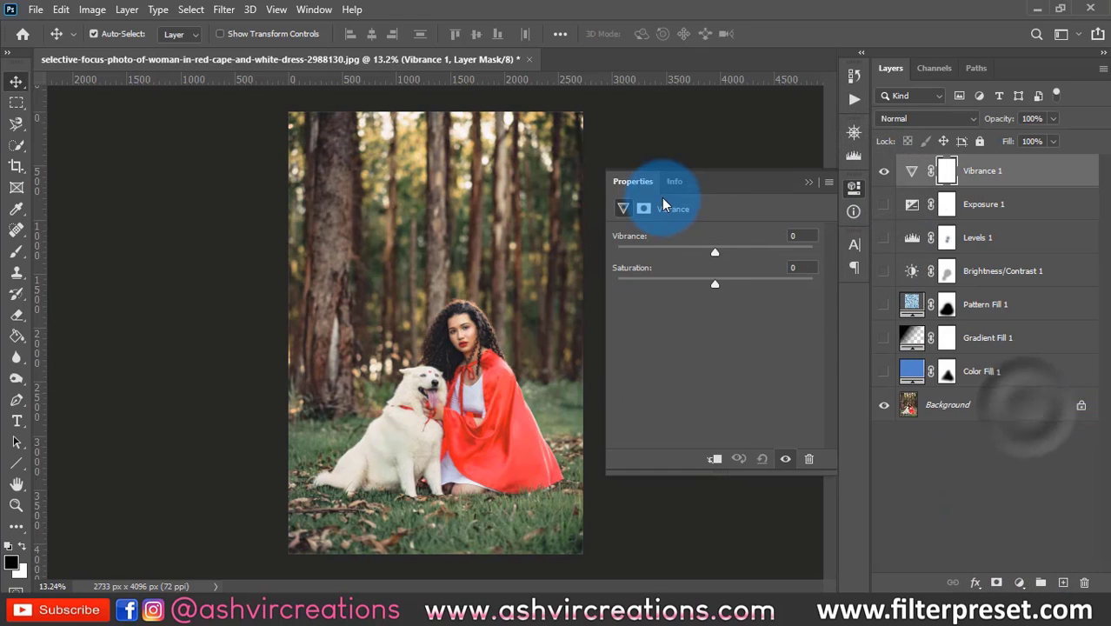
left_click_drag(715, 251, 810, 252)
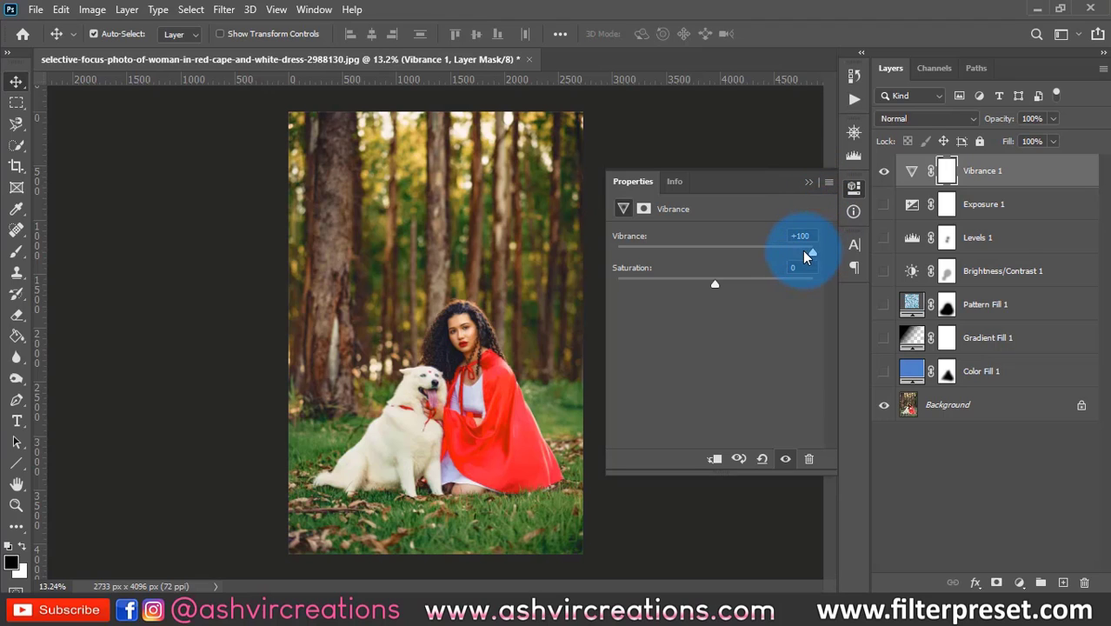
left_click_drag(804, 252, 772, 255)
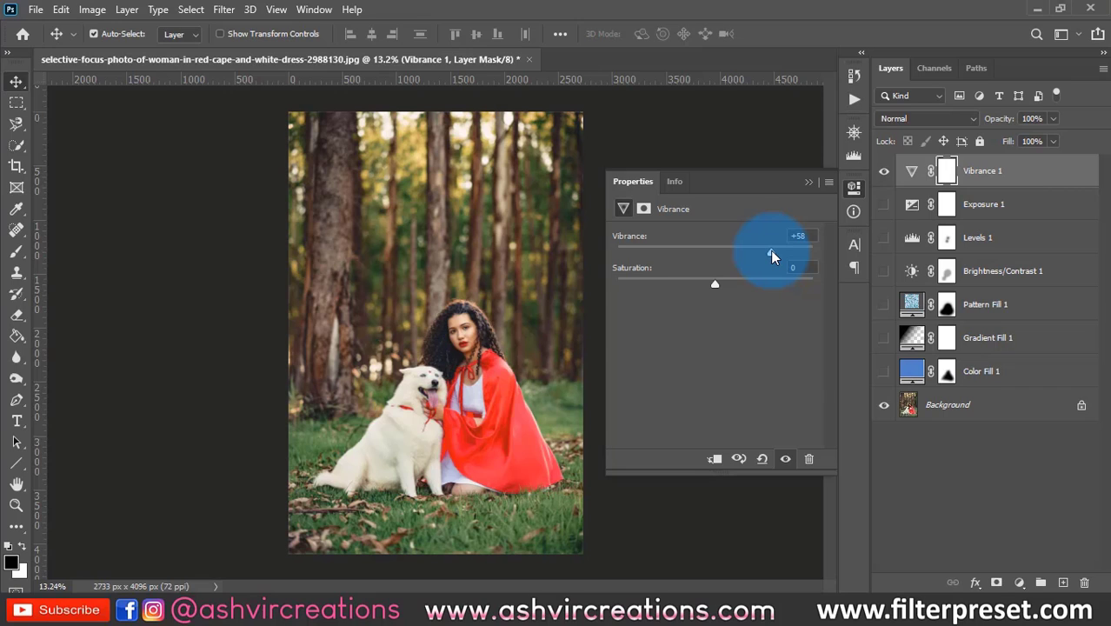
left_click_drag(771, 252, 796, 252)
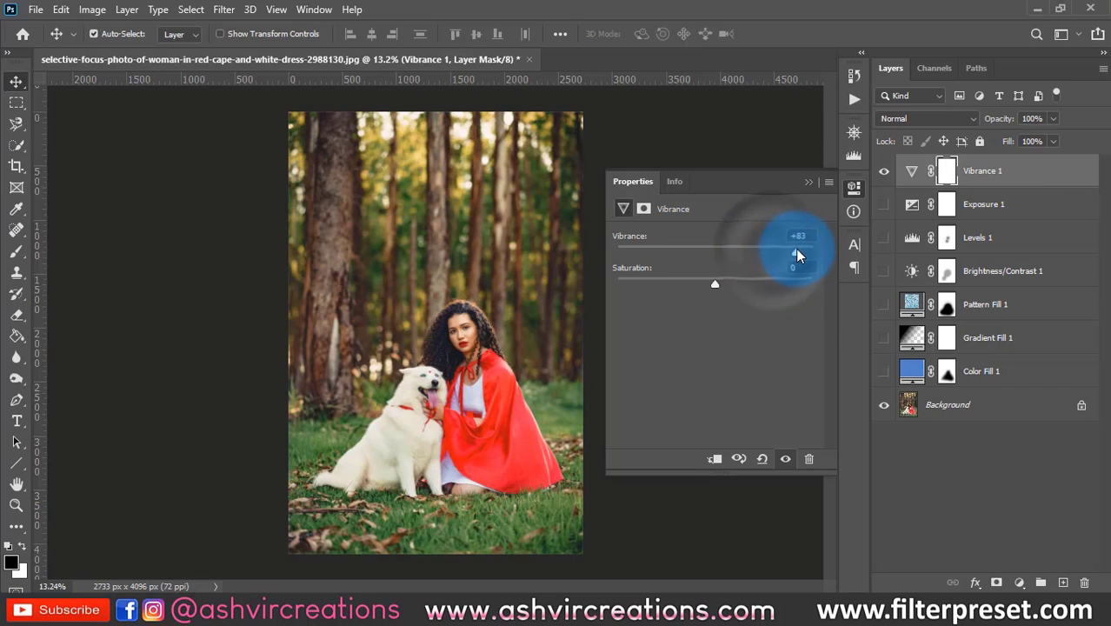
left_click(810, 186)
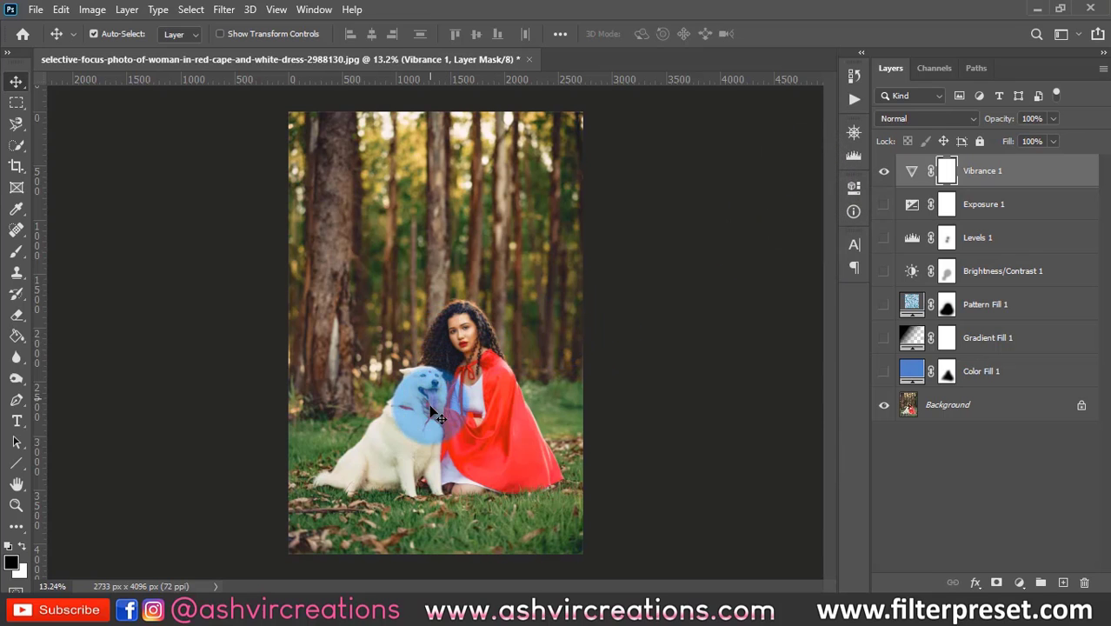
Examine the woman and dog, reopen the Vibrance adjustment, and set Vibrance to +2 and Saturation to +100.
scroll(433, 416, "up", 3)
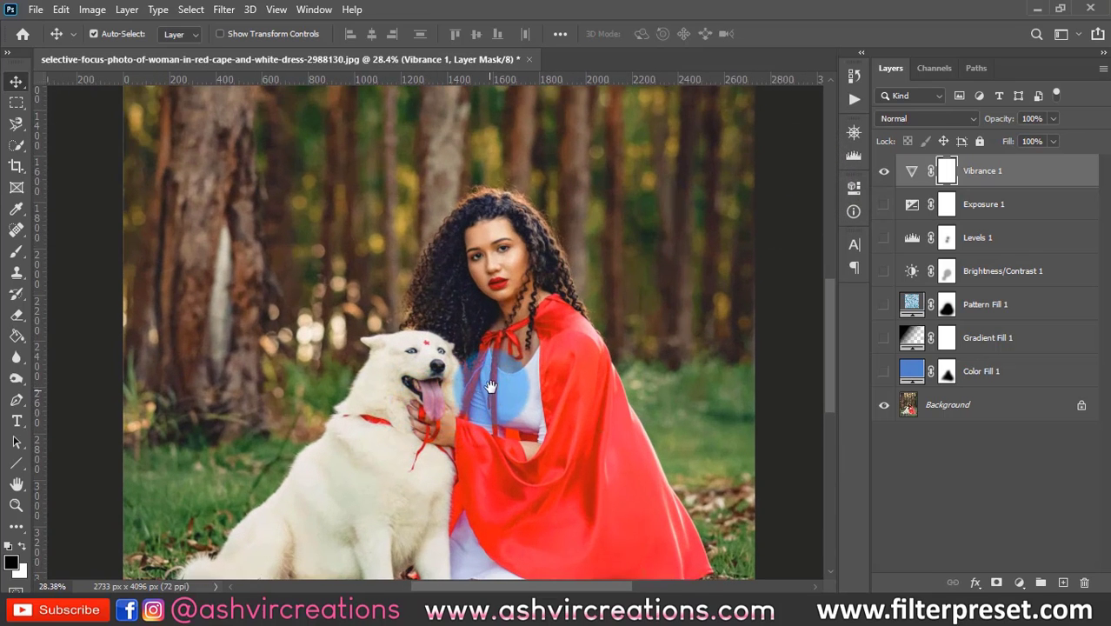
left_click_drag(491, 386, 497, 289)
scroll(502, 300, "down", 2)
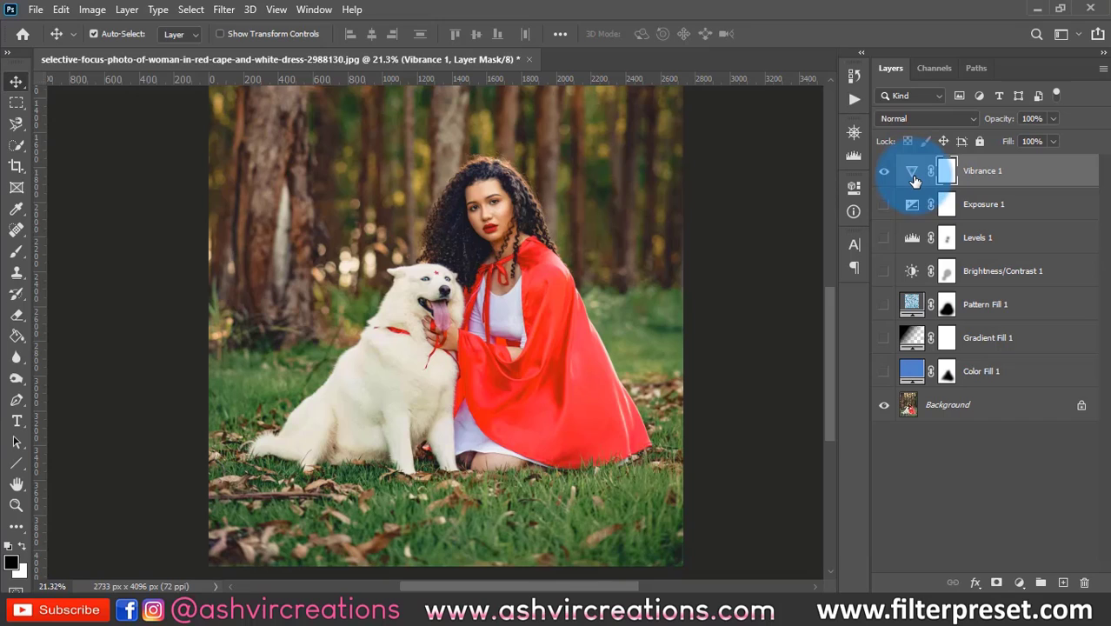
double_click(919, 177)
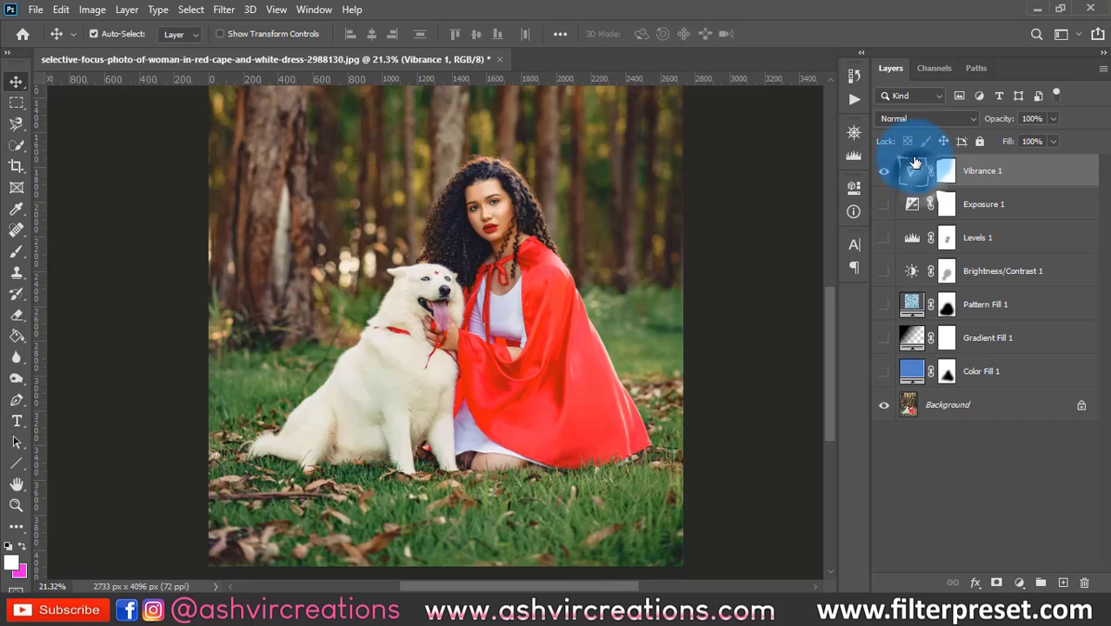
left_click_drag(753, 251, 821, 285)
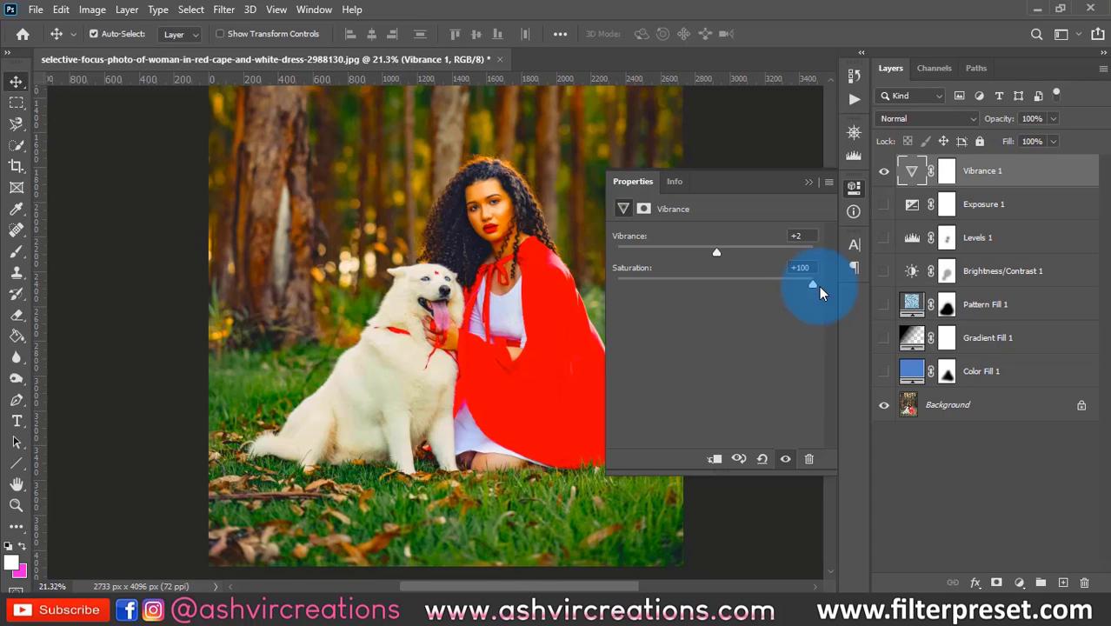
Test the Vibrance adjustment's Saturation at -100 and +100 on the portrait, and set it to +4.
left_click_drag(820, 289, 587, 295)
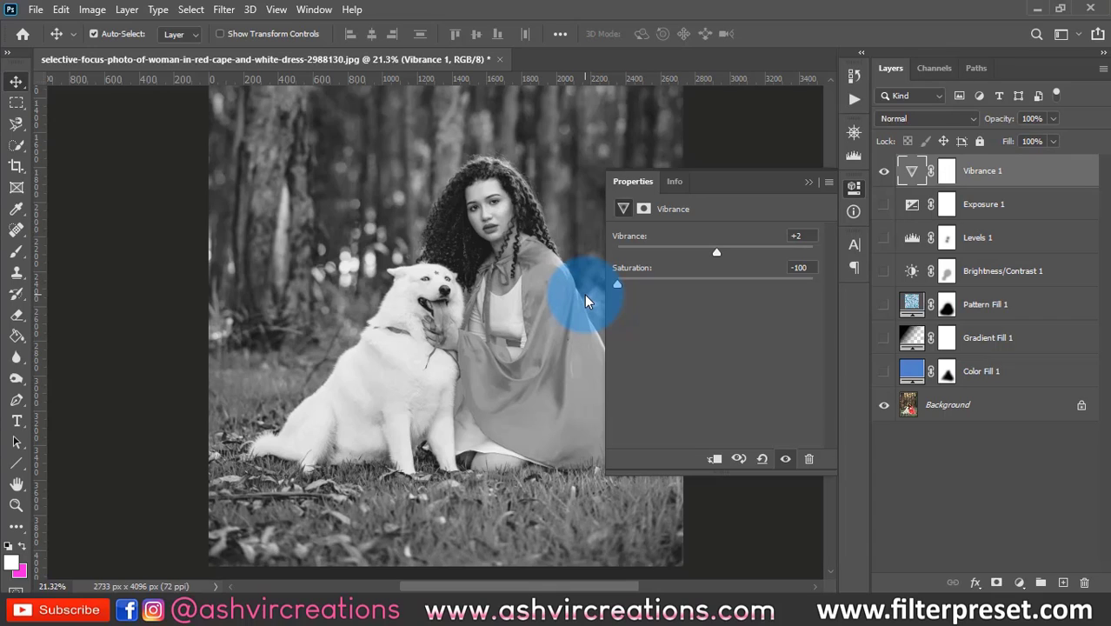
left_click_drag(585, 294, 843, 288)
left_click_drag(530, 360, 440, 322)
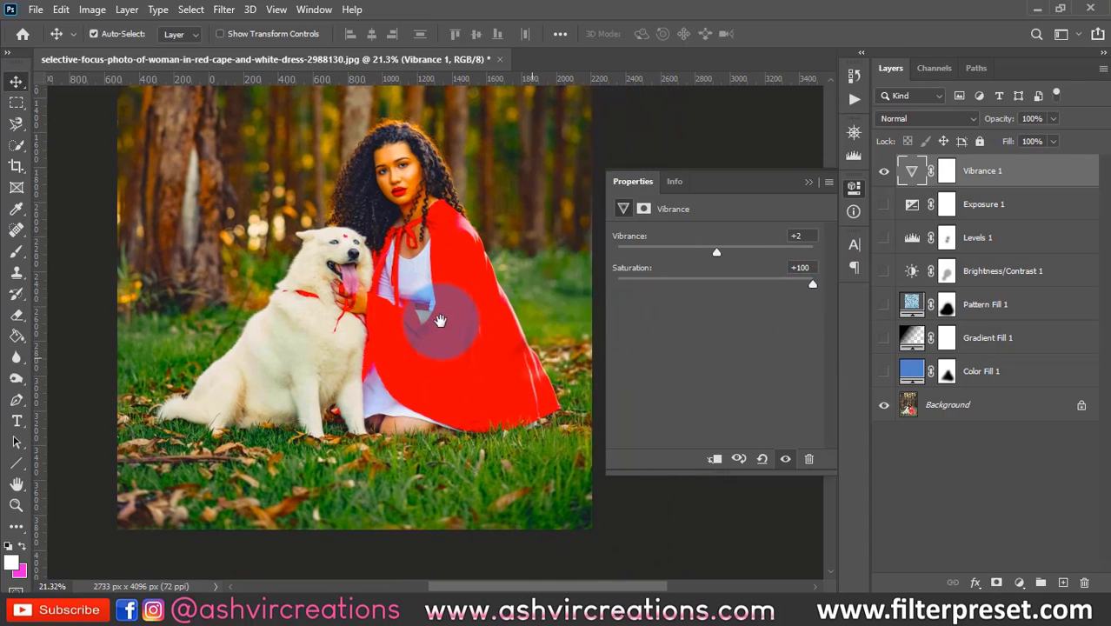
scroll(447, 322, "up", 3)
mouse_move(727, 289)
left_mouse_down()
mouse_move(663, 283)
mouse_move(880, 279)
mouse_move(710, 287)
mouse_move(720, 289)
left_mouse_up()
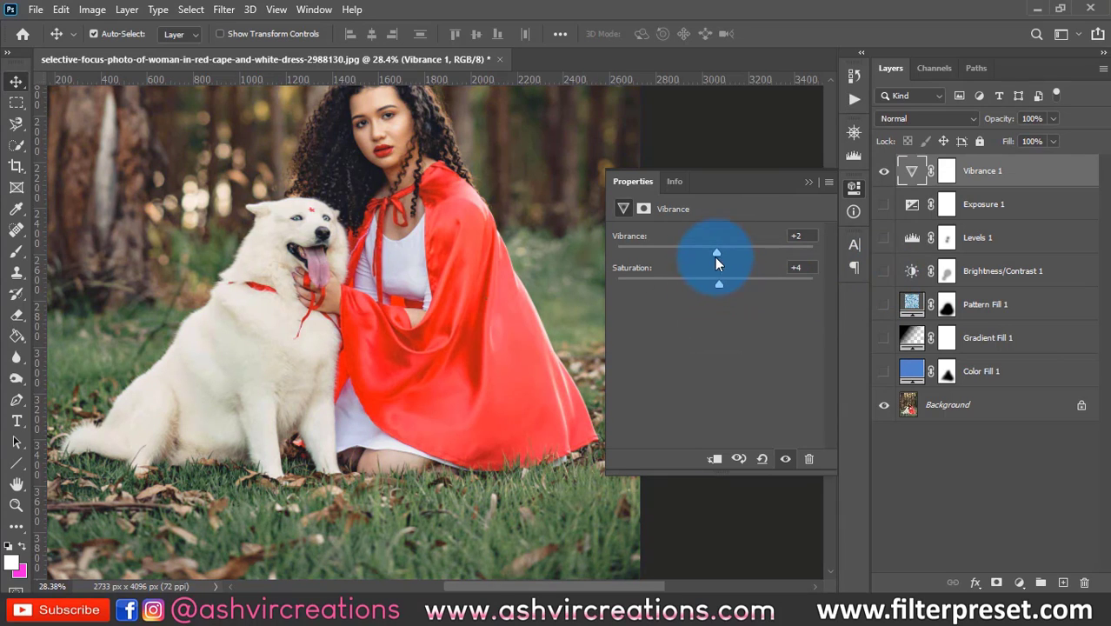
Set the Vibrance adjustment's Saturation to 0 and Vibrance to +100, and close its properties.
left_click_drag(814, 267, 891, 263)
type("0")
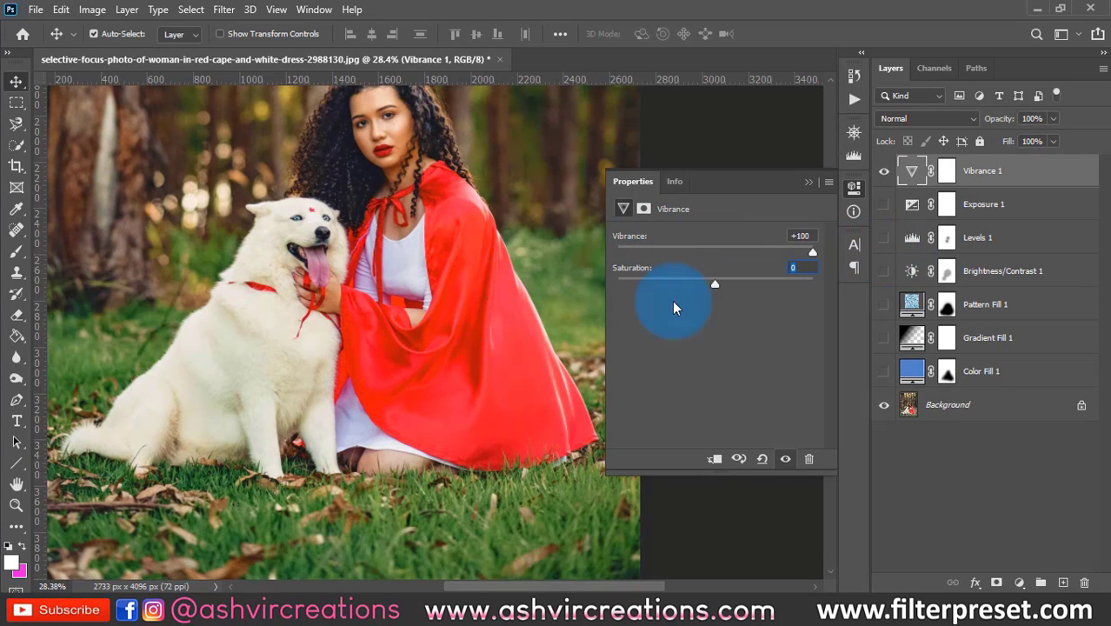
left_click_drag(720, 248, 839, 249)
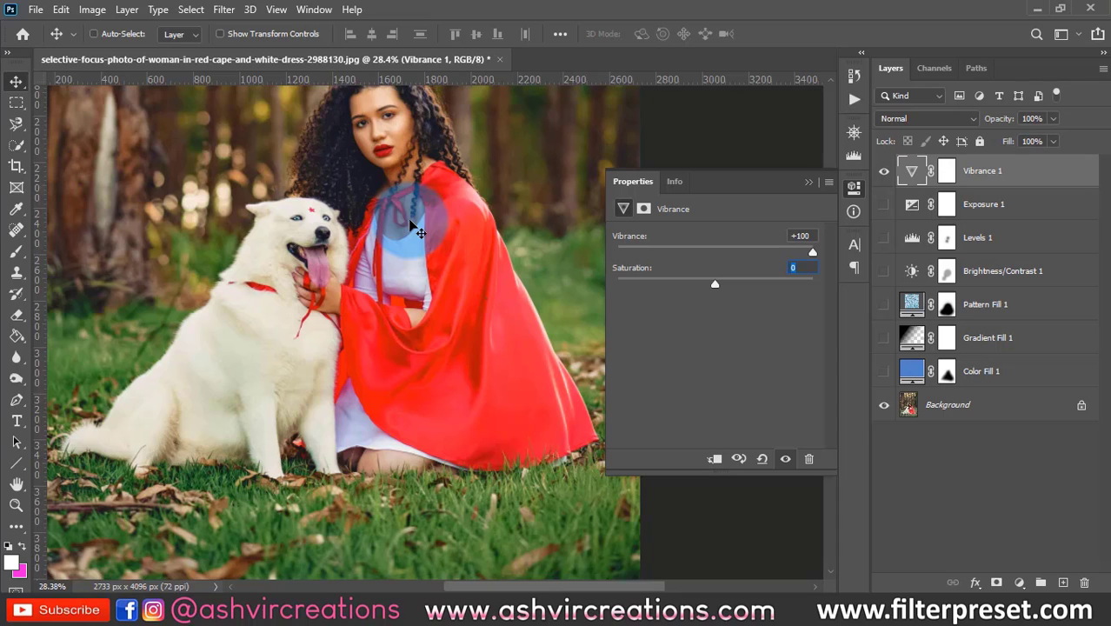
key("ctrl+0")
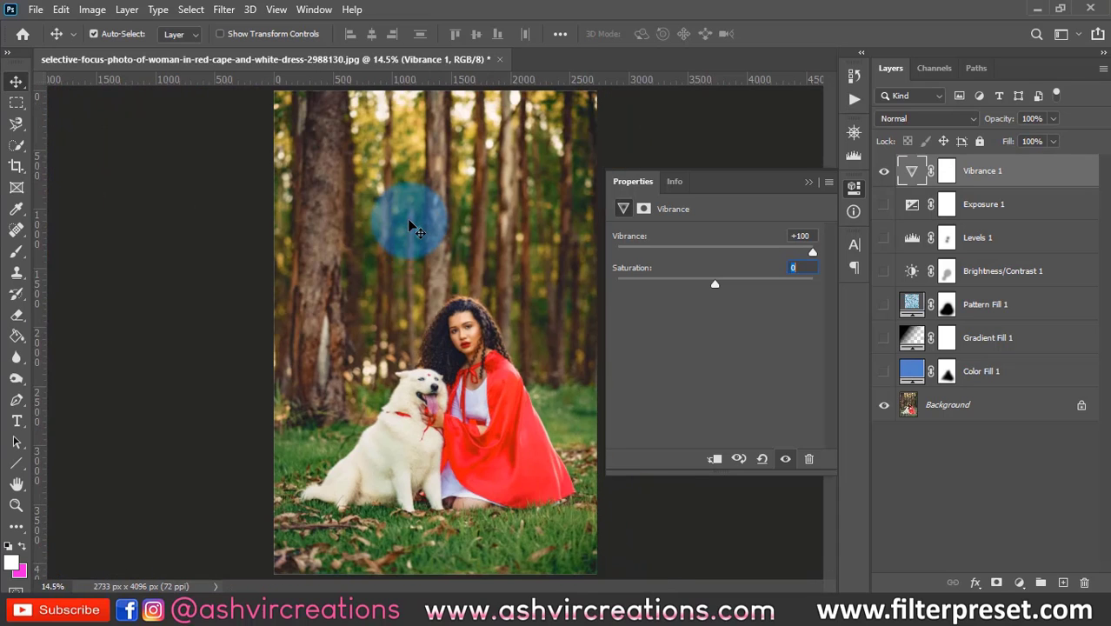
left_click(807, 182)
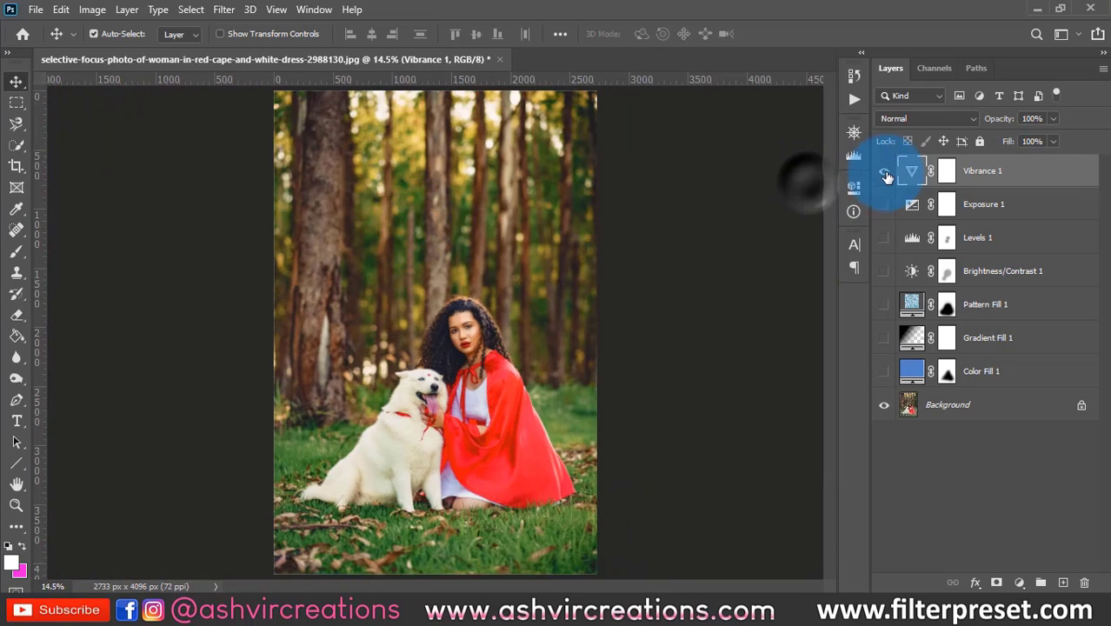
Compare the whole portrait with the Vibrance layer hidden and shown, and leave the layer hidden.
left_click(884, 172)
left_click(884, 172)
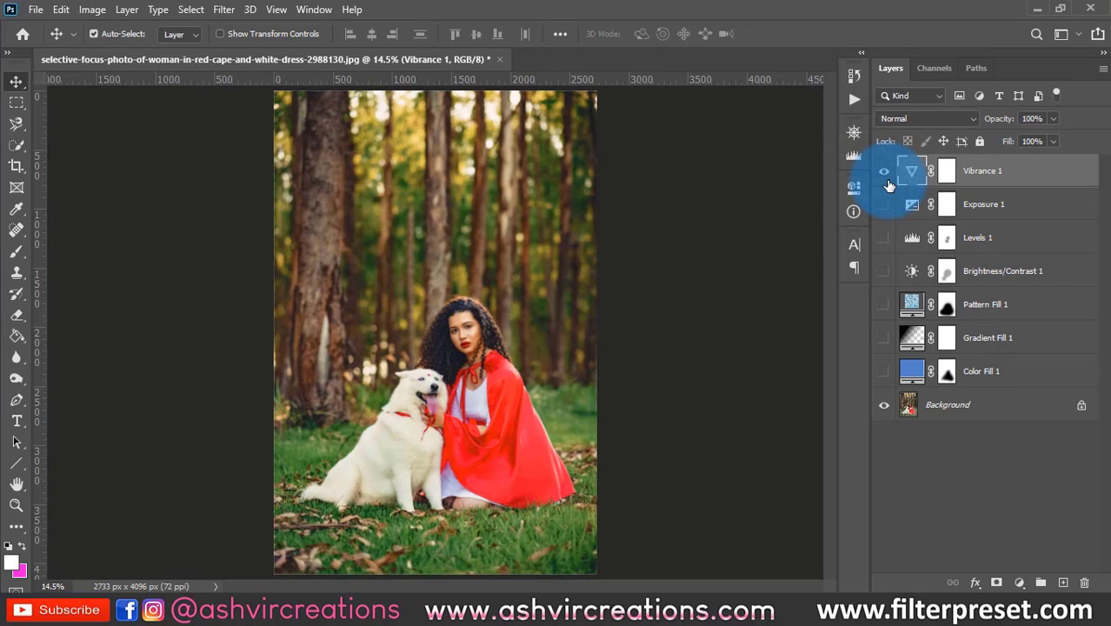
left_click(886, 179)
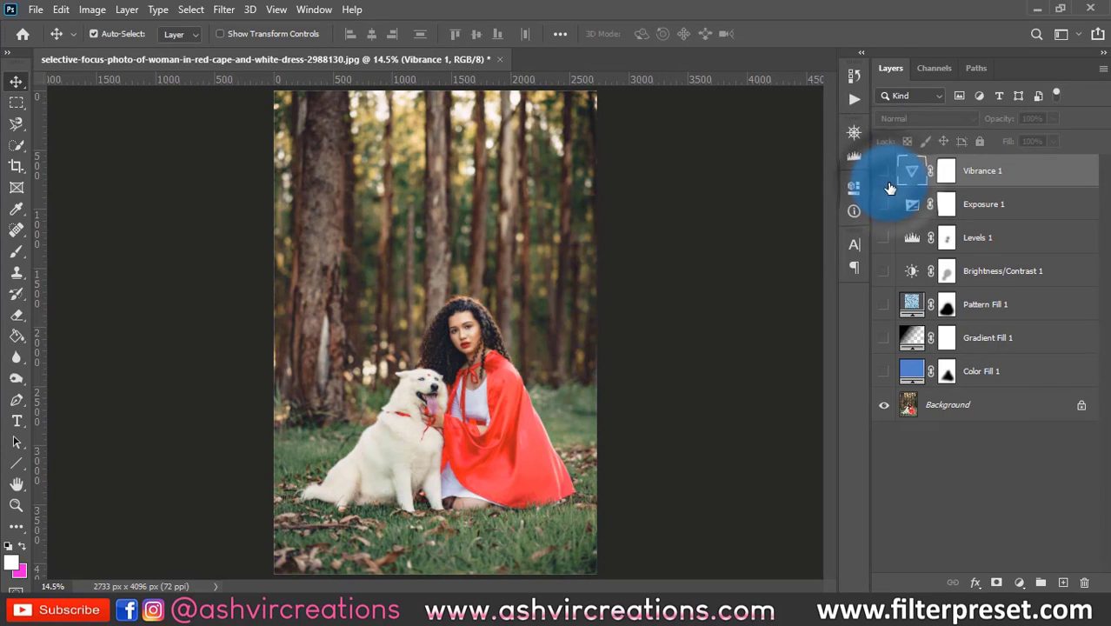
left_click(887, 183)
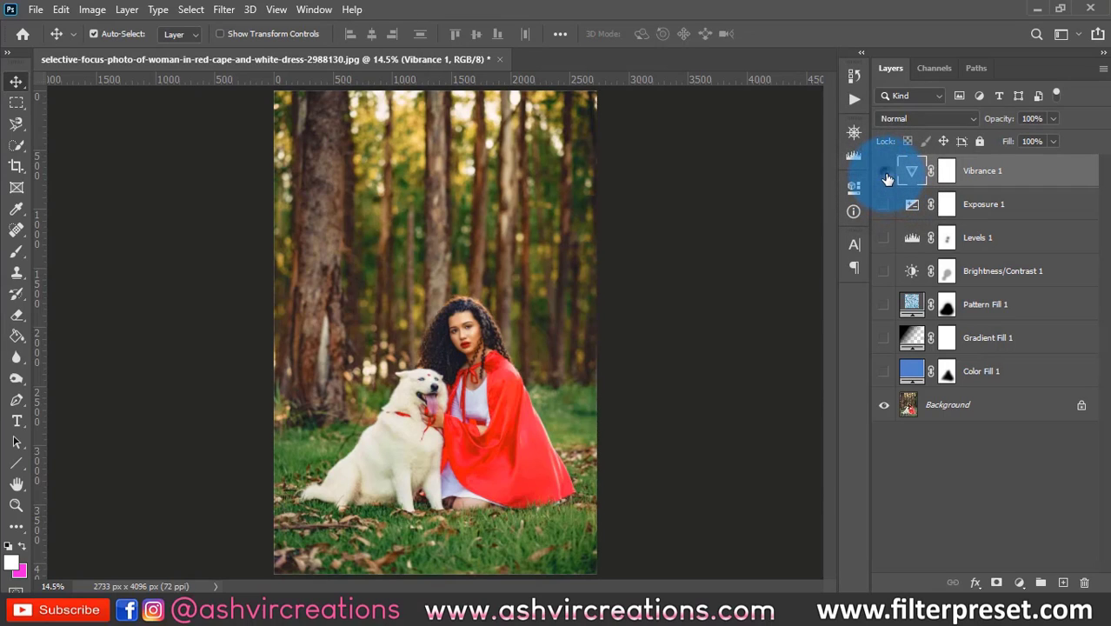
left_click(886, 178)
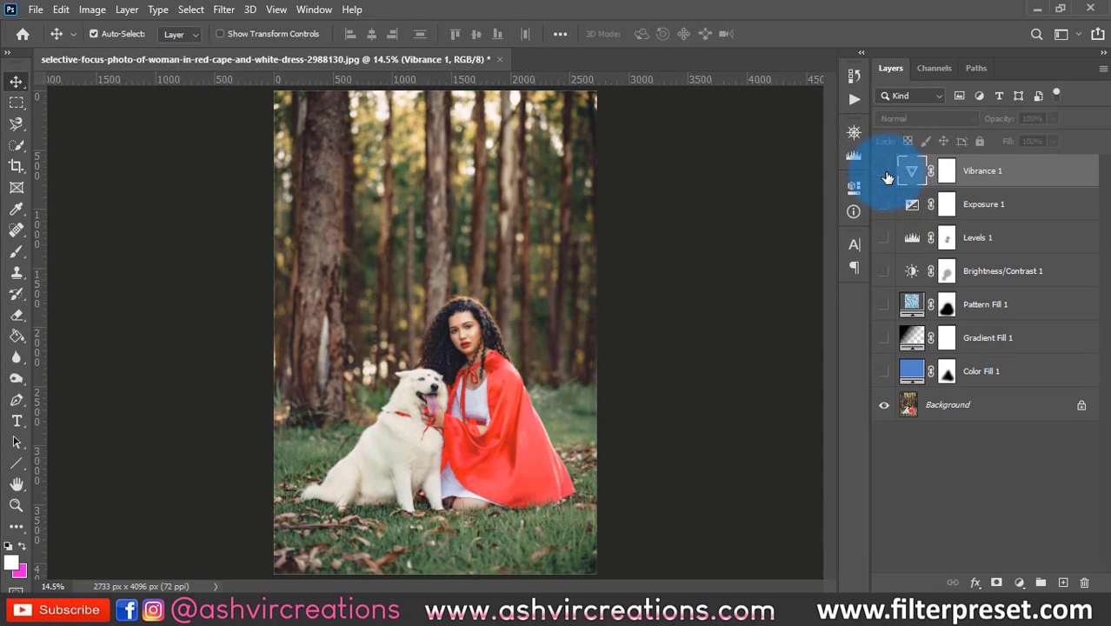
Compare the photo with and without the Vibrance adjustment, leave it hidden, and add a Hue/Saturation adjustment layer above it.
left_click(886, 179)
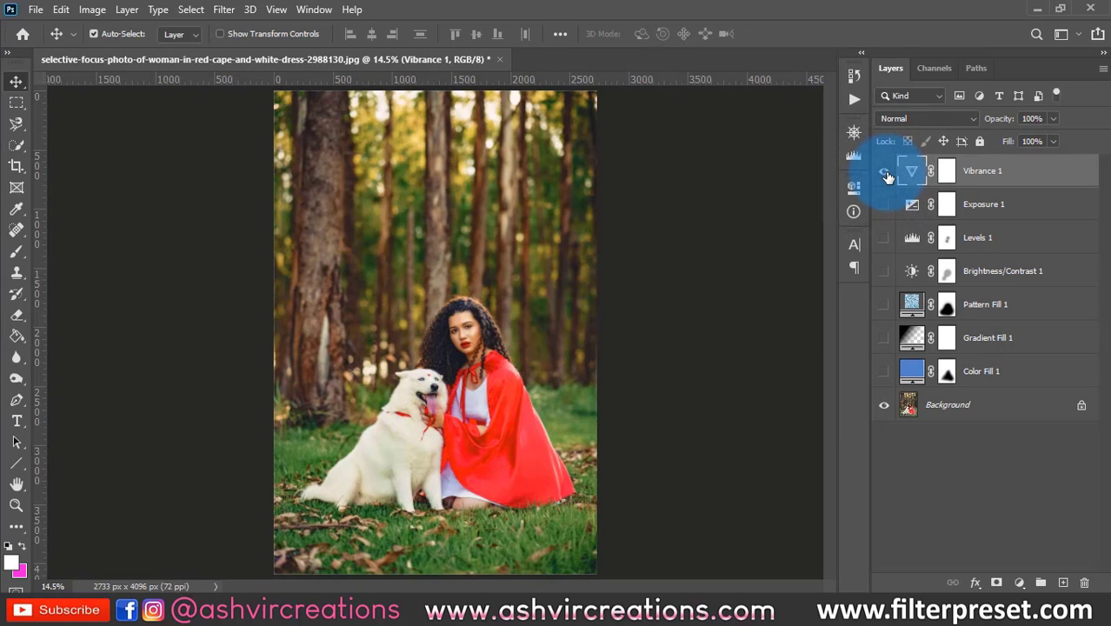
left_click(886, 178)
left_click(1019, 583)
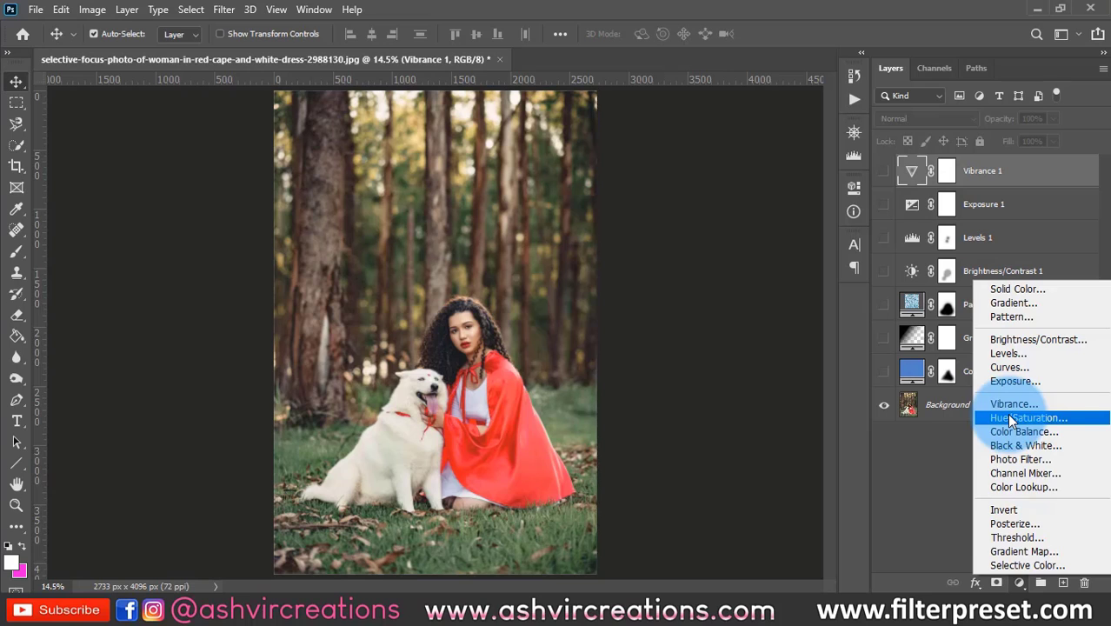
left_click(1007, 417)
Set the Hue/Saturation adjustment's Master range to hue +2 and saturation +1.
scroll(461, 369, "up", 3)
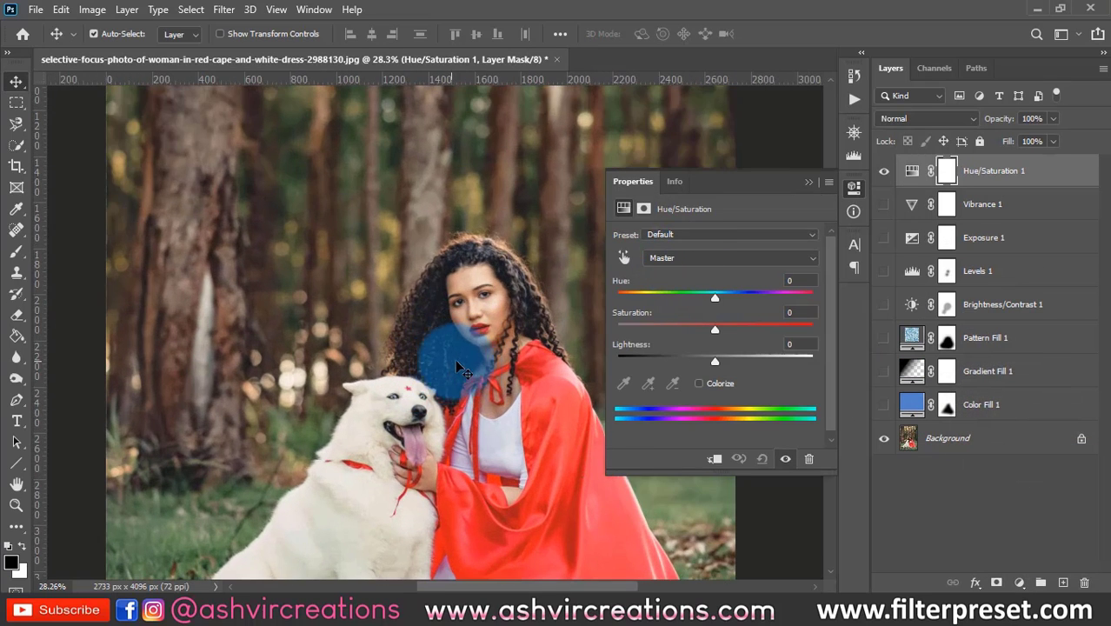
scroll(461, 370, "down", 3)
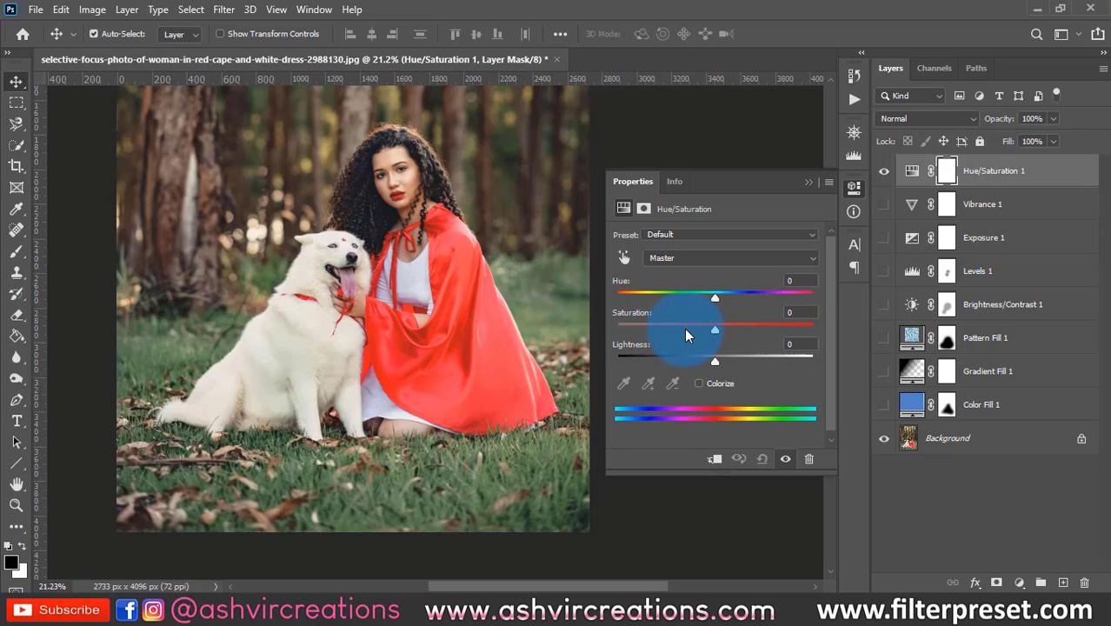
left_click_drag(684, 328, 581, 329)
left_click_drag(664, 329, 718, 302)
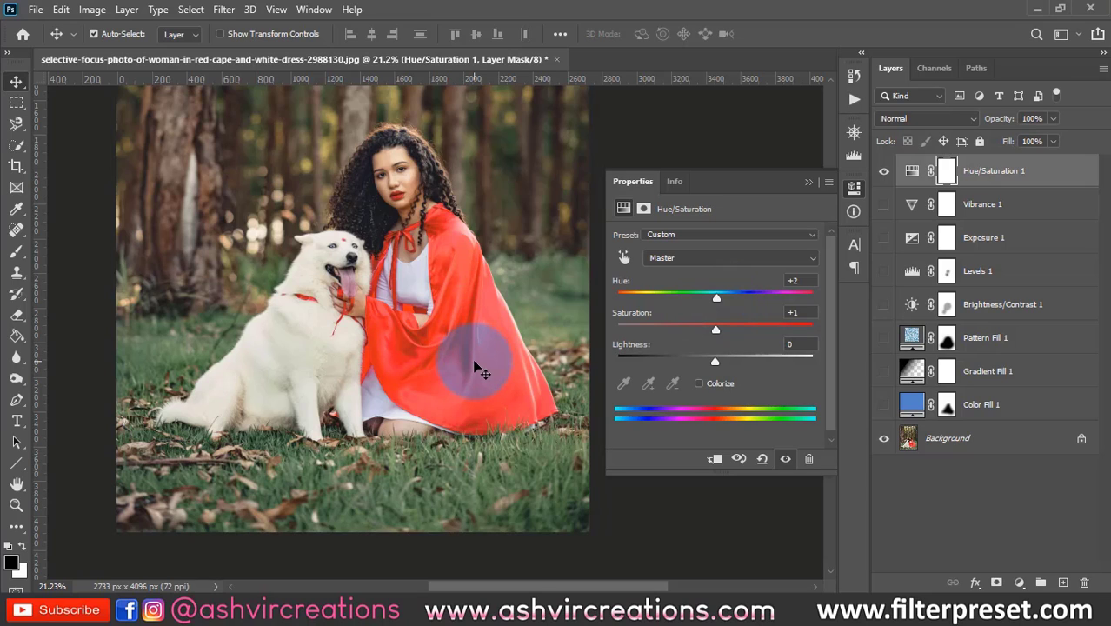
Try recolouring and darkening the red cape through the Reds range, with hue -70 and lightness -100.
left_click(661, 261)
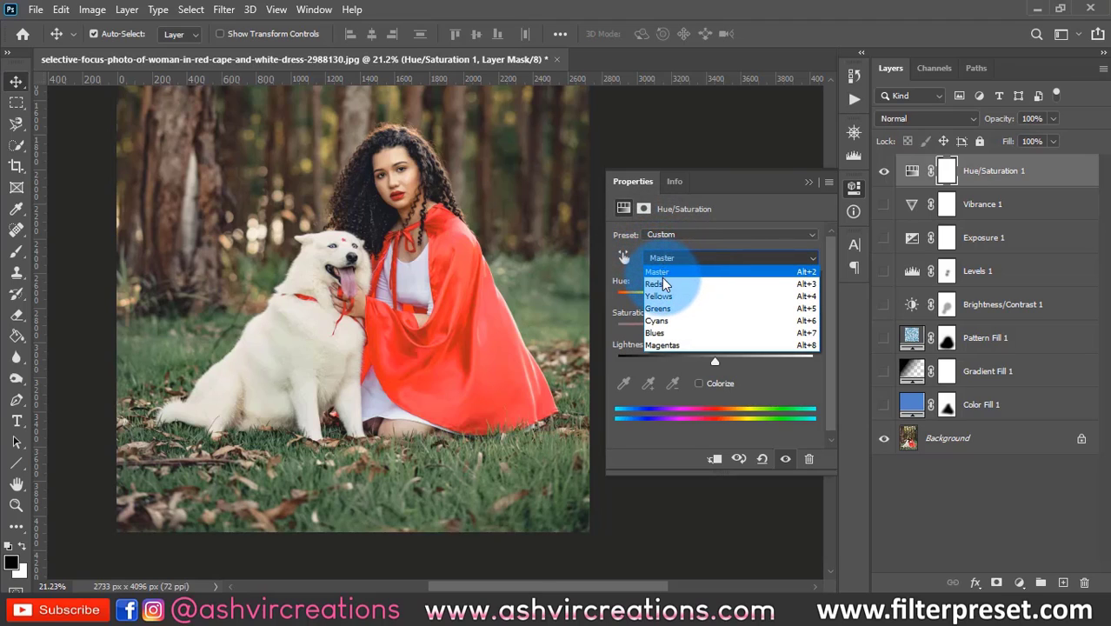
left_click(664, 284)
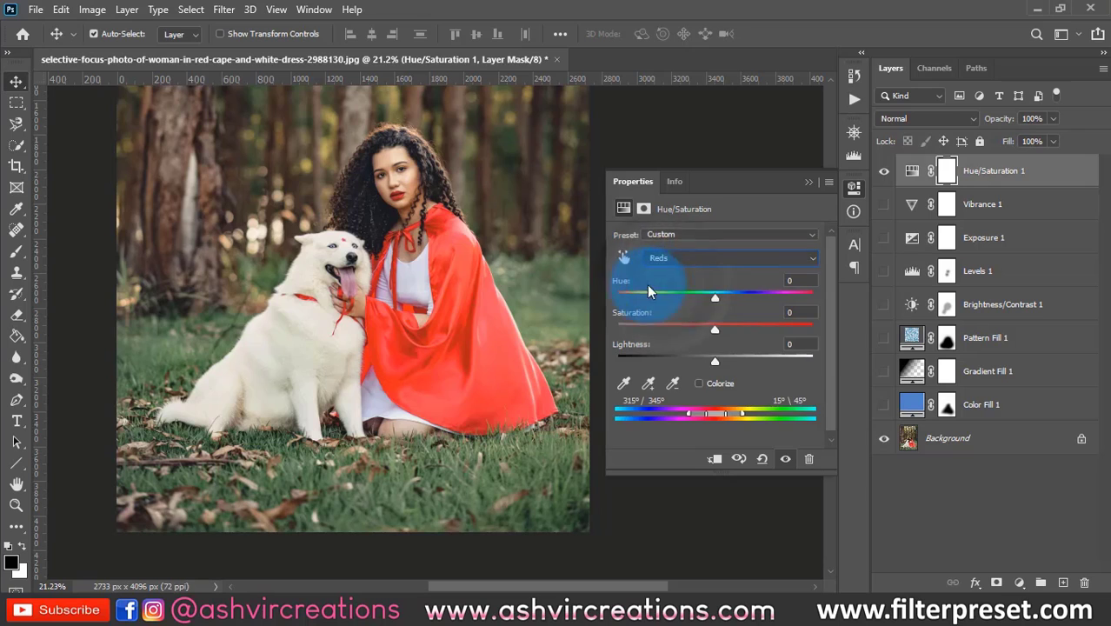
left_click(718, 297)
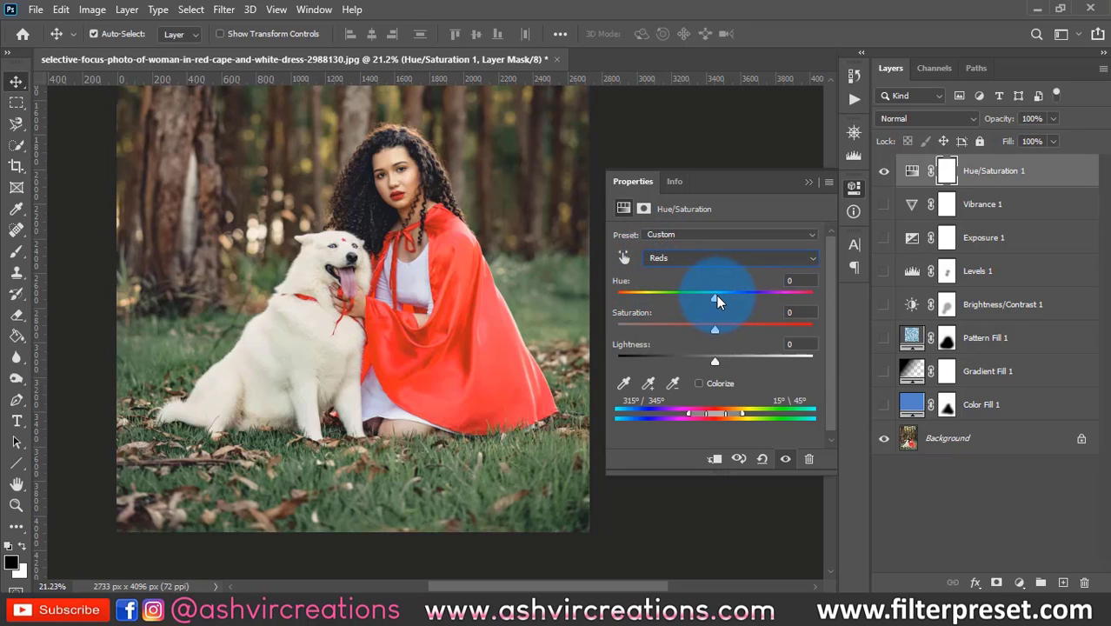
left_click_drag(717, 295, 640, 296)
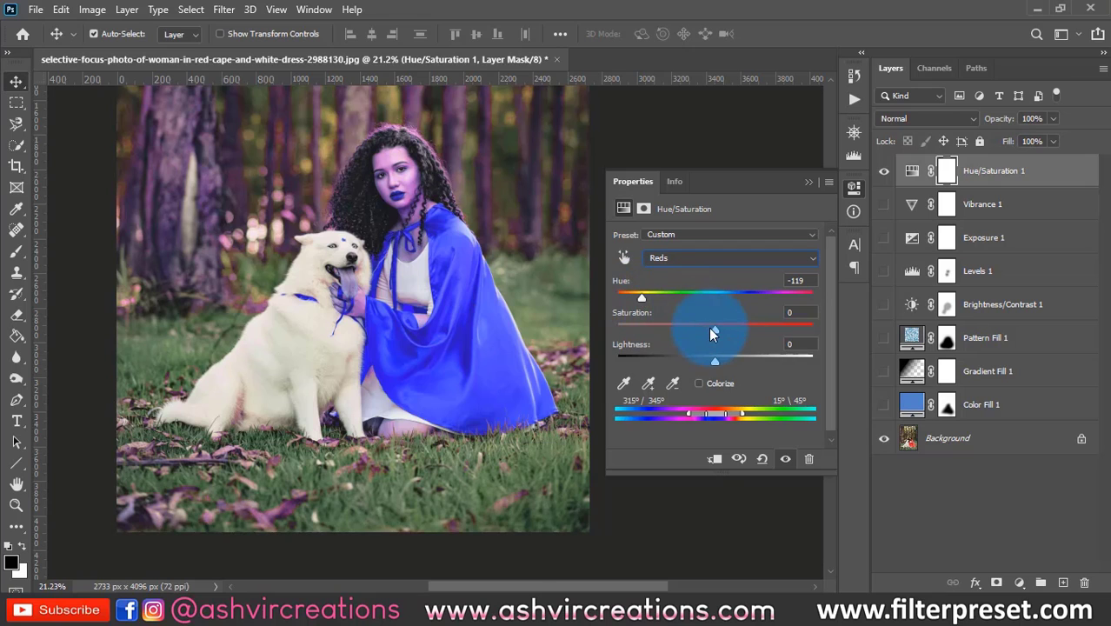
left_click_drag(711, 333, 687, 335)
left_click_drag(641, 297, 671, 298)
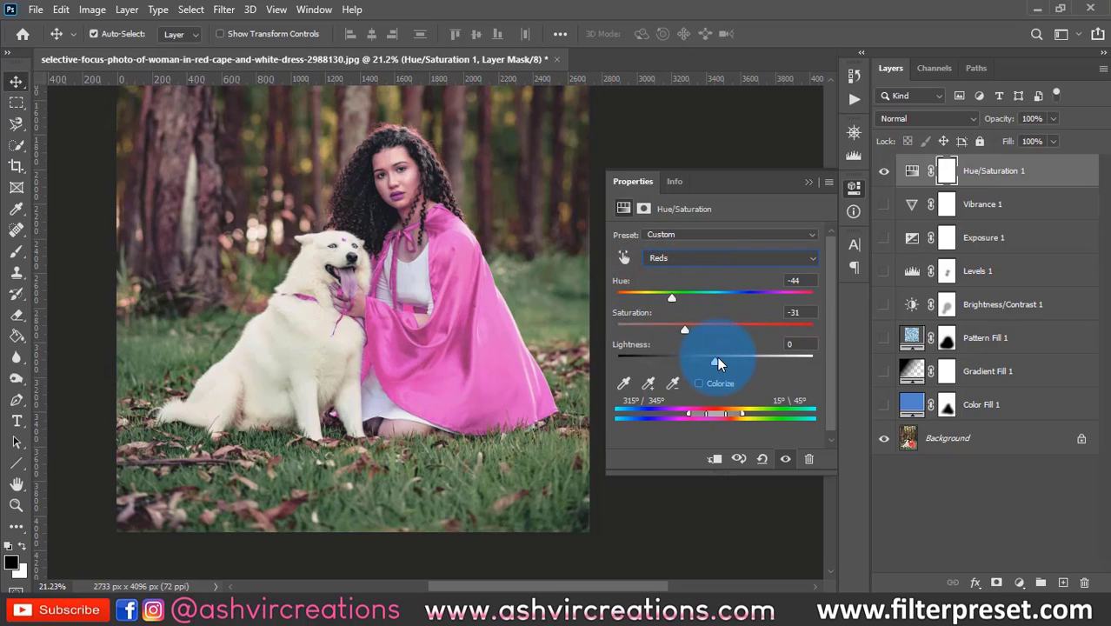
left_click_drag(718, 359, 589, 353)
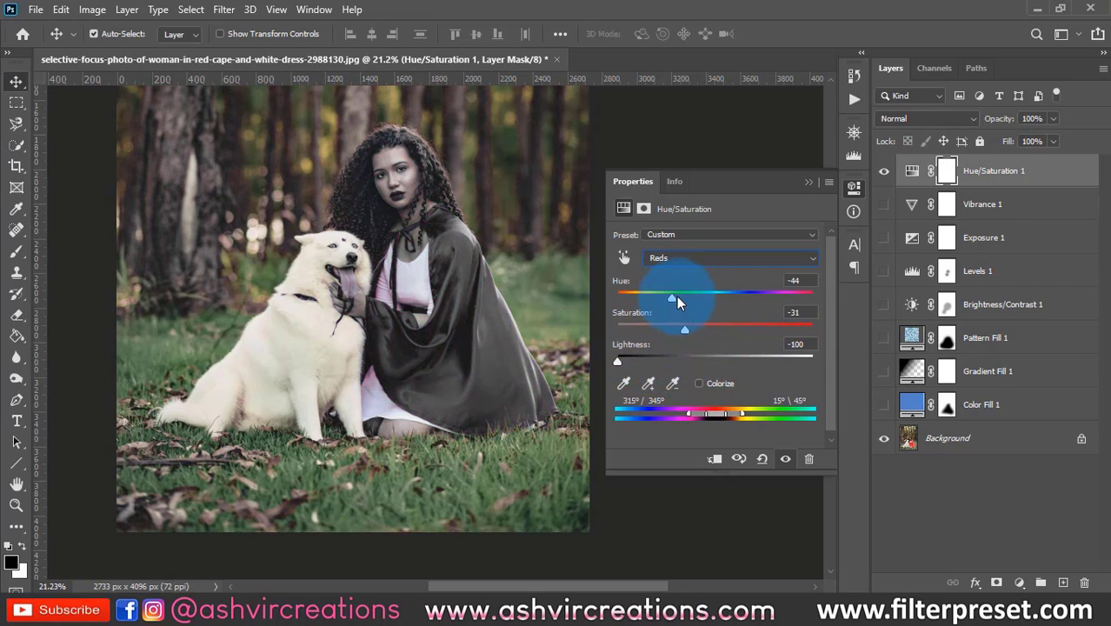
left_click_drag(674, 296, 698, 328)
Reset the saturation, hue and lightness of the Reds range to 0.
left_click(688, 260)
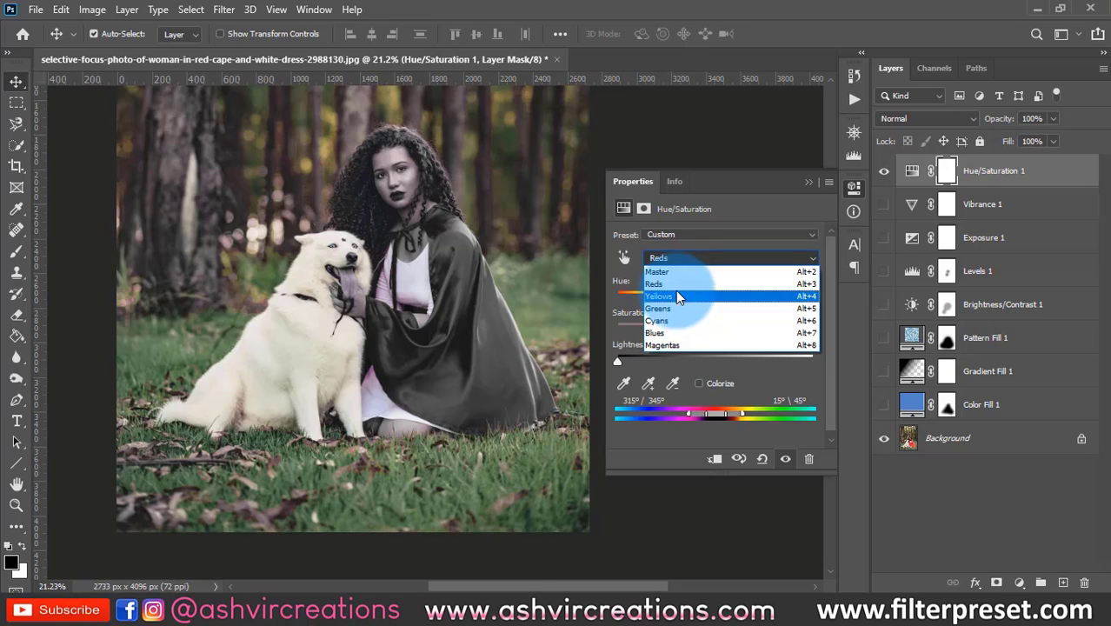
left_click(787, 312)
type("0")
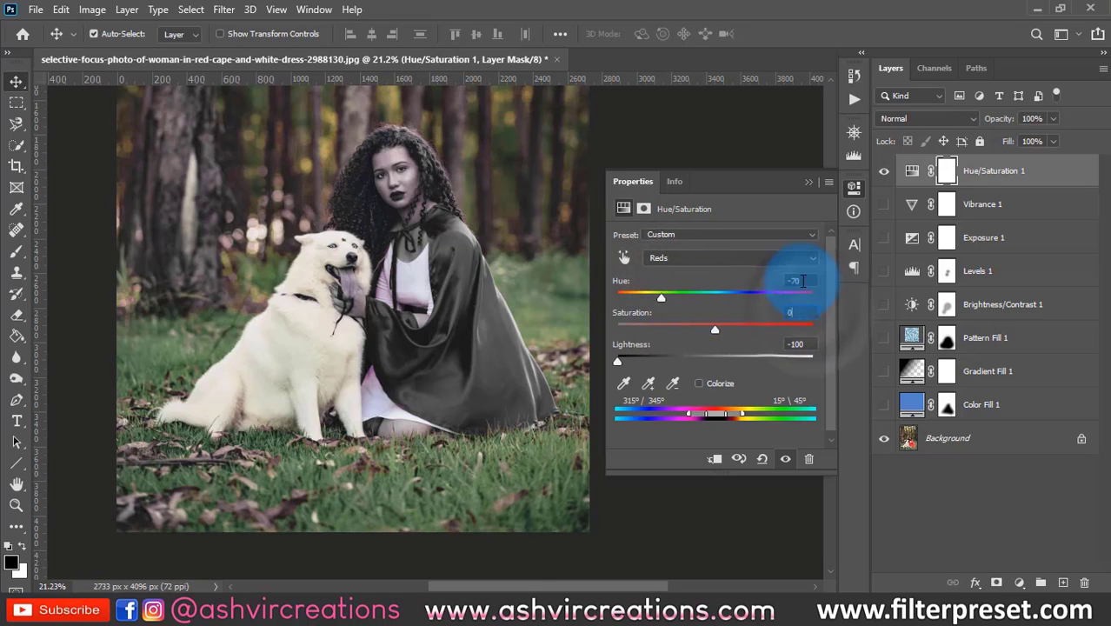
left_click_drag(805, 281, 744, 290)
type("0")
left_click_drag(803, 345, 729, 353)
type("0")
Shift the Greens range towards teal with hue +63, saturation +35 and lightness -5, and collapse the adjustment settings.
left_click(722, 258)
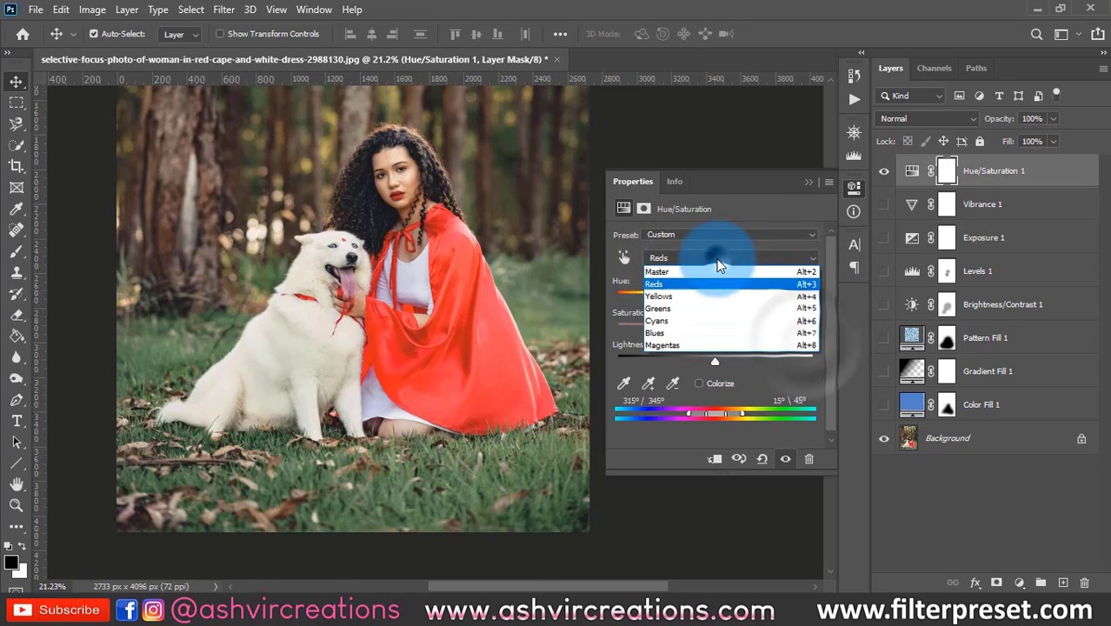
left_click(691, 313)
left_click_drag(714, 298, 765, 297)
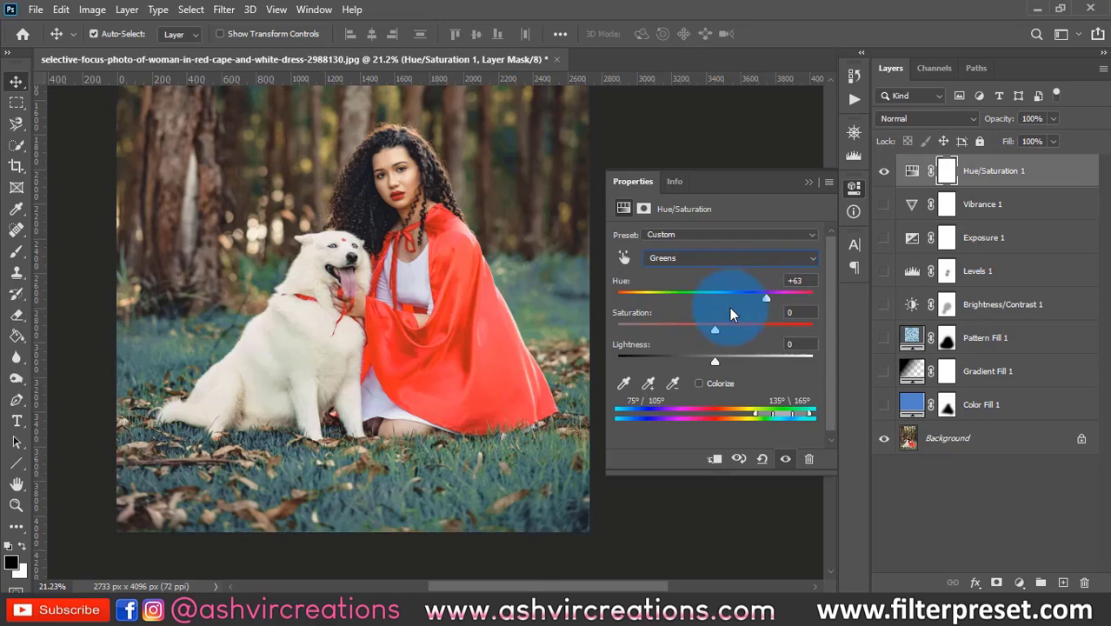
left_click_drag(715, 329, 709, 364)
left_click(794, 356)
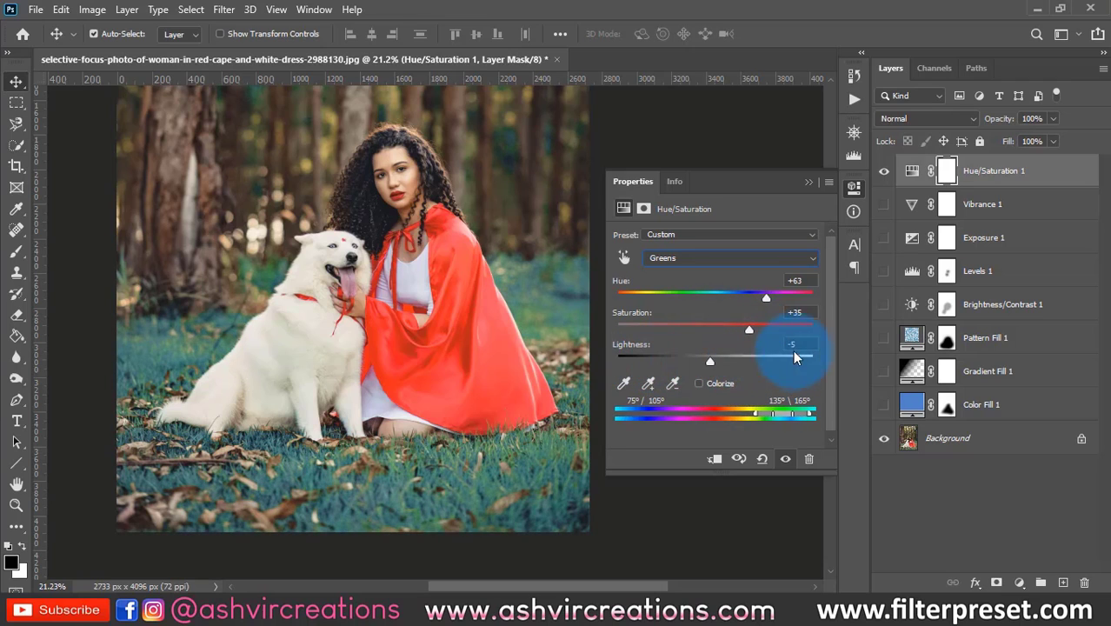
left_click(807, 182)
Compare the photo with and without the Hue/Saturation adjustment, examining the grass and the foliage behind the woman.
scroll(448, 283, "down", 3)
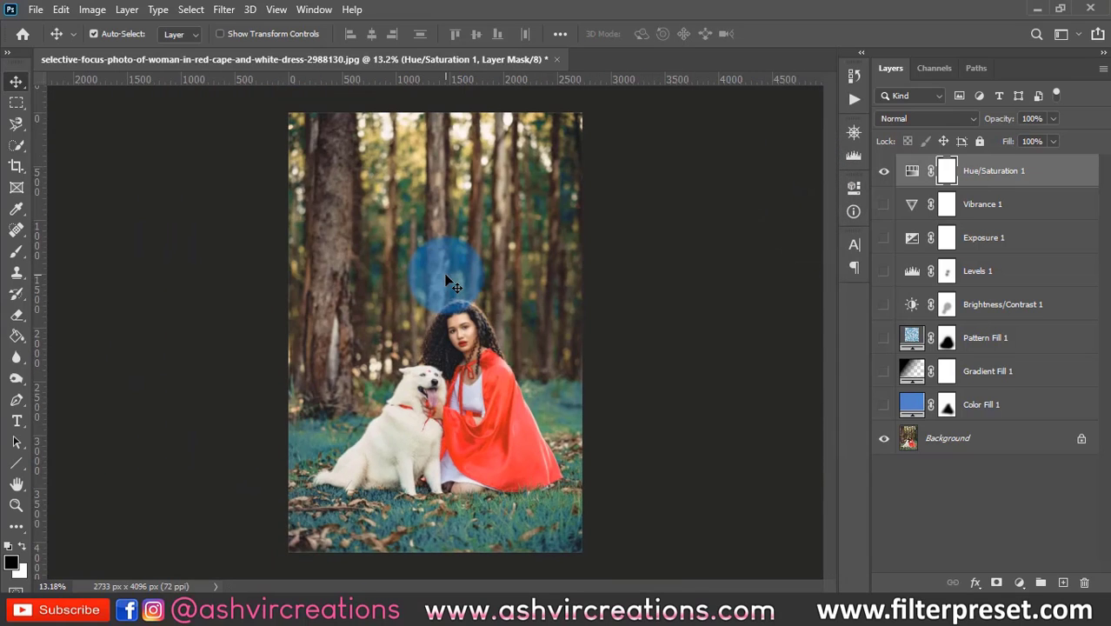
left_click(883, 172)
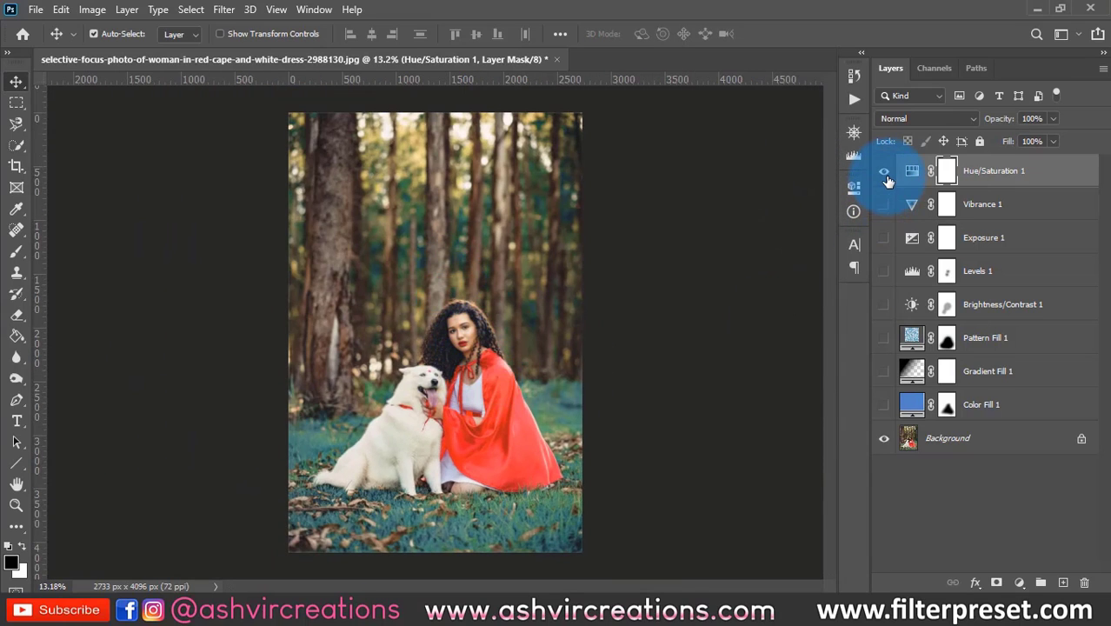
left_click(884, 171)
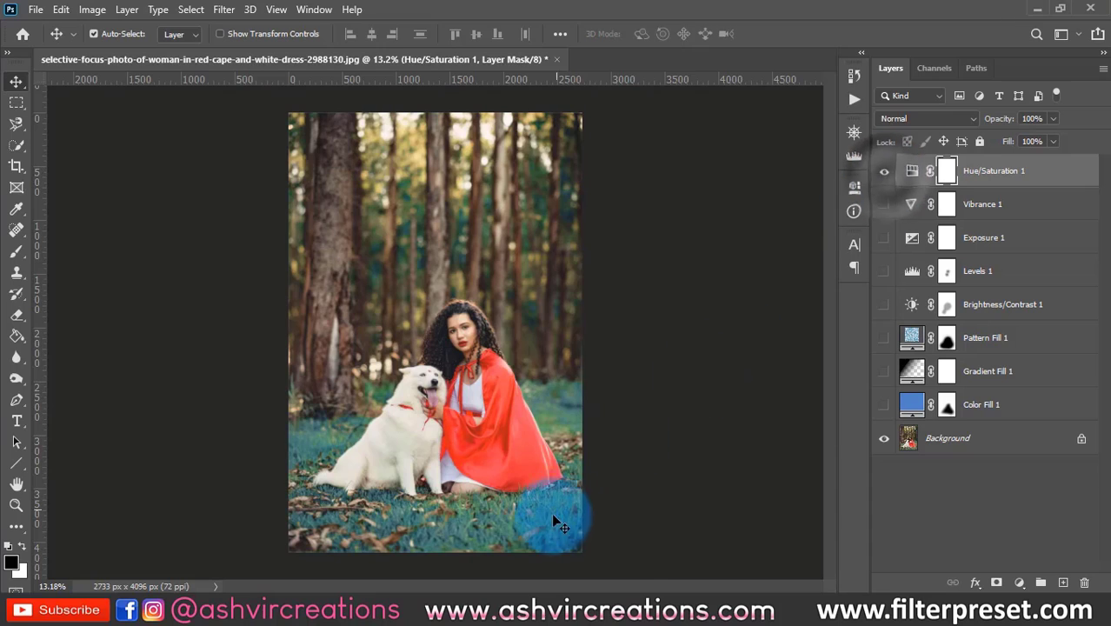
scroll(521, 470, "up", 2)
scroll(409, 116, "up", 6)
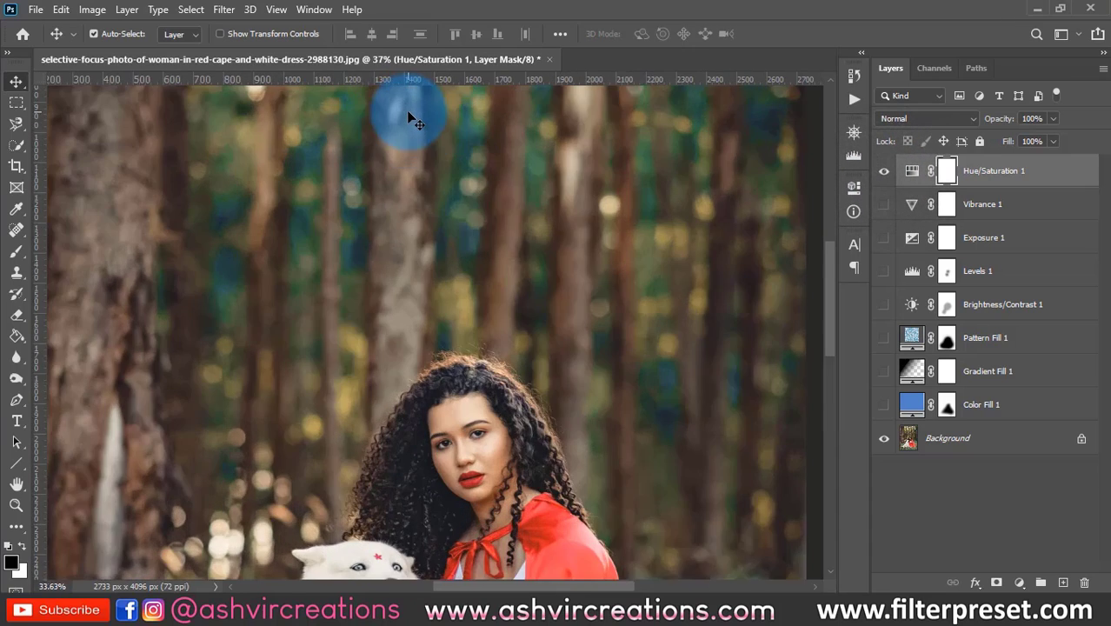
scroll(409, 117, "down", 4)
scroll(541, 403, "down", 1)
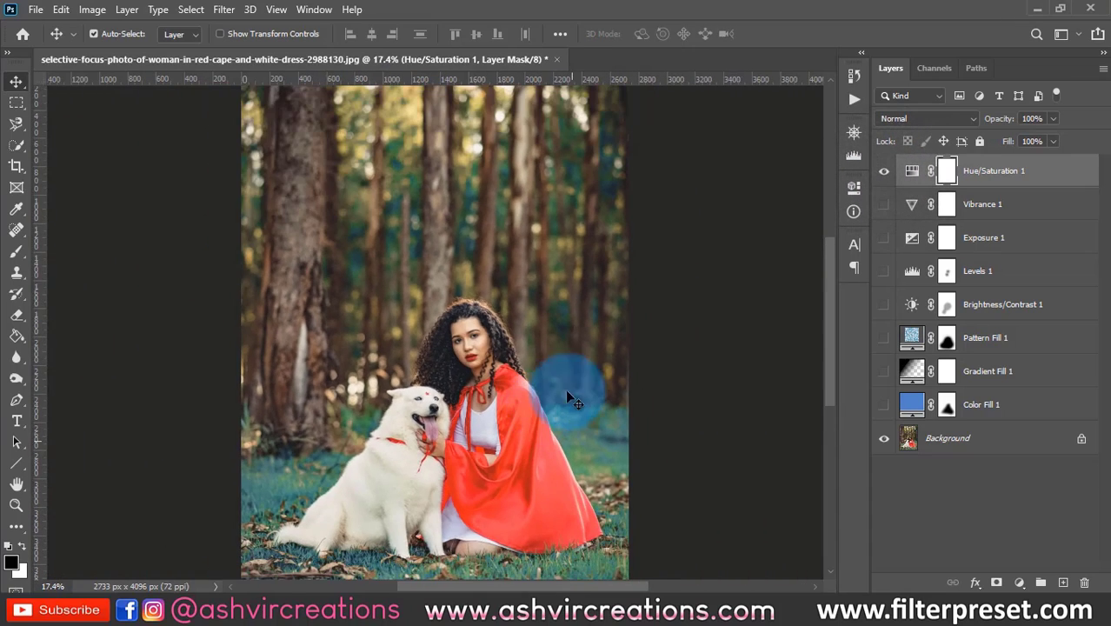
left_click(884, 171)
left_click(885, 171)
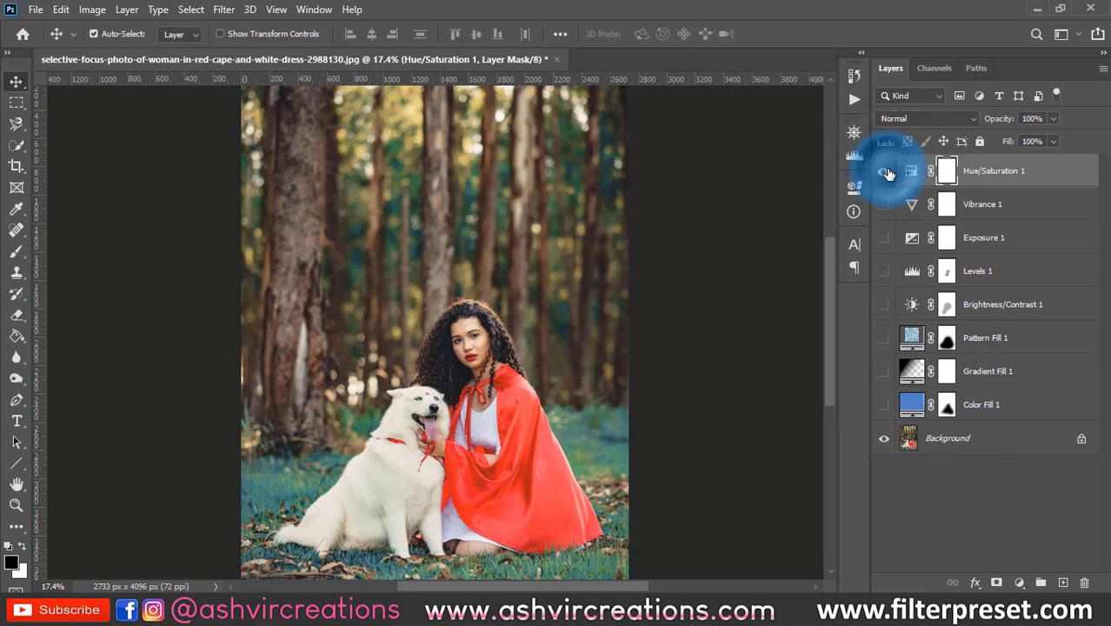
Hide the Hue/Saturation layer and add a Black & White adjustment layer above it.
left_click(886, 171)
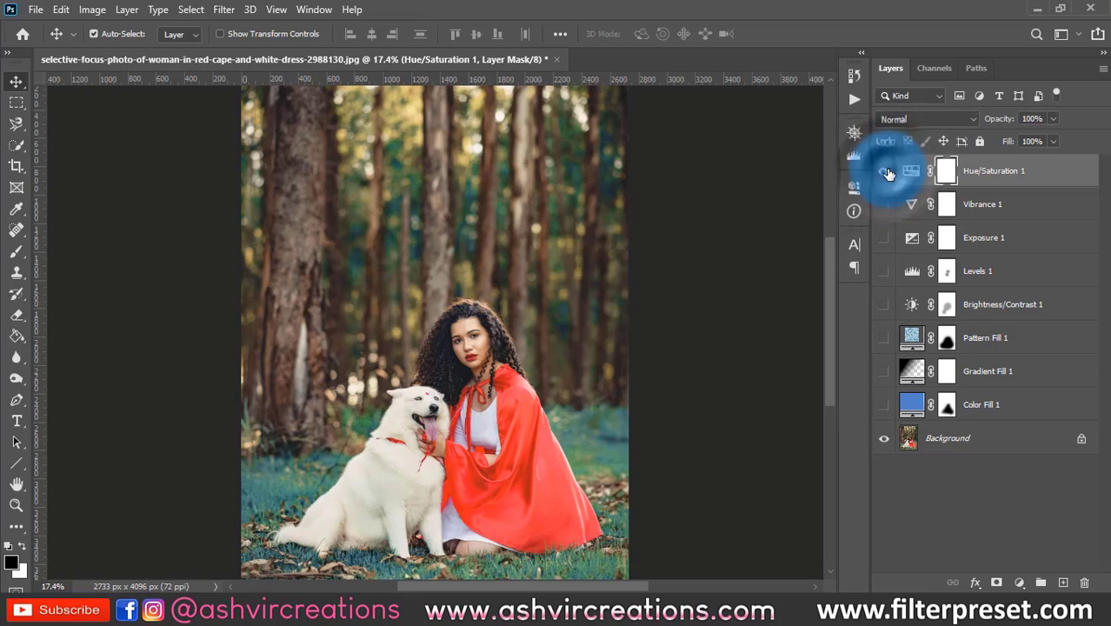
left_click_drag(1042, 187, 960, 191)
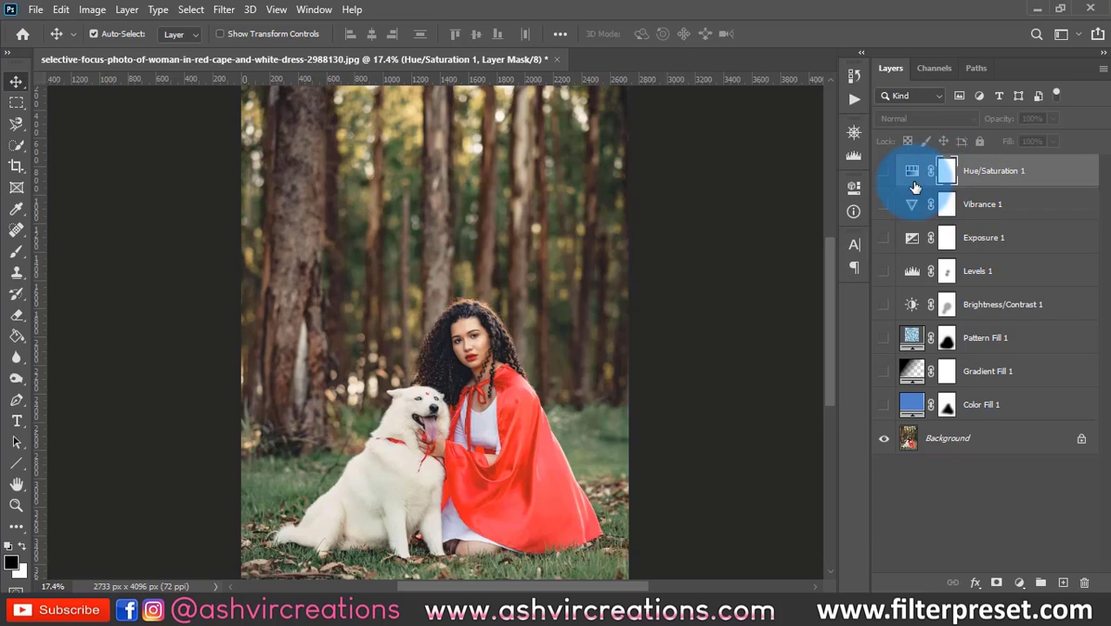
scroll(433, 385, "up", 3)
mouse_move(948, 197)
left_mouse_down()
mouse_move(949, 172)
mouse_move(893, 203)
mouse_move(439, 302)
mouse_move(930, 164)
mouse_move(943, 177)
left_mouse_up()
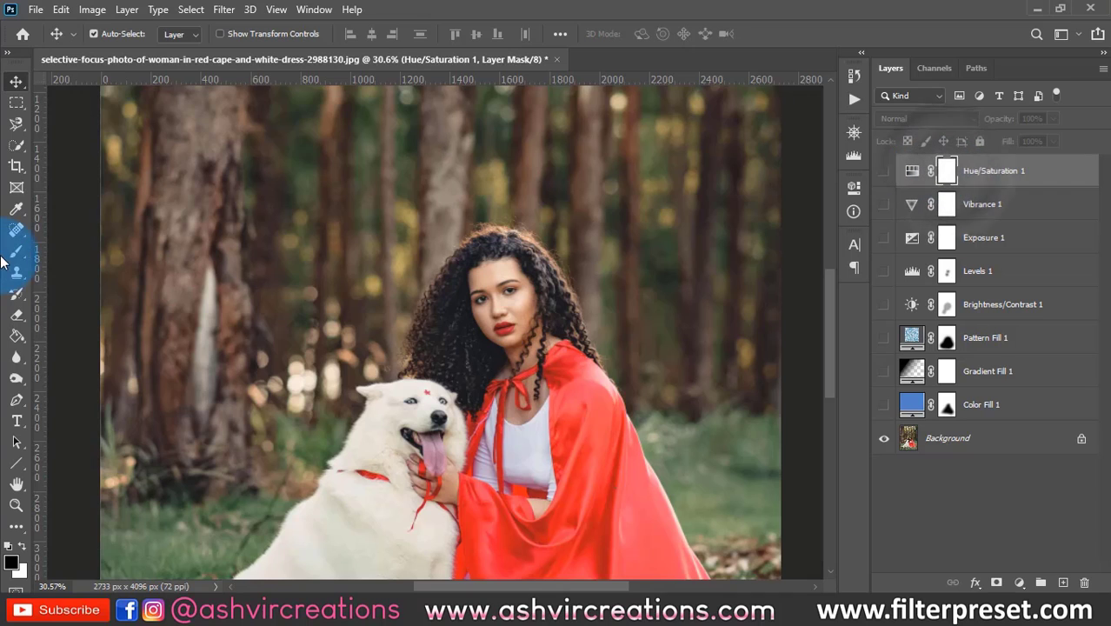
left_click(1018, 581)
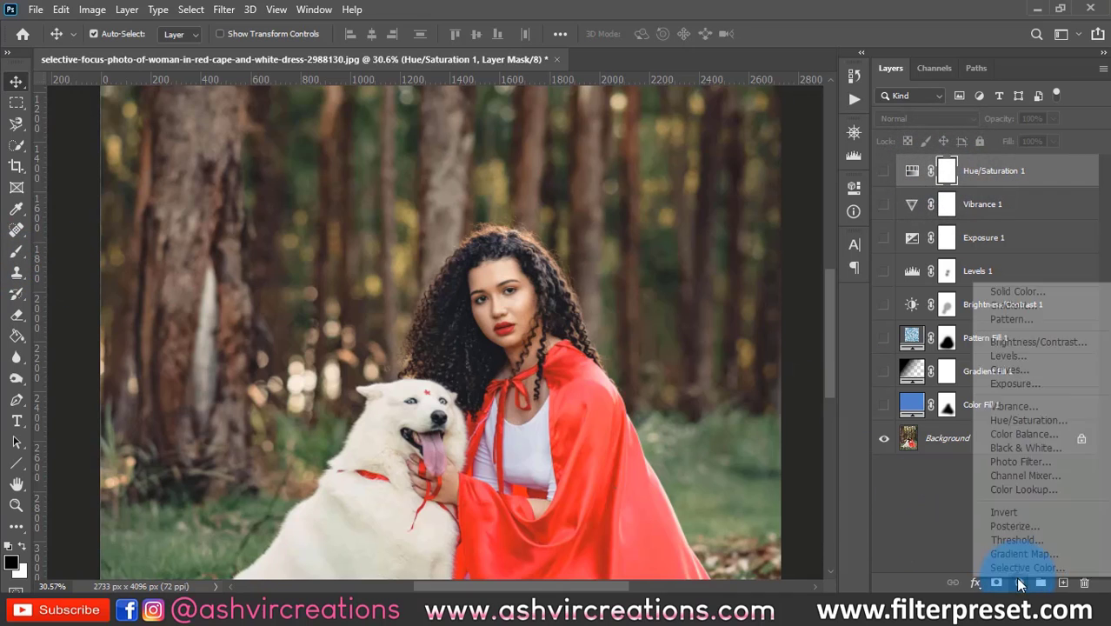
left_click(1011, 447)
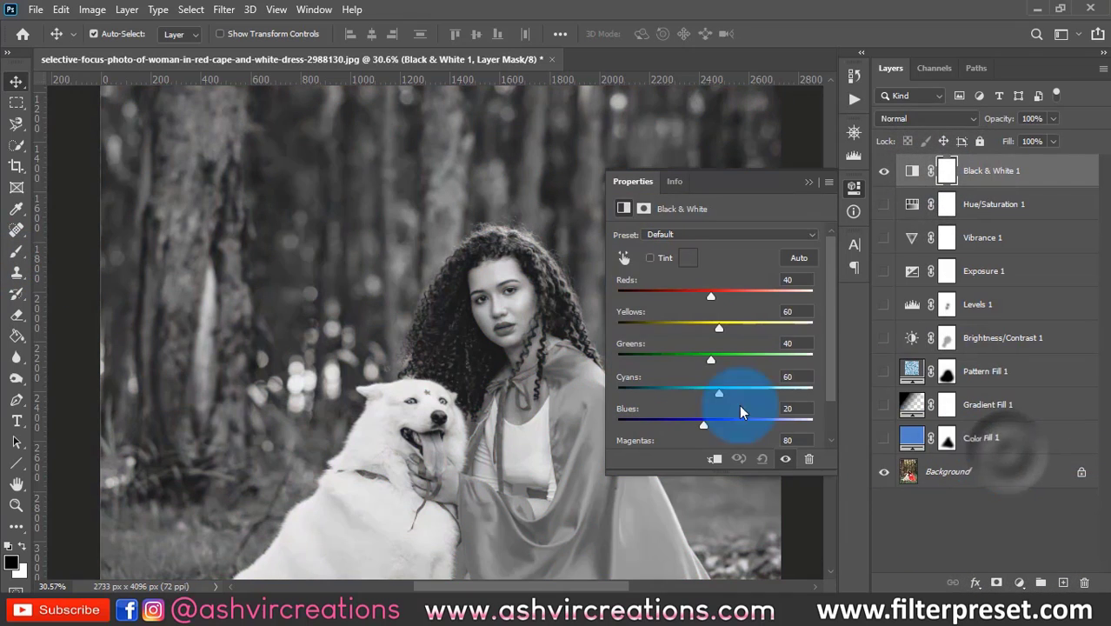
Set the Black & White adjustment's Reds to -4, Yellows to 46 and Greens to -23, comparing with the colour photo.
scroll(521, 276, "down", 1)
scroll(524, 278, "down", 2)
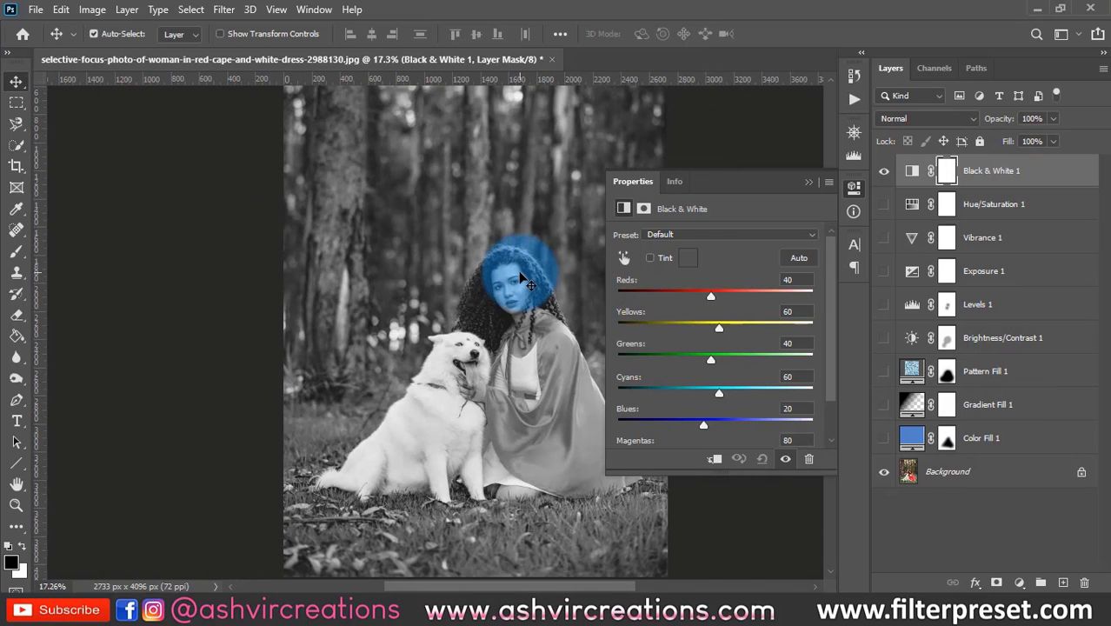
scroll(522, 278, "down", 1)
scroll(520, 273, "down", 1)
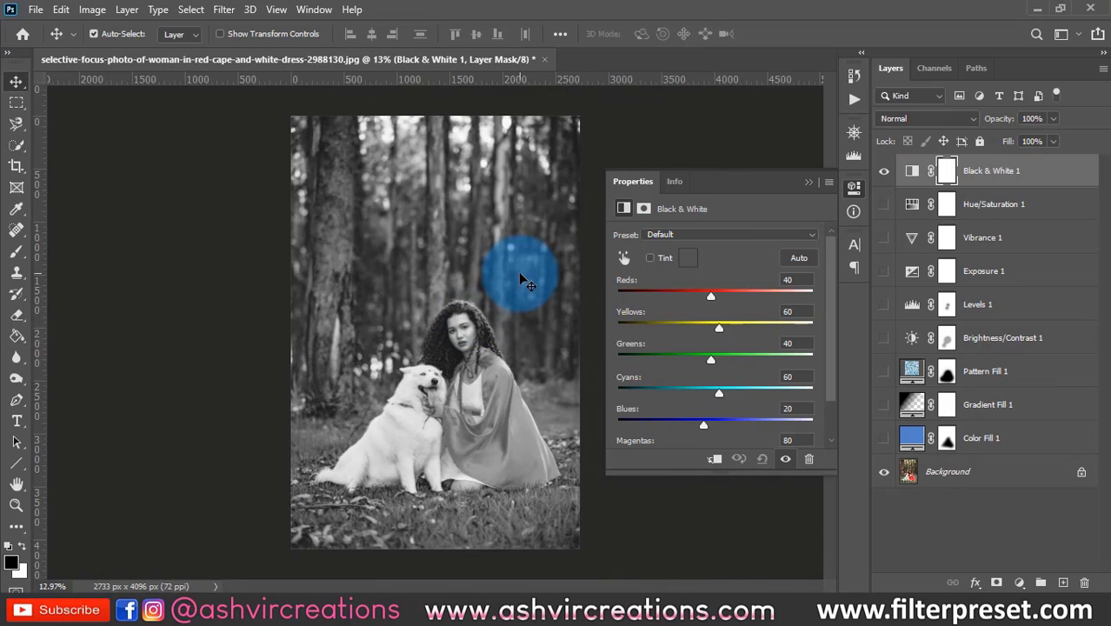
scroll(519, 273, "up", 1)
left_click_drag(712, 297, 693, 300)
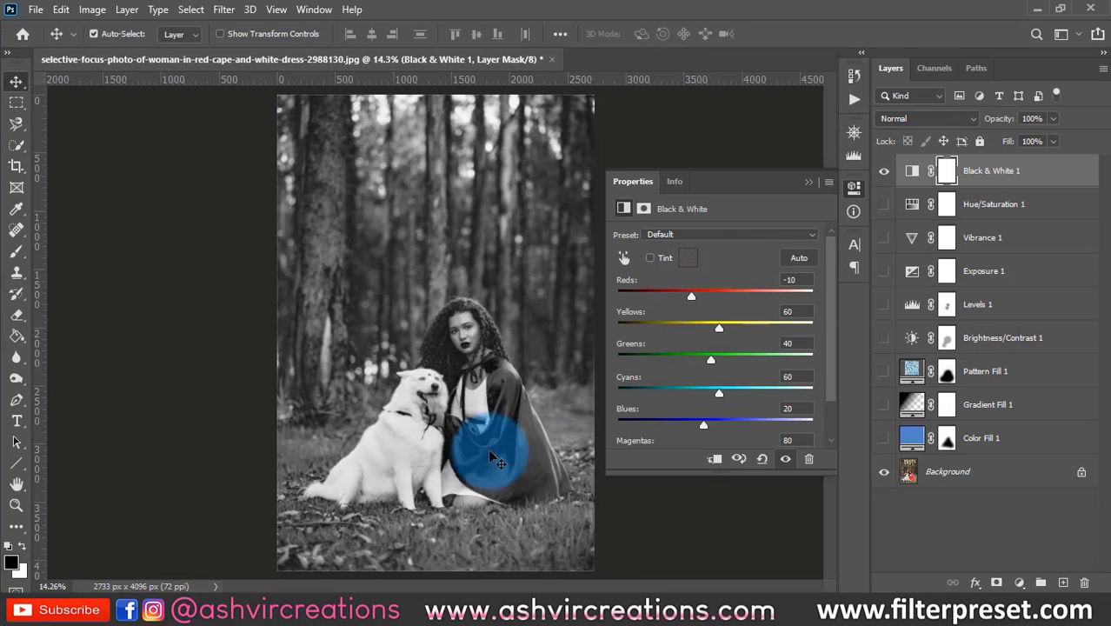
left_click(884, 171)
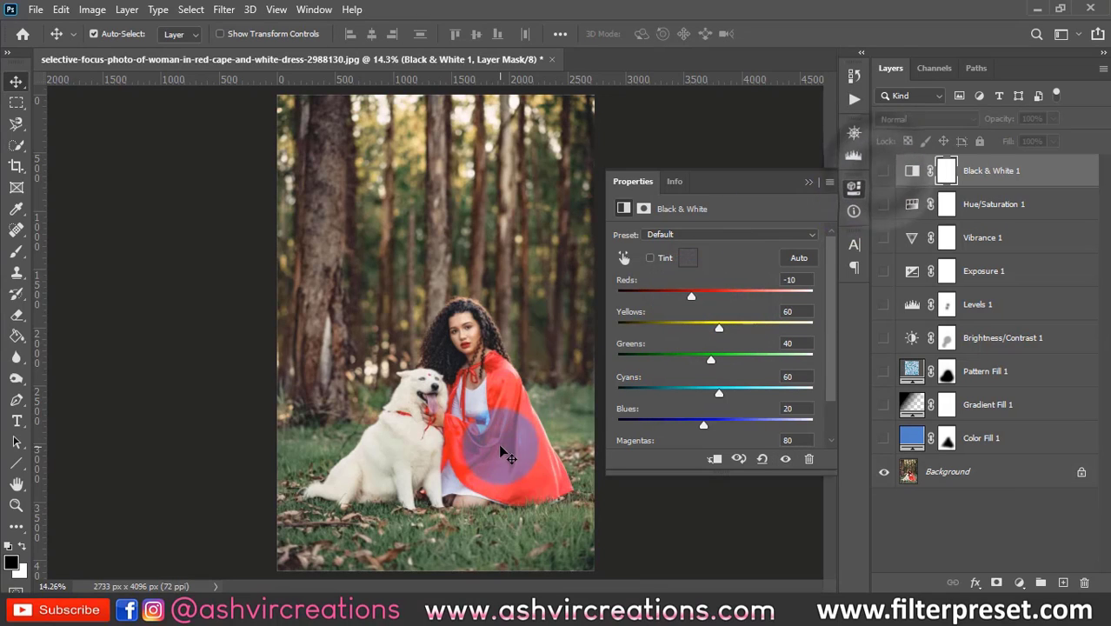
left_click(884, 170)
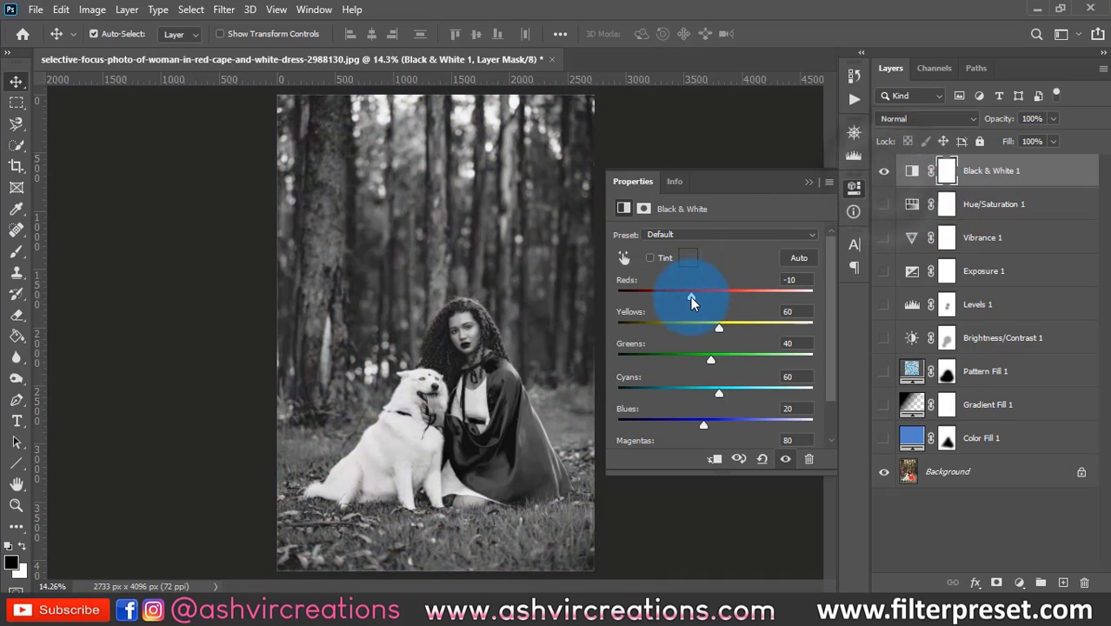
mouse_move(690, 296)
left_mouse_down()
mouse_move(644, 300)
mouse_move(820, 293)
mouse_move(606, 291)
mouse_move(757, 301)
mouse_move(696, 298)
left_mouse_up()
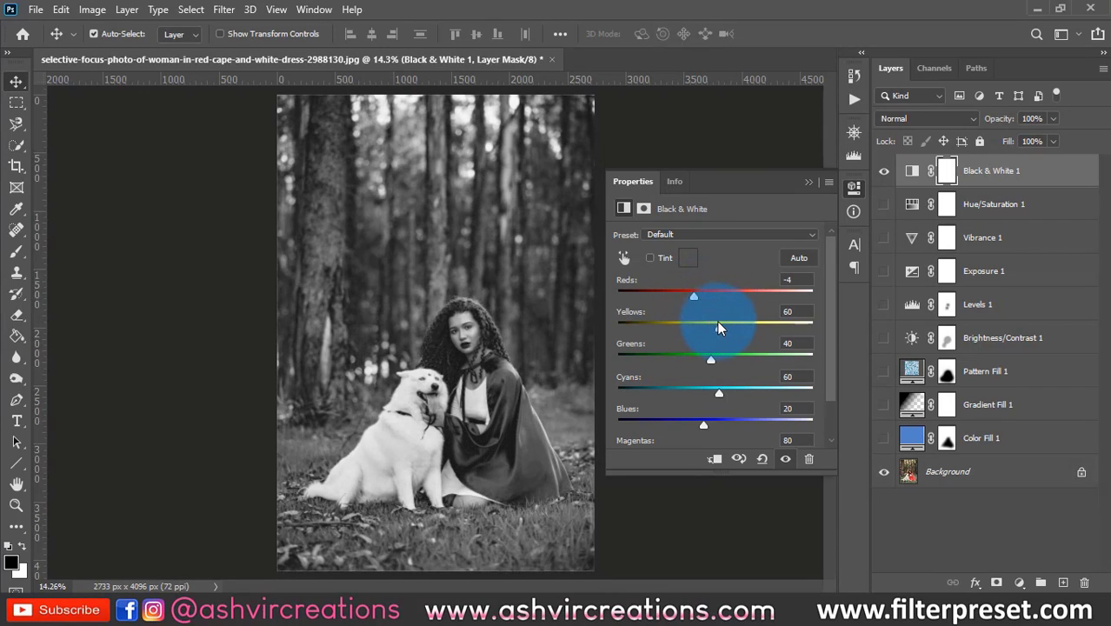
left_click_drag(718, 329, 848, 330)
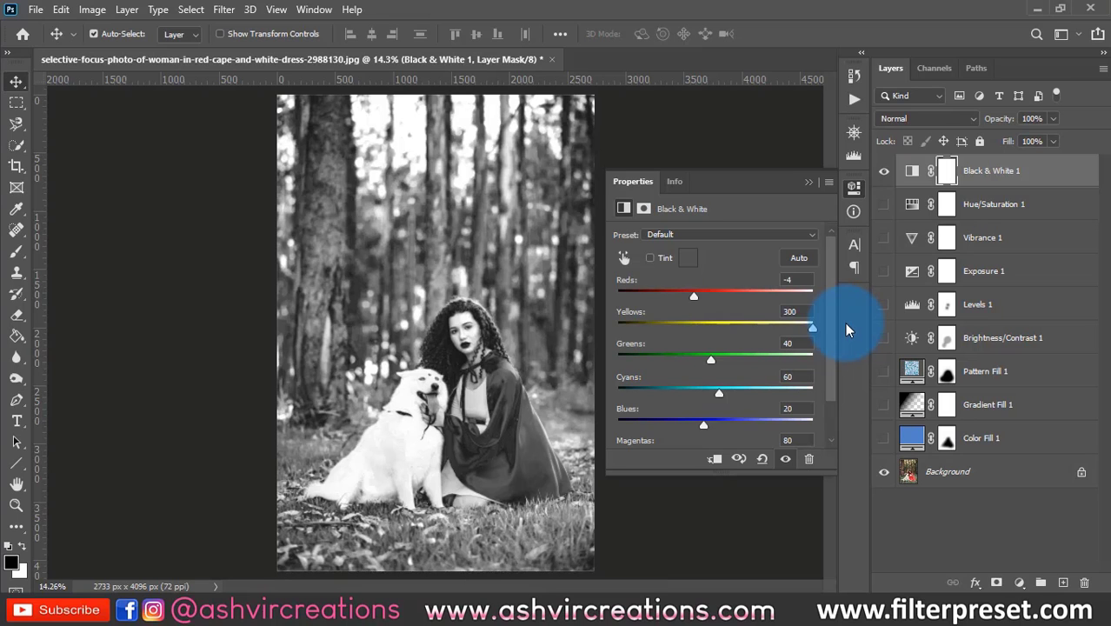
left_click_drag(812, 328, 686, 356)
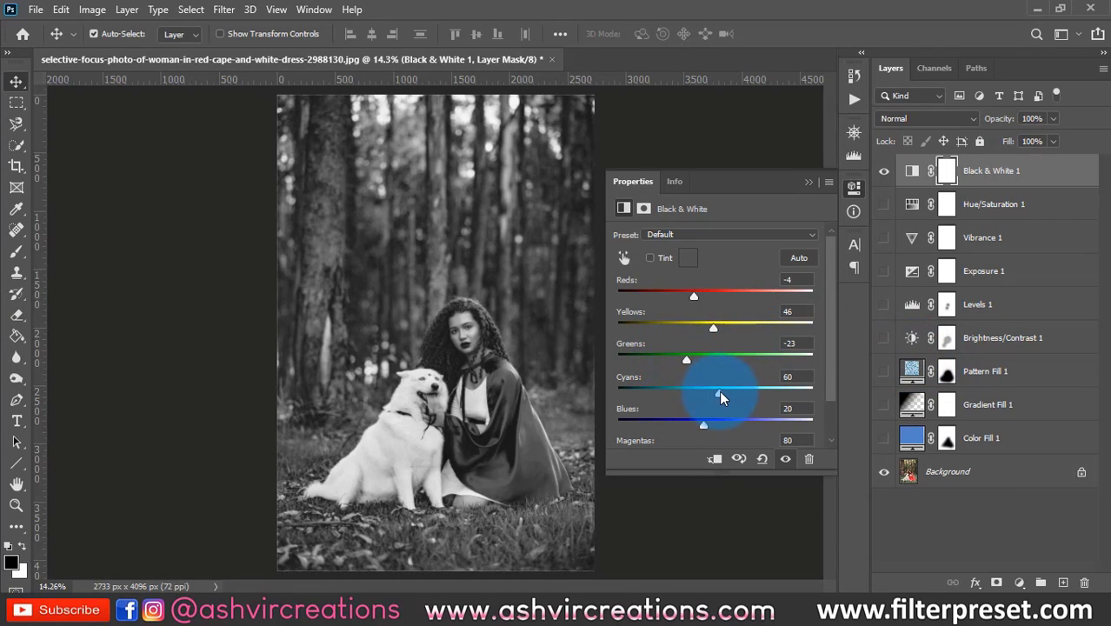
Try the Black & White adjustment's Cyans, set its Blues to 40, and collapse the adjustment settings.
left_click_drag(719, 391, 788, 400)
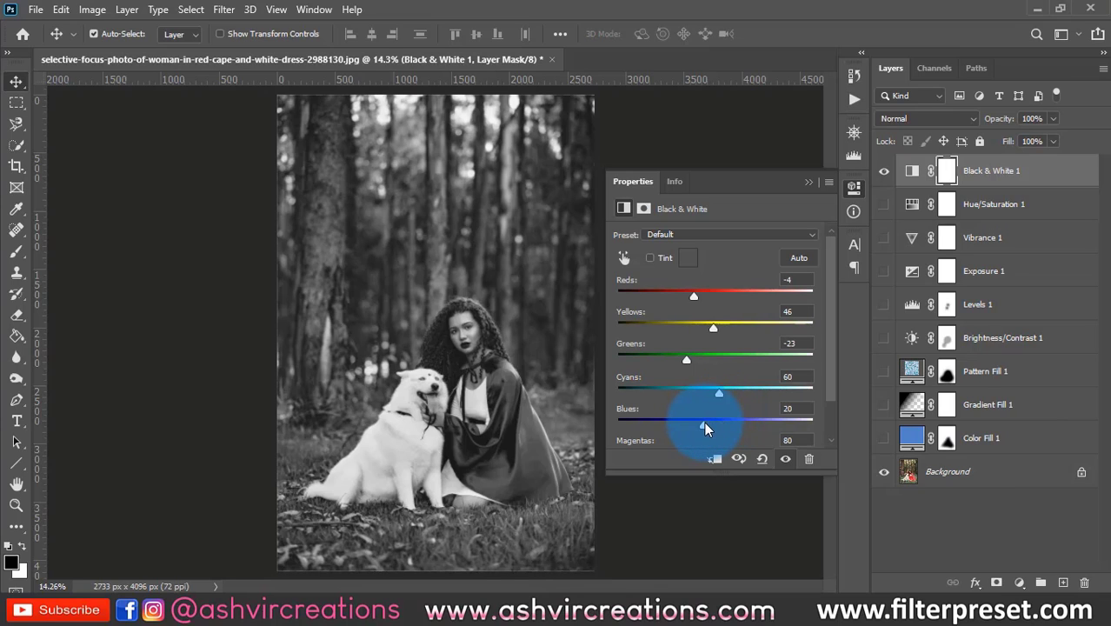
mouse_move(704, 426)
left_mouse_down()
mouse_move(856, 421)
mouse_move(507, 409)
mouse_move(883, 413)
mouse_move(712, 423)
left_mouse_up()
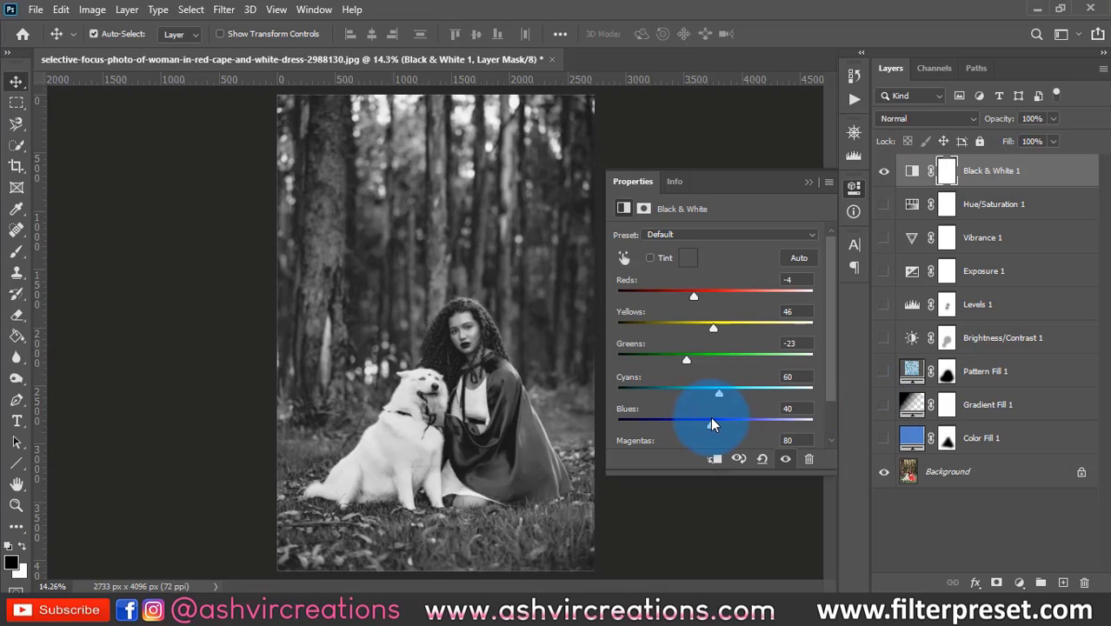
left_click(808, 183)
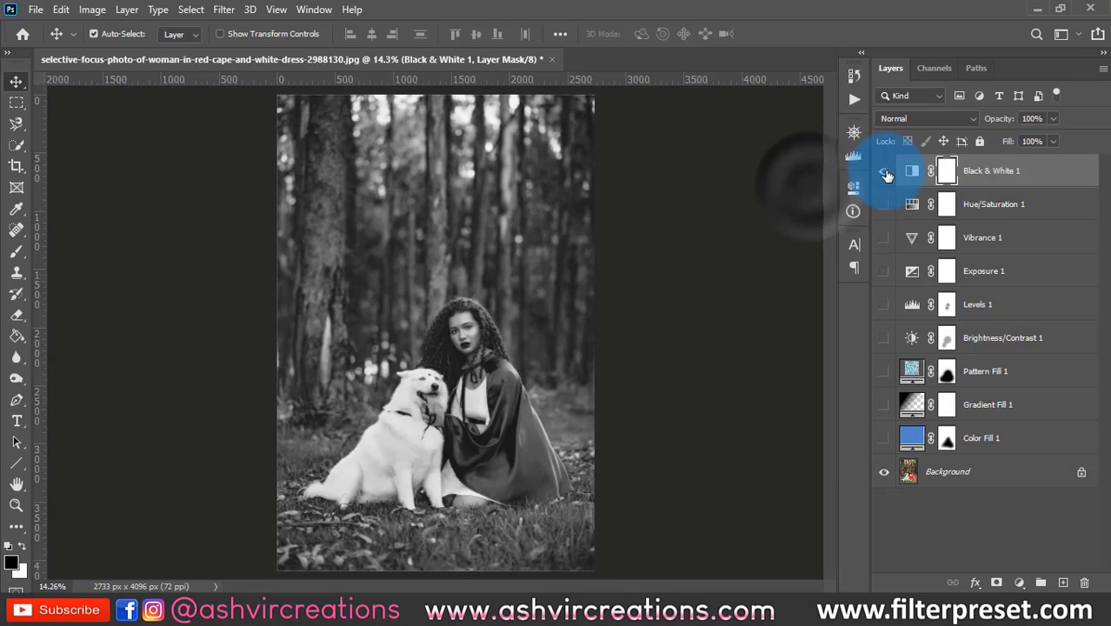
Hide the Black & White layer and add a Color Balance adjustment layer above it.
left_click(885, 173)
left_click(1019, 581)
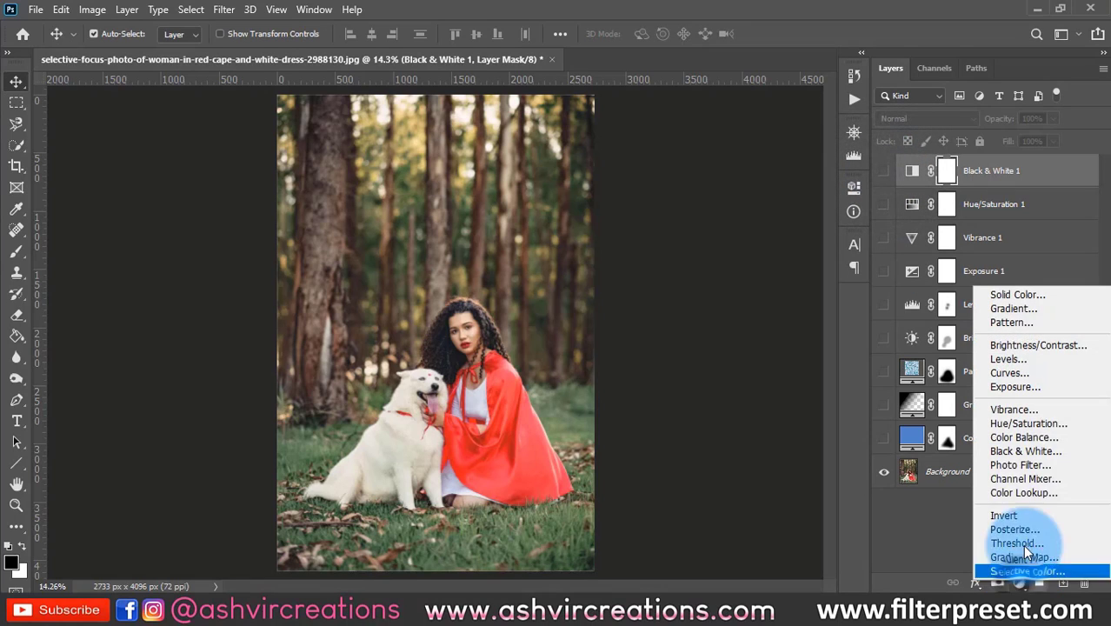
left_click(1018, 438)
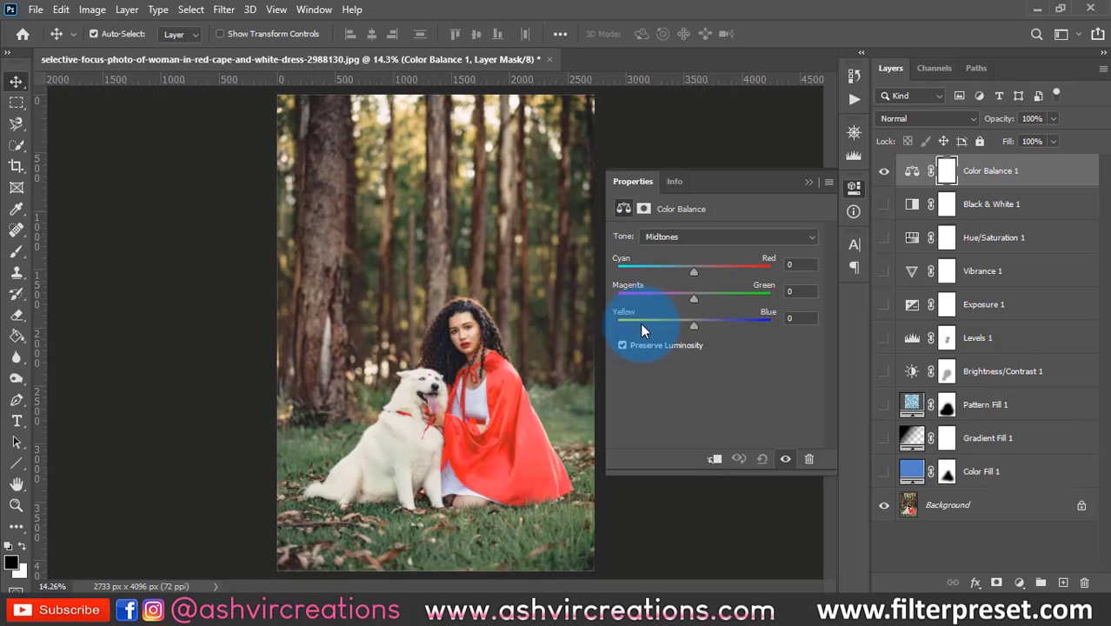
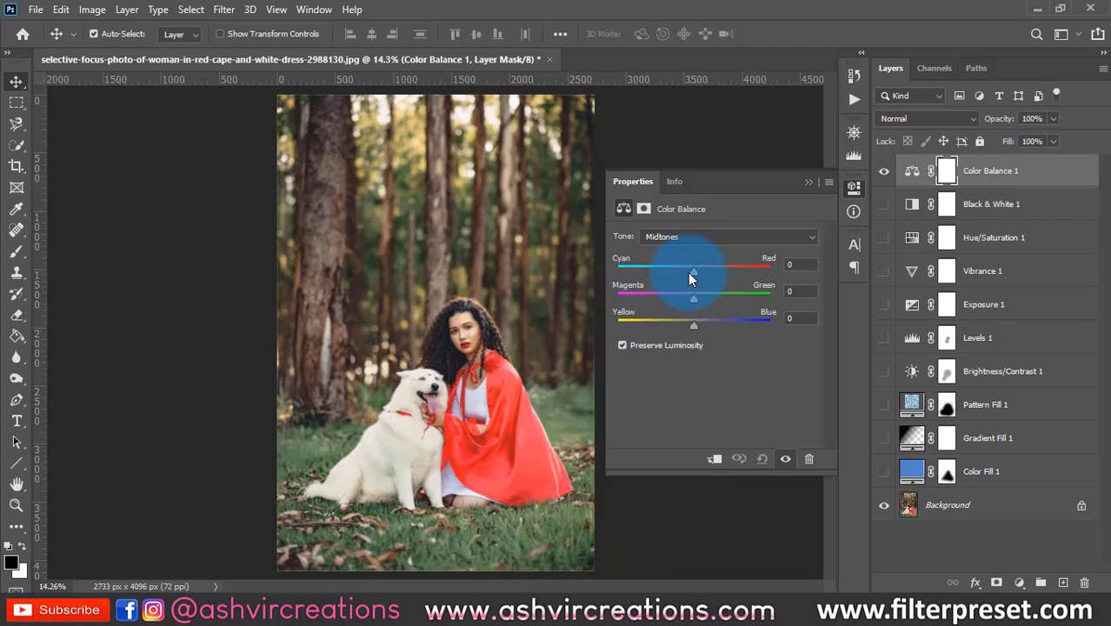
Set the Color Balance midtones to -72 Cyan–Red, +5 Magenta–Green and +16 Yellow–Blue, checking the effect on the woman and dog.
left_click_drag(689, 278, 651, 278)
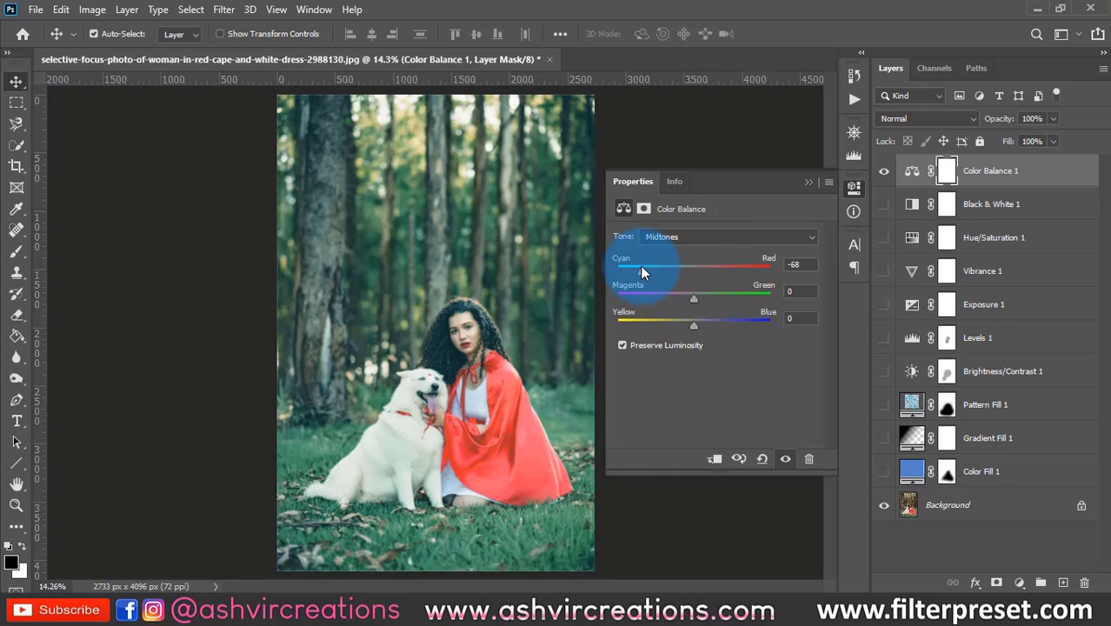
mouse_move(644, 271)
left_mouse_down()
mouse_move(614, 273)
mouse_move(686, 270)
mouse_move(638, 272)
left_mouse_up()
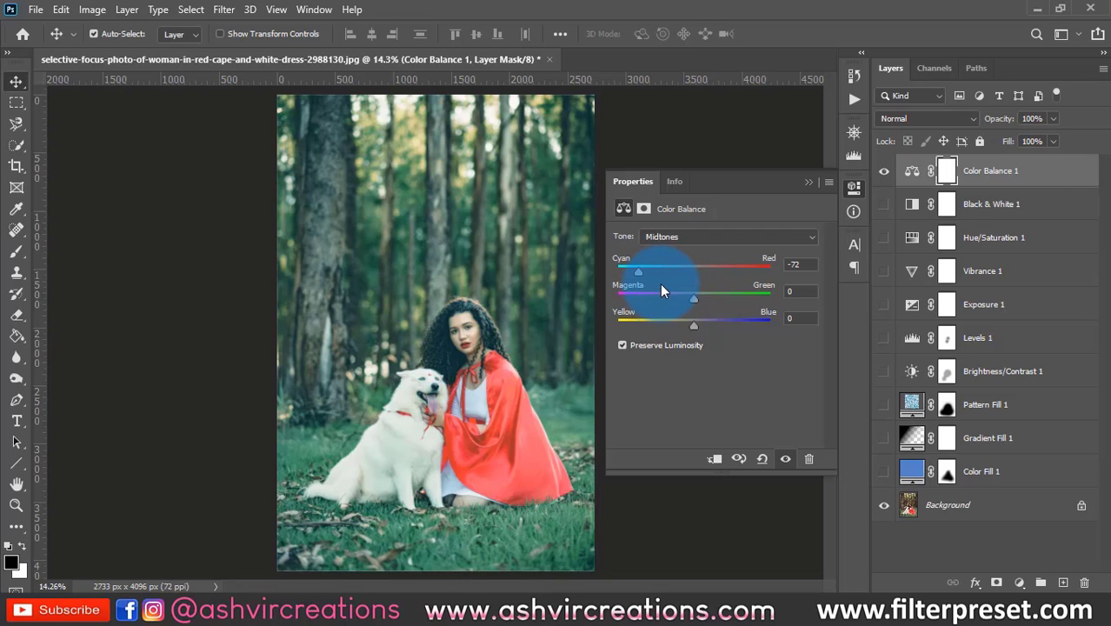
scroll(515, 349, "up", 5)
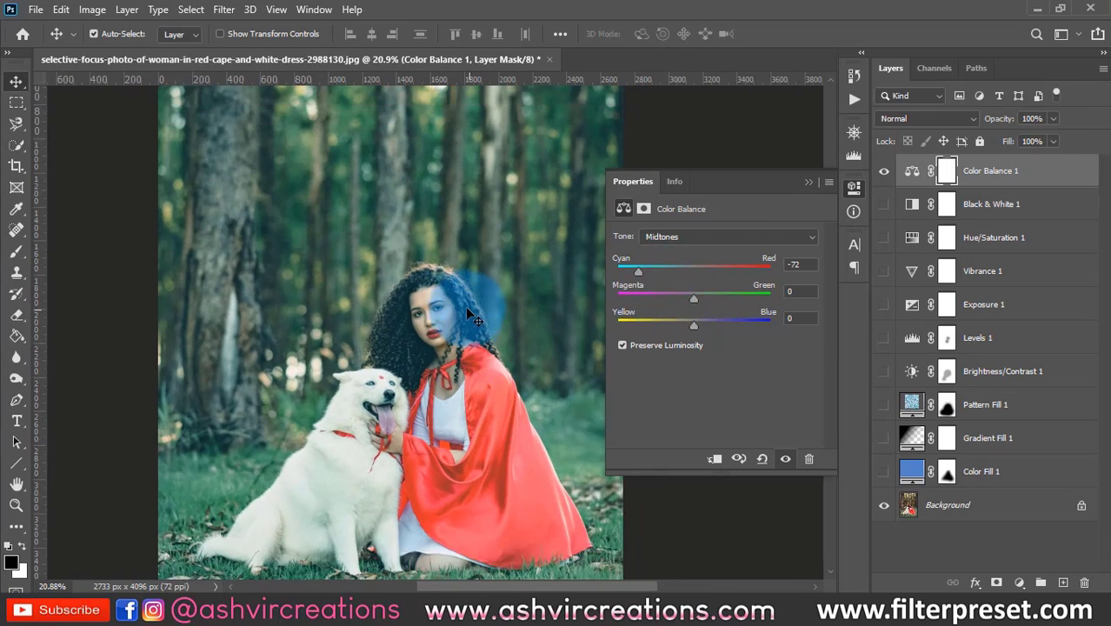
scroll(416, 262, "down", 2)
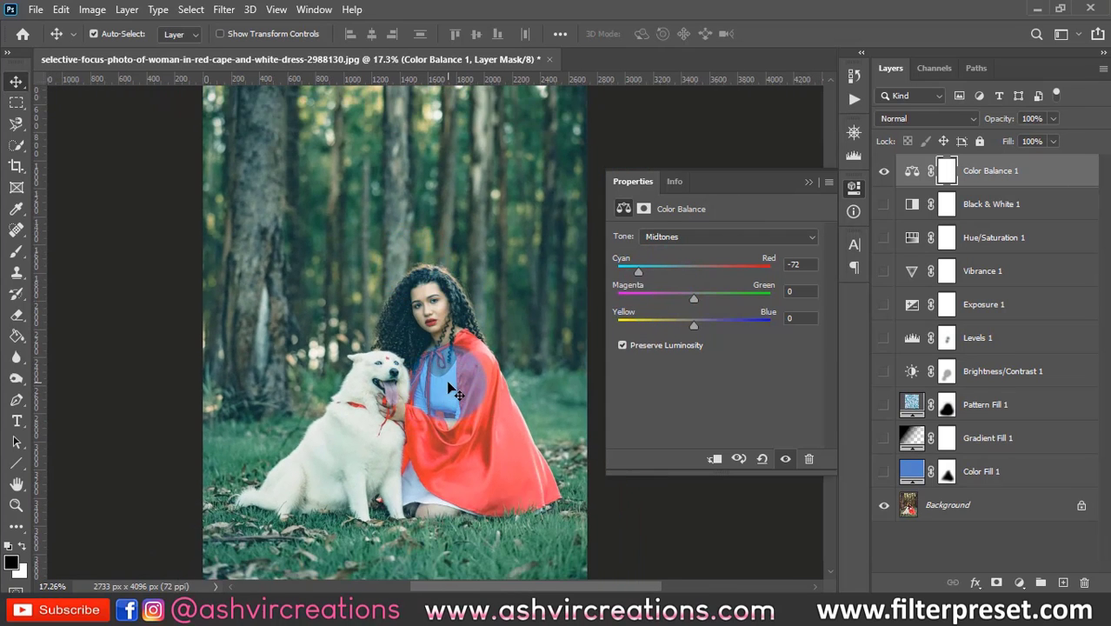
scroll(452, 389, "up", 5)
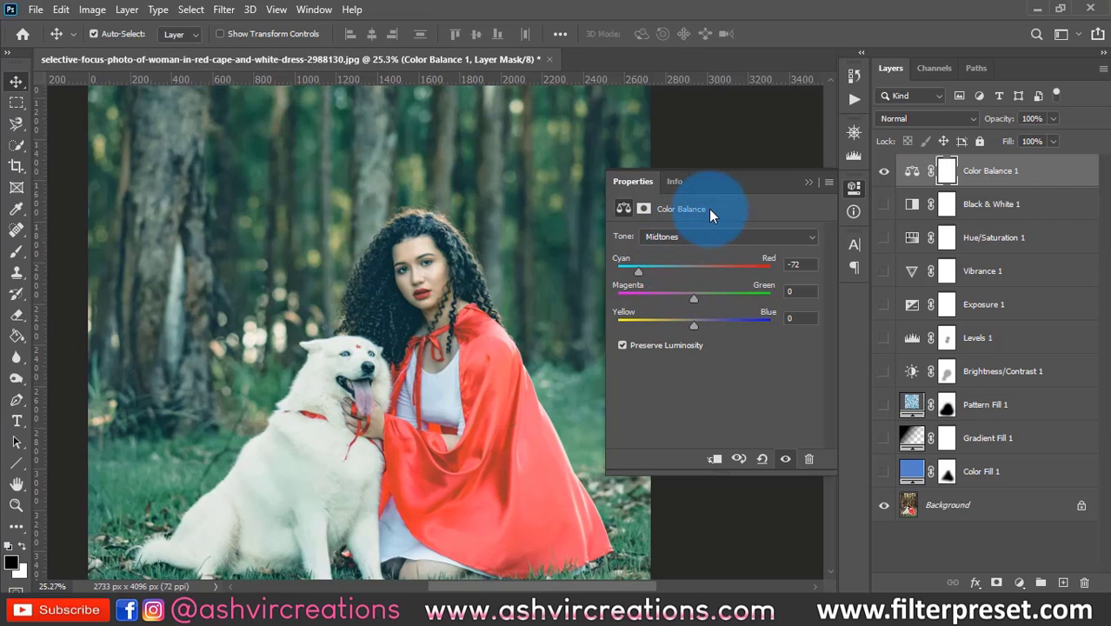
left_click_drag(693, 298, 705, 323)
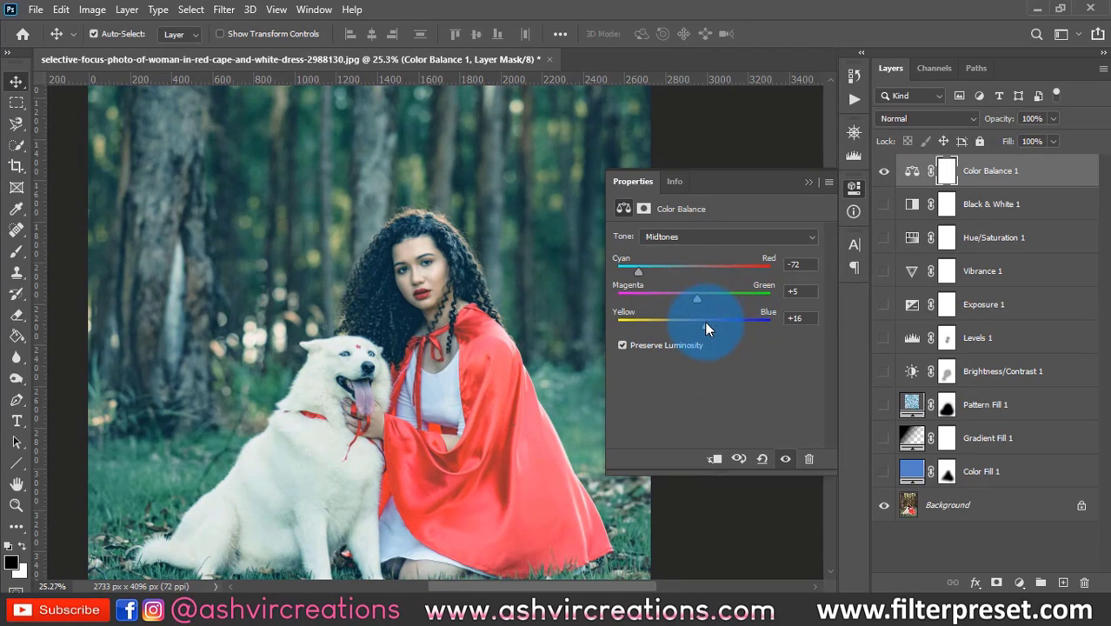
scroll(466, 275, "down", 2)
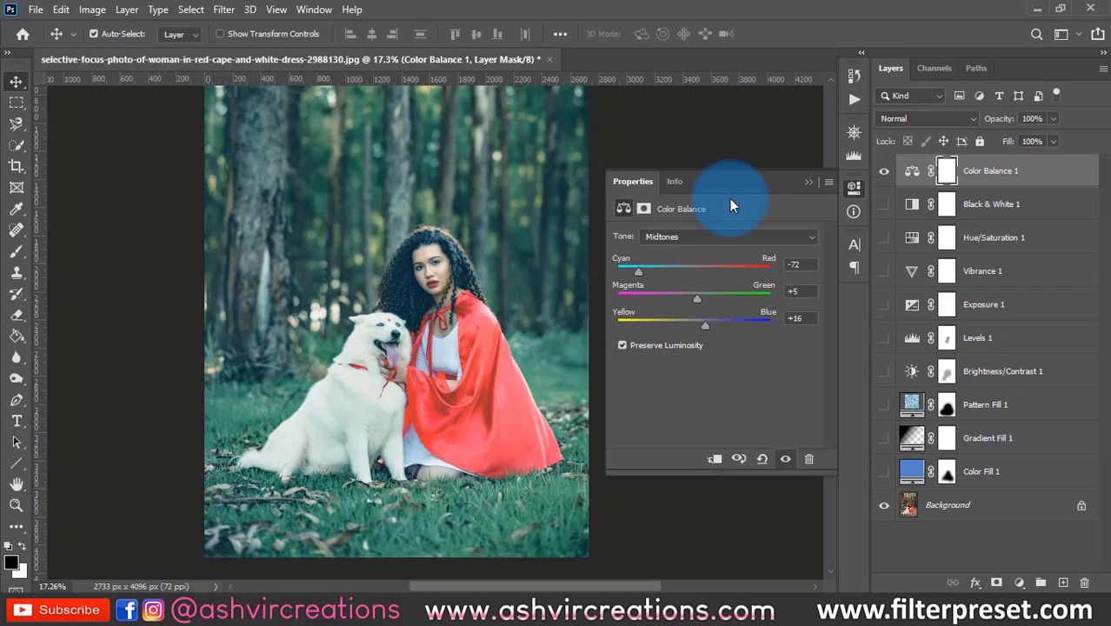
scroll(480, 217, "down", 2)
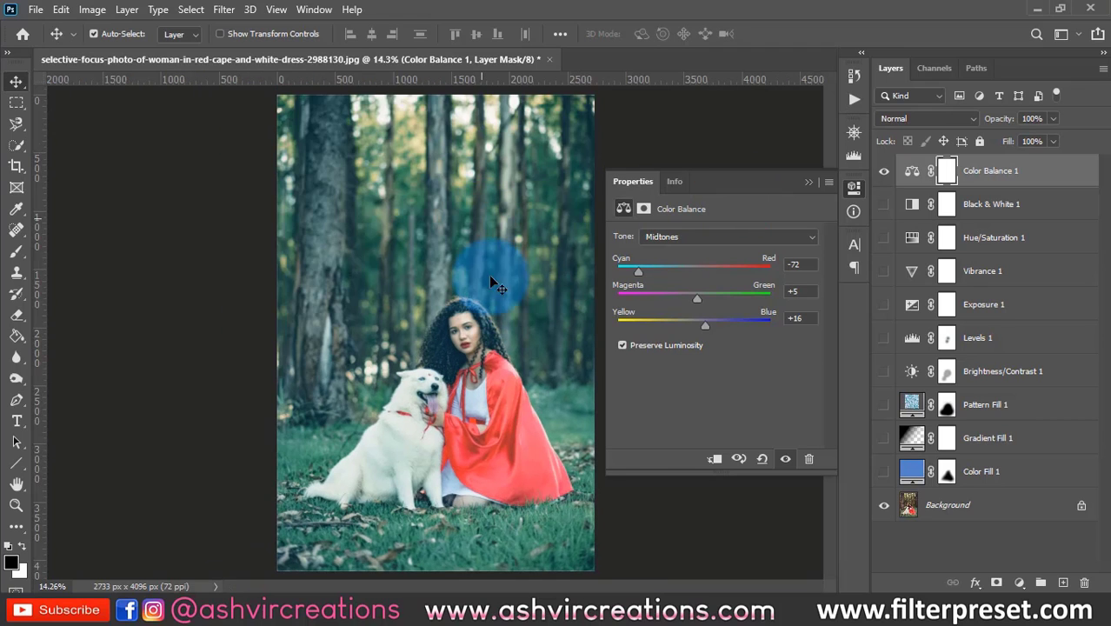
scroll(522, 304, "up", 3)
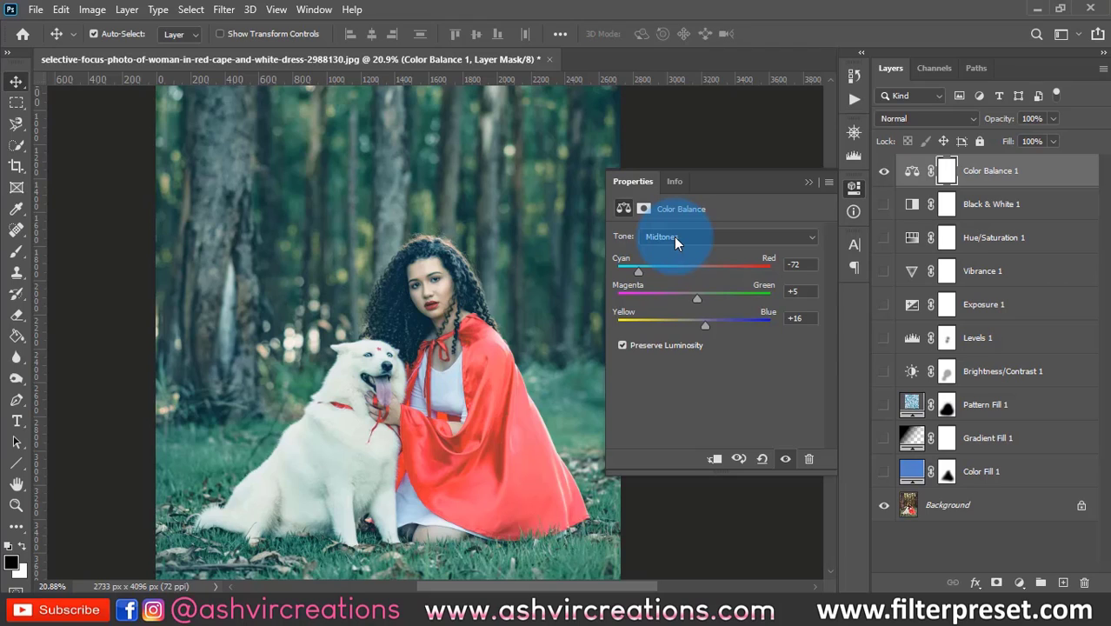
Shift the Color Balance shadows strongly towards cyan.
left_click(676, 237)
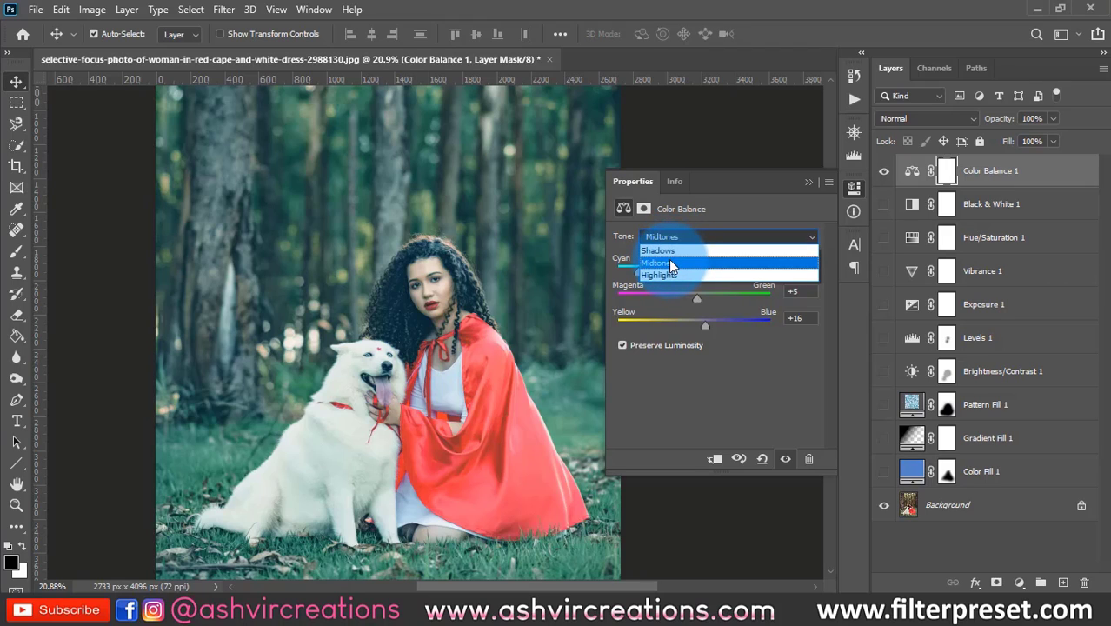
left_click(669, 251)
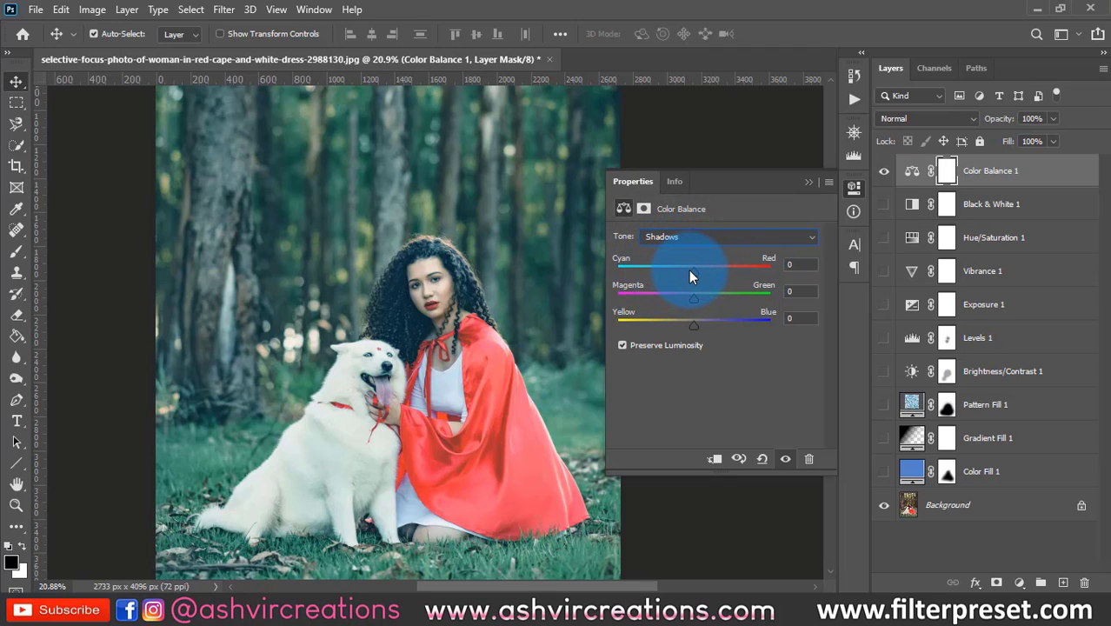
left_click_drag(689, 271, 625, 259)
Reset all three Color Balance midtone values to 0.
left_click(696, 237)
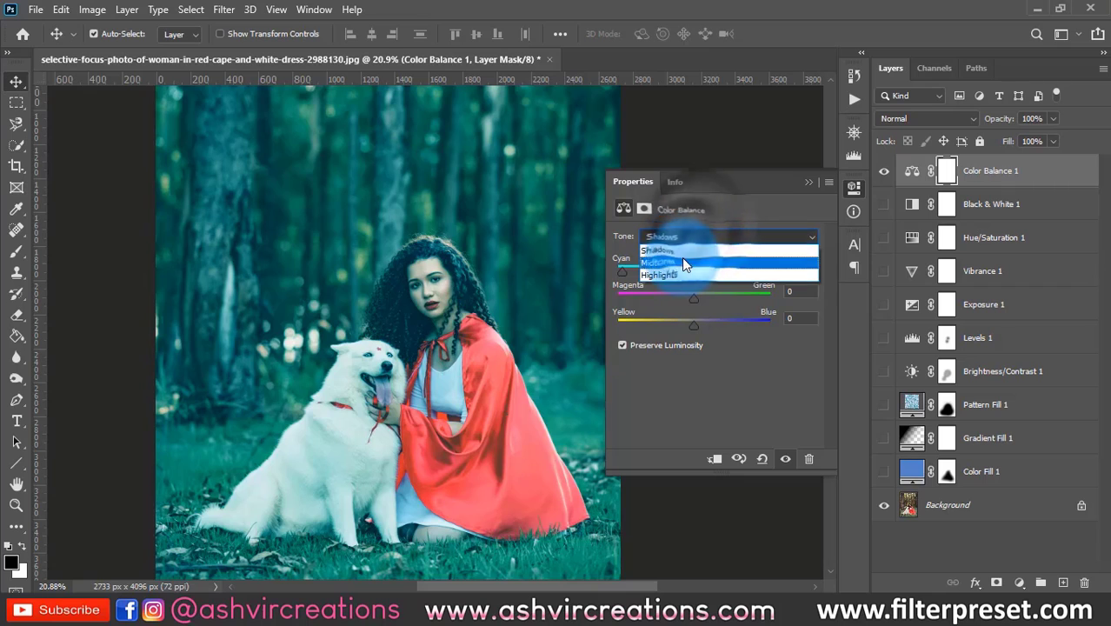
left_click(682, 262)
left_click_drag(807, 266, 706, 260)
type("0")
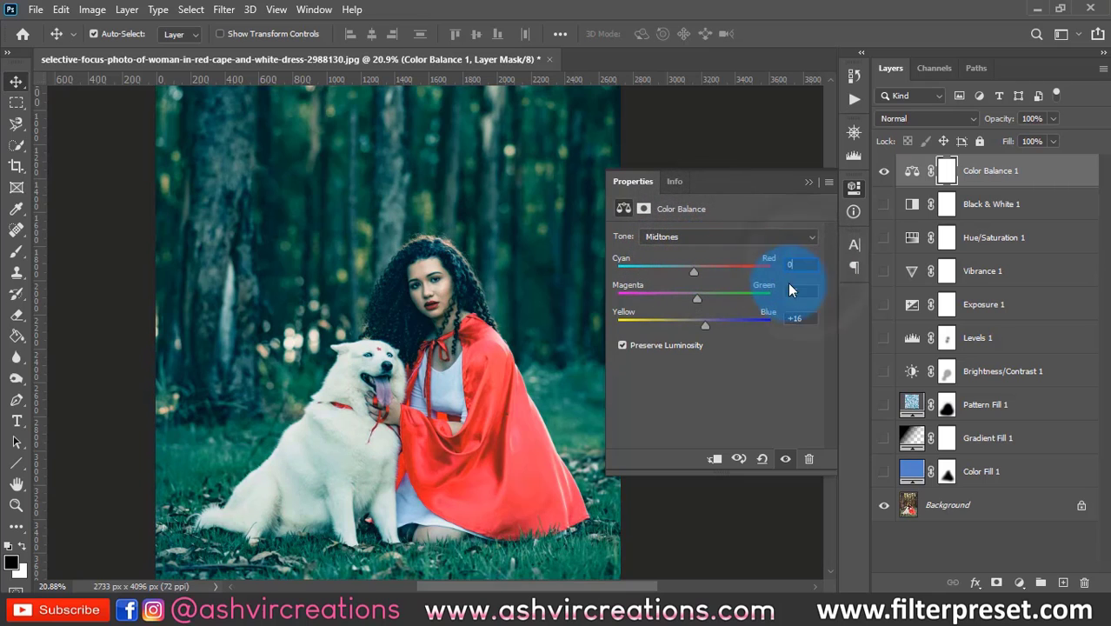
left_click_drag(809, 292, 761, 319)
type("00")
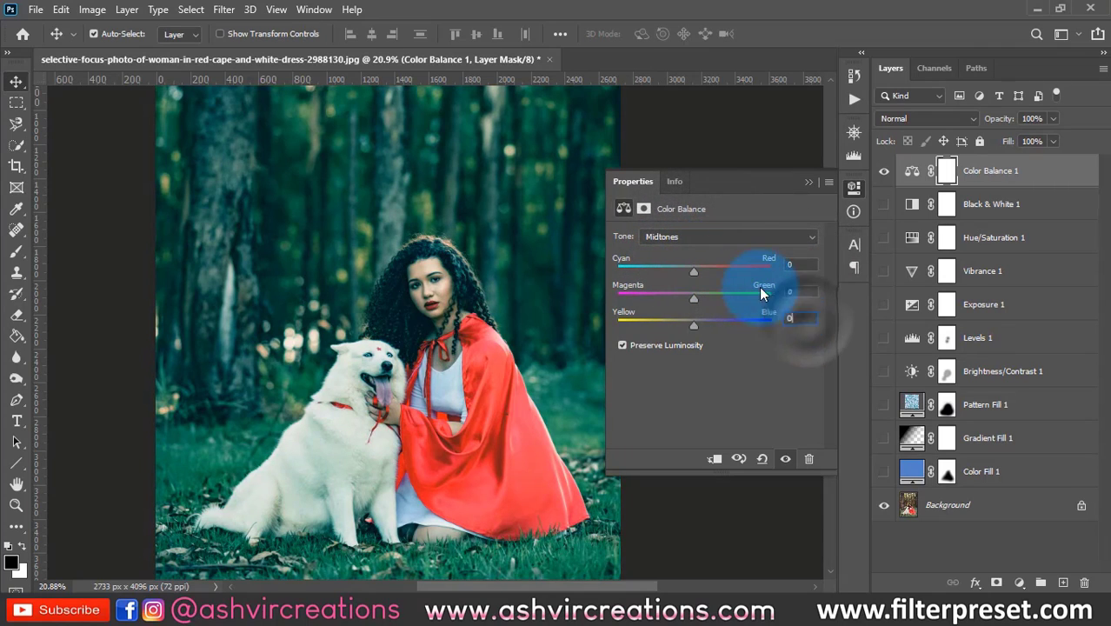
Set the Color Balance shadows to -38 Cyan–Red, -13 Magenta–Green and +6 Yellow–Blue.
left_click(715, 237)
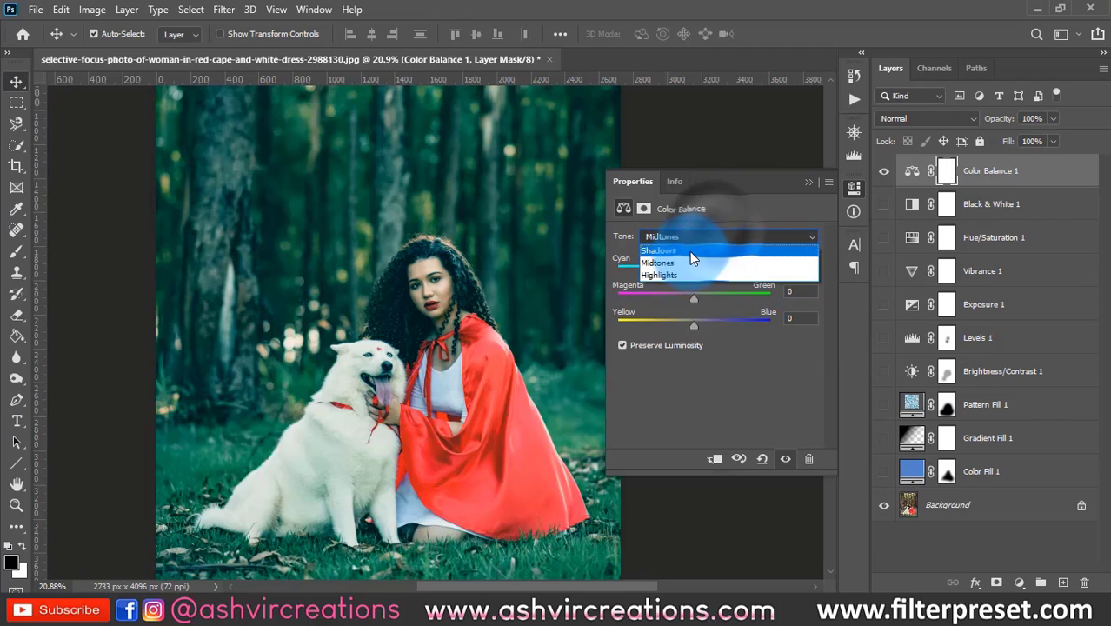
left_click(689, 251)
left_click_drag(641, 268, 663, 261)
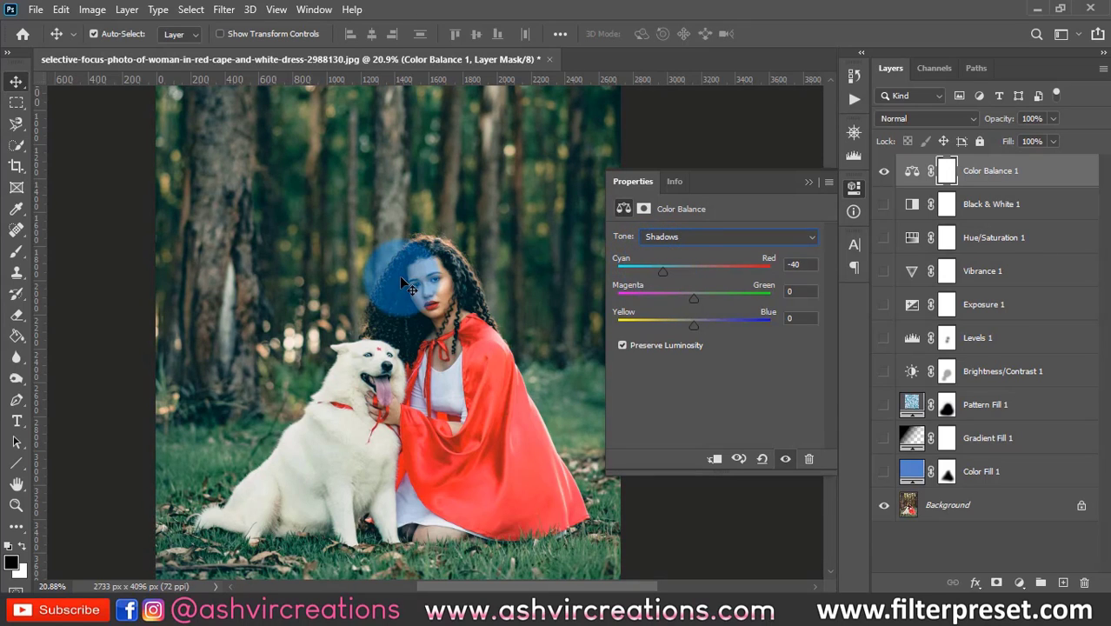
left_click_drag(660, 271, 697, 322)
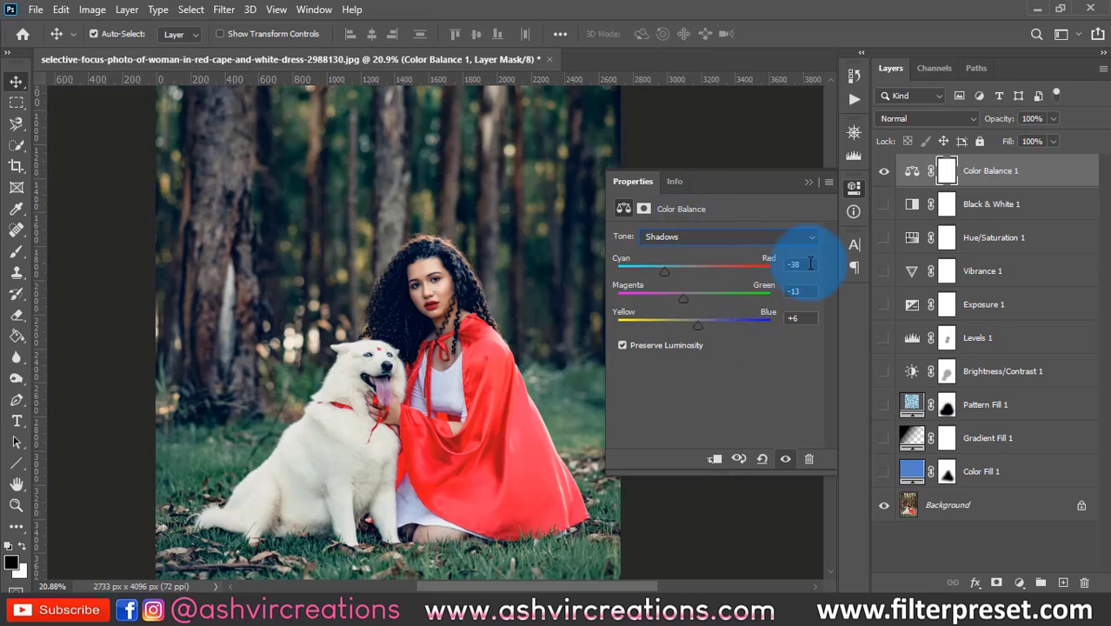
Reset all three Color Balance shadow values to 0.
type("0")
left_click(786, 291)
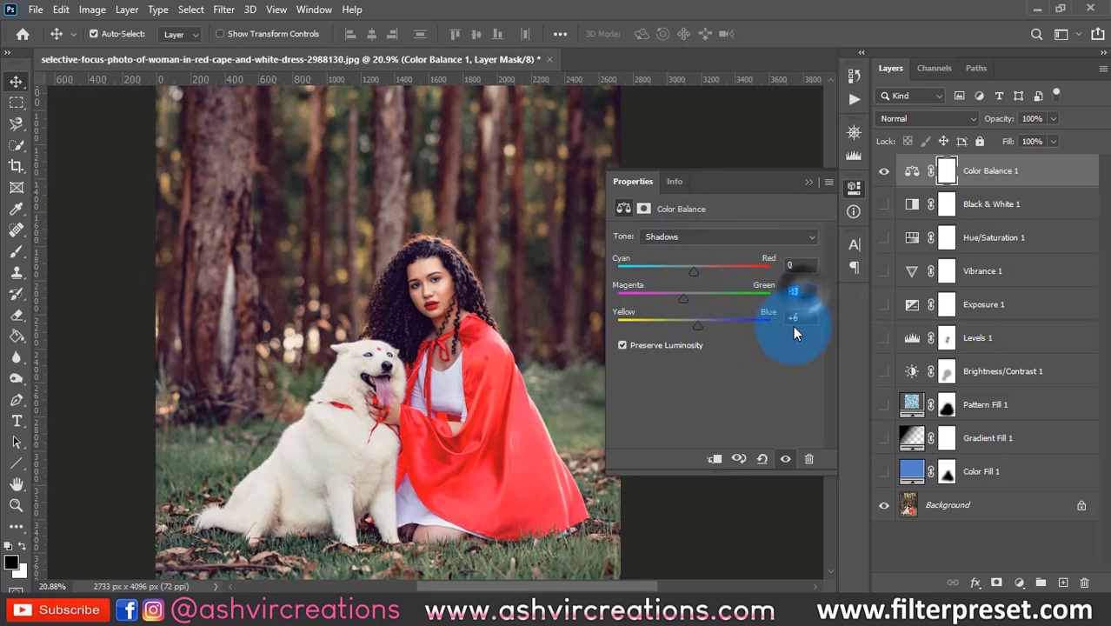
type("0")
left_click_drag(807, 318, 760, 318)
type("0")
Shift the Color Balance highlights towards cyan, trying -100 and -48, fine-tune the balance on the white dog, and collapse the adjustment settings.
left_click(683, 238)
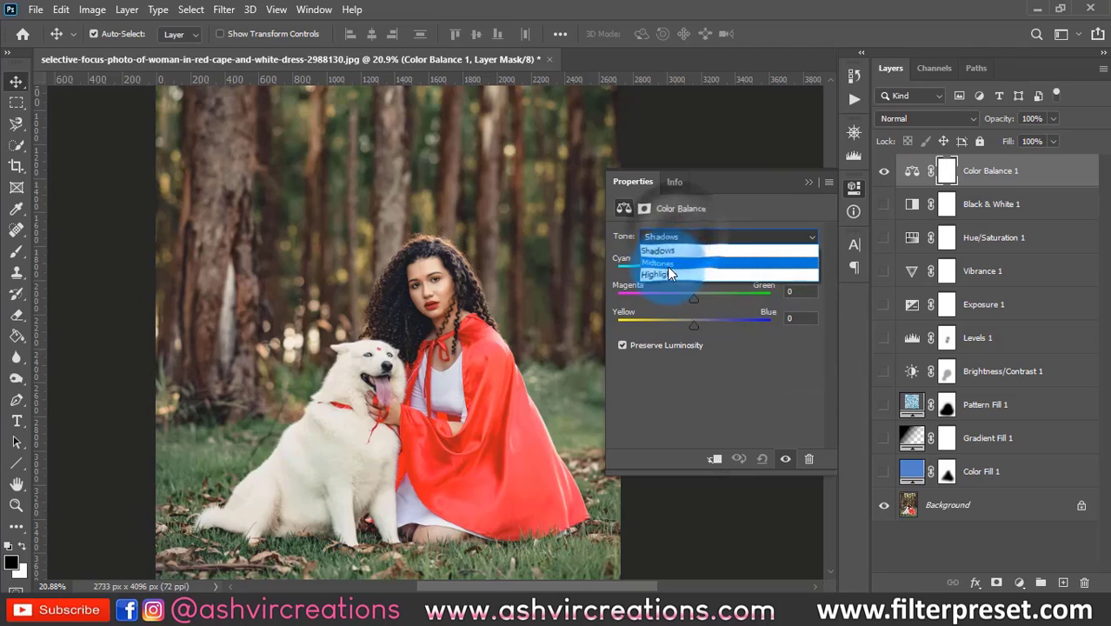
left_click(665, 275)
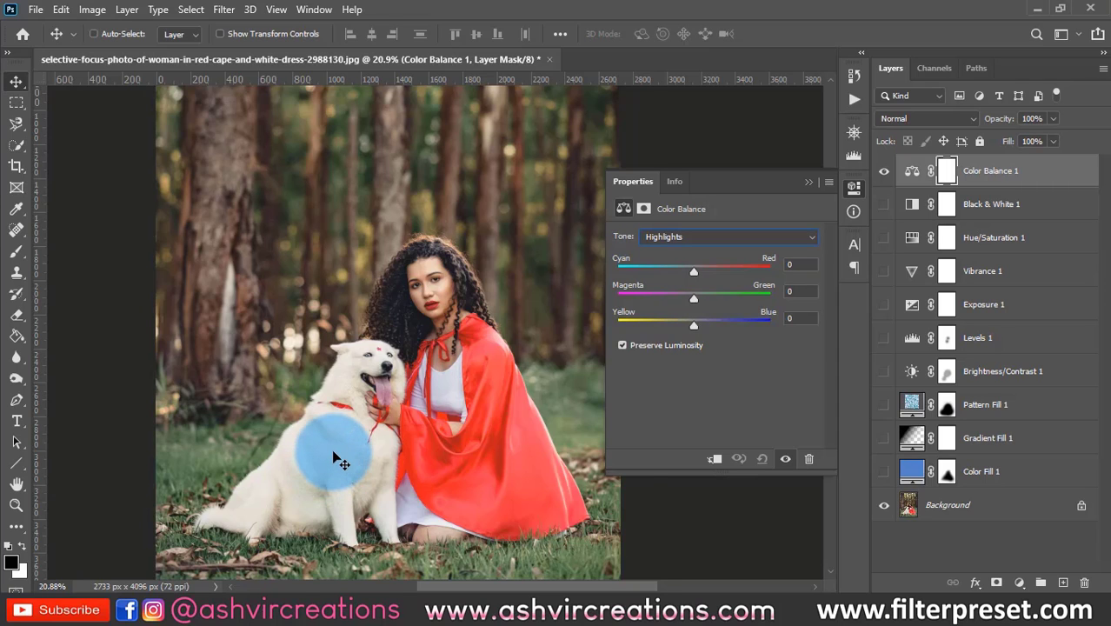
key("ctrl+plus")
left_click_drag(335, 452, 355, 300)
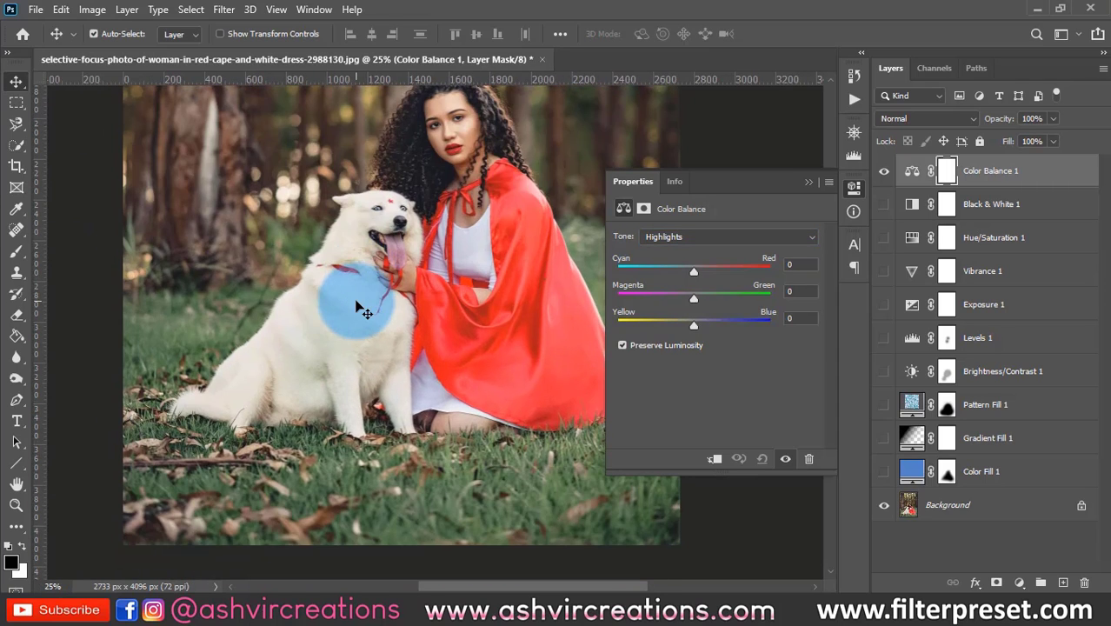
left_click_drag(693, 271, 611, 272)
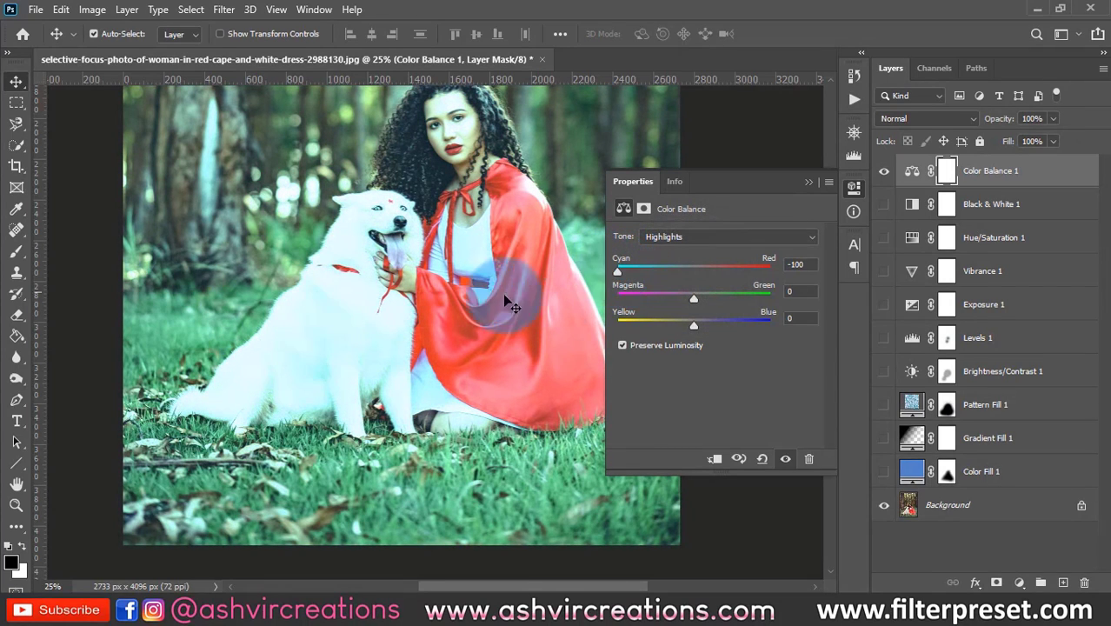
left_click_drag(618, 271, 656, 277)
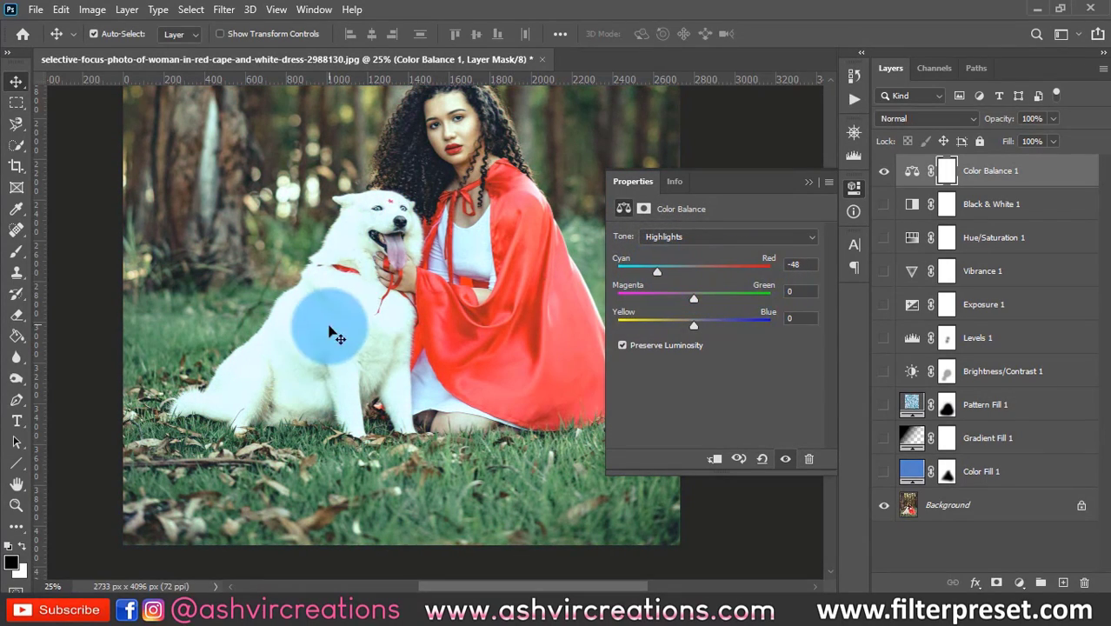
left_click_drag(664, 270, 711, 326)
left_click(807, 181)
key("ctrl+0")
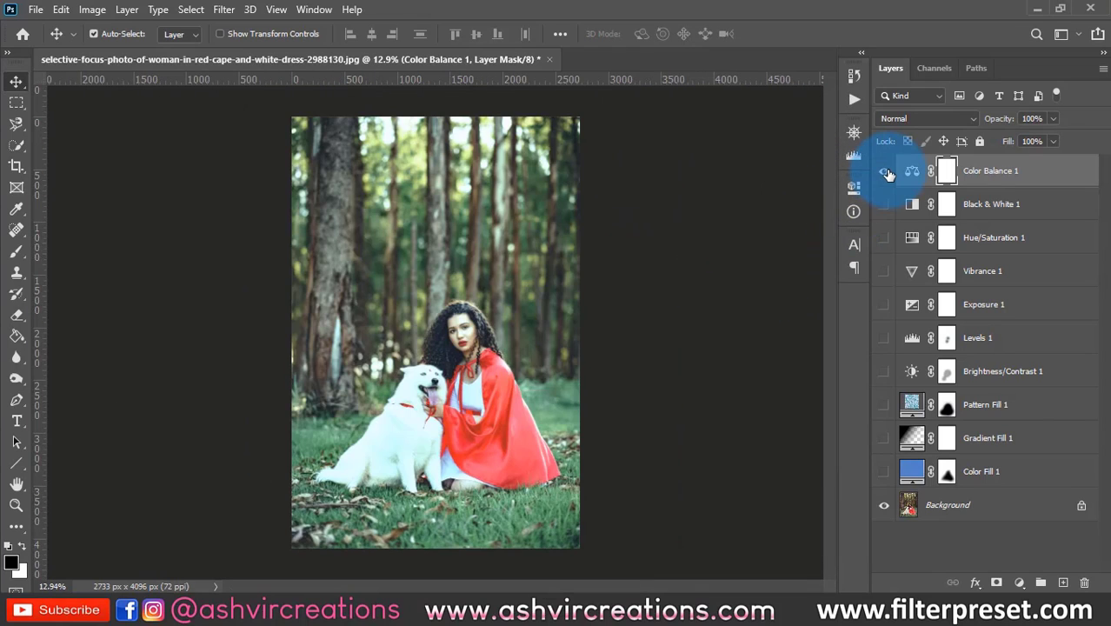
Hide the Color Balance layer, add a Photo Filter adjustment layer on top, and look through its filter presets, keeping Warming Filter (85).
left_click(885, 172)
left_click(1020, 583)
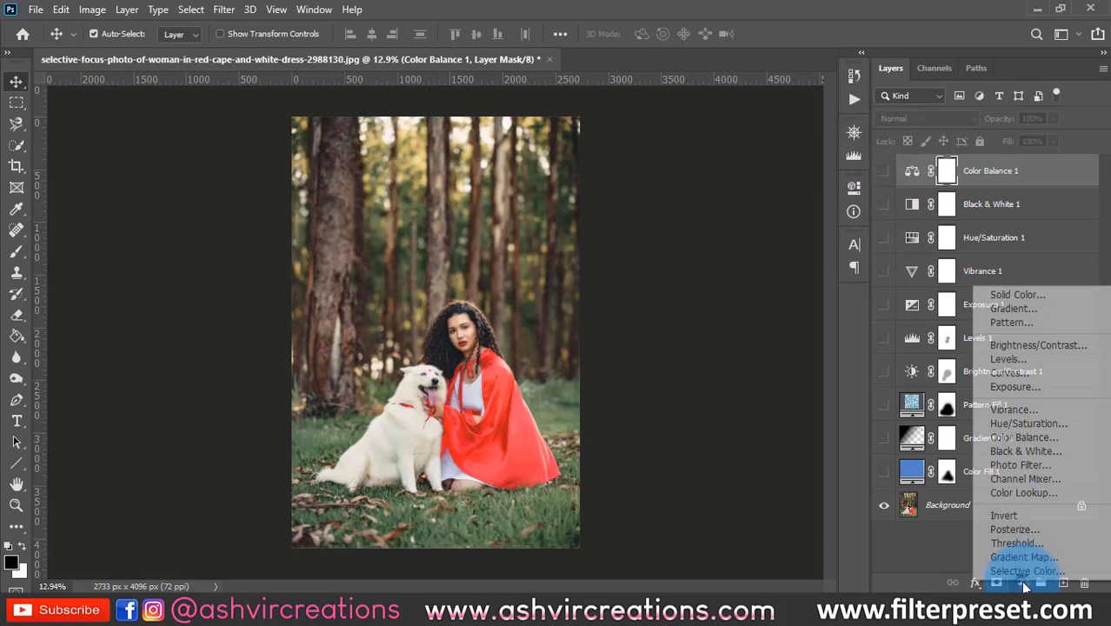
left_click(1015, 468)
left_click(1010, 468)
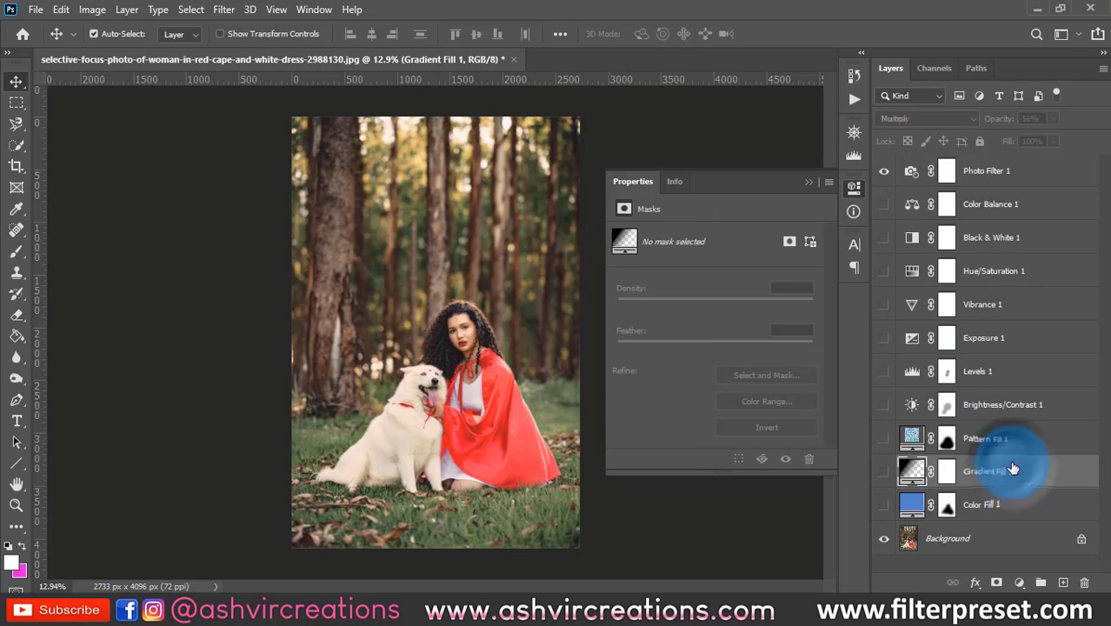
left_click(987, 170)
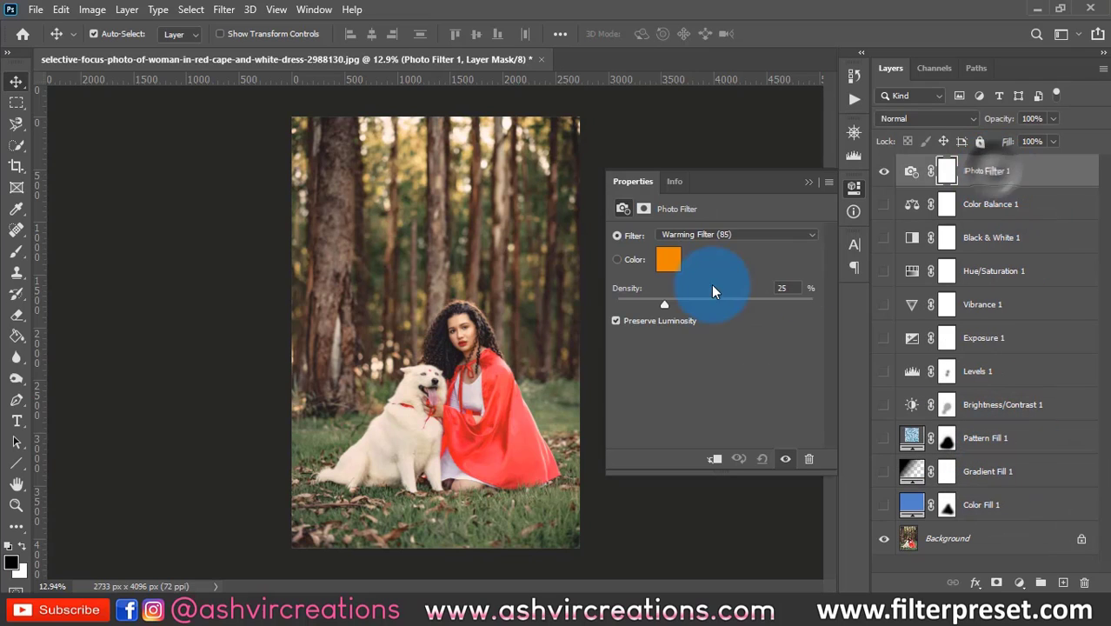
left_click(706, 237)
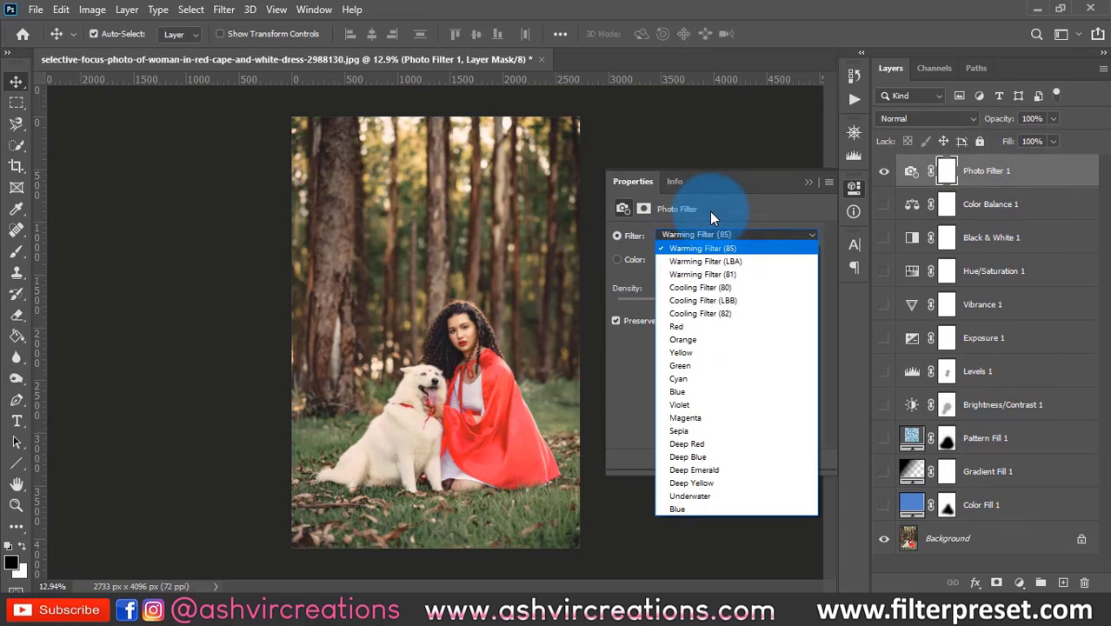
left_click(722, 206)
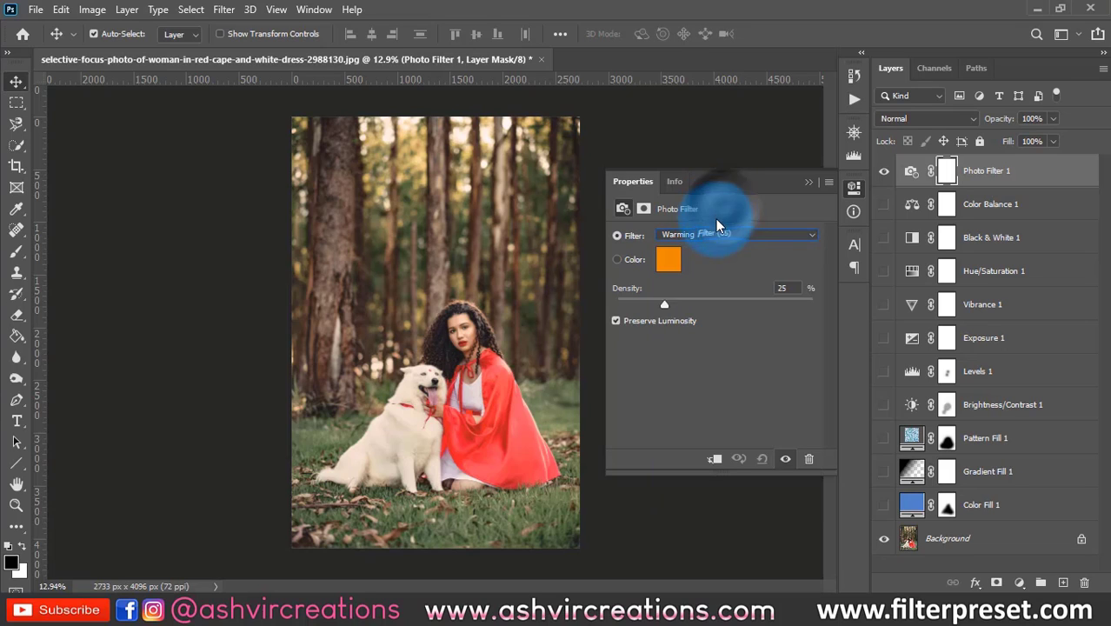
Try the Warming Filter (81), Red and Orange presets on the Photo Filter layer.
left_click(716, 233)
left_click(708, 275)
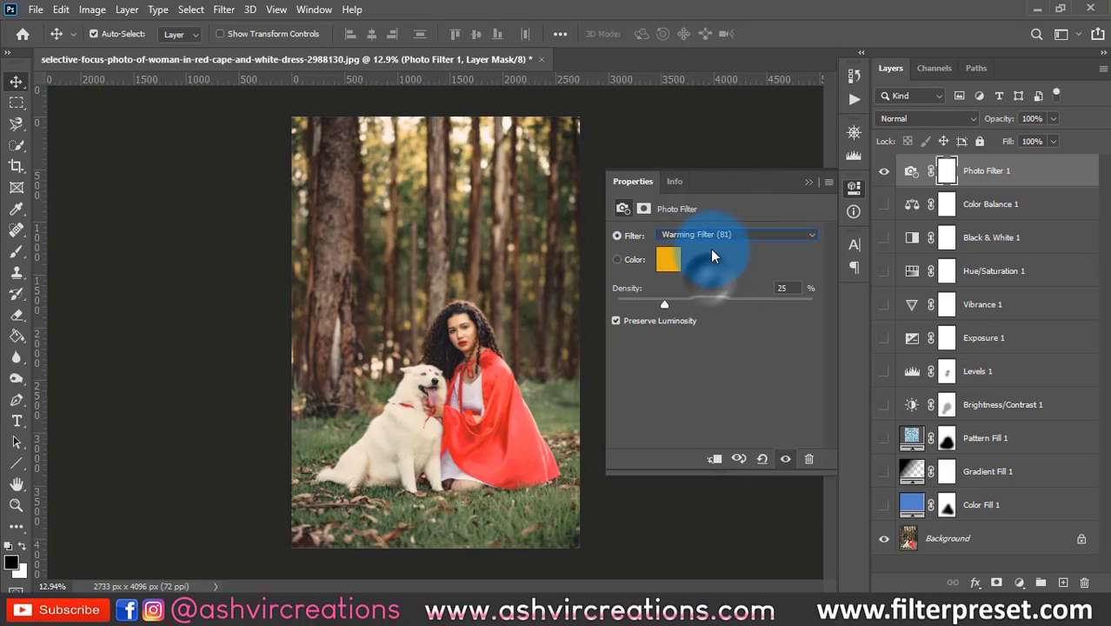
left_click(710, 239)
left_click(699, 327)
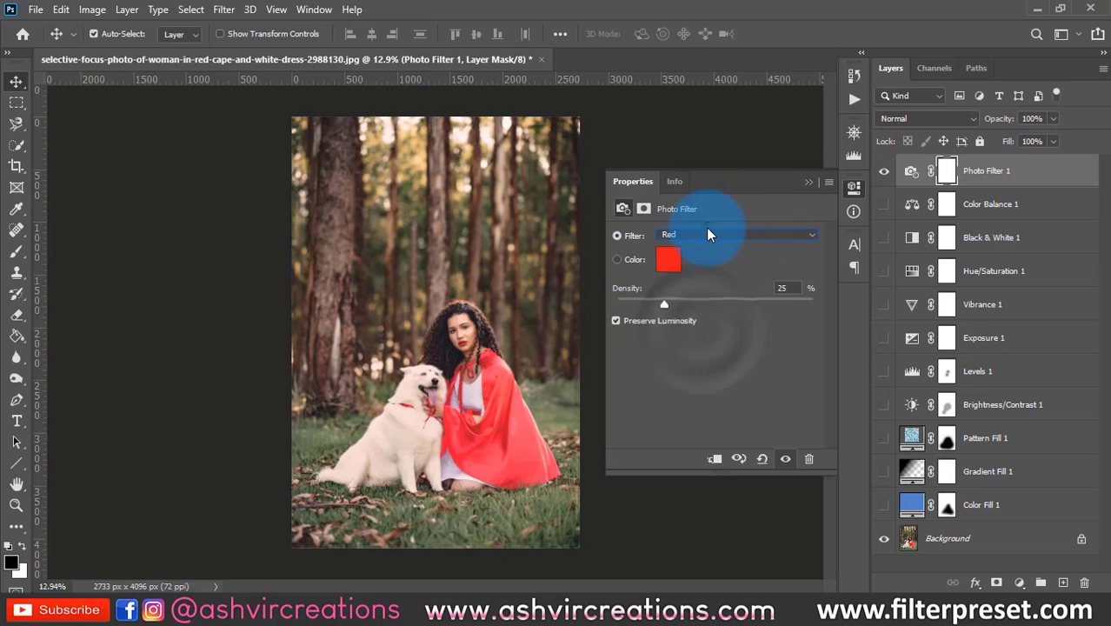
left_click(706, 231)
left_click(678, 342)
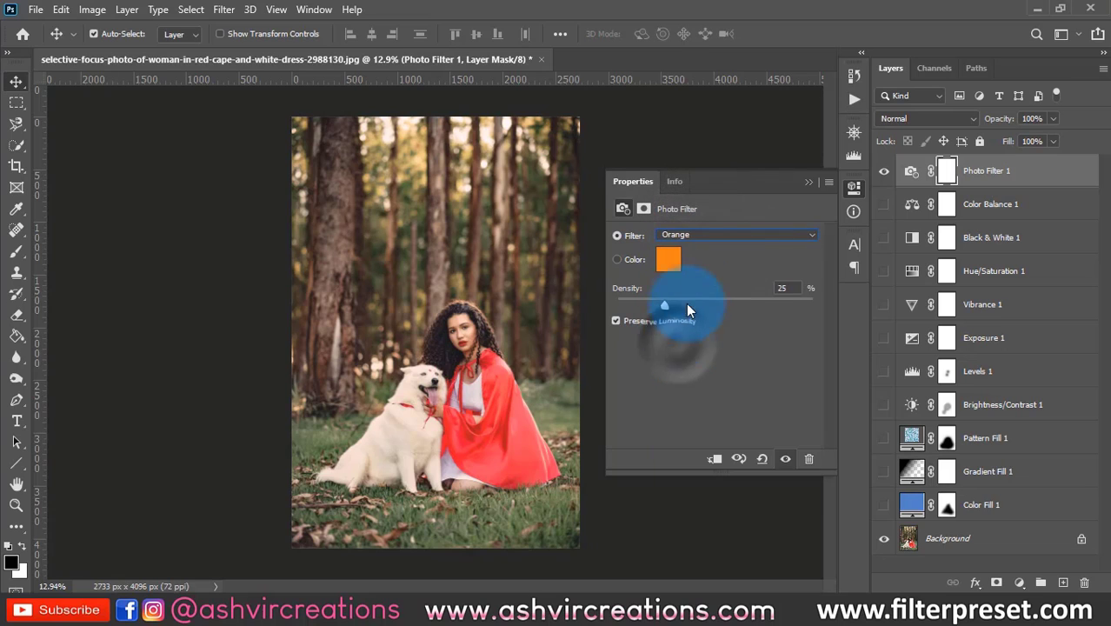
Try the Blue preset on the Photo Filter layer and set its density to 67%.
left_click(702, 231)
left_click(678, 390)
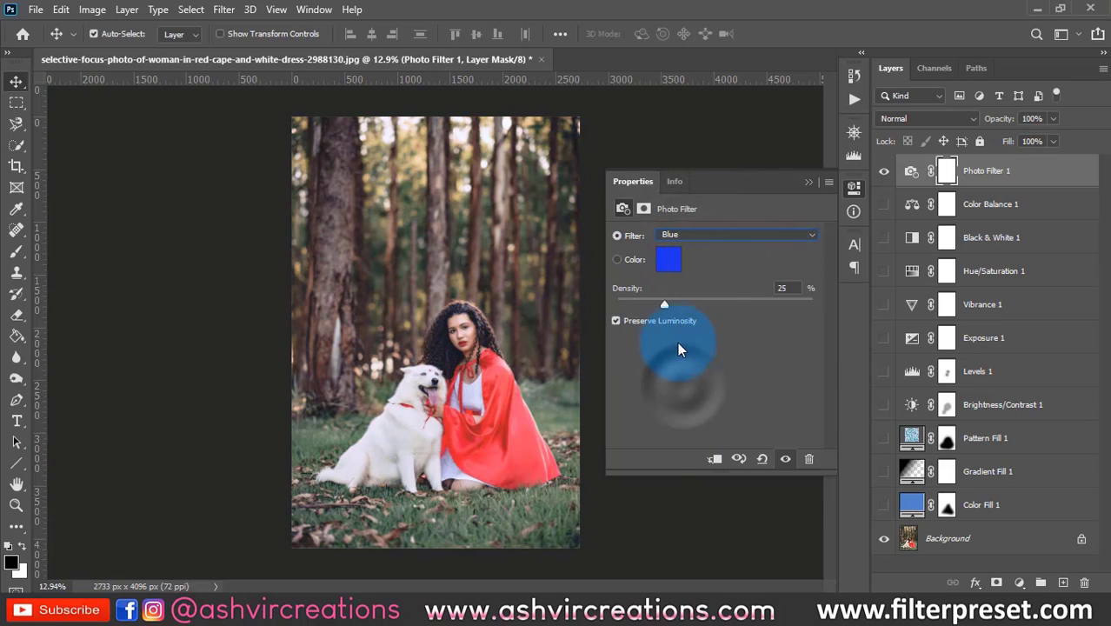
left_click_drag(663, 301, 781, 289)
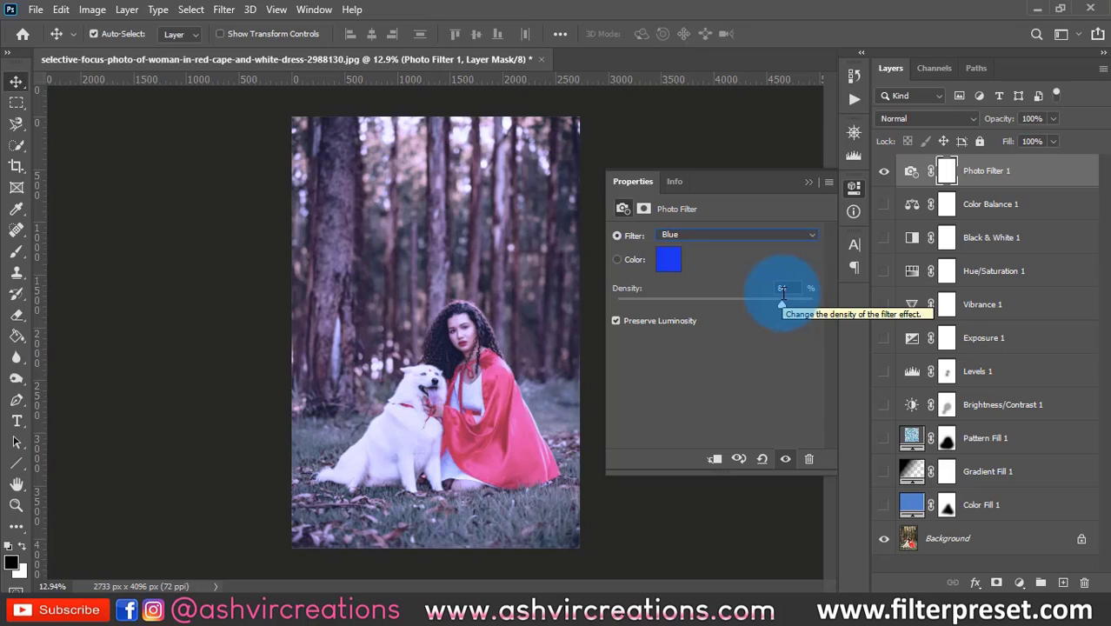
left_click_drag(780, 299, 747, 299)
Try the Magenta, Cooling Filter (80) and Cooling Filter (LBB) presets on the photo.
left_click(693, 235)
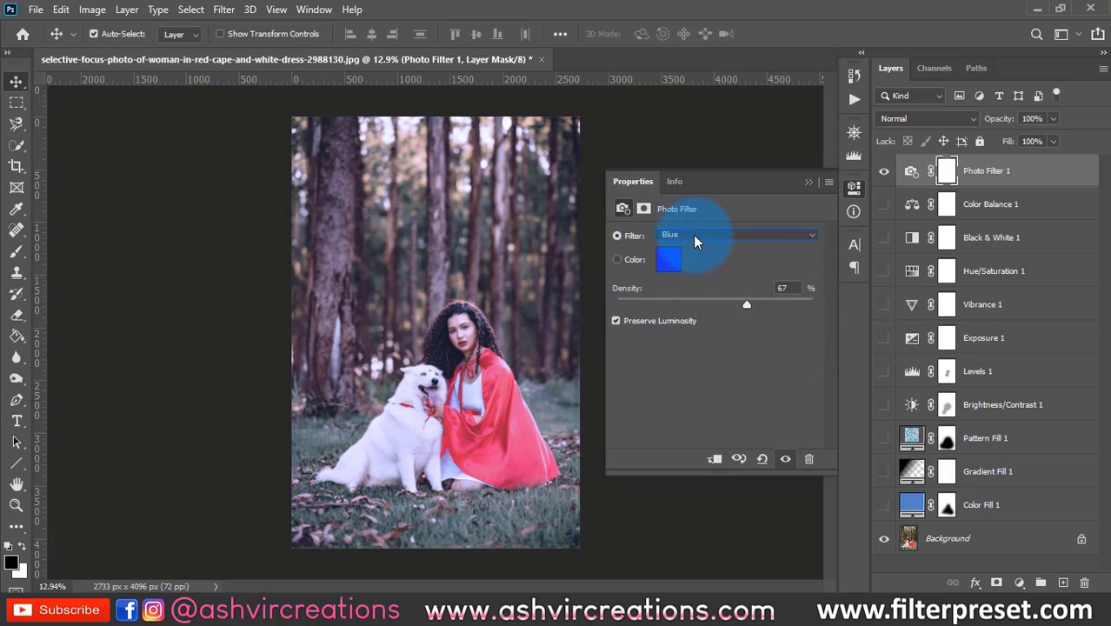
left_click(686, 417)
left_click(691, 235)
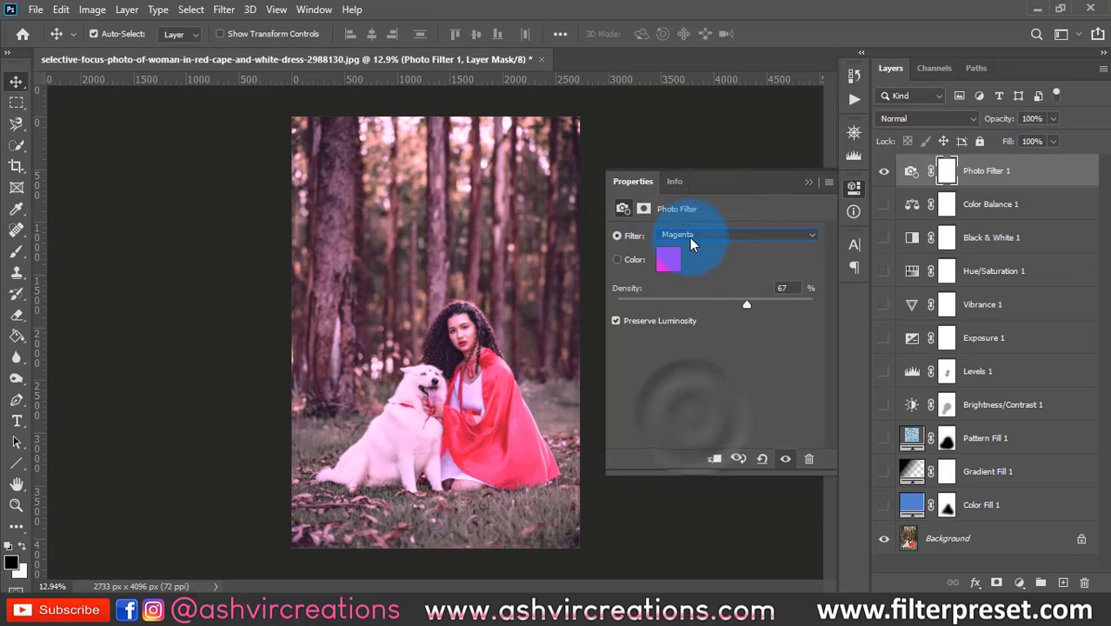
left_click(700, 288)
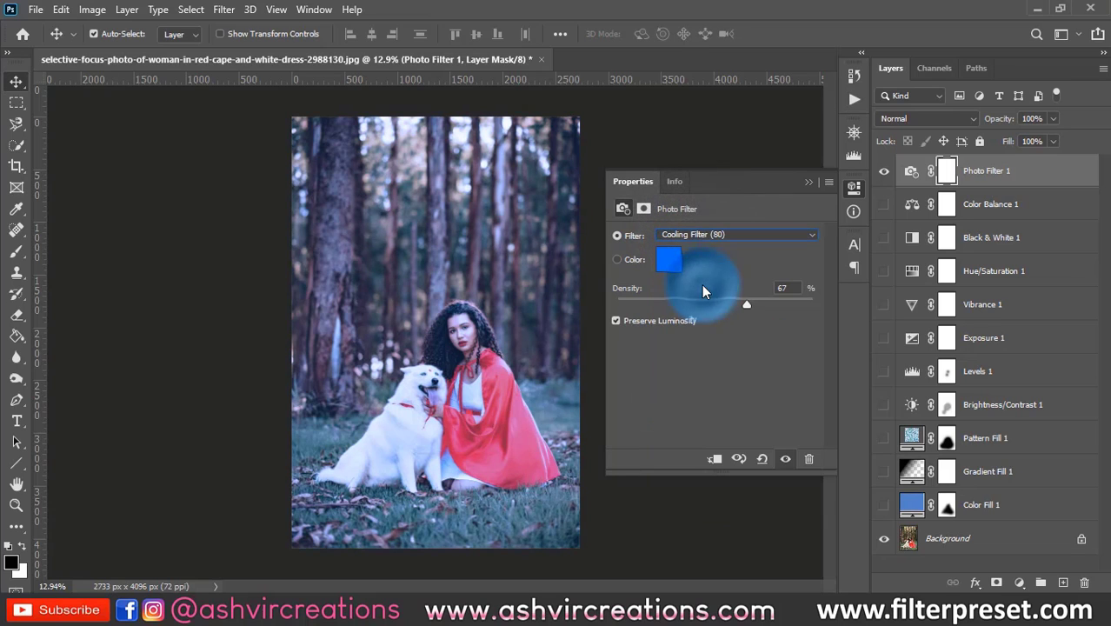
left_click(699, 241)
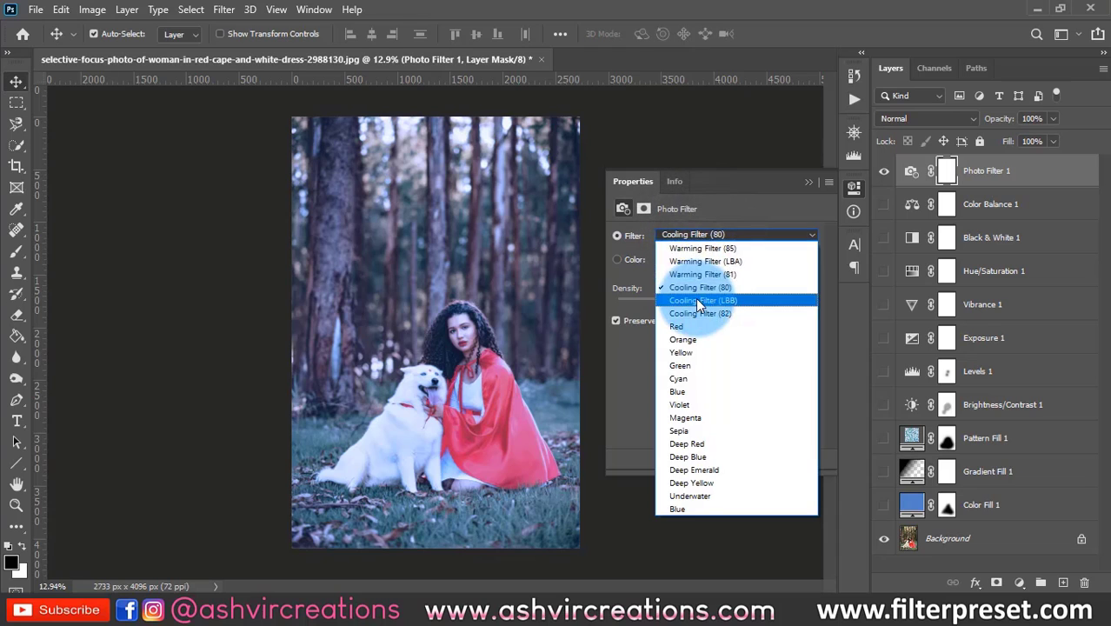
left_click(695, 295)
Try the Deep Blue photo filter preset, raising its density to 65% and lowering it to 34%.
left_click(704, 237)
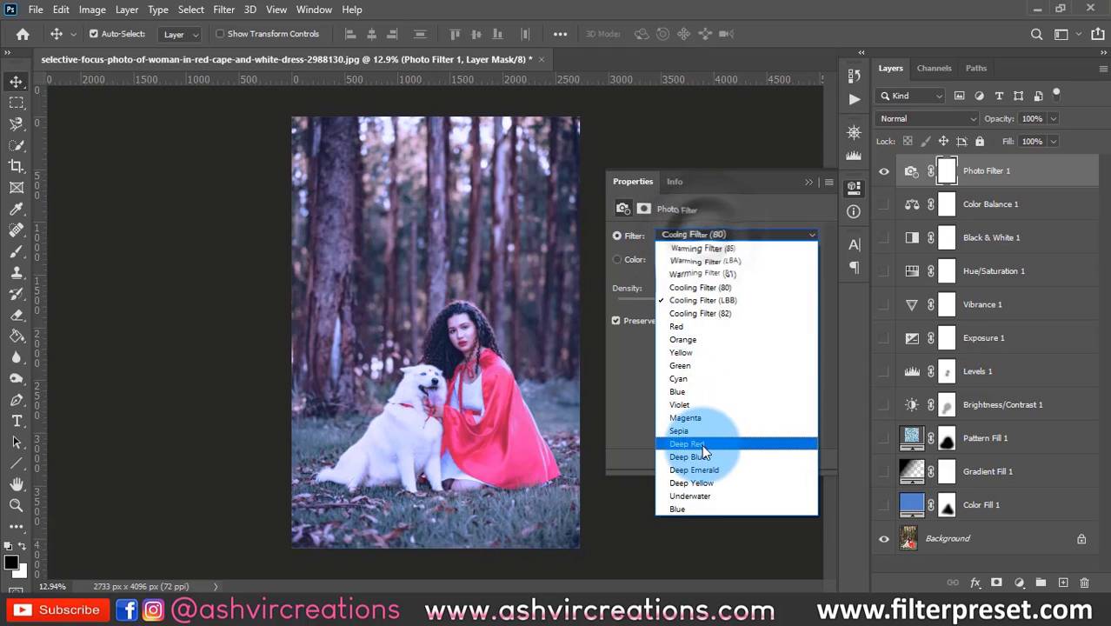
left_click(704, 455)
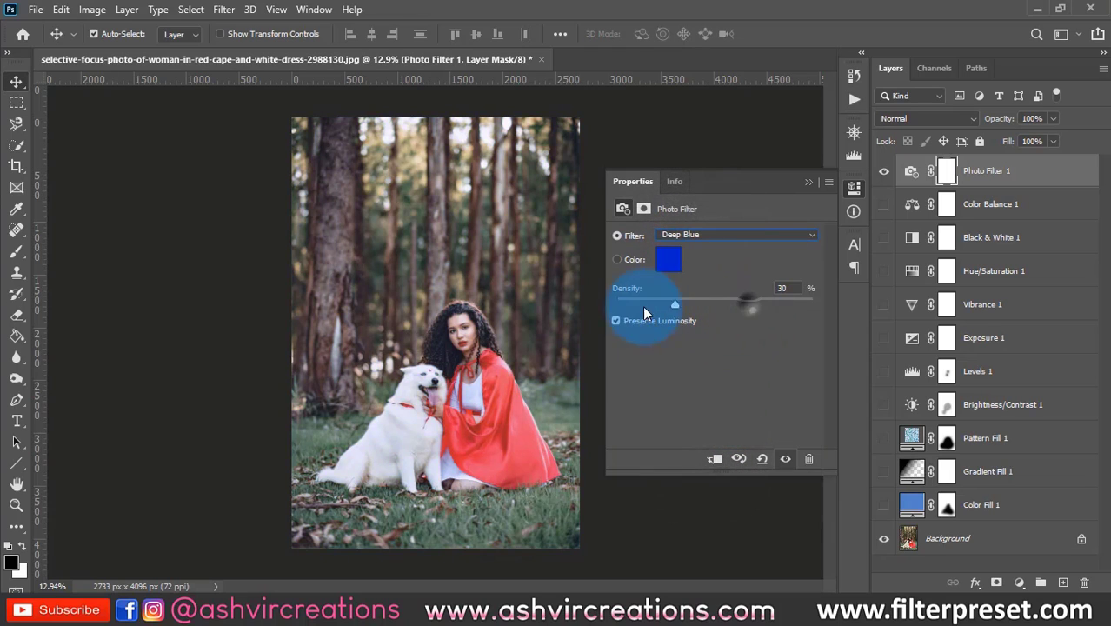
mouse_move(642, 305)
left_mouse_down()
mouse_move(625, 306)
mouse_move(786, 305)
mouse_move(627, 298)
left_mouse_up()
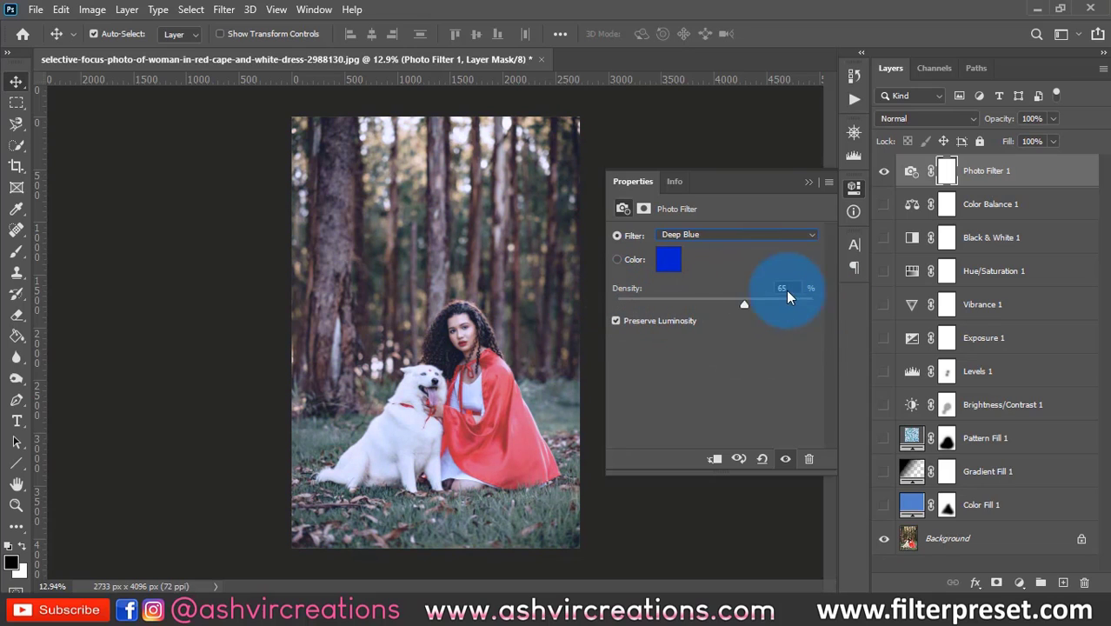
left_click_drag(788, 297, 683, 300)
Try the Deep Yellow photo filter preset with a density of 48%.
left_click(698, 235)
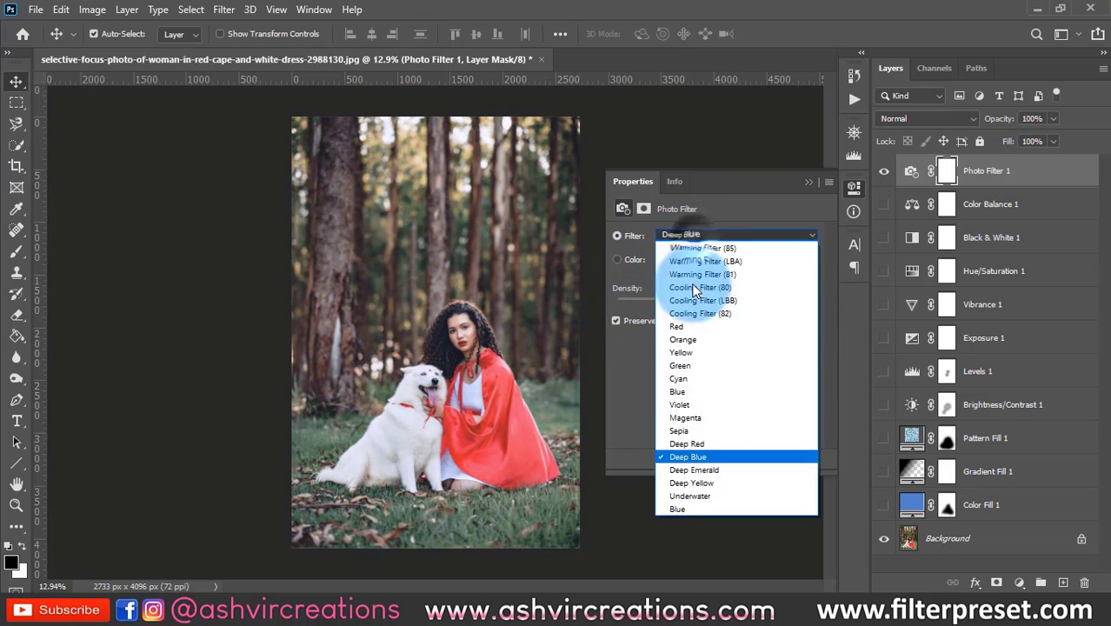
left_click(692, 477)
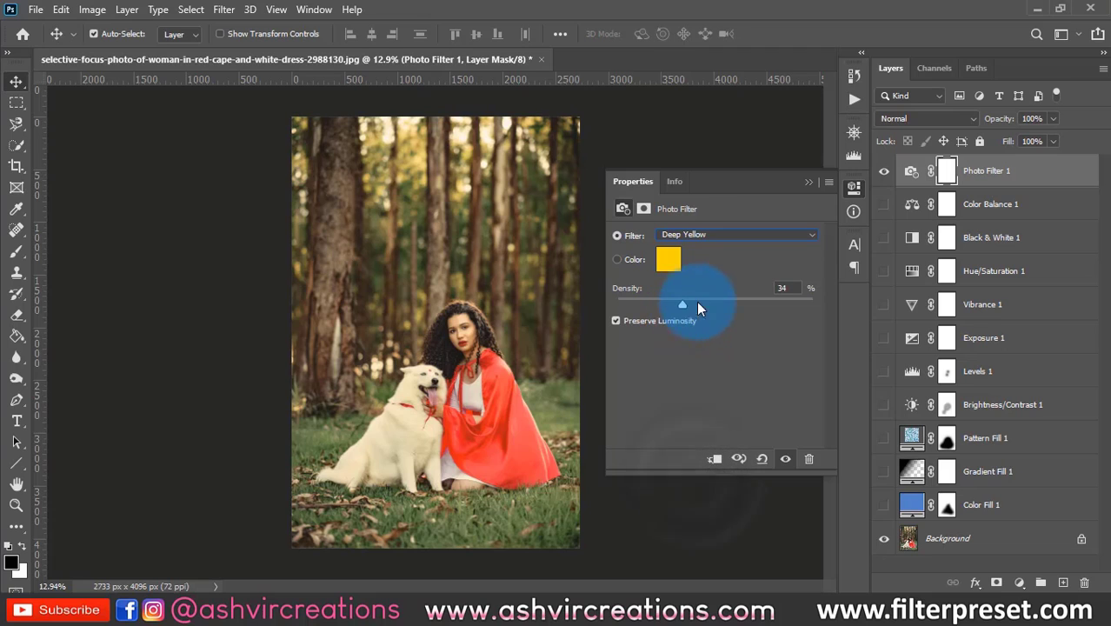
mouse_move(694, 303)
left_mouse_down()
mouse_move(753, 302)
mouse_move(673, 300)
mouse_move(708, 296)
left_mouse_up()
Give the Photo Filter a custom teal color with hue 174°, raise its density to about 77%, and collapse the adjustment settings.
left_click(667, 260)
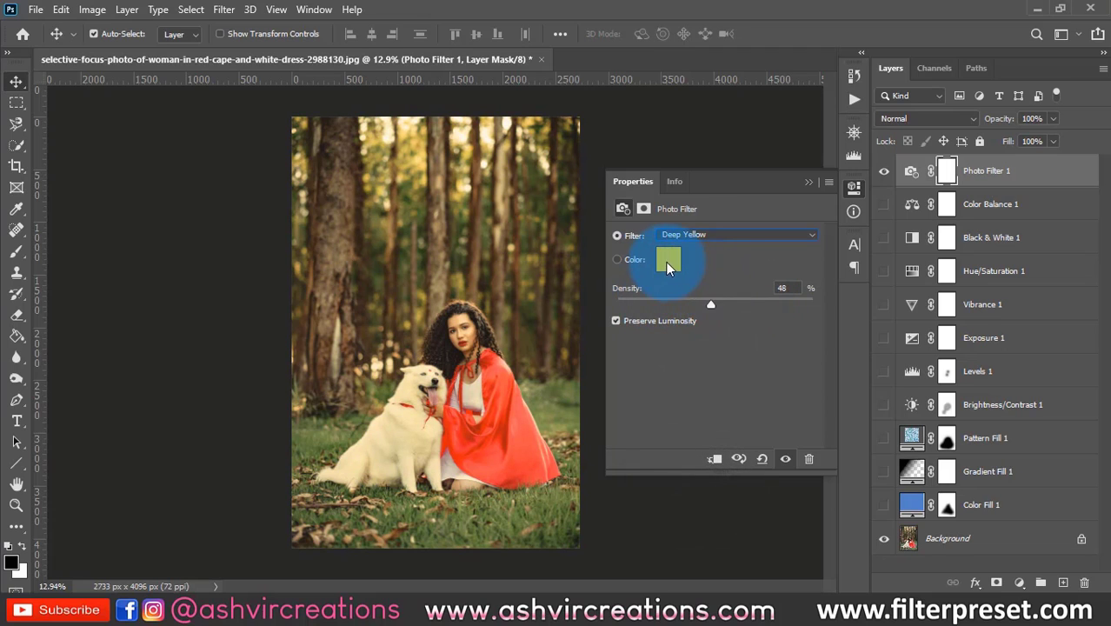
left_click_drag(886, 315, 887, 329)
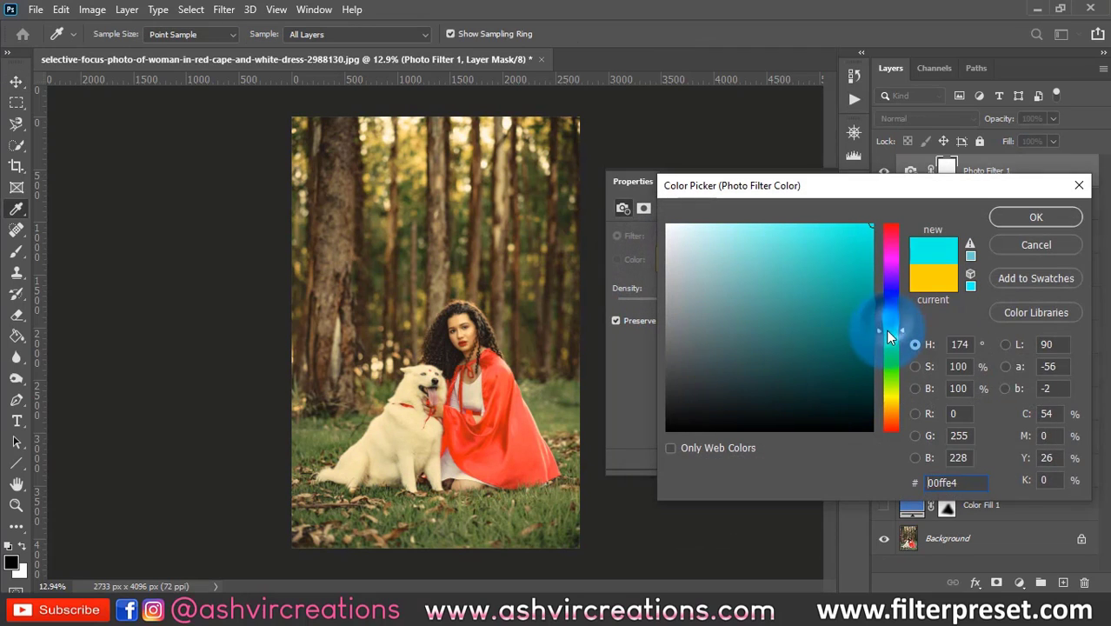
left_click_drag(851, 233, 851, 269)
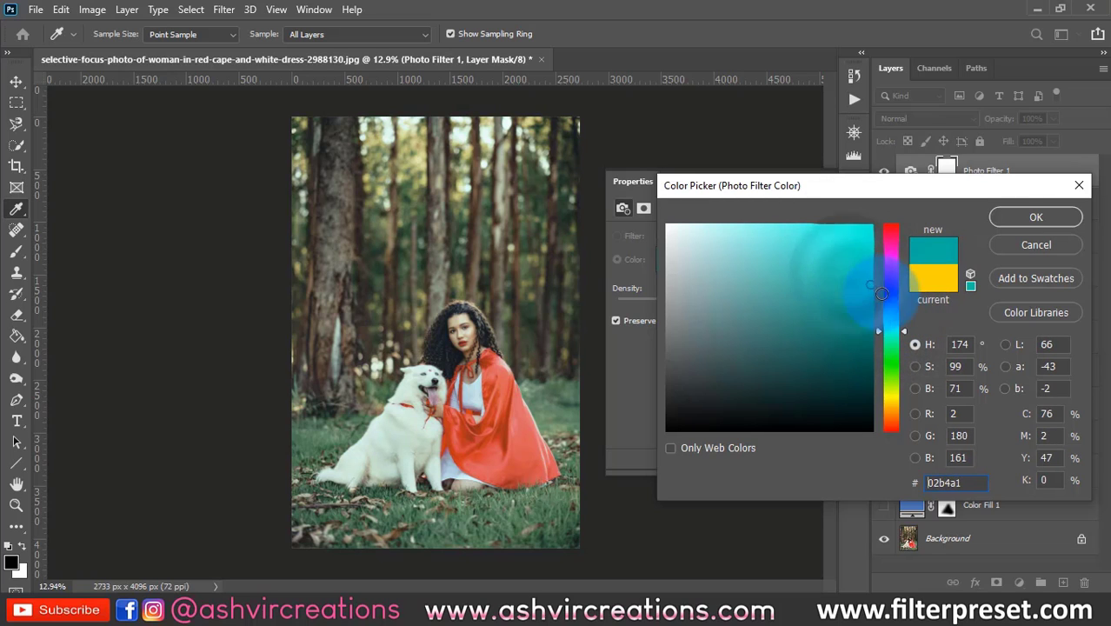
left_click(1026, 219)
left_click_drag(710, 305, 767, 299)
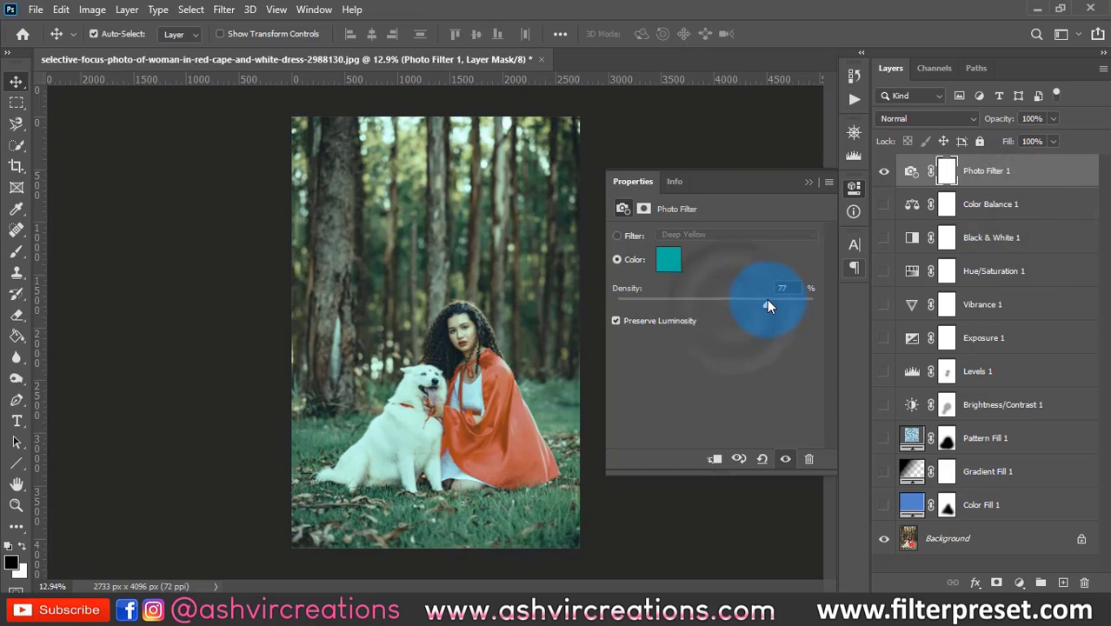
left_click(803, 183)
Toggle the Photo Filter layer's visibility several times to compare the portrait with and without it, leaving the layer hidden.
scroll(597, 373, "up", 1)
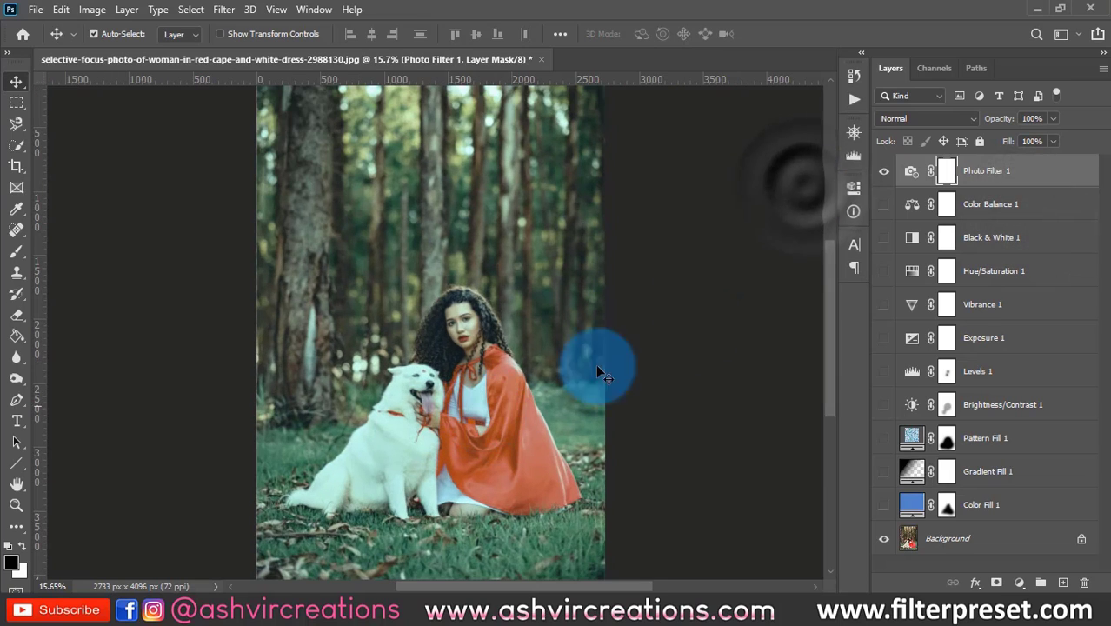
left_click(883, 172)
left_click(883, 173)
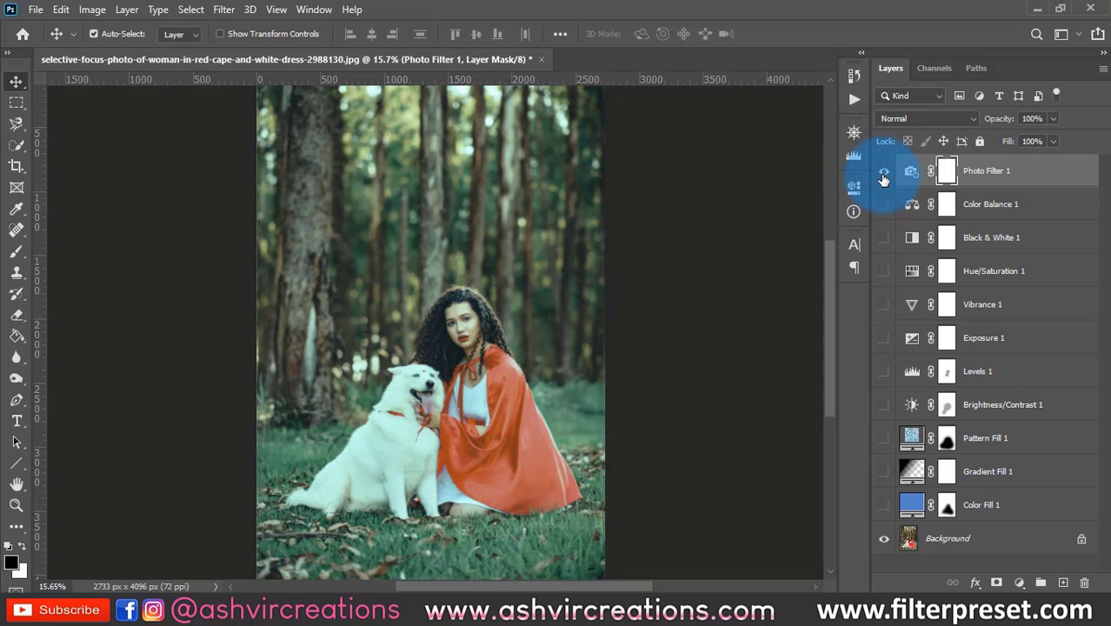
left_click(883, 174)
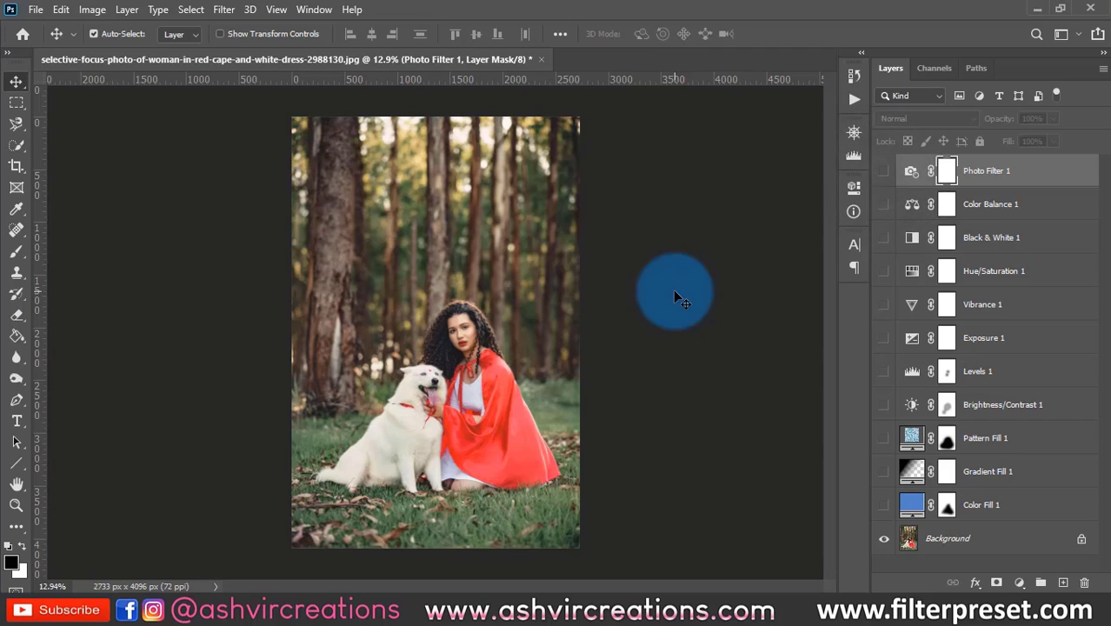
left_click(884, 171)
left_click(884, 171)
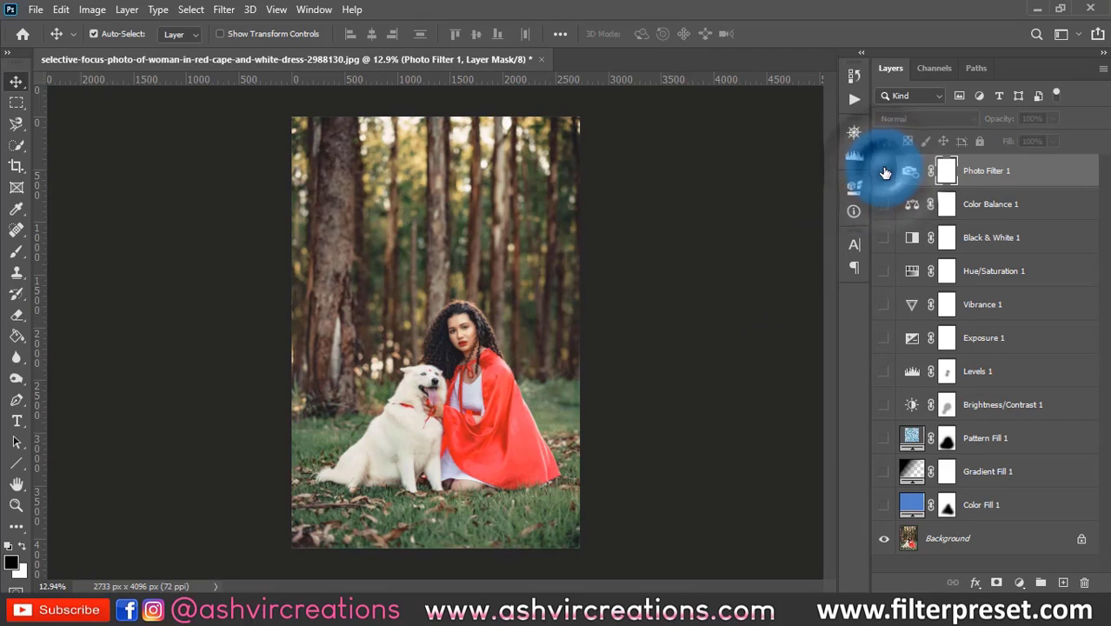
left_click(884, 172)
left_click(884, 171)
Add a Channel Mixer adjustment layer and, for the Red output channel, set Green to +22% and Blue to -65%.
left_click(1020, 582)
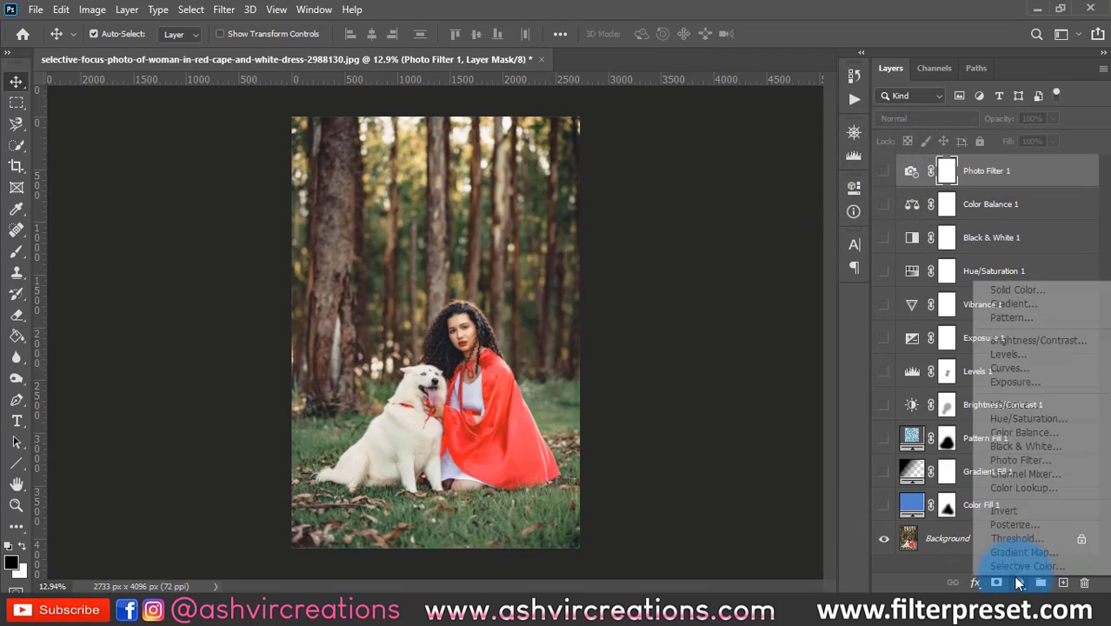
left_click(1029, 471)
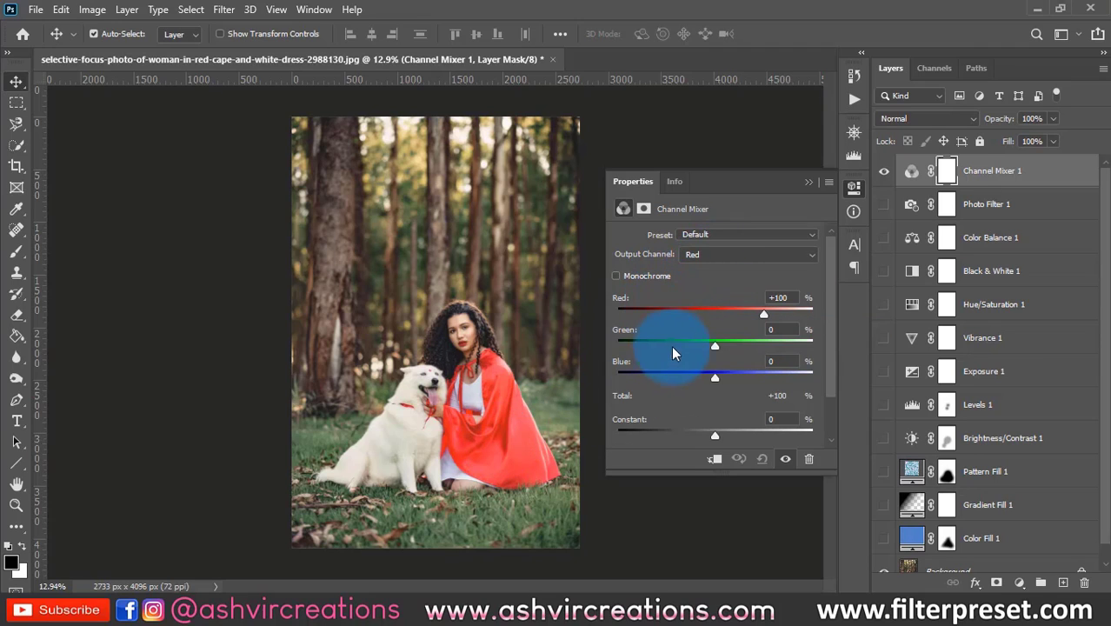
mouse_move(709, 348)
left_mouse_down()
mouse_move(659, 347)
mouse_move(755, 344)
mouse_move(727, 345)
left_mouse_up()
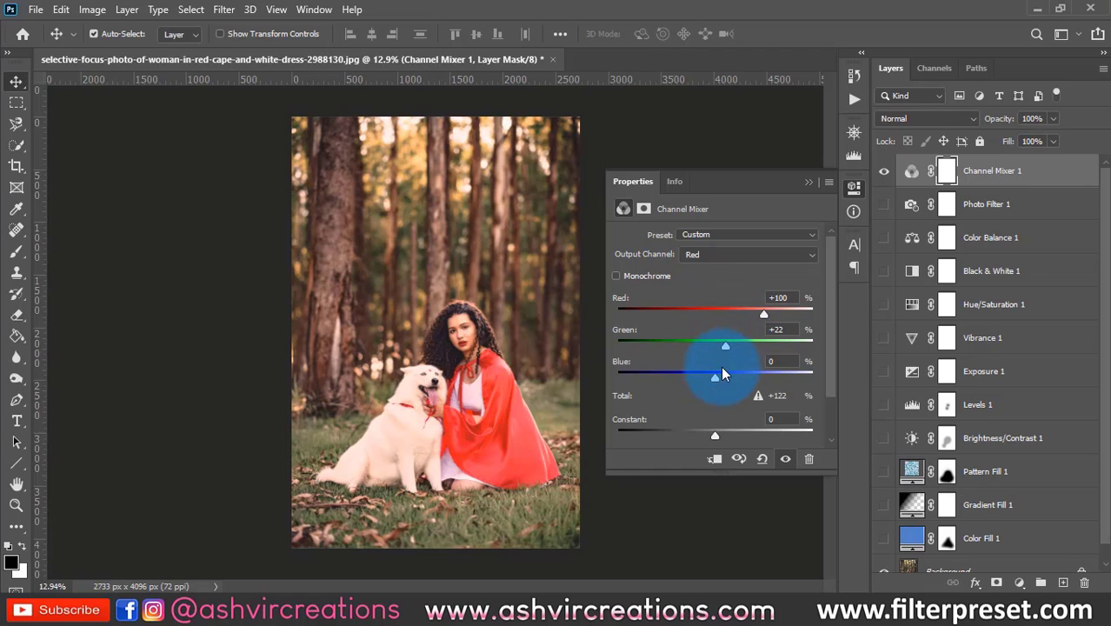
left_click_drag(716, 375, 683, 374)
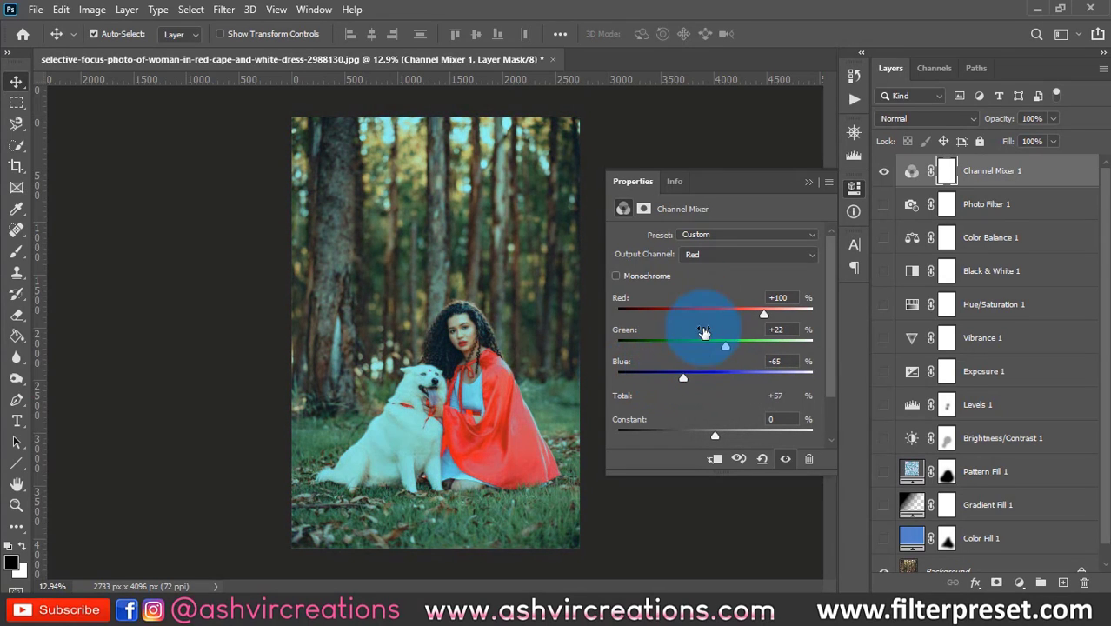
Set Red to +13% for the Channel Mixer's Green output channel and collapse the adjustment settings.
left_click(714, 249)
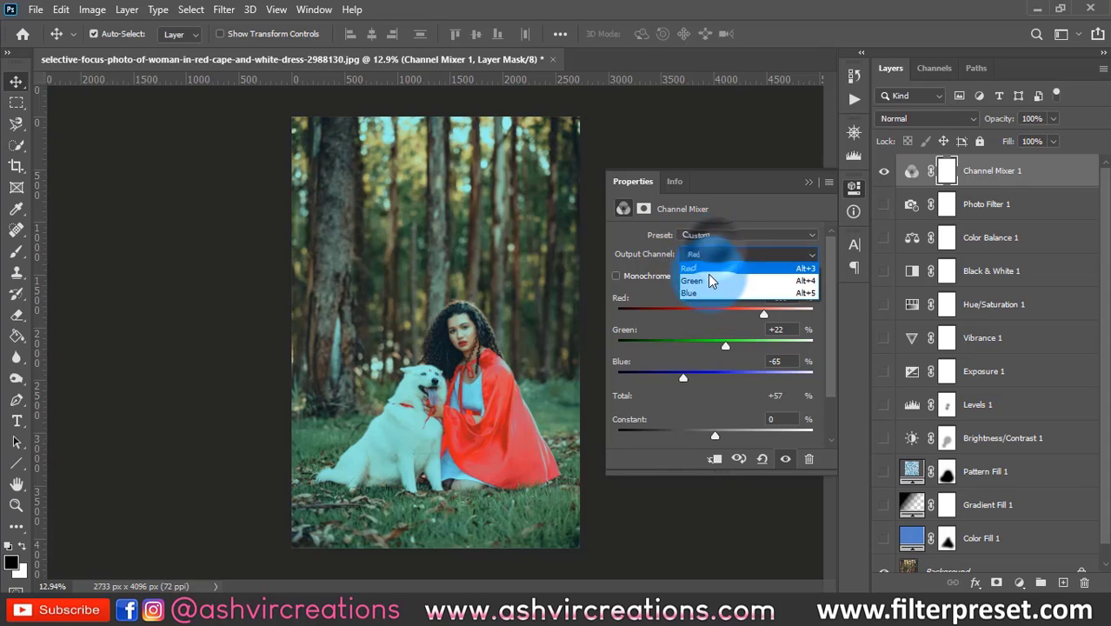
left_click(706, 280)
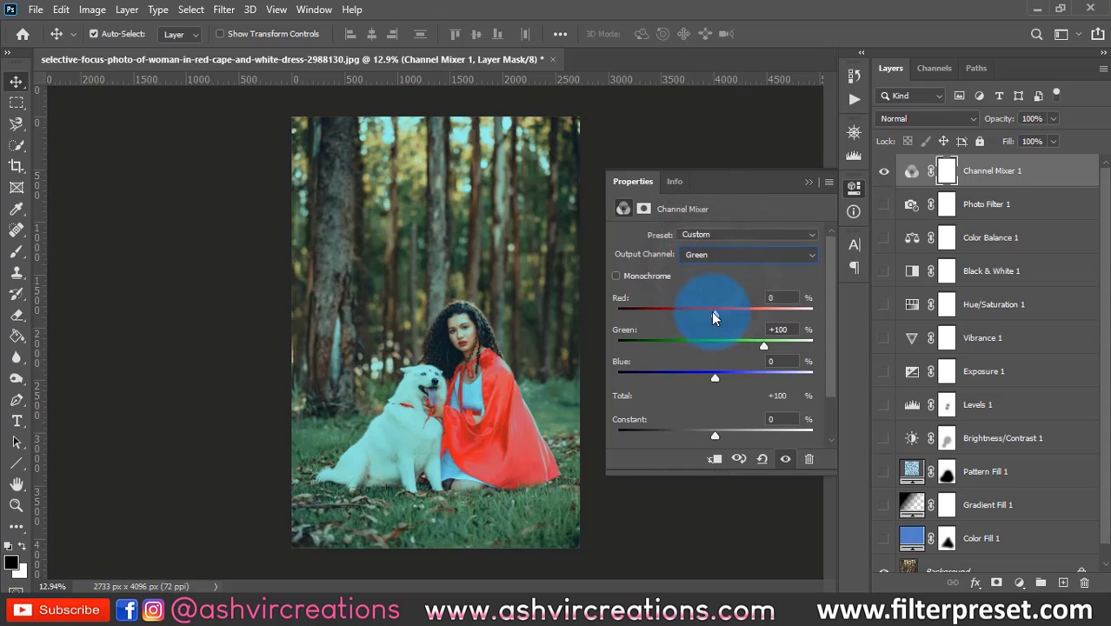
mouse_move(711, 312)
left_mouse_down()
mouse_move(660, 316)
mouse_move(750, 311)
mouse_move(706, 310)
mouse_move(722, 311)
left_mouse_up()
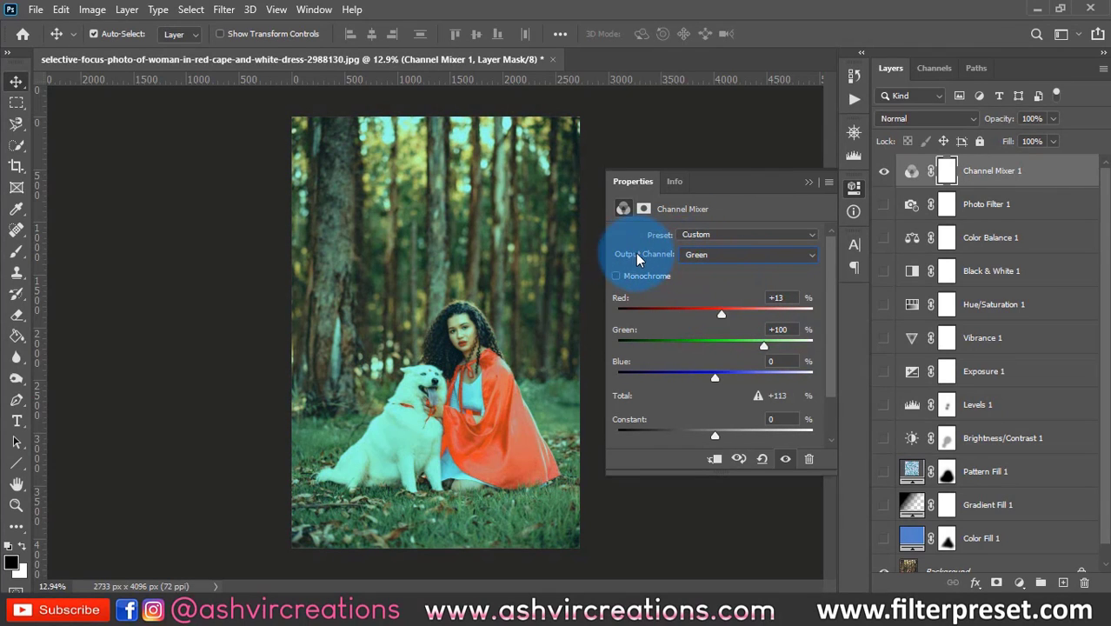
left_click(810, 180)
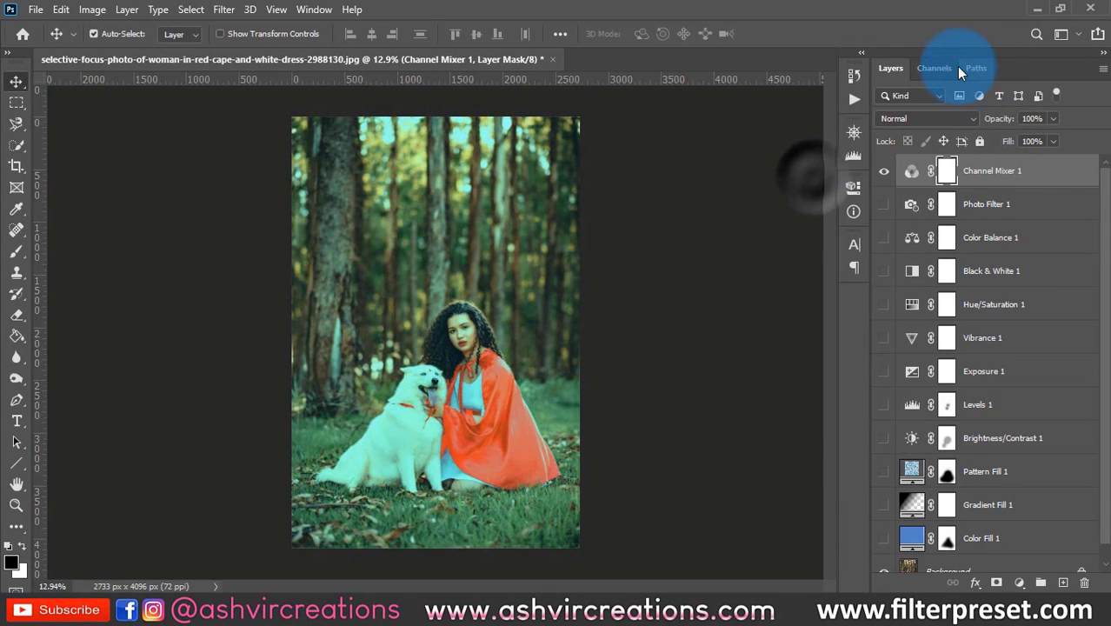
Glance at the image's channels, return to the layer list, and hide the Channel Mixer layer.
left_click(939, 67)
left_click(889, 67)
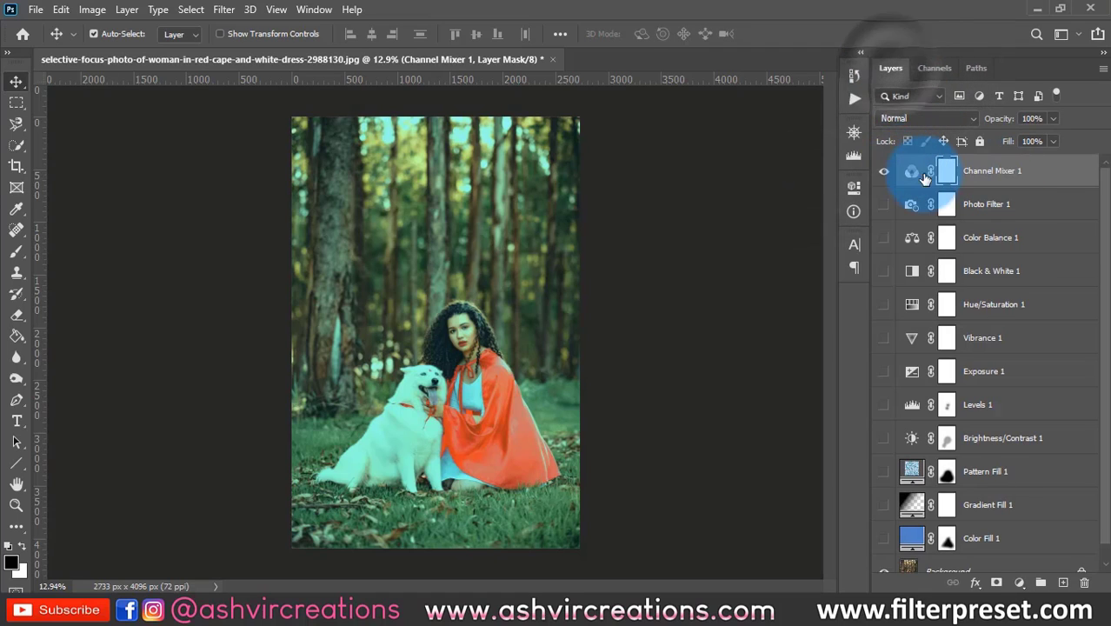
left_click(884, 178)
left_click(1017, 174)
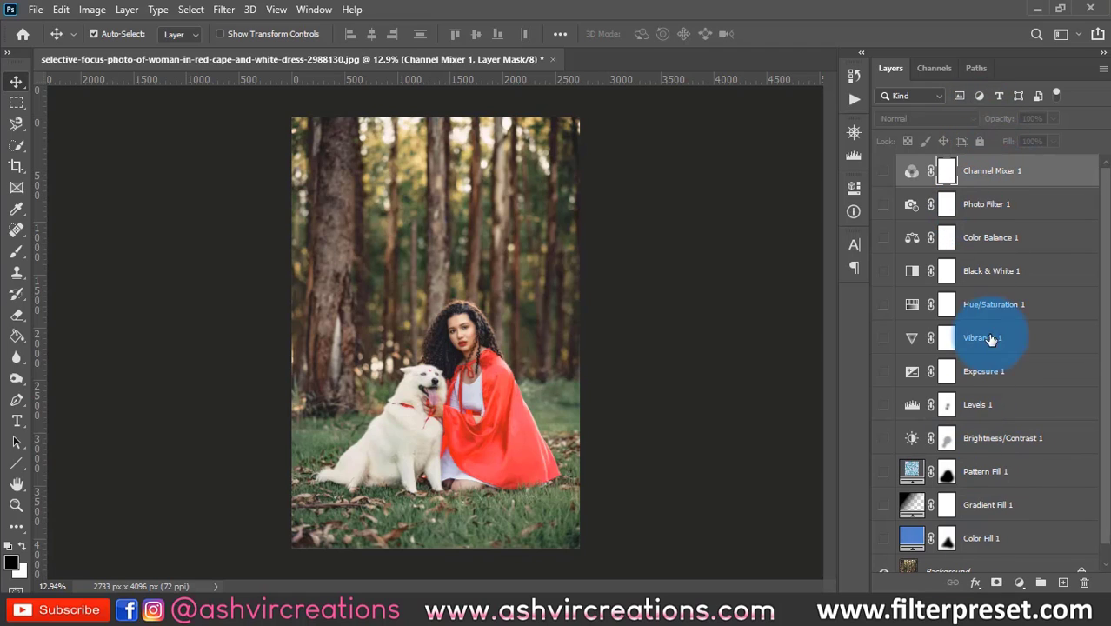
Add a Color Lookup adjustment layer, load the FP-Cine Heller AVC 2020.CUBE 3DLUT, and toggle the layer's visibility to compare.
left_click(1019, 582)
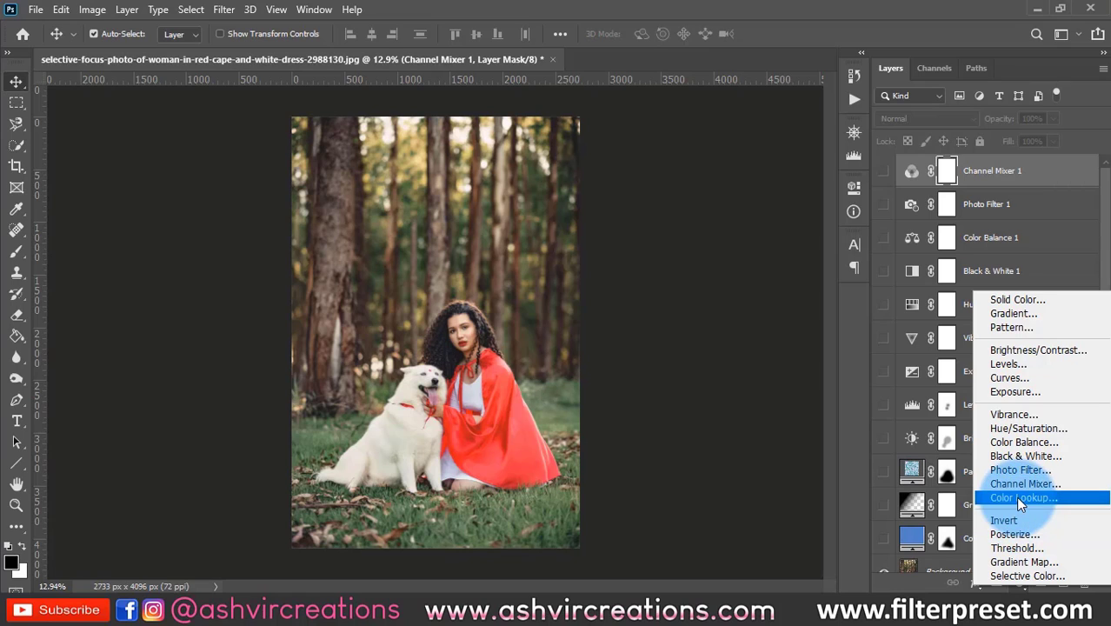
left_click(1015, 498)
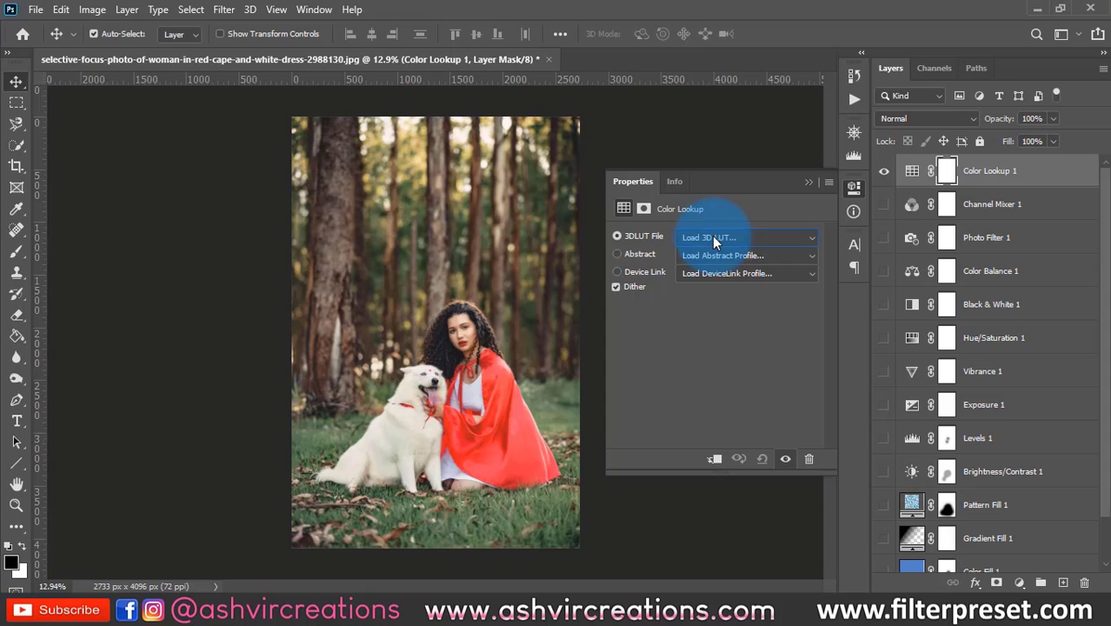
left_click(712, 236)
scroll(731, 451, "down", 6)
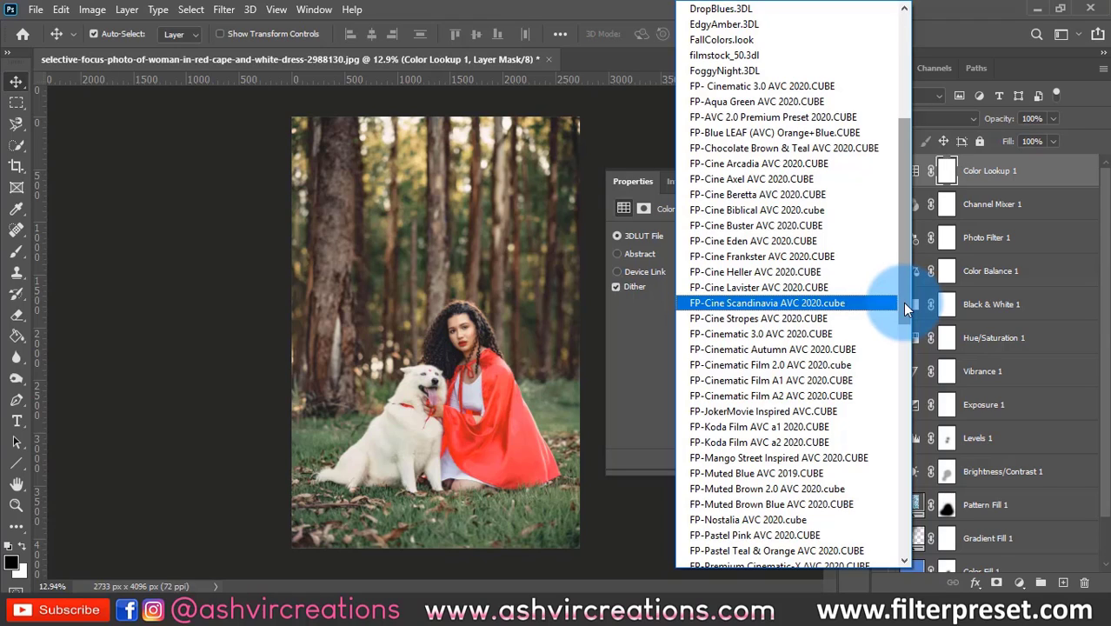
left_click(819, 272)
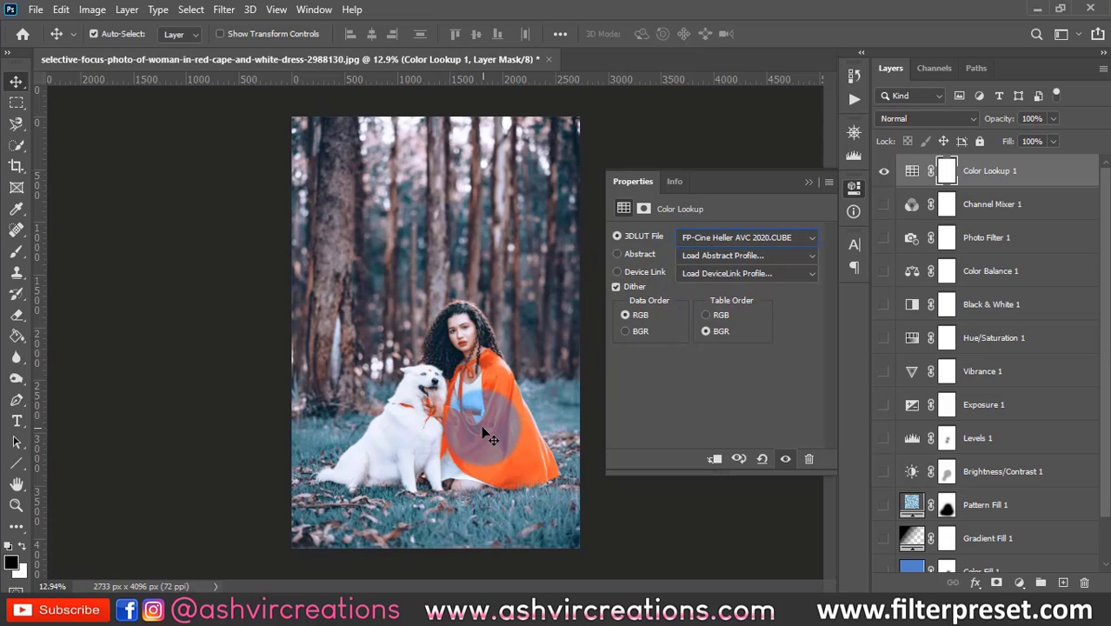
left_click(884, 172)
left_click(884, 172)
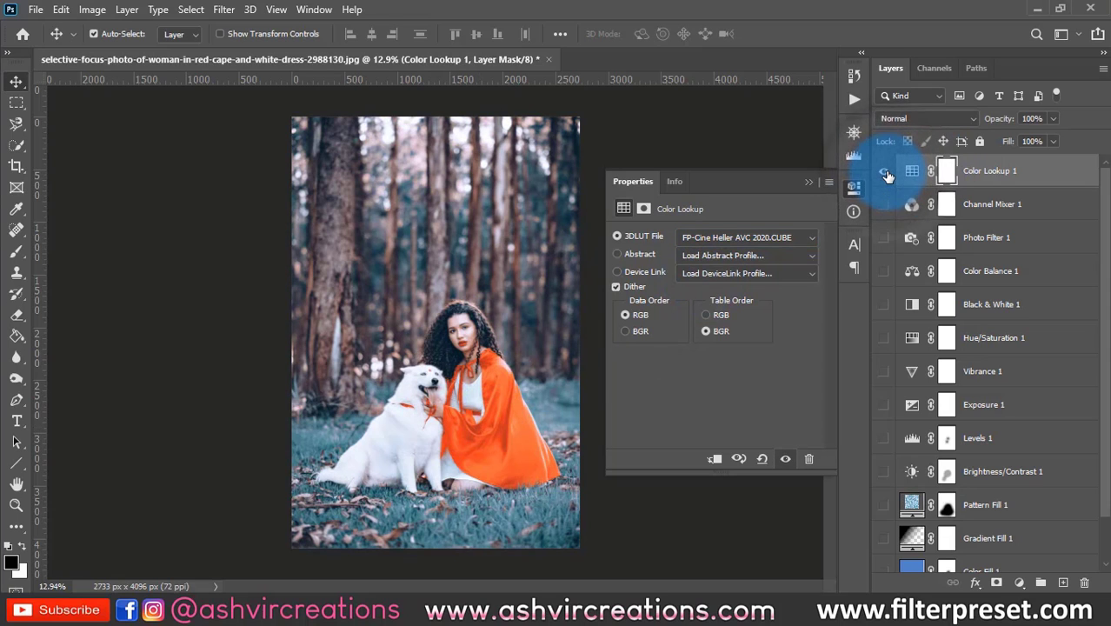
Try the FP-Cine Lavister AVC 2020, FP-Cinematic 3.0 AVC 2020 and FP-Cinematic Film A1 AVC 2020 LUTs on the Color Lookup layer.
key("ctrl+plus")
left_click(735, 237)
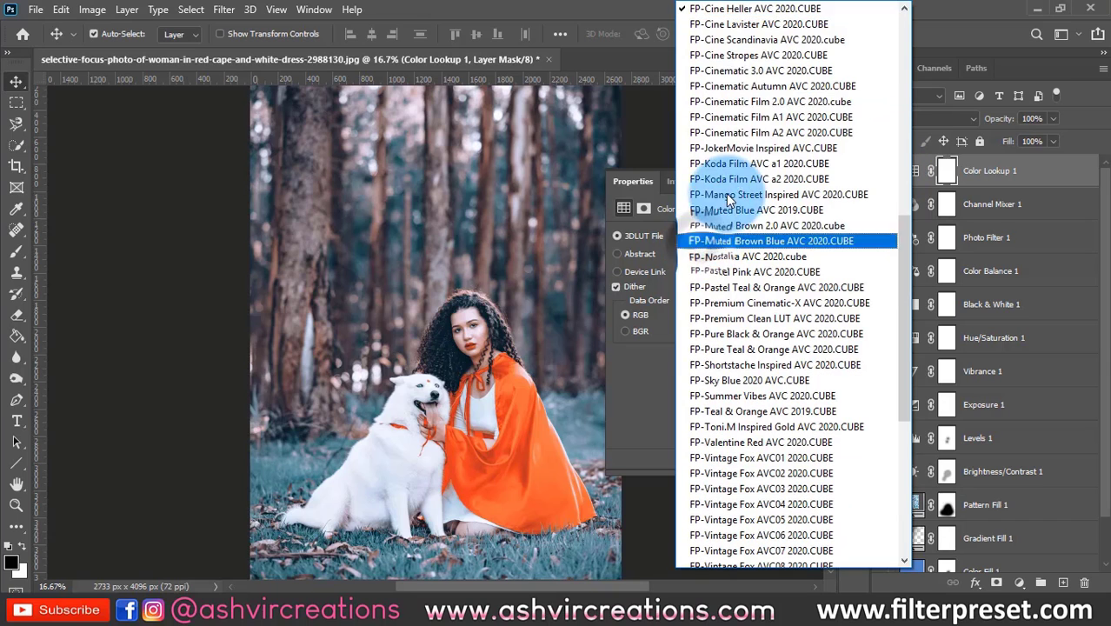
left_click(747, 24)
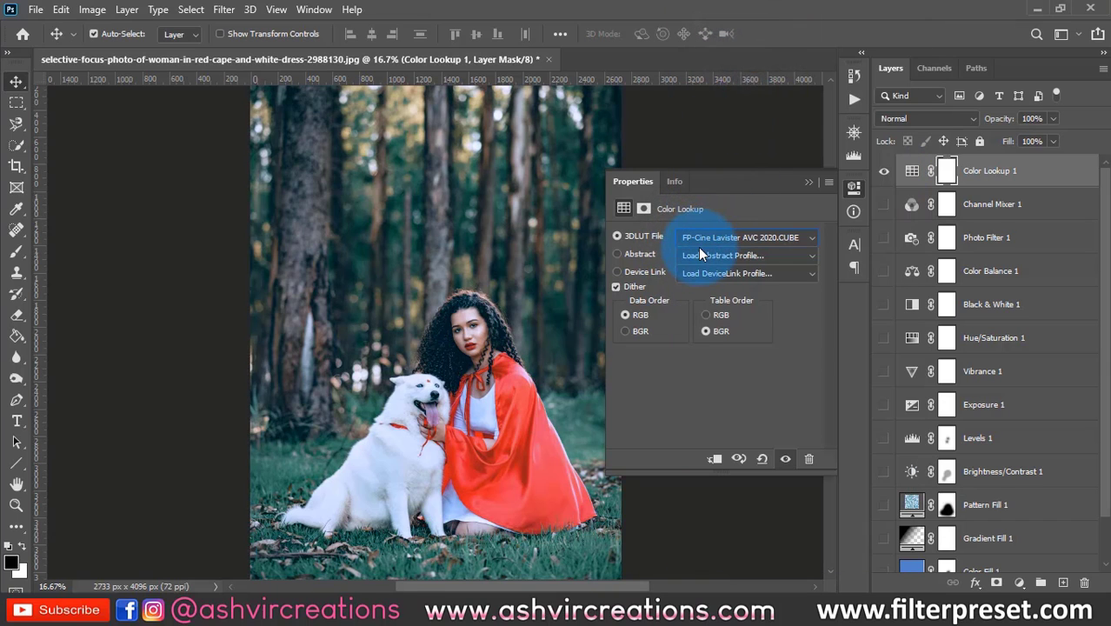
left_click(708, 241)
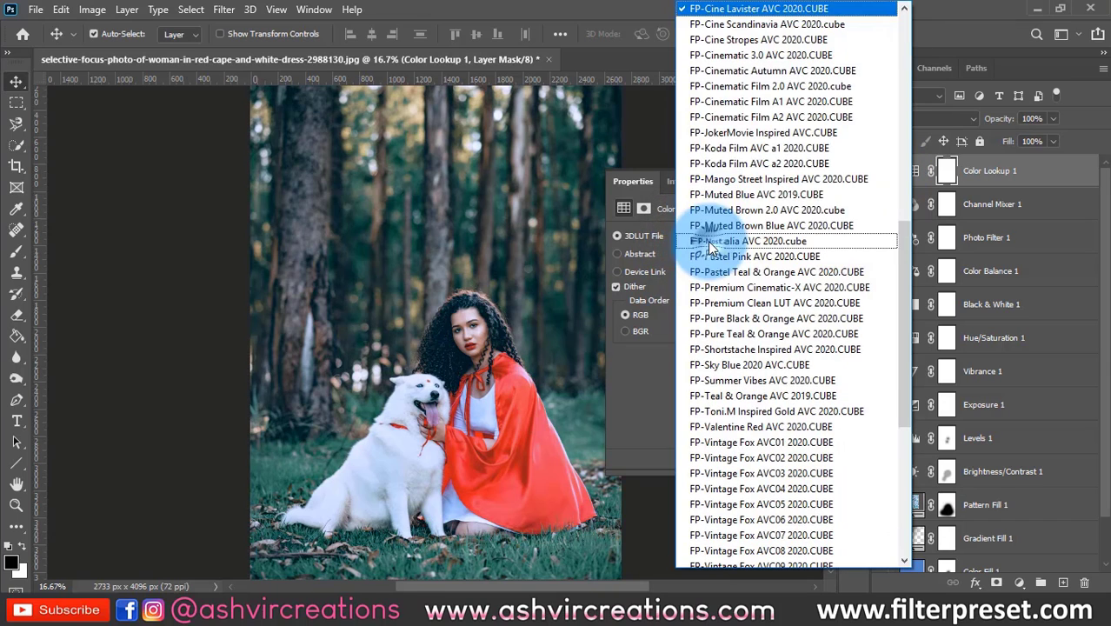
left_click(761, 59)
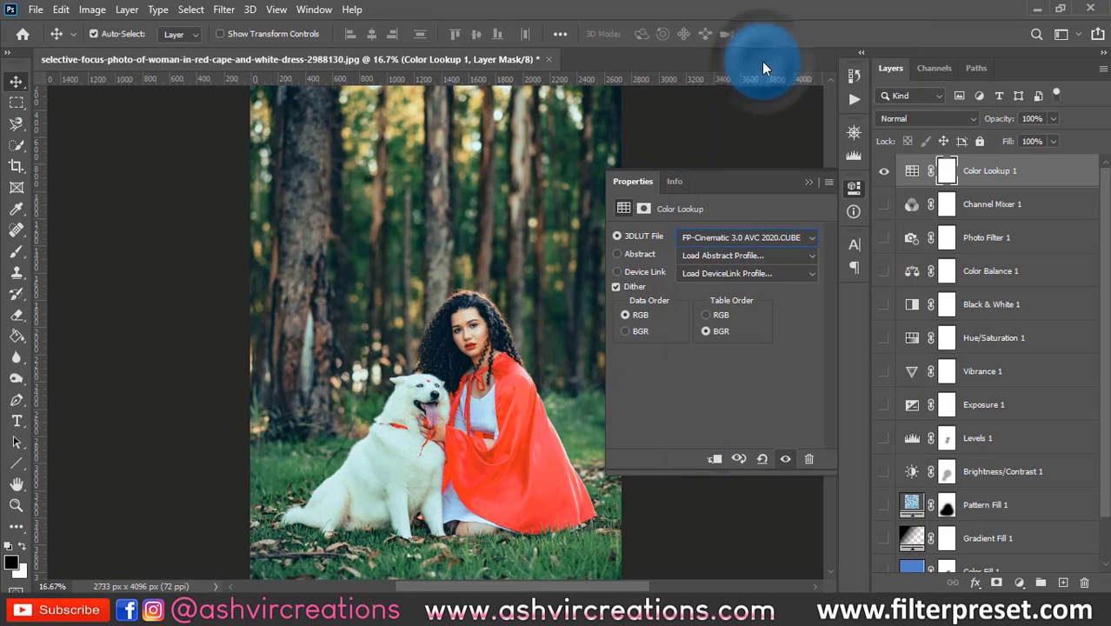
left_click(728, 234)
left_click(757, 62)
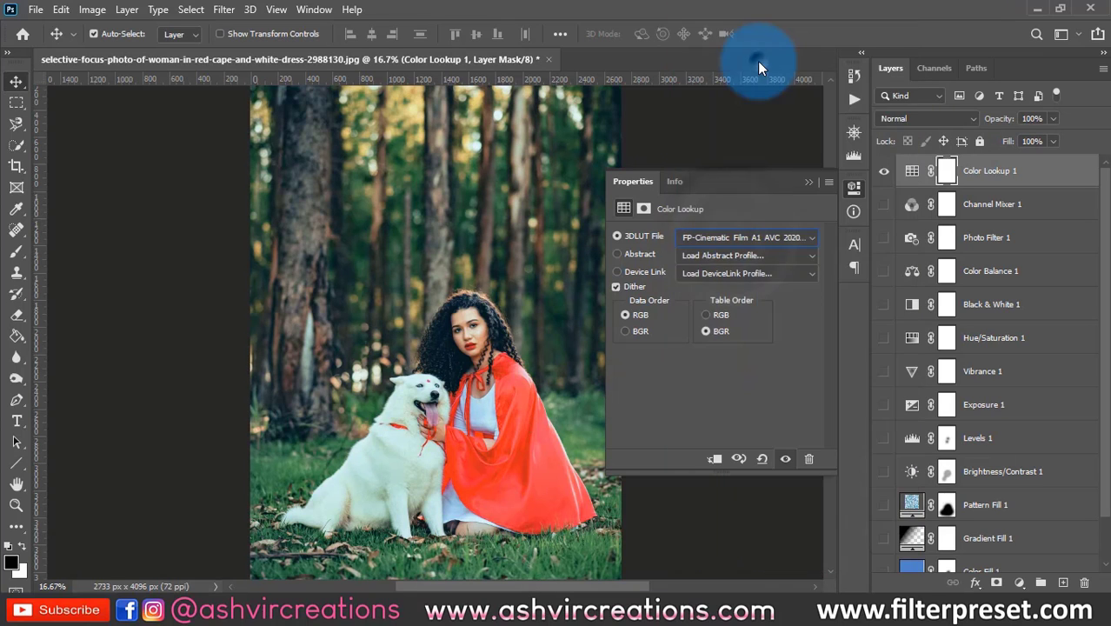
Try the FP-Mango Street Inspired LUT, settle on FP-Premium Cinematic-X AVC 2020.CUBE, and collapse the adjustment settings.
left_click(740, 235)
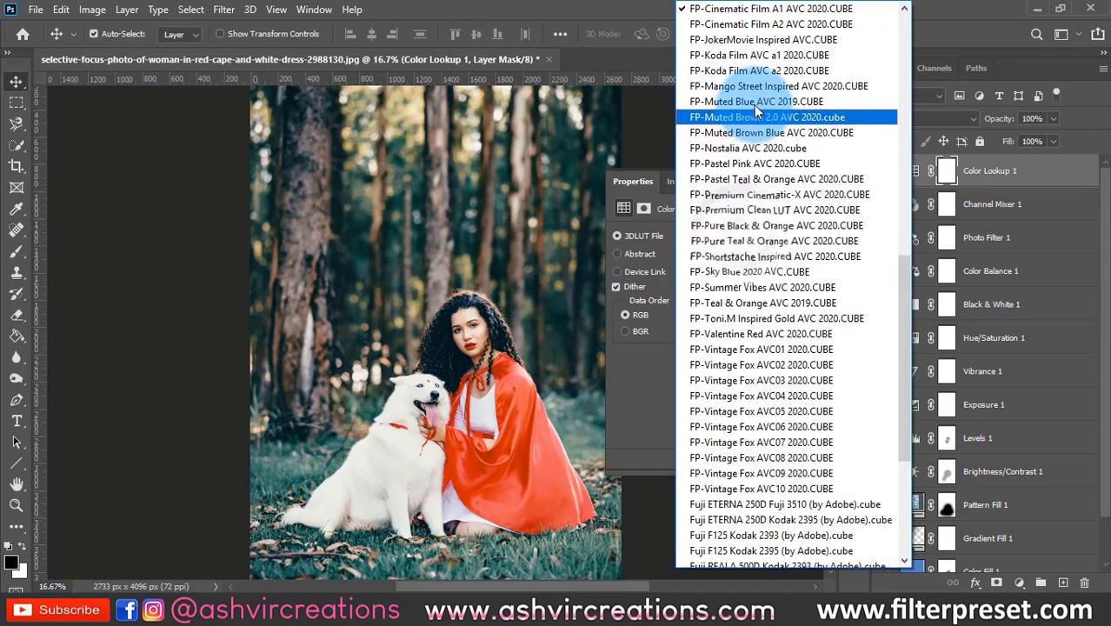
left_click(751, 76)
left_click(747, 234)
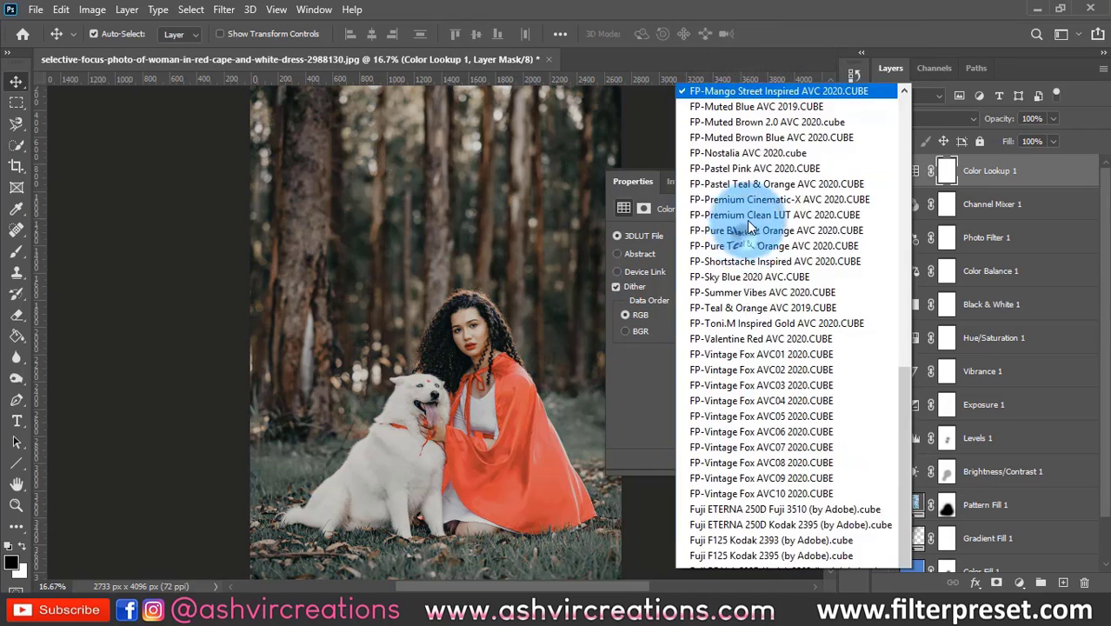
left_click(763, 119)
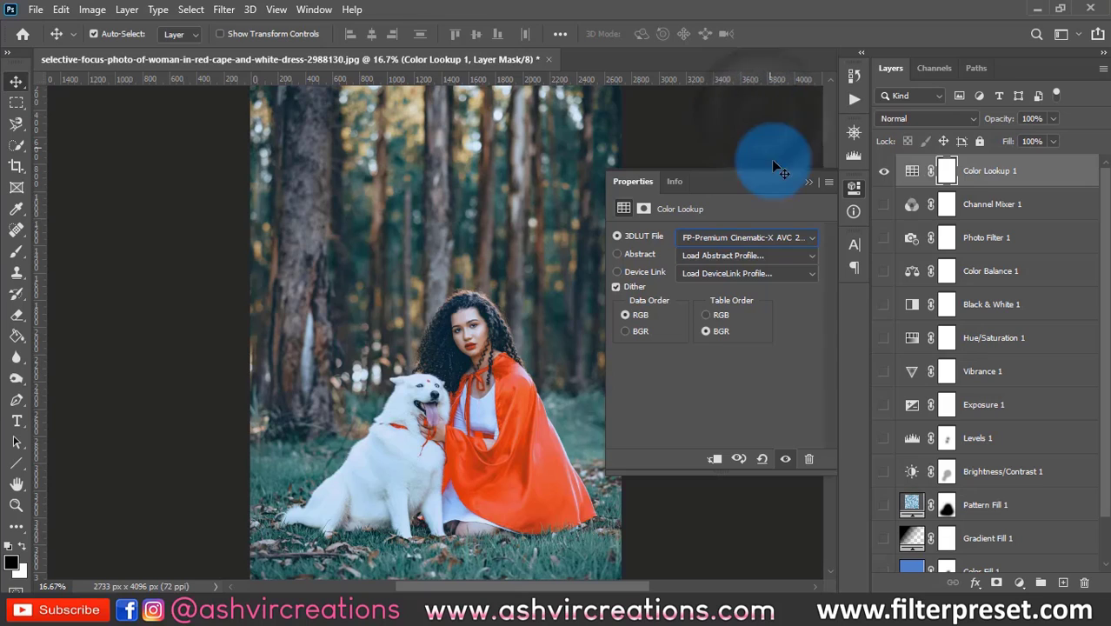
left_click(803, 181)
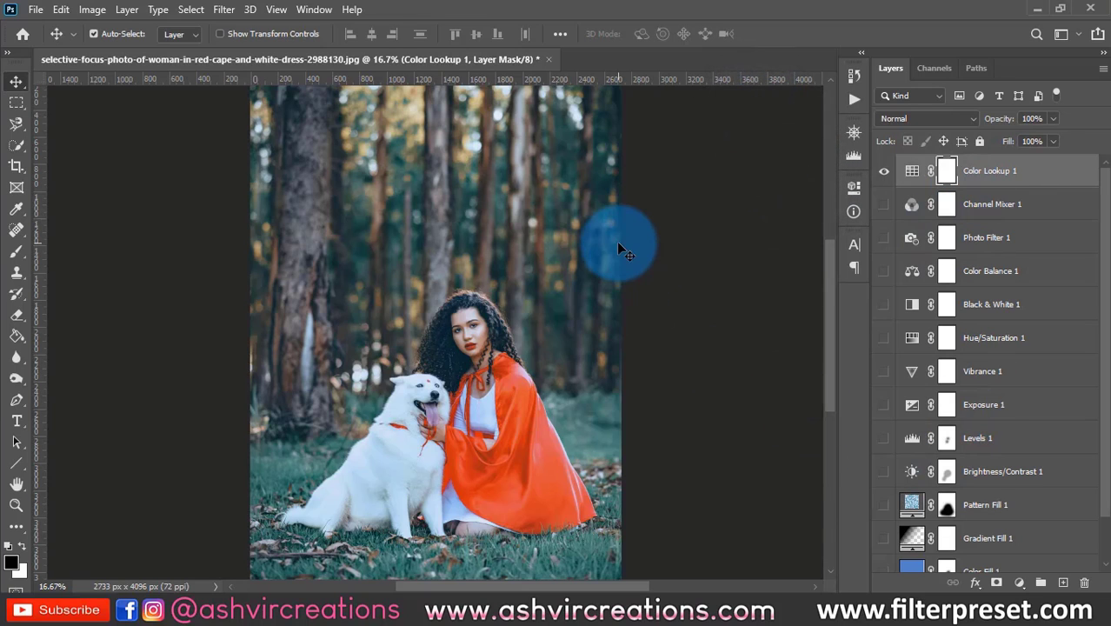
Toggle the Color Lookup layer's visibility to compare the whole portrait with and without it, leaving the layer hidden.
scroll(617, 241, "down", 3)
left_click(914, 166)
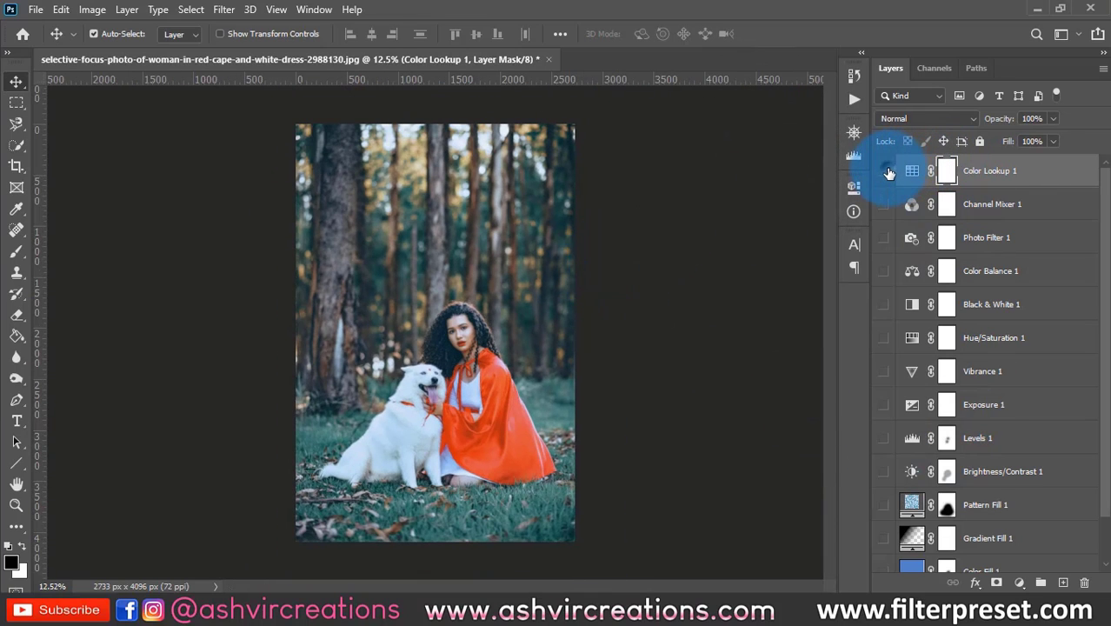
left_click(882, 174)
left_click(879, 179)
left_click(879, 179)
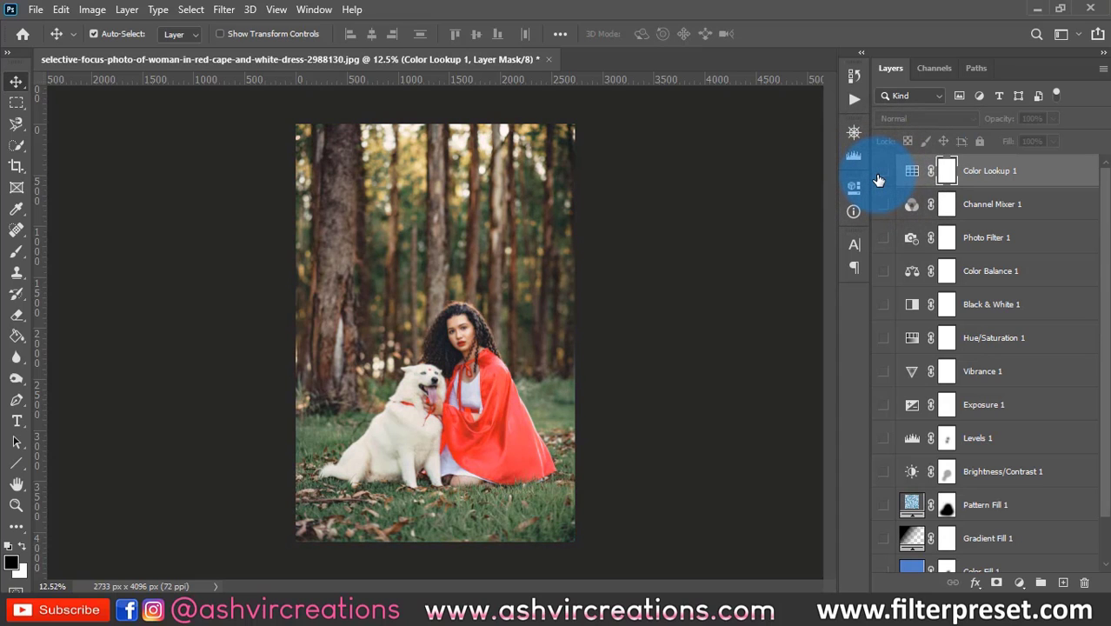
Add an Invert adjustment layer above Color Lookup, collapse its settings, and hide the layer.
left_click(1019, 582)
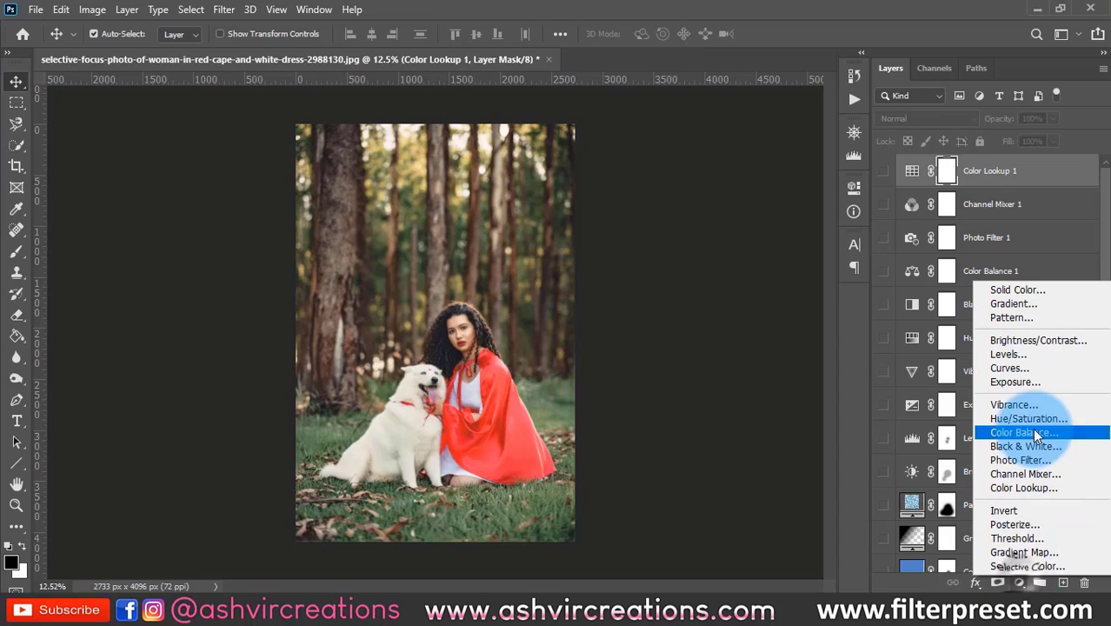
left_click(1012, 510)
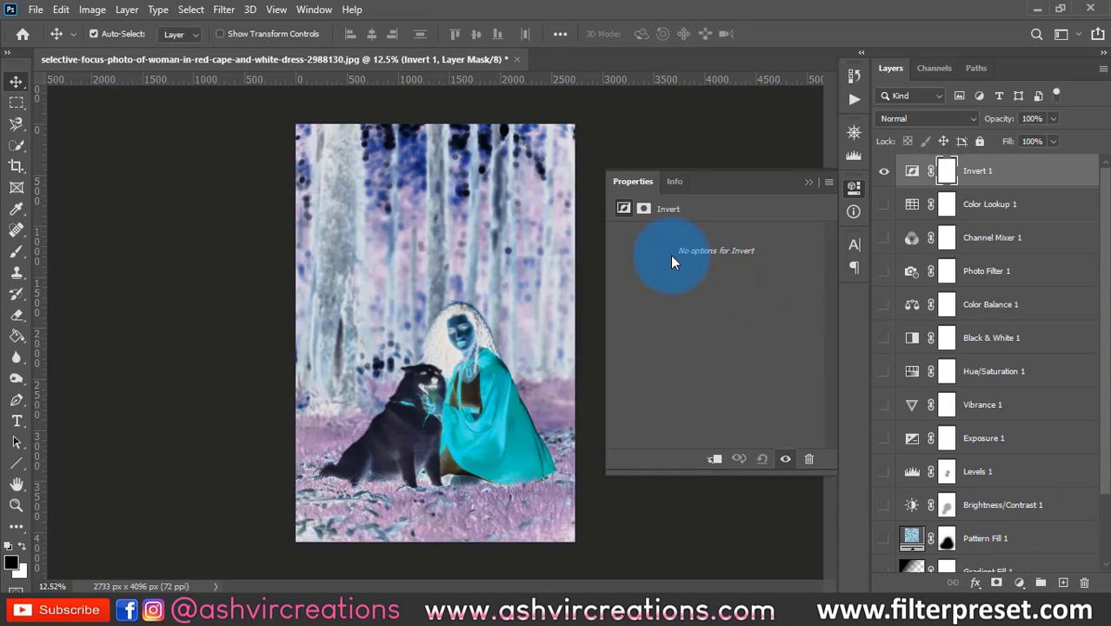
left_click(808, 185)
left_click(886, 176)
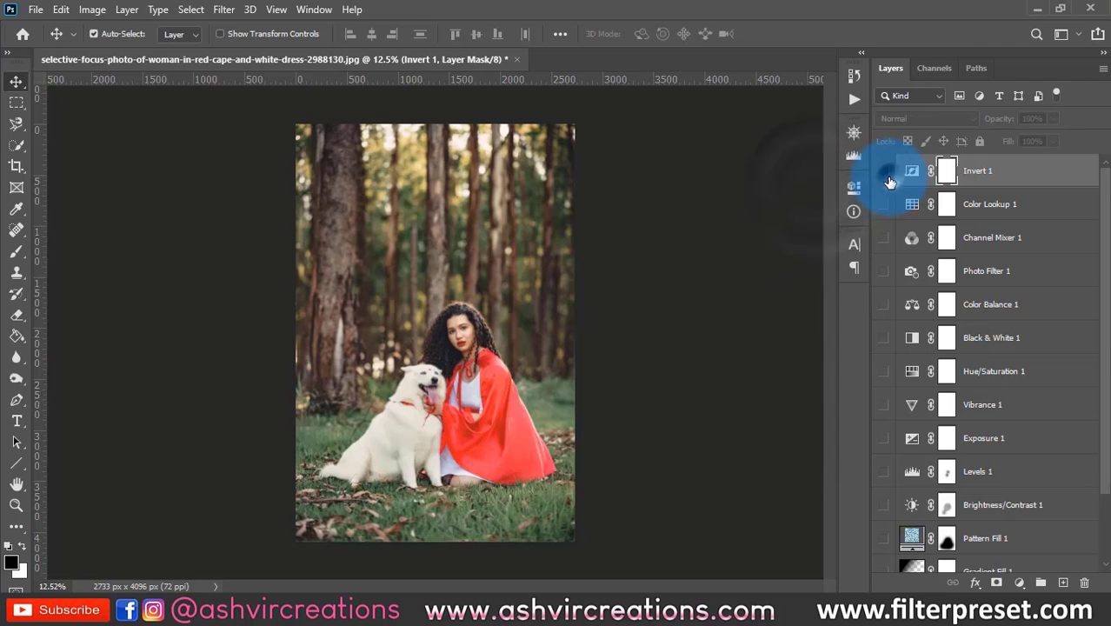
Add a Posterize adjustment layer with Levels set to 26, collapse its settings, and hide the layer.
left_click(1019, 583)
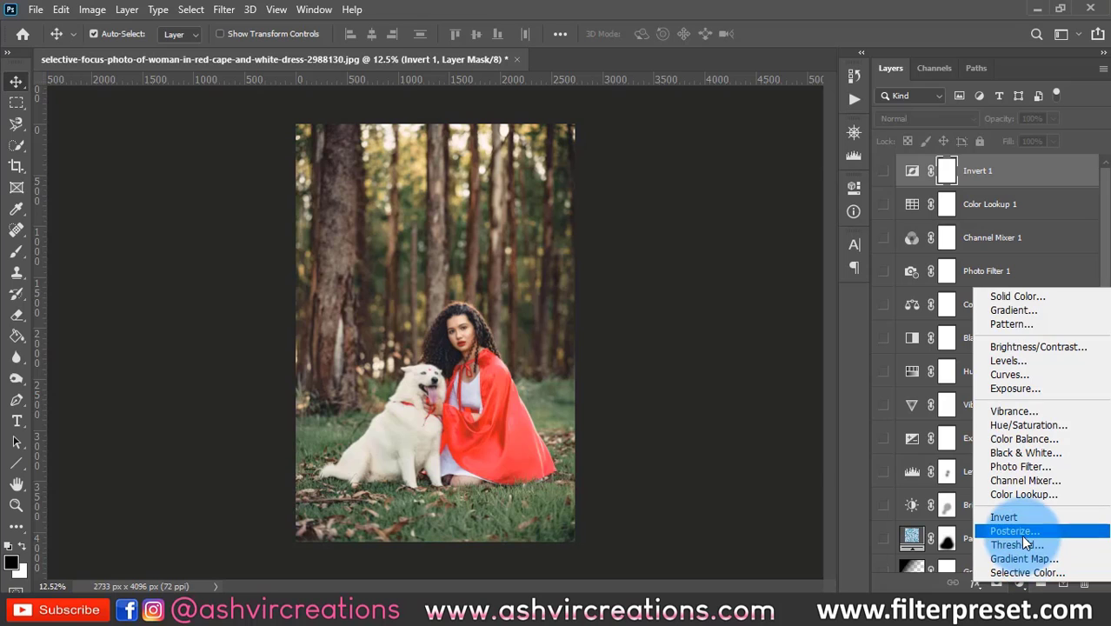
left_click(1014, 531)
left_click_drag(659, 250, 628, 250)
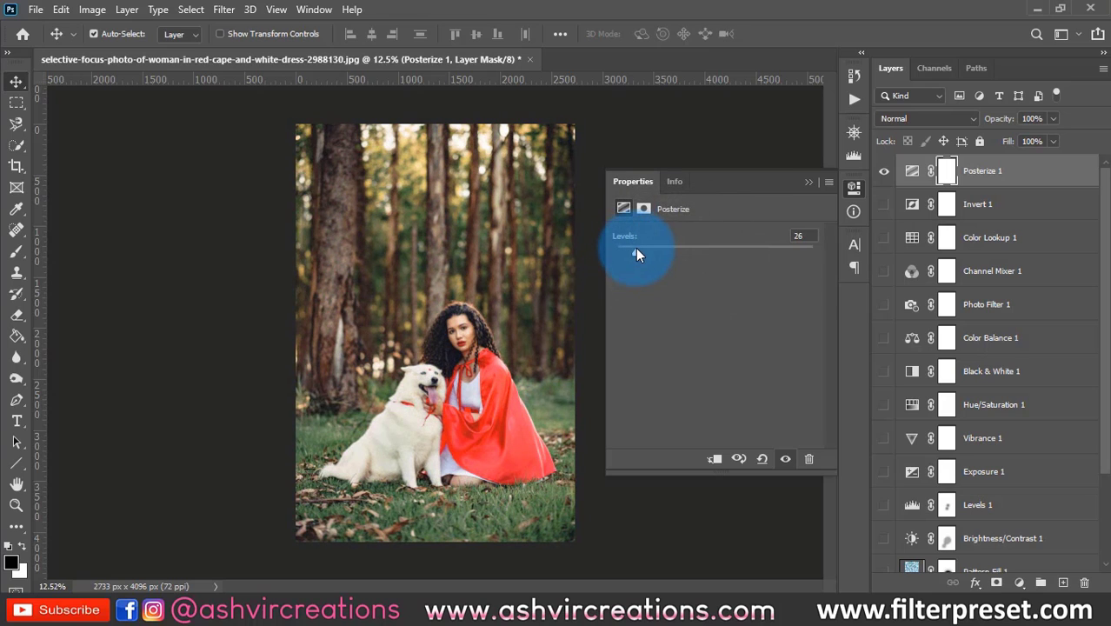
left_click(806, 182)
left_click(884, 172)
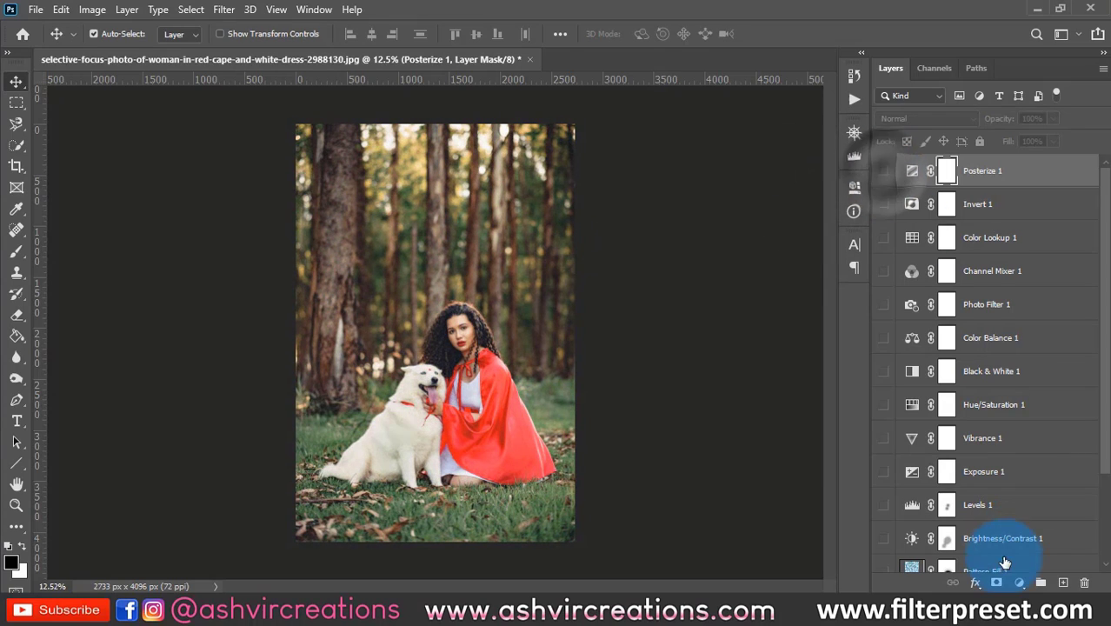
Add a Threshold adjustment layer with the Threshold Level set to 133 and collapse its settings.
left_click(1020, 583)
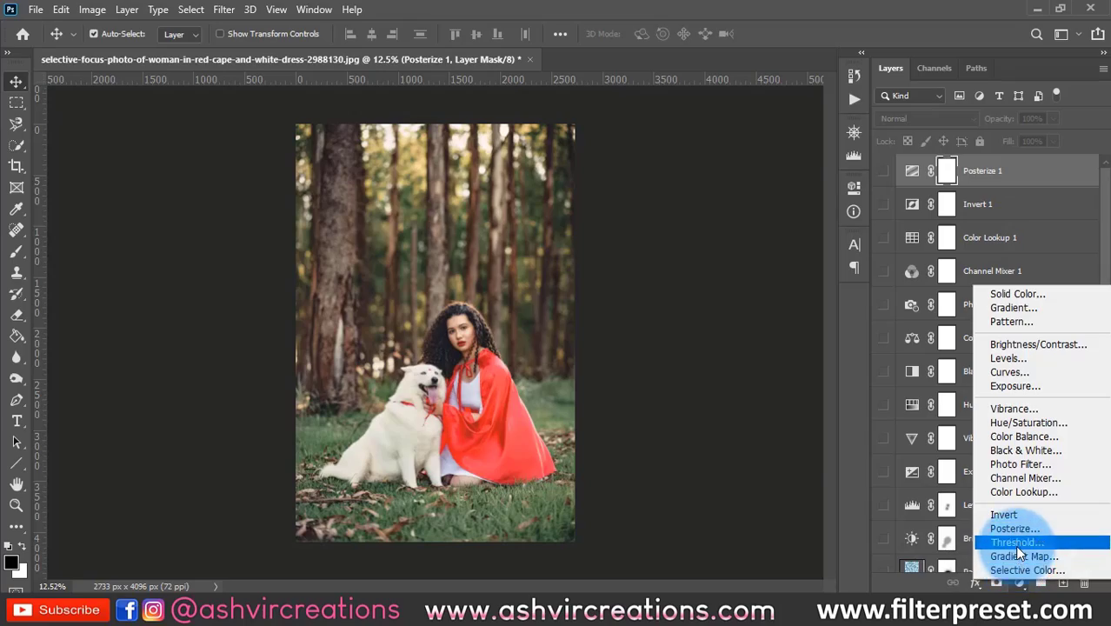
left_click(1014, 543)
mouse_move(711, 328)
left_mouse_down()
mouse_move(651, 320)
mouse_move(727, 328)
mouse_move(700, 318)
mouse_move(719, 321)
left_mouse_up()
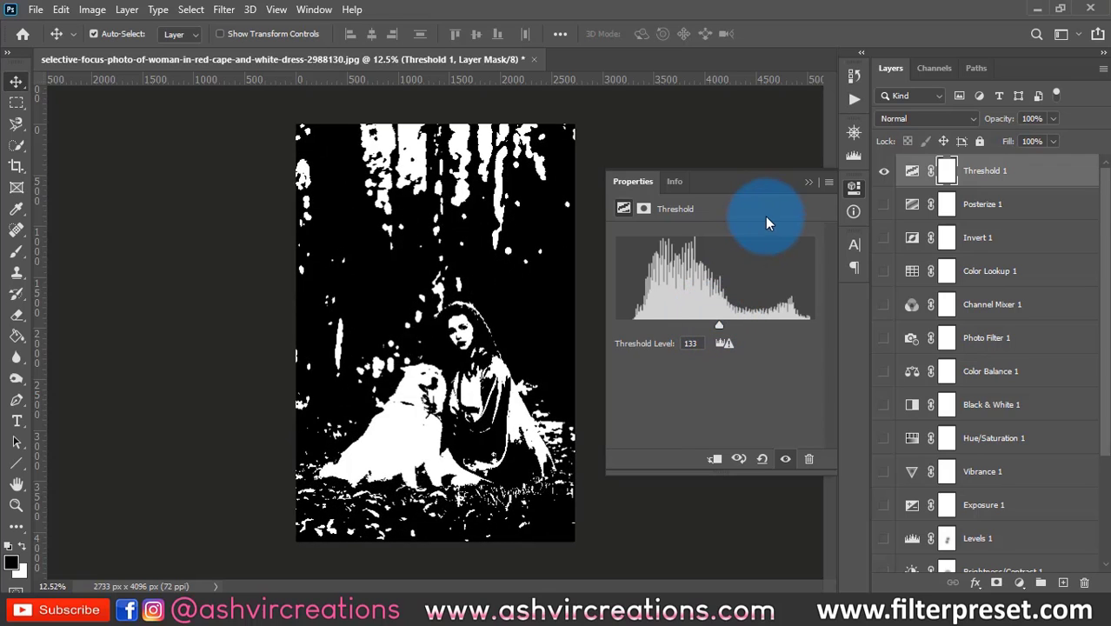
left_click(808, 184)
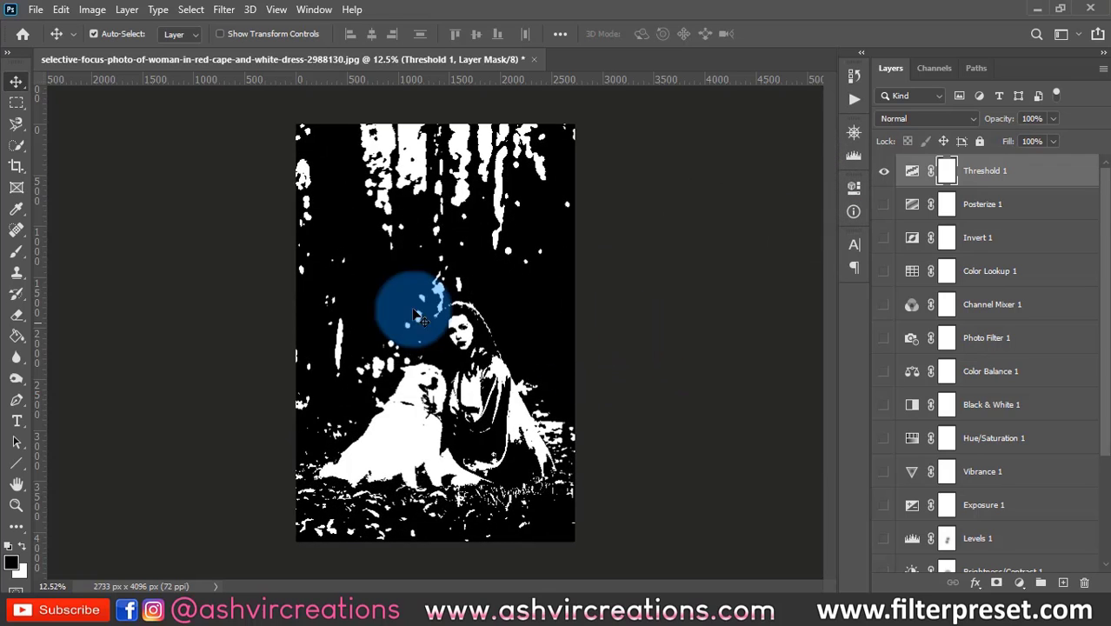
Select the black areas of the thresholded portrait with the Magic Wand and extend the selection to all similar tones.
left_click_drag(16, 144, 58, 177)
left_click(482, 313)
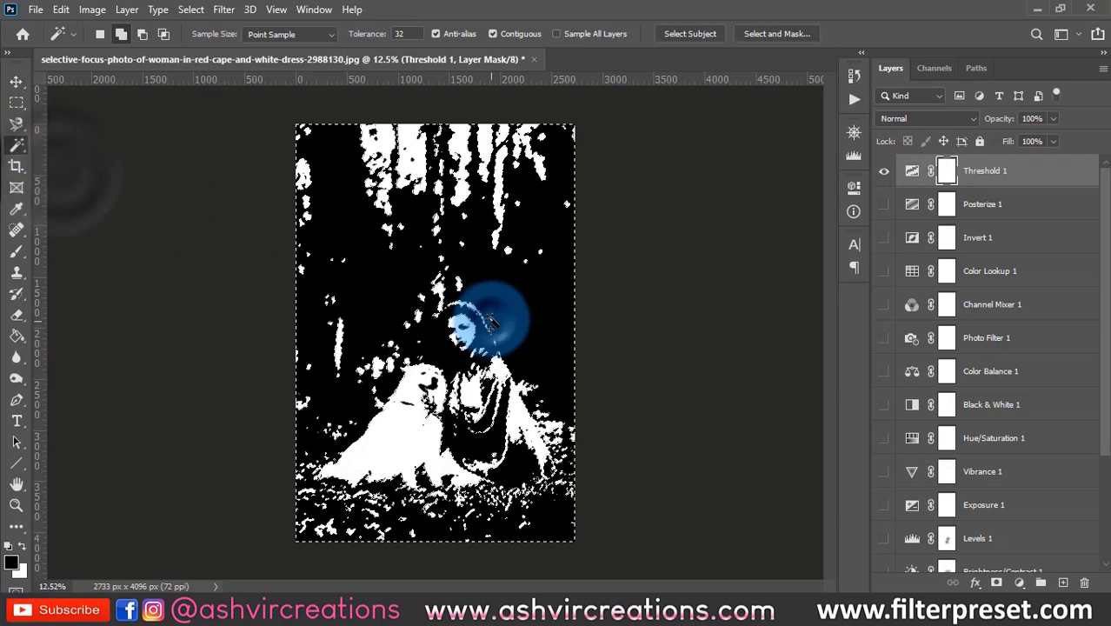
scroll(527, 290, "up", 3)
scroll(551, 310, "down", 3)
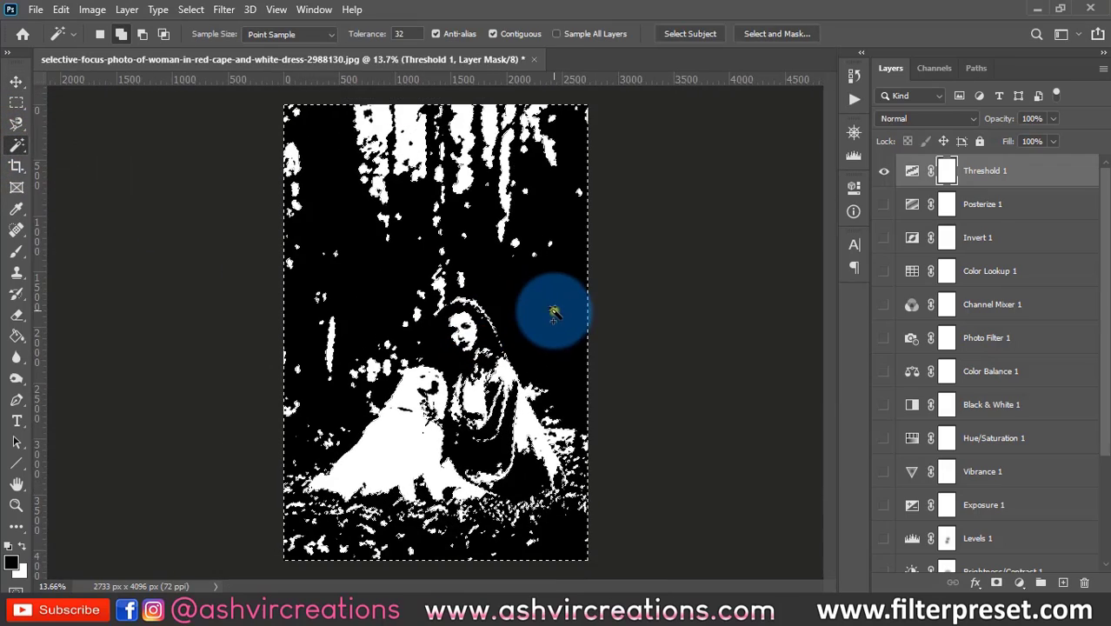
right_click(553, 315)
left_click(608, 410)
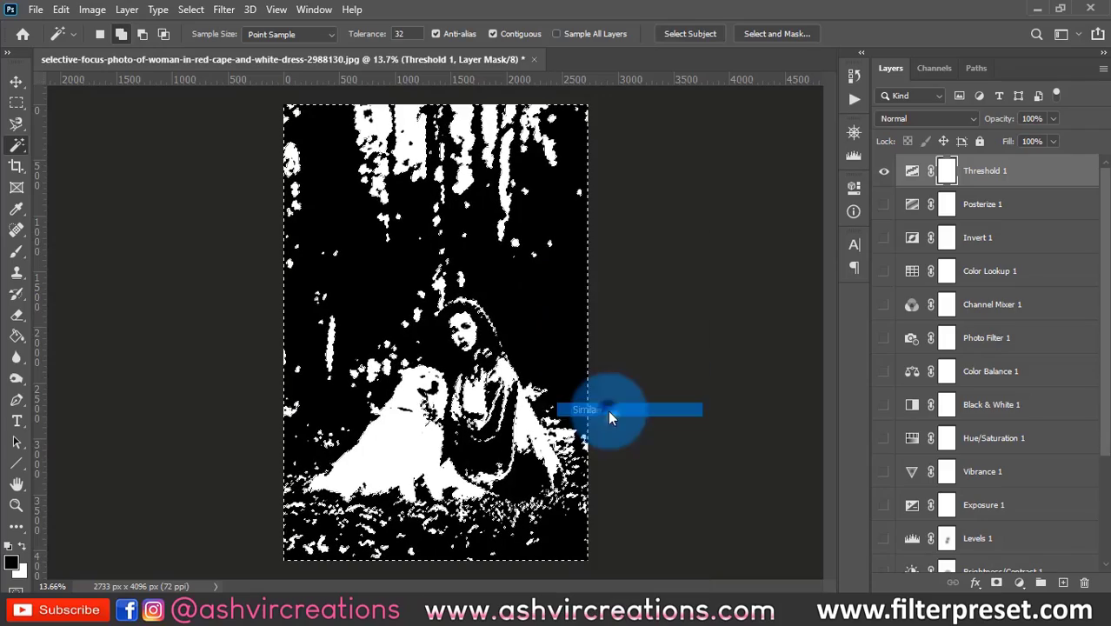
left_click(395, 228)
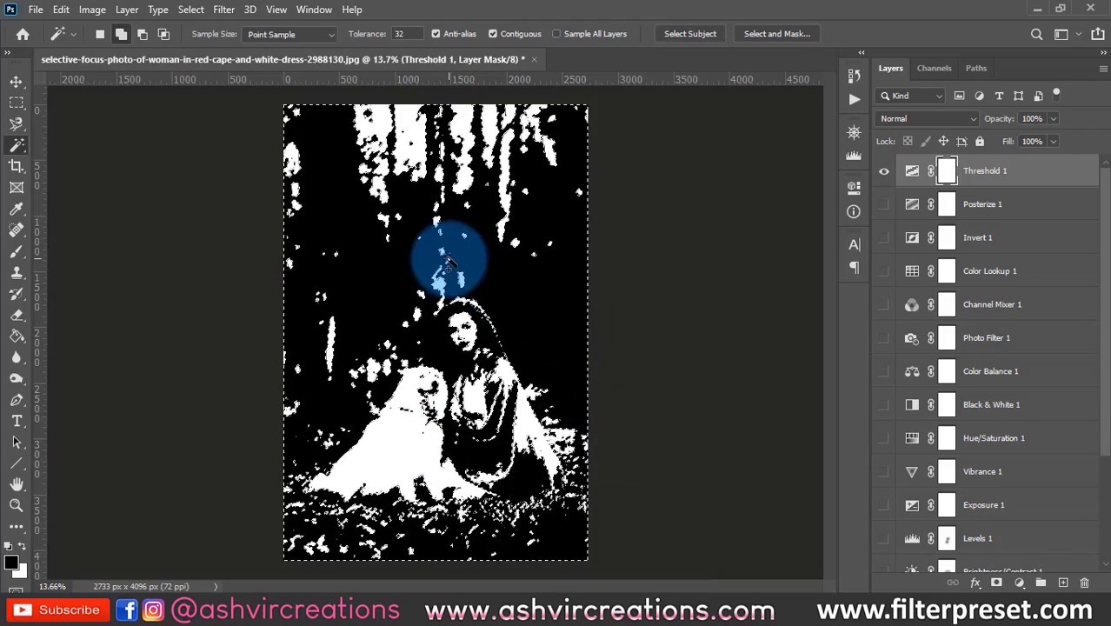
Hide the Threshold layer, add a Curves layer masked by the selection, lower its white point to about half output, and hide it.
left_click(884, 171)
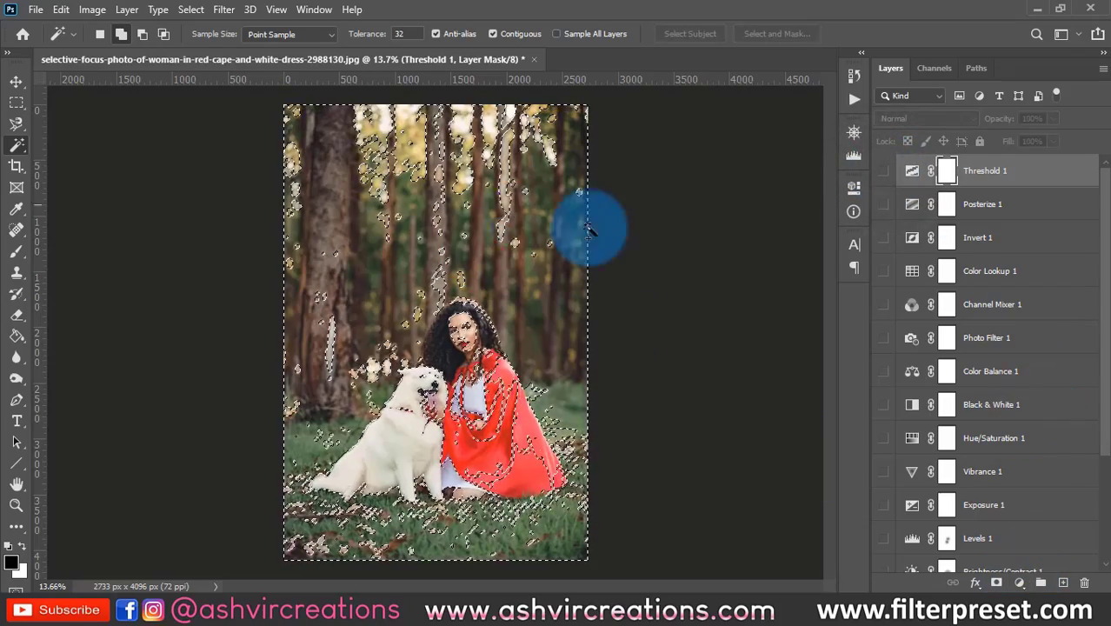
left_click(1018, 583)
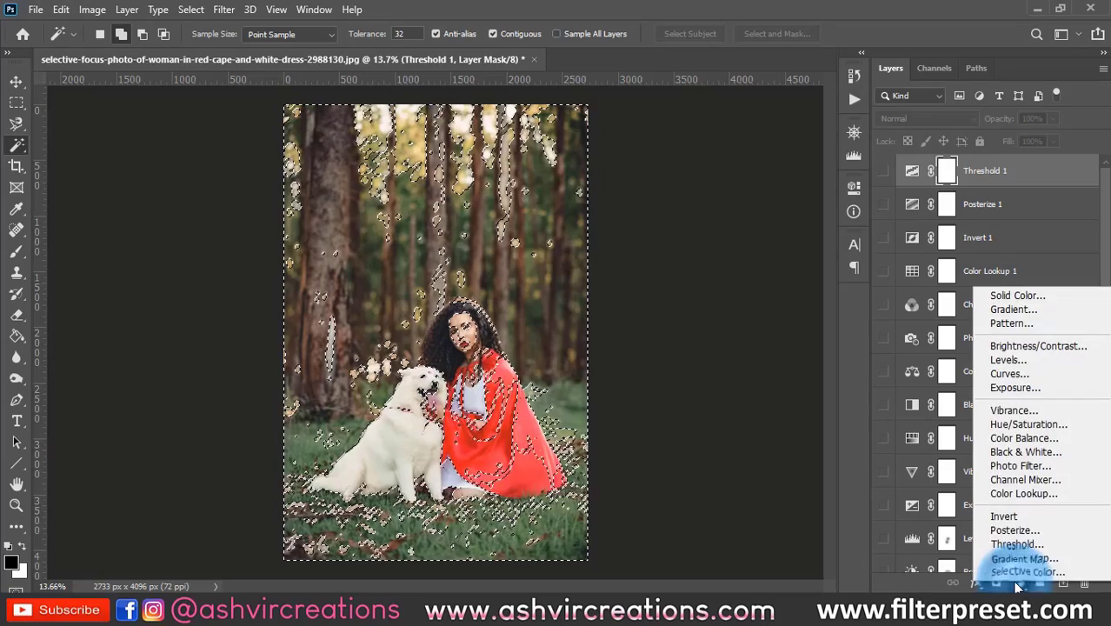
left_click(1026, 374)
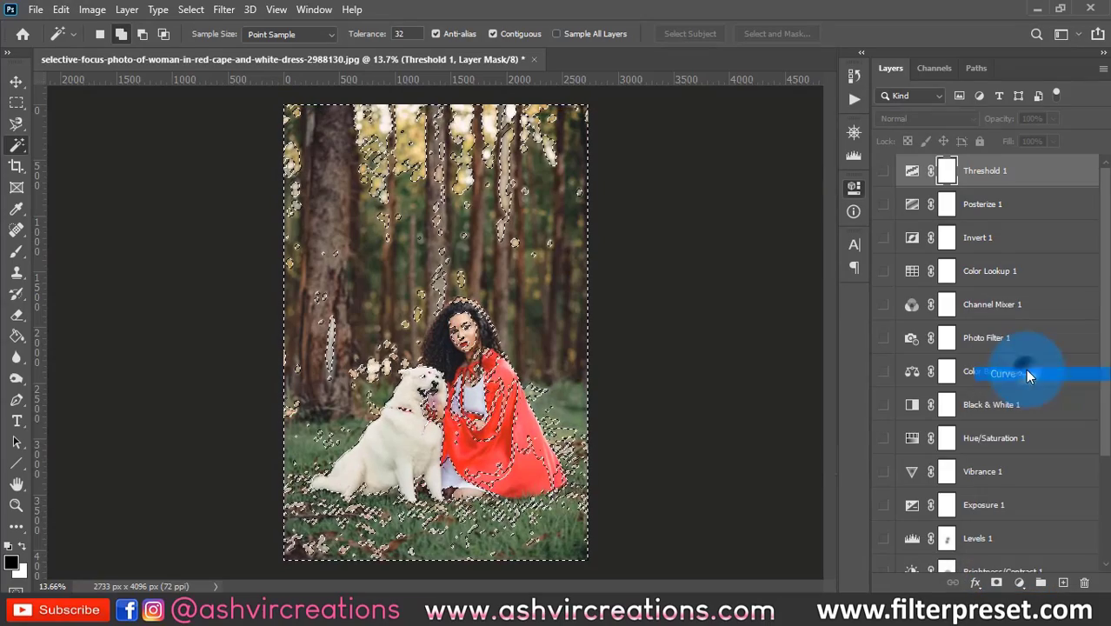
left_click_drag(809, 277, 810, 361)
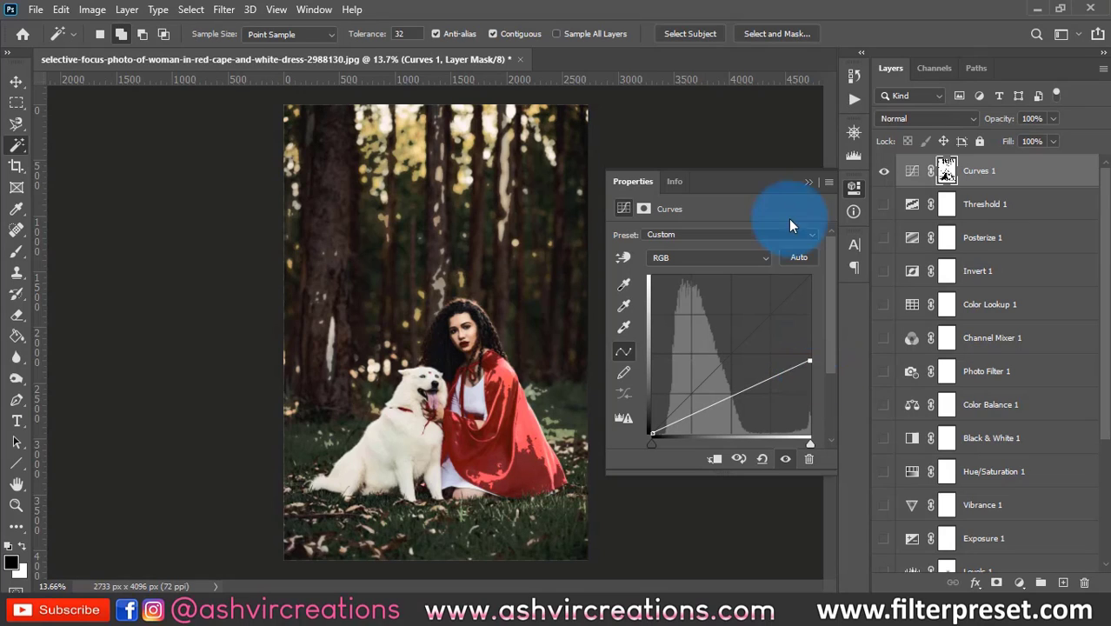
left_click(809, 185)
left_click(885, 173)
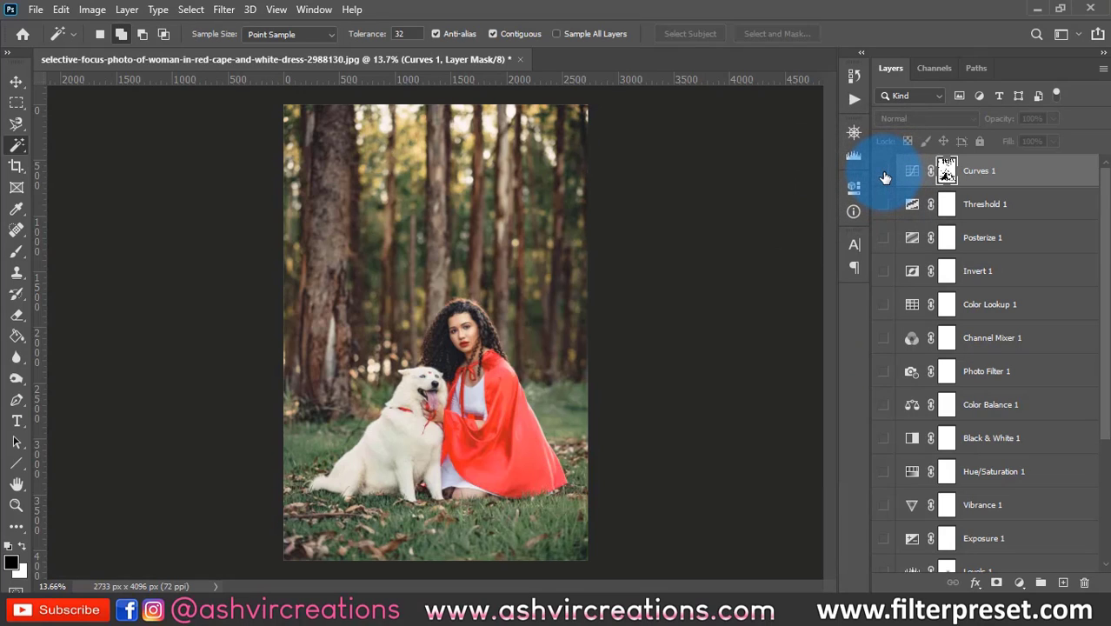
Add a second Curves adjustment layer and pull the midtones of its Red channel curve down.
left_click(1019, 583)
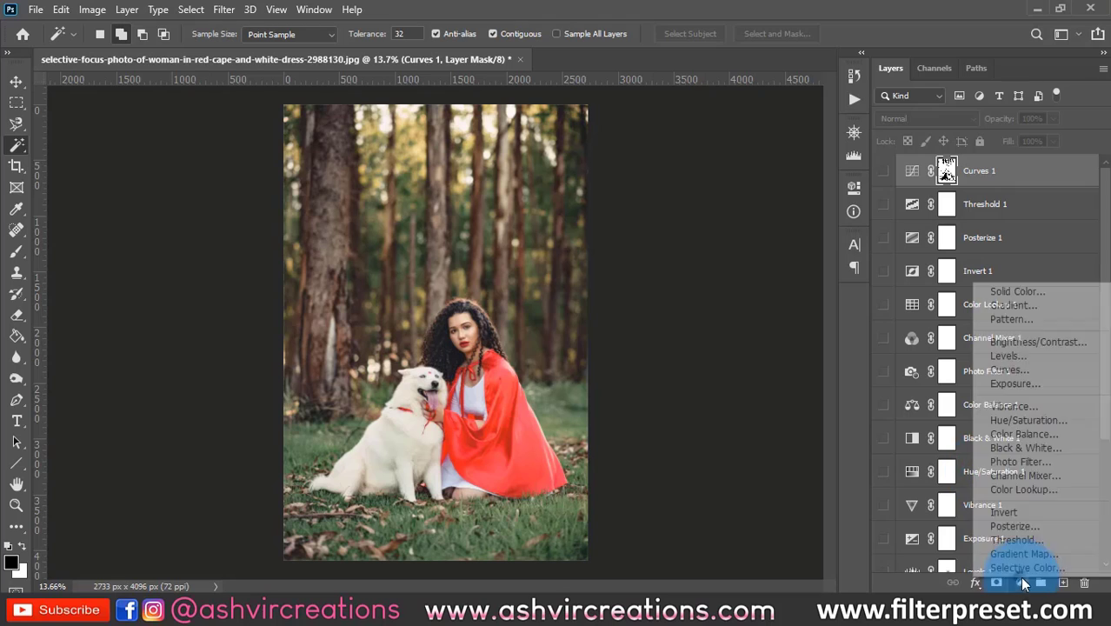
left_click(1024, 370)
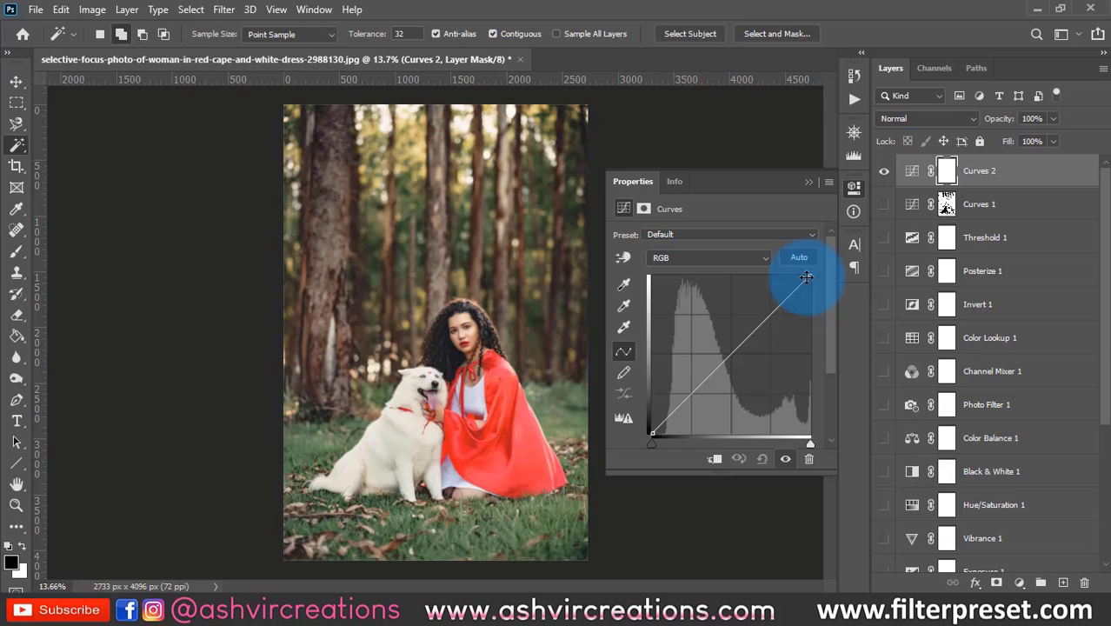
left_click_drag(807, 277, 844, 261)
left_click(672, 428)
left_click_drag(653, 435, 640, 459)
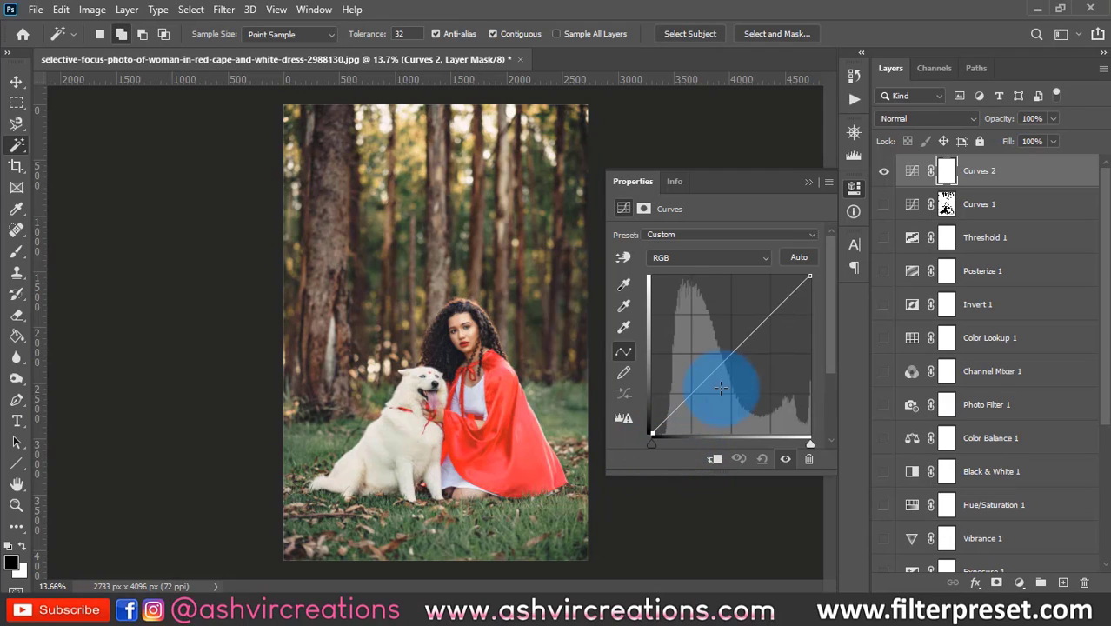
left_click(663, 255)
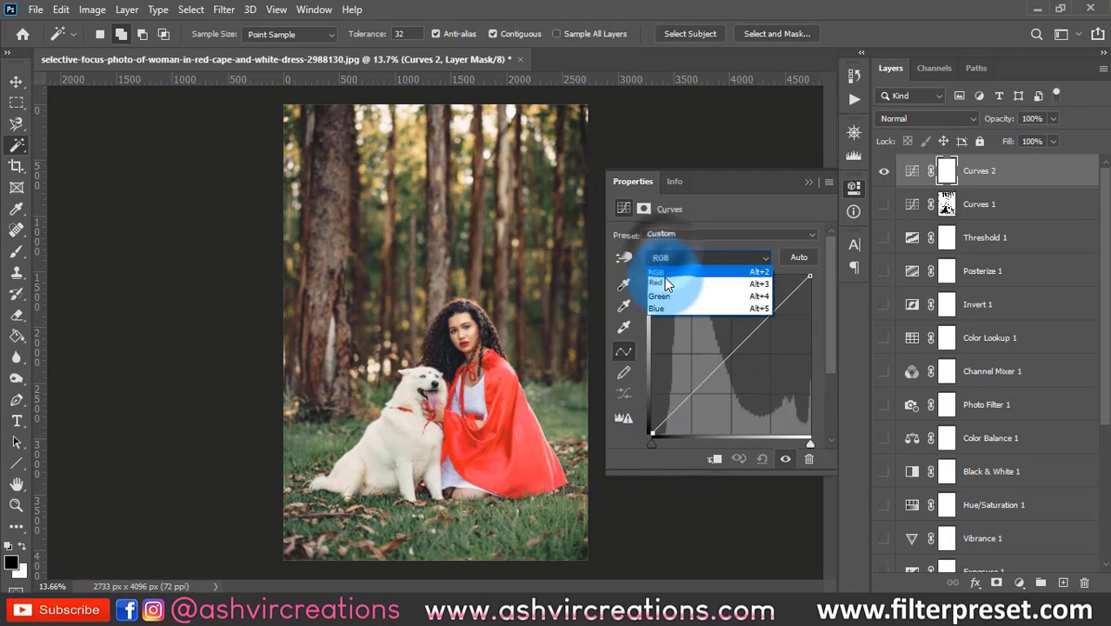
left_click(664, 284)
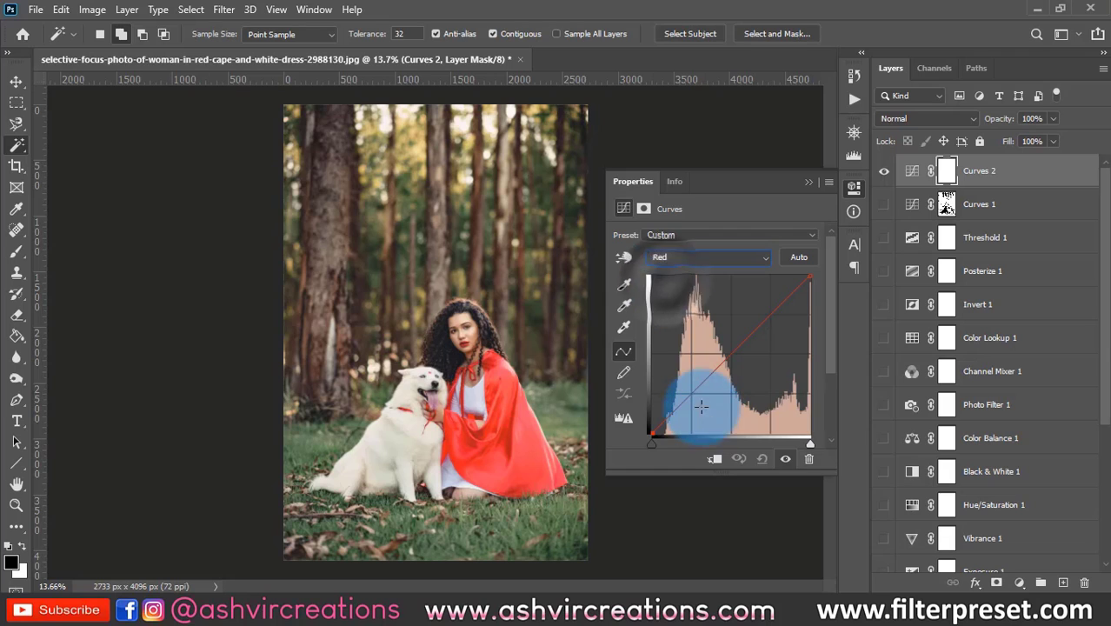
left_click_drag(691, 396, 723, 383)
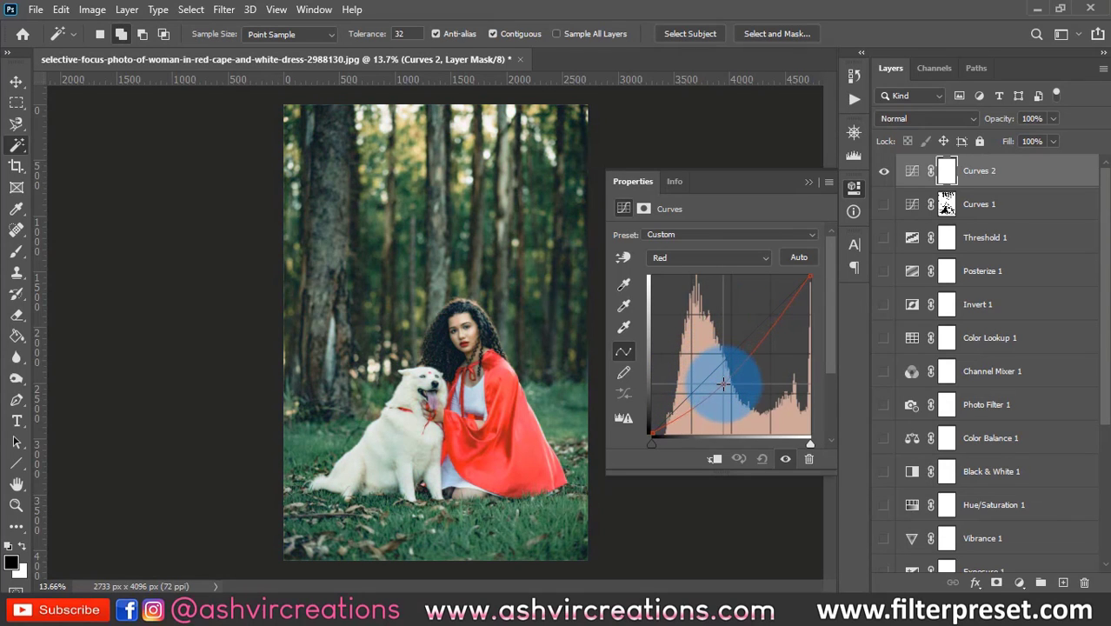
Place a nearly neutral midpoint on the Green channel curve and raise the midtones of the Blue channel curve.
left_click(680, 261)
left_click(676, 295)
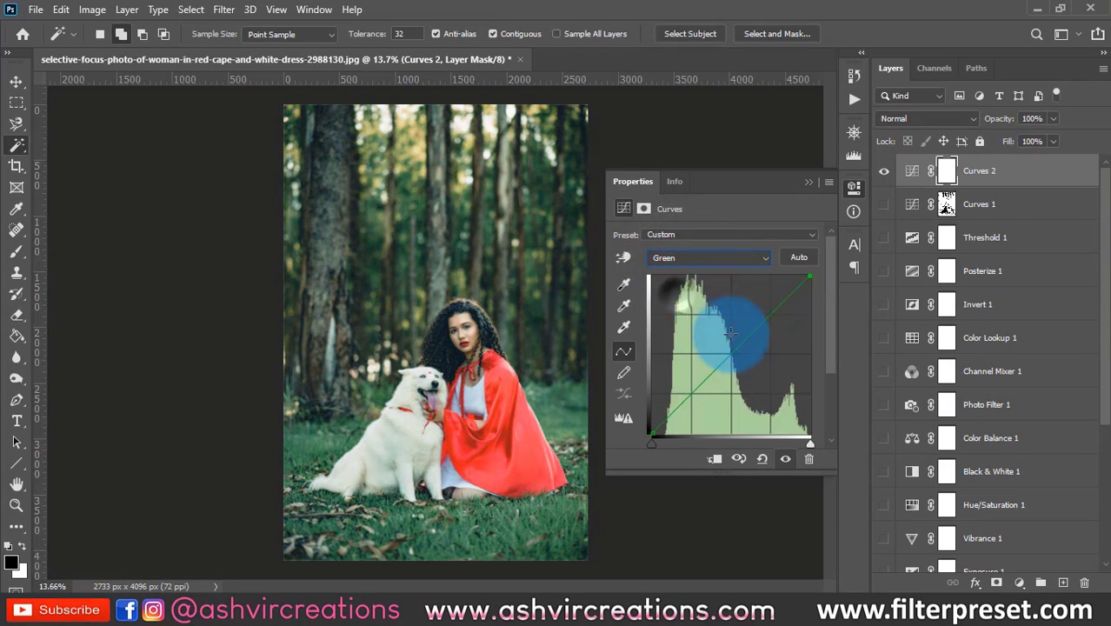
mouse_move(712, 347)
left_mouse_down()
mouse_move(733, 365)
mouse_move(727, 349)
left_mouse_up()
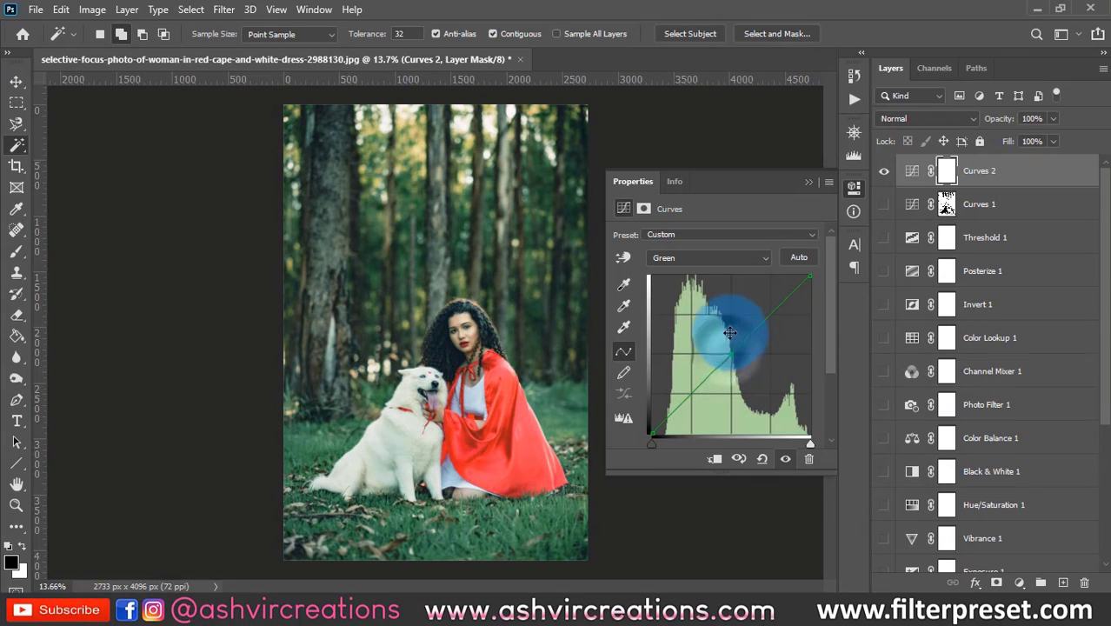
left_click(732, 259)
left_click(733, 276)
left_click_drag(758, 337, 720, 349)
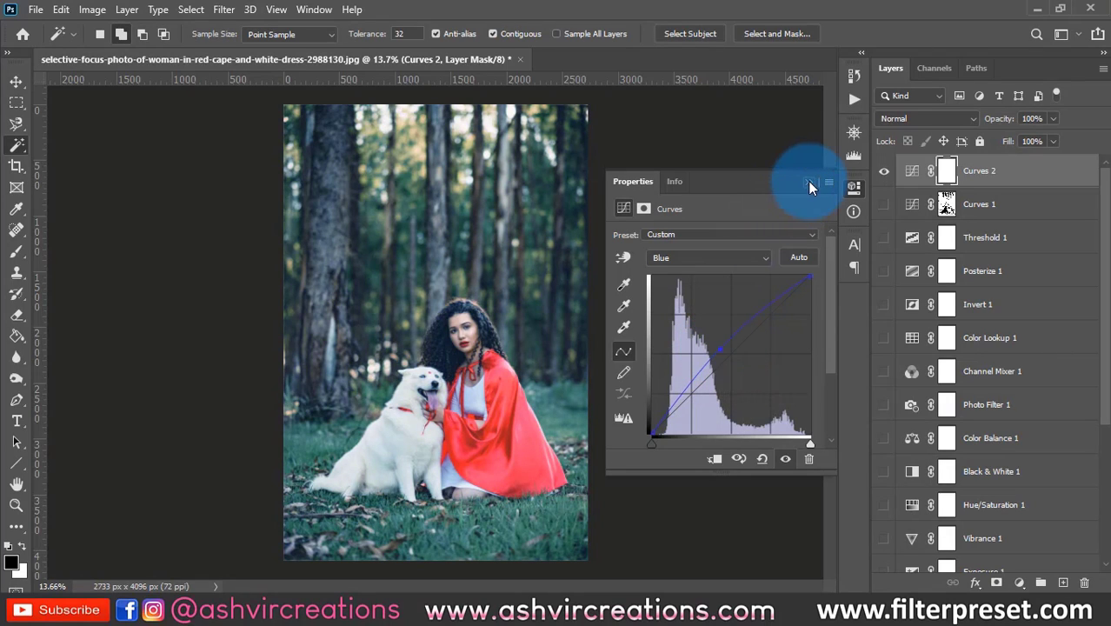
Collapse the Curves settings, compare the portrait with and without the new Curves layer, and leave that layer hidden.
left_click(812, 181)
left_click(884, 171)
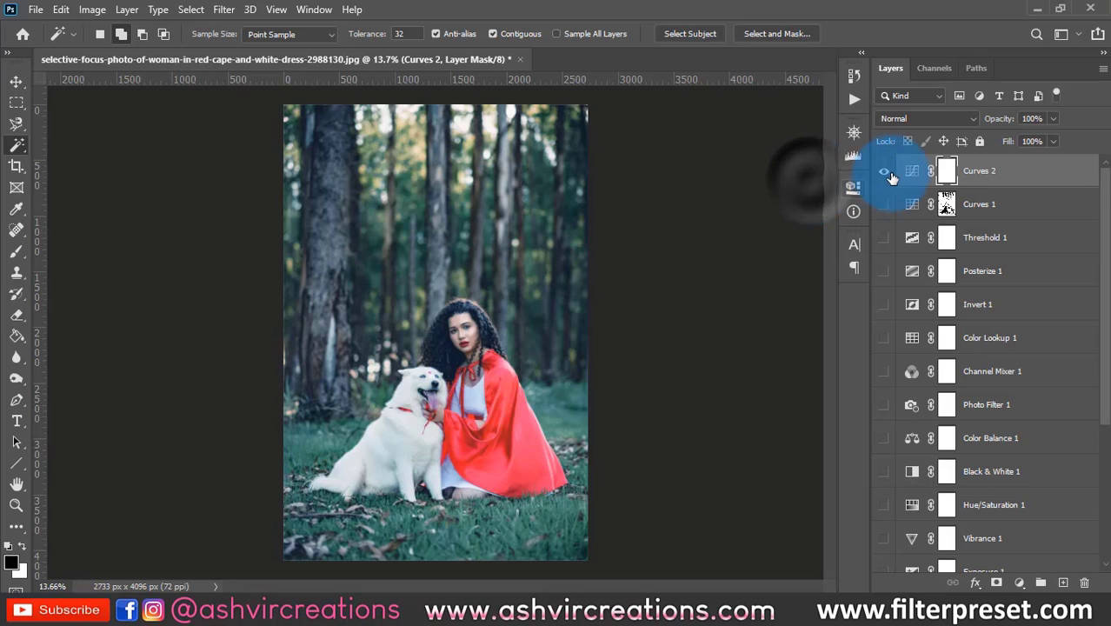
left_click(883, 172)
left_click(883, 172)
left_click(883, 171)
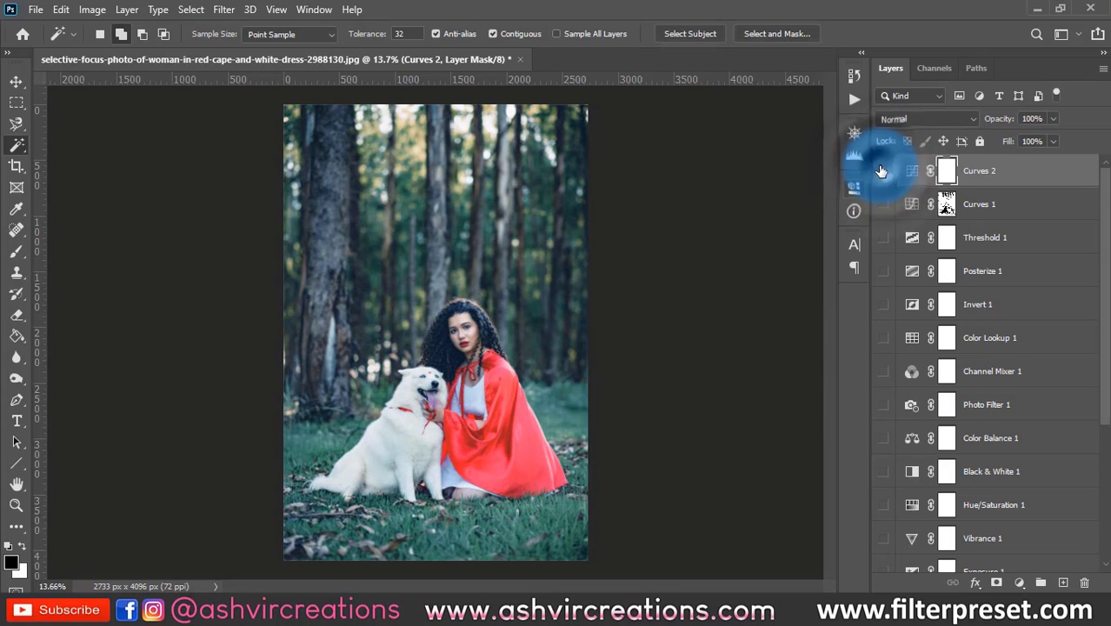
left_click(883, 172)
Add a Gradient Map adjustment layer using the Purple_03 preset from the Purples group and collapse its settings.
left_click(1019, 582)
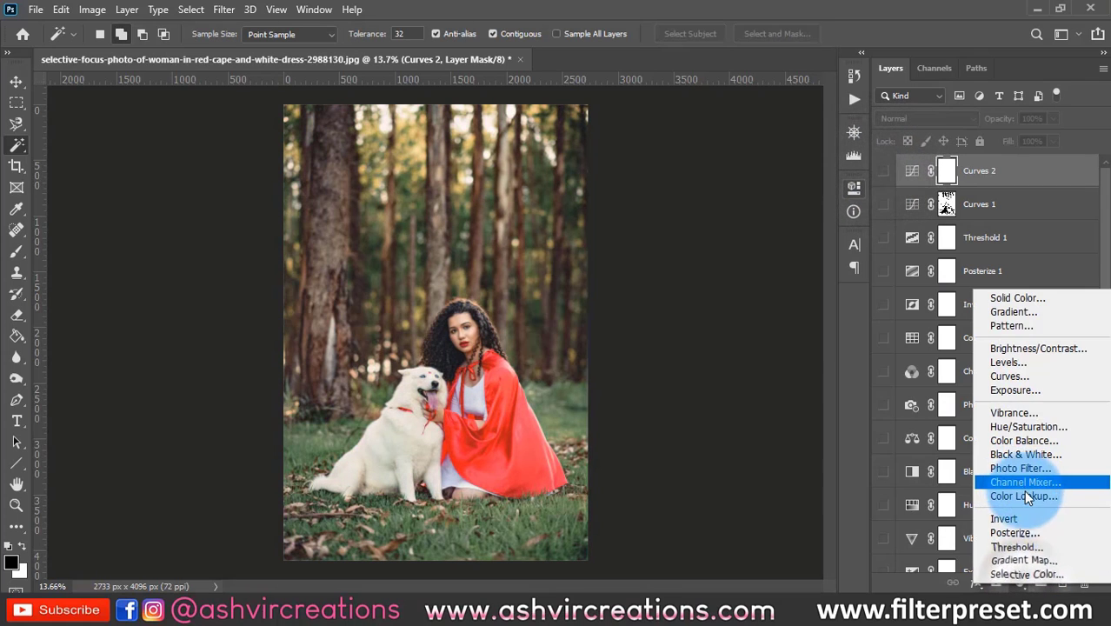
left_click(1025, 560)
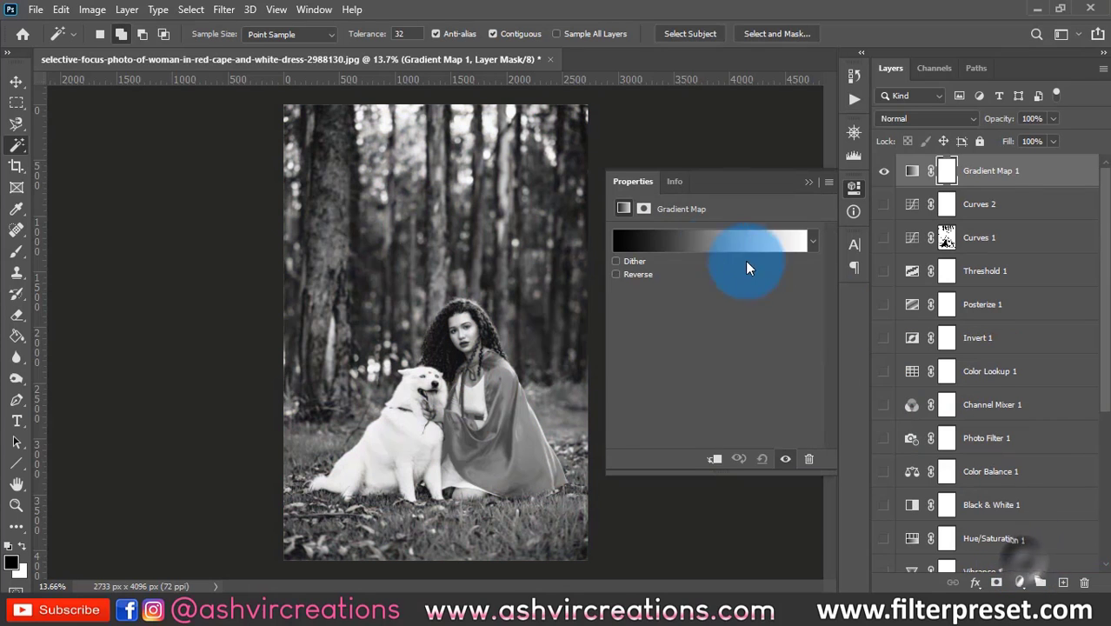
left_click(659, 243)
left_click(759, 155)
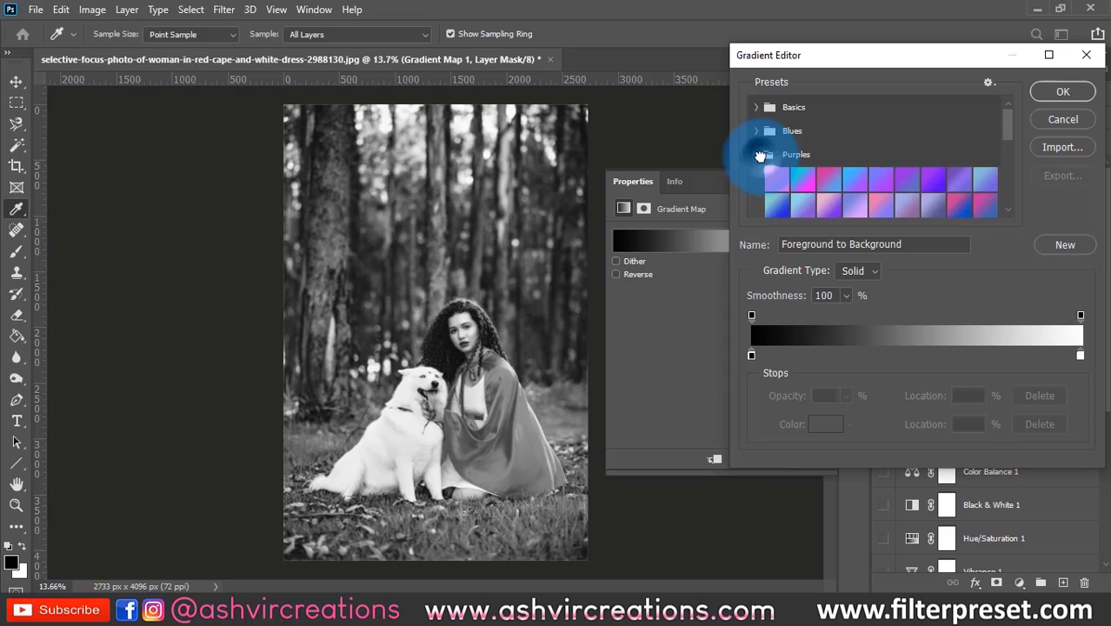
left_click(826, 180)
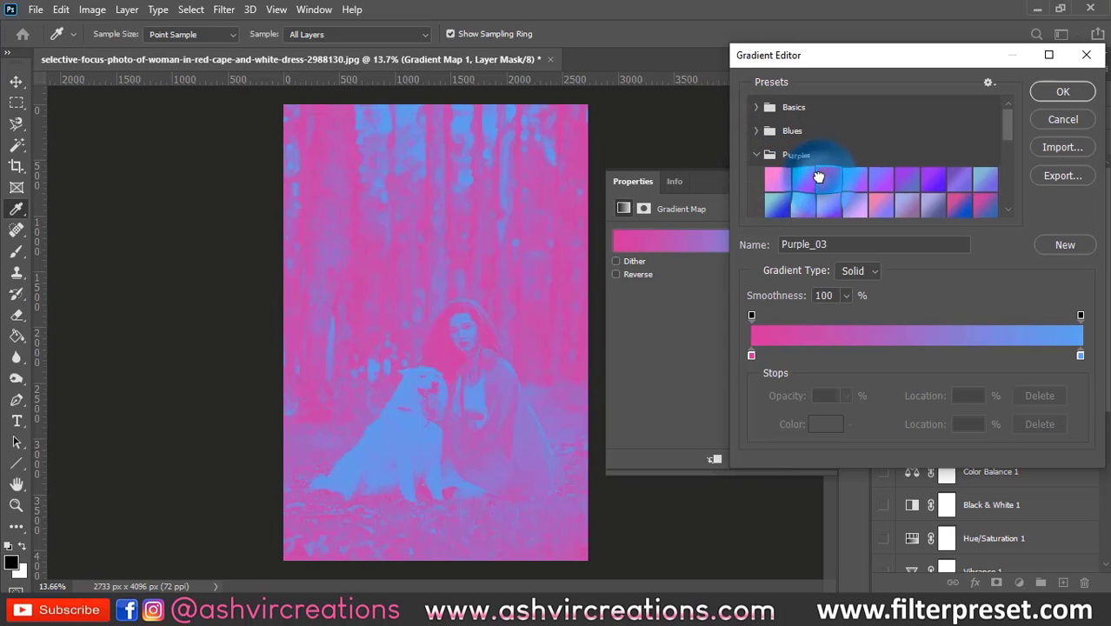
left_click(1072, 92)
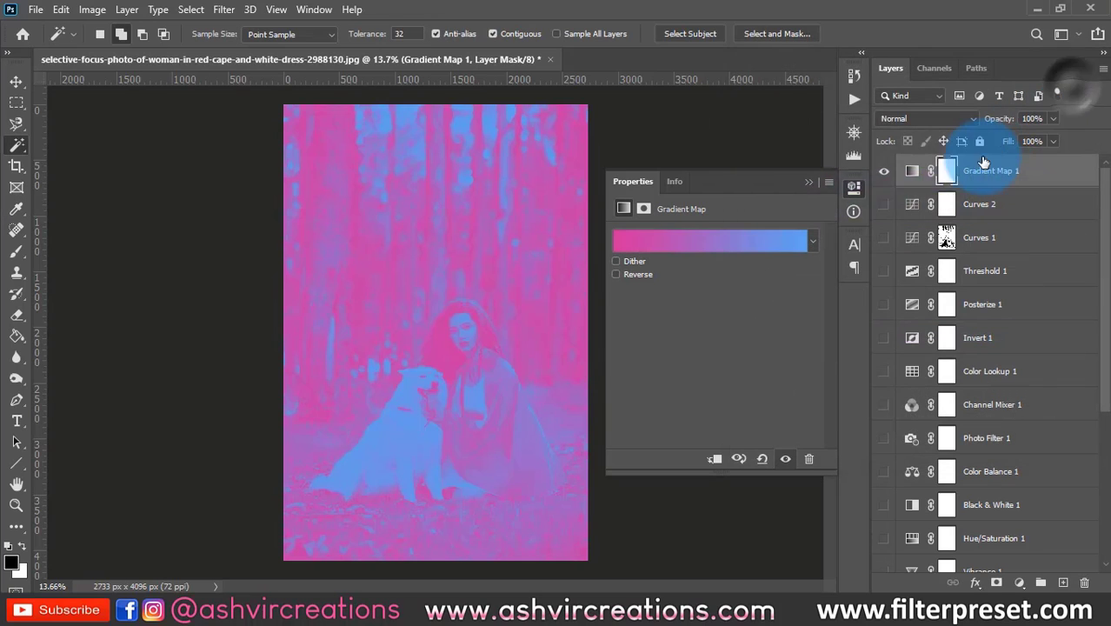
left_click(807, 185)
Set the Gradient Map layer's blend mode to Overlay and reduce its opacity to 34%.
left_click(908, 119)
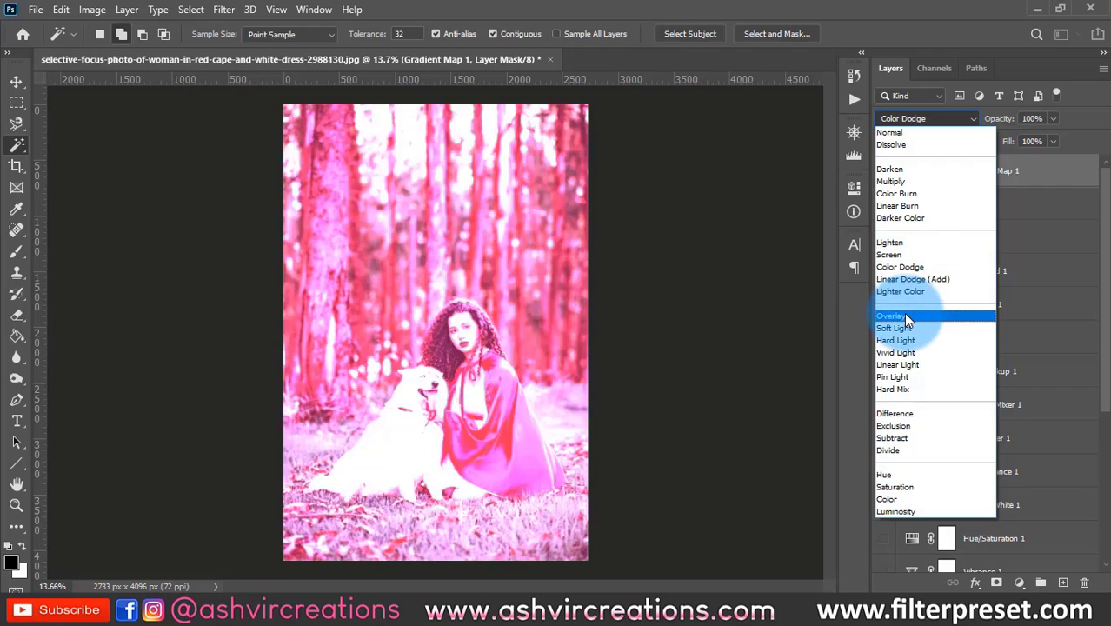
left_click(903, 315)
left_click_drag(996, 113, 878, 123)
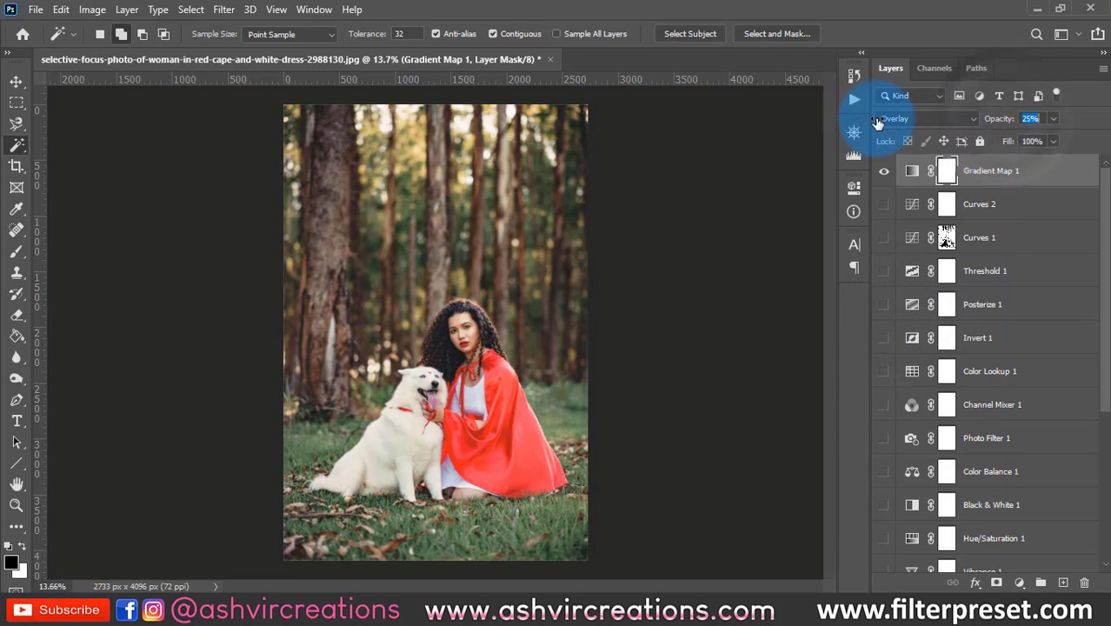
Compare the portrait with and without the Gradient Map effect, switching to the Move tool along the way.
left_click(886, 172)
left_click(886, 173)
scroll(447, 372, "up", 5)
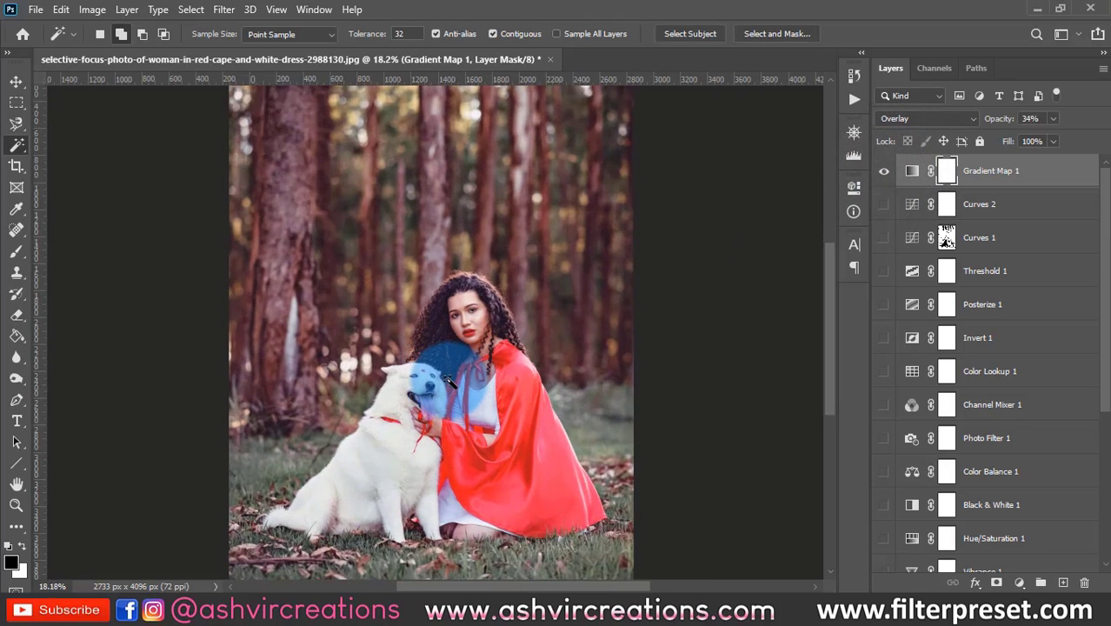
scroll(439, 379, "down", 2)
left_click(19, 87)
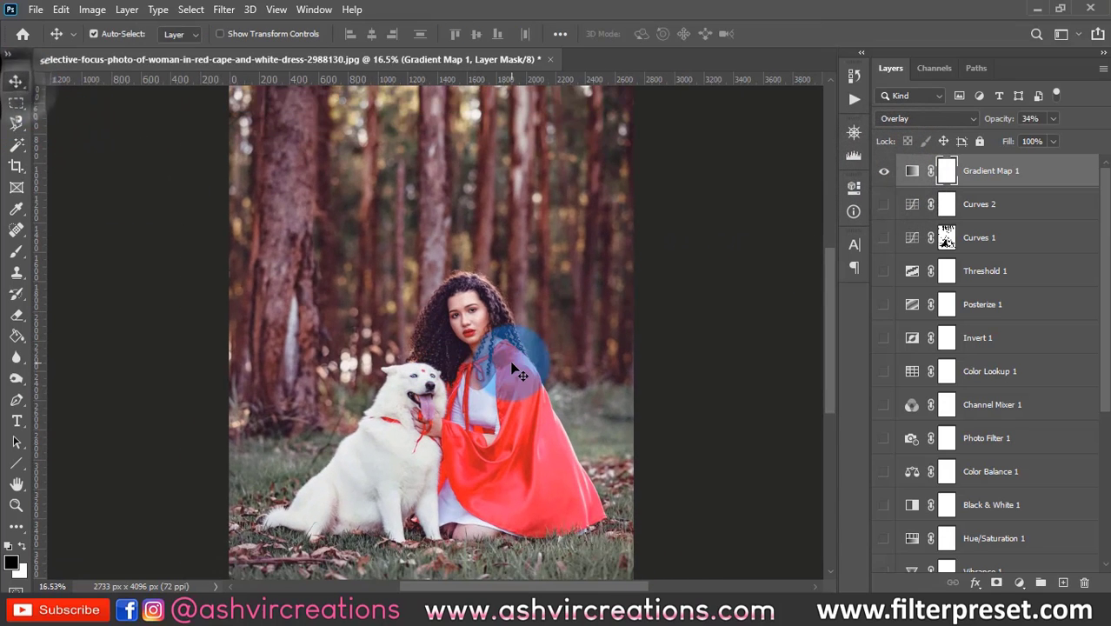
scroll(508, 359, "down", 1)
left_click(884, 171)
left_click(885, 172)
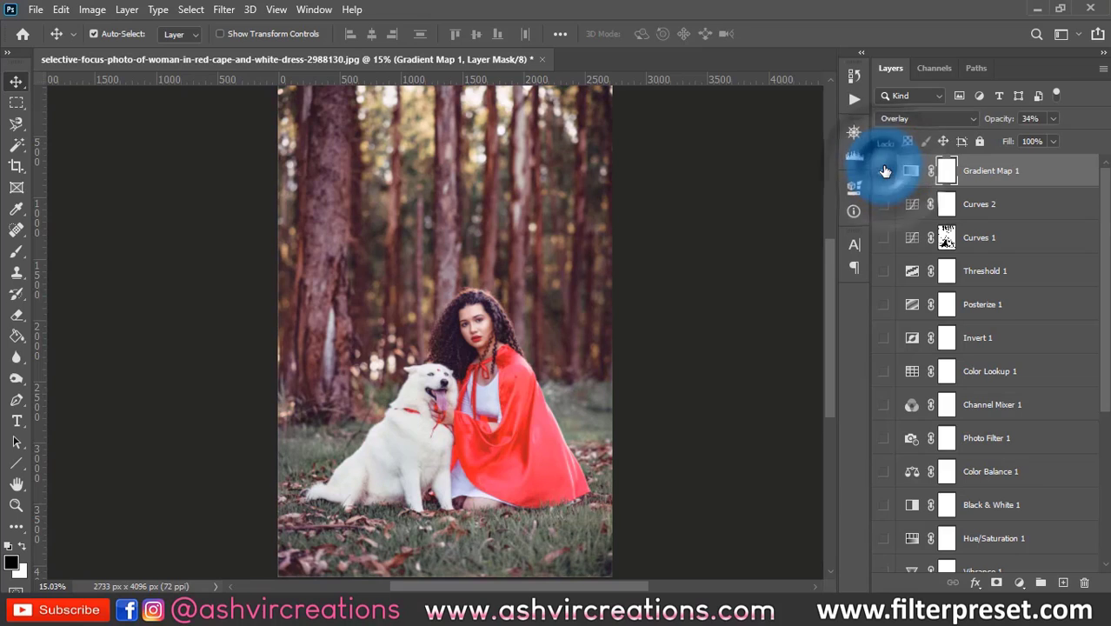
Examine the preset gradient groups available for the Gradient Map layer and close the Gradient Editor without changing the gradient.
double_click(912, 176)
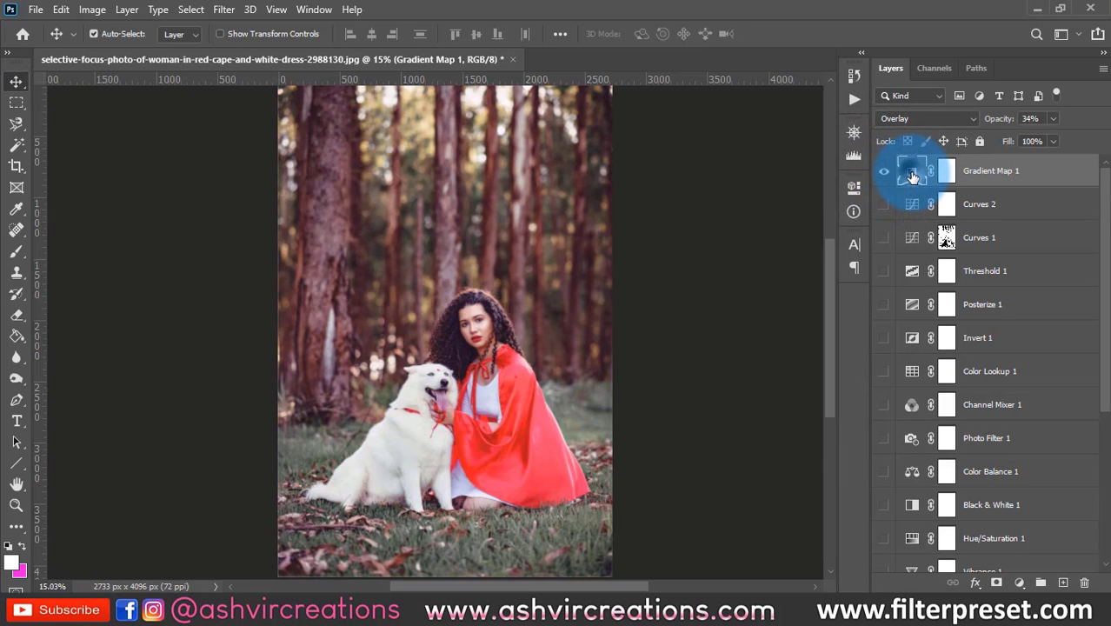
left_click(724, 242)
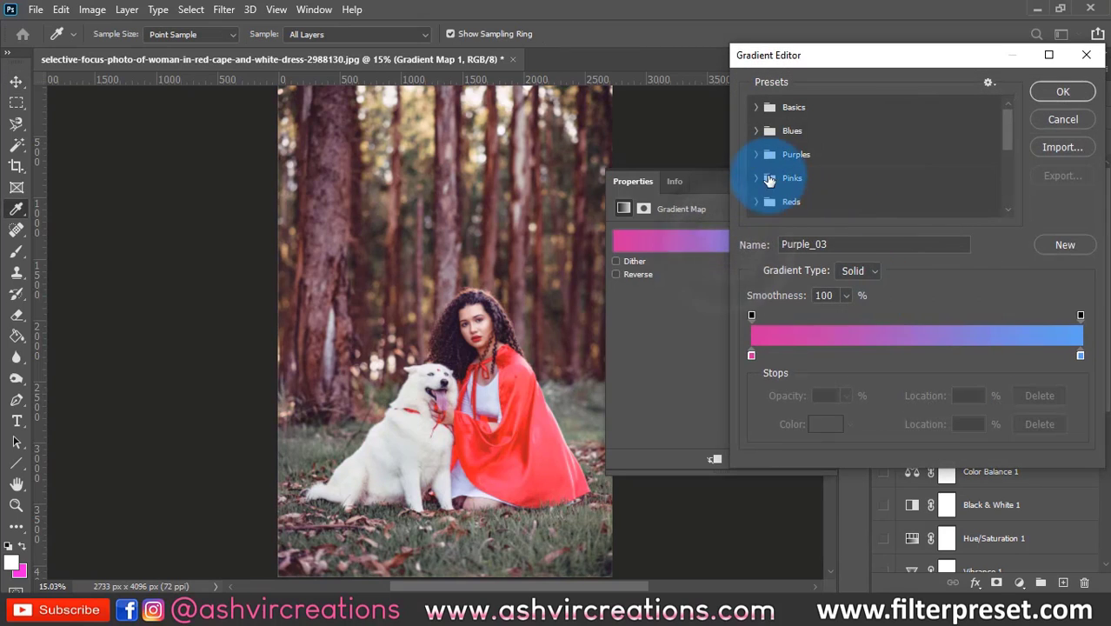
scroll(765, 154, "down", 2)
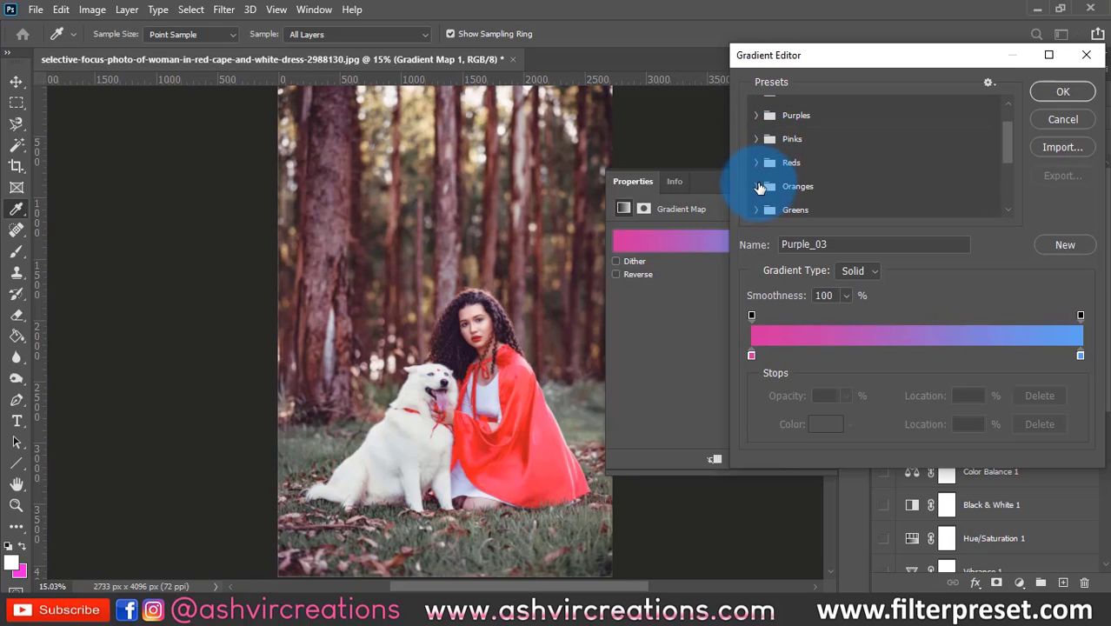
left_click(757, 162)
left_click(757, 162)
scroll(759, 165, "down", 2)
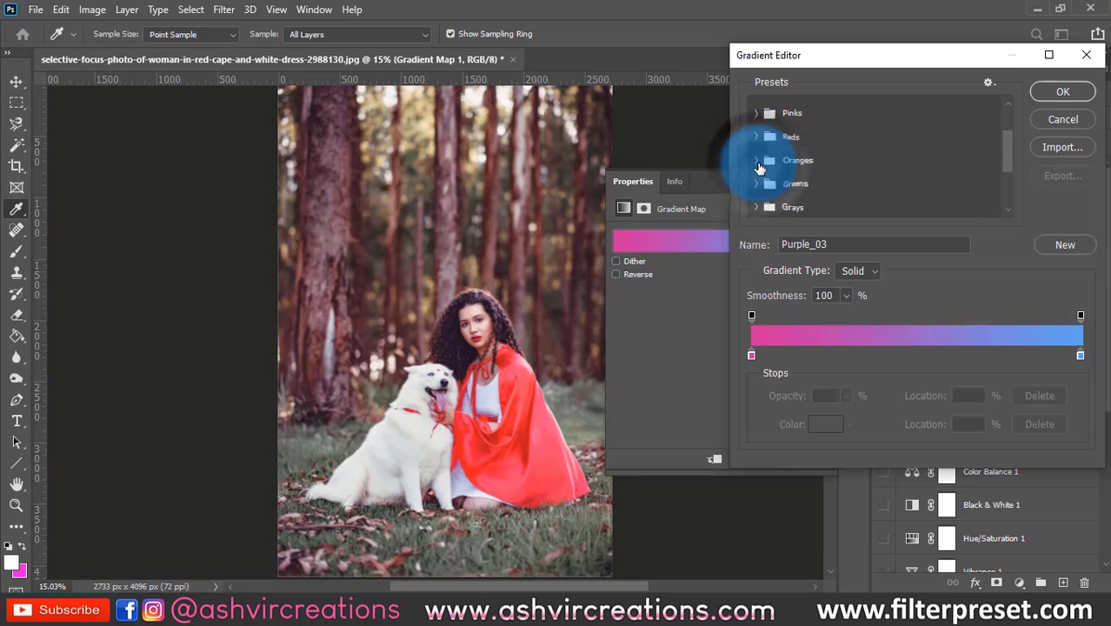
scroll(767, 170, "up", 4)
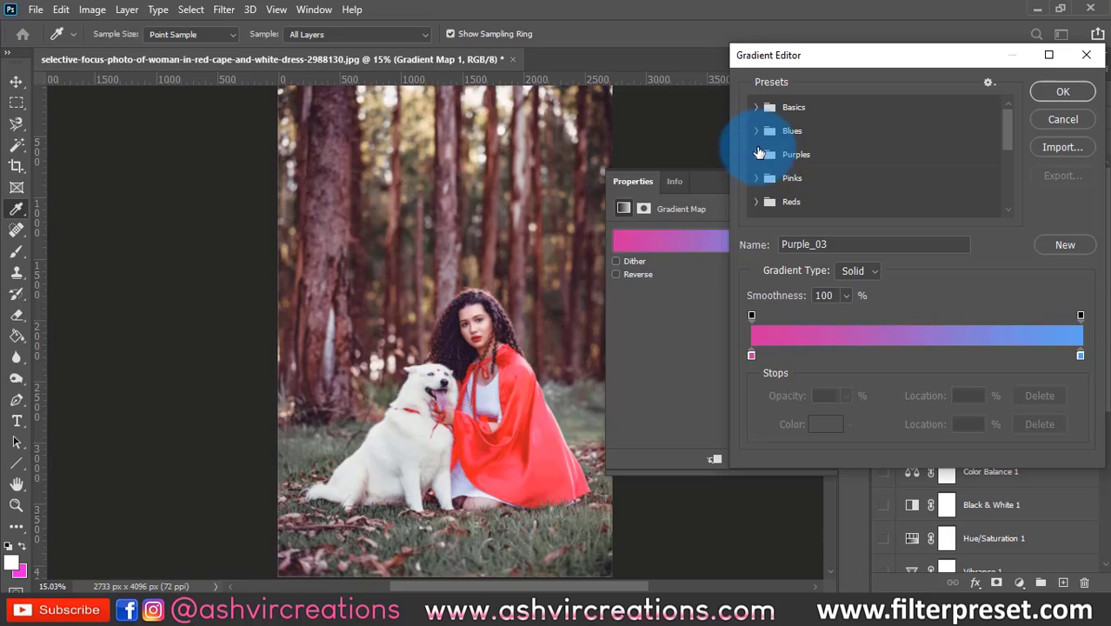
scroll(767, 167, "down", 5)
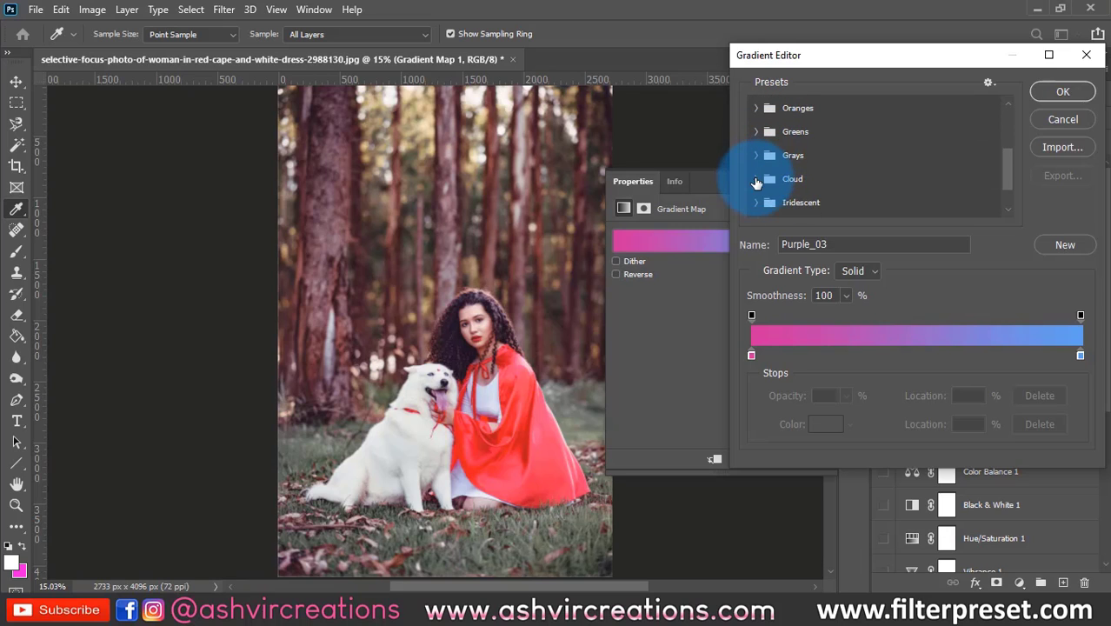
left_click(756, 183)
left_click(756, 183)
left_click(1064, 119)
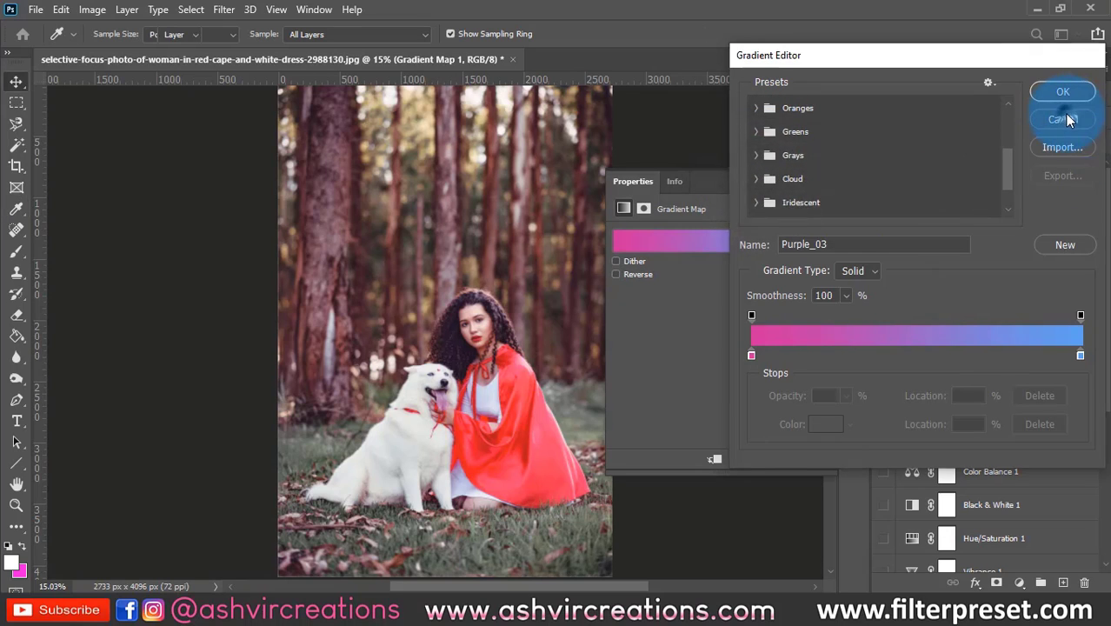
Collapse and hide the Gradient Map layer, and add a Selective Color adjustment layer with Cyan at -100% for Reds.
left_click(818, 179)
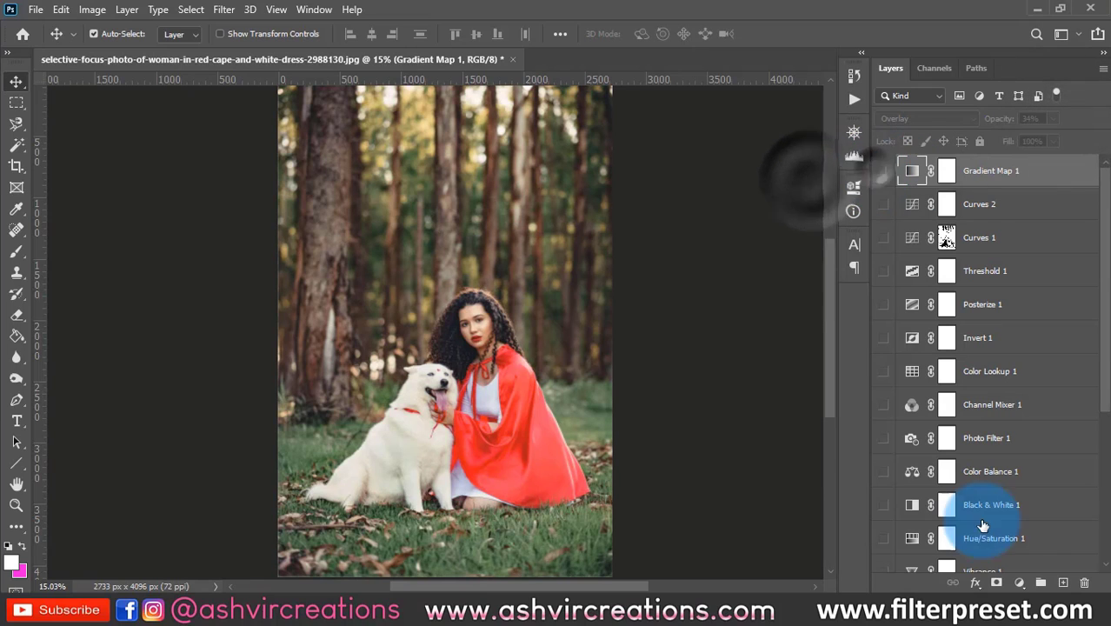
left_click(1019, 583)
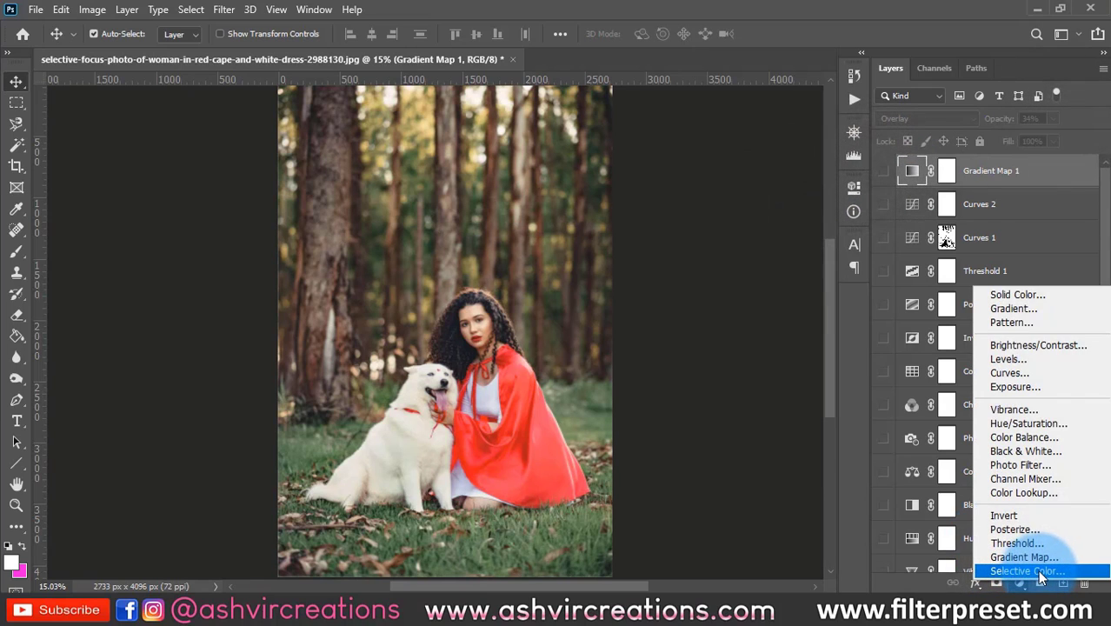
left_click(1036, 568)
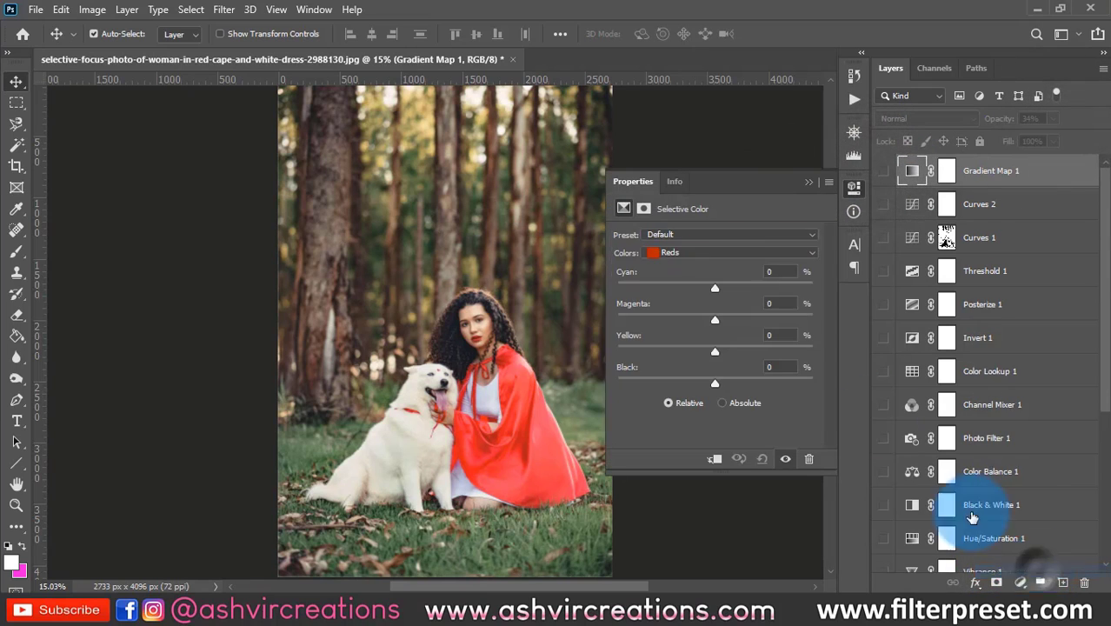
left_click(748, 252)
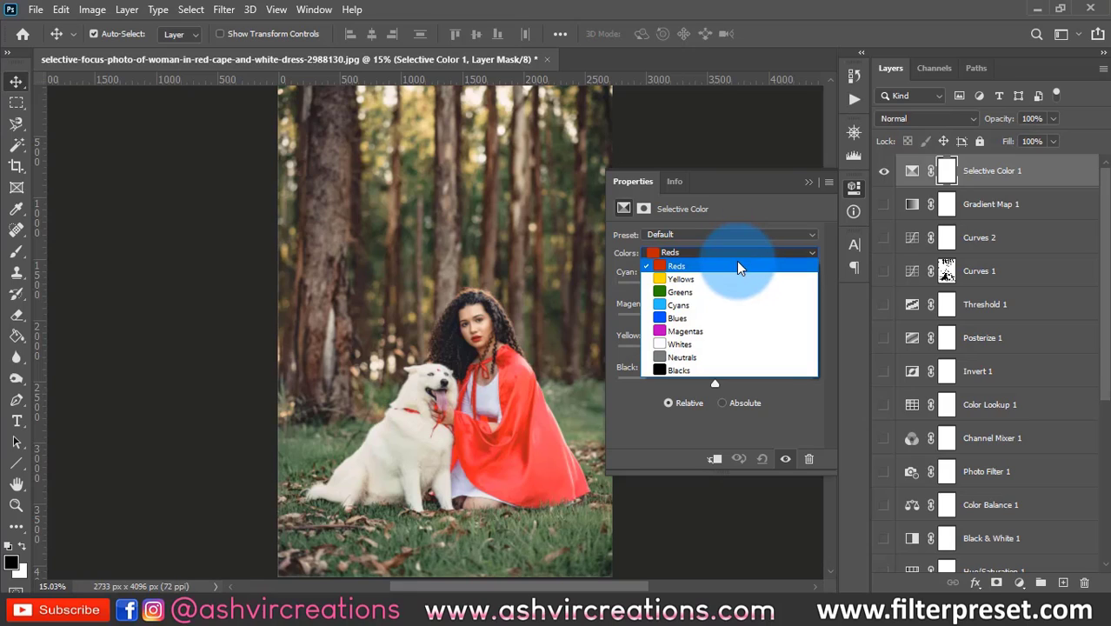
left_click(736, 263)
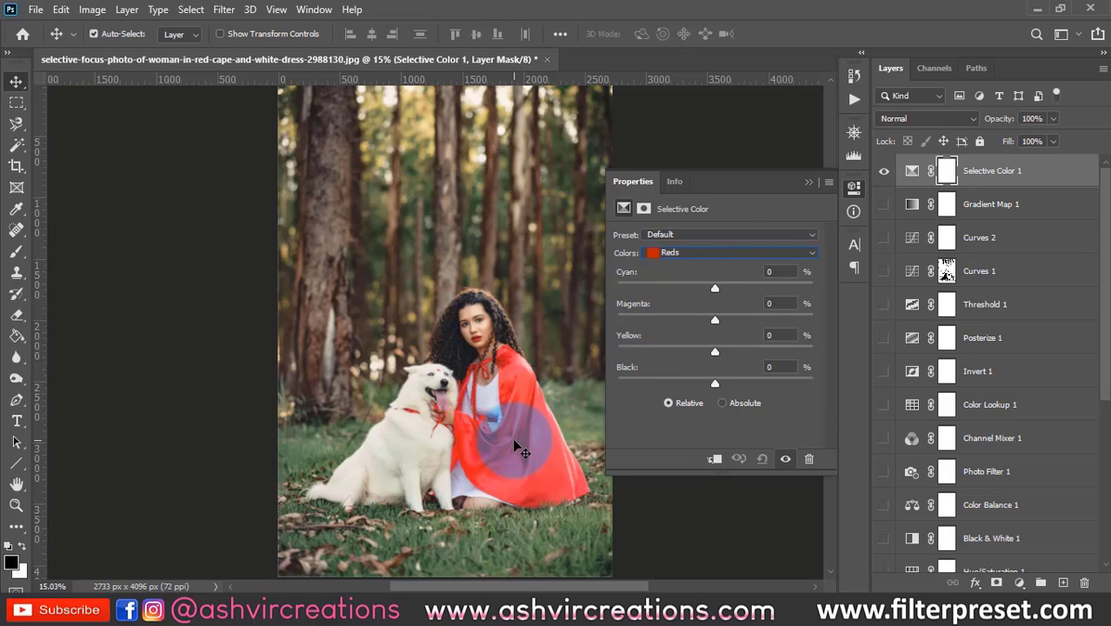
left_click_drag(718, 288, 574, 287)
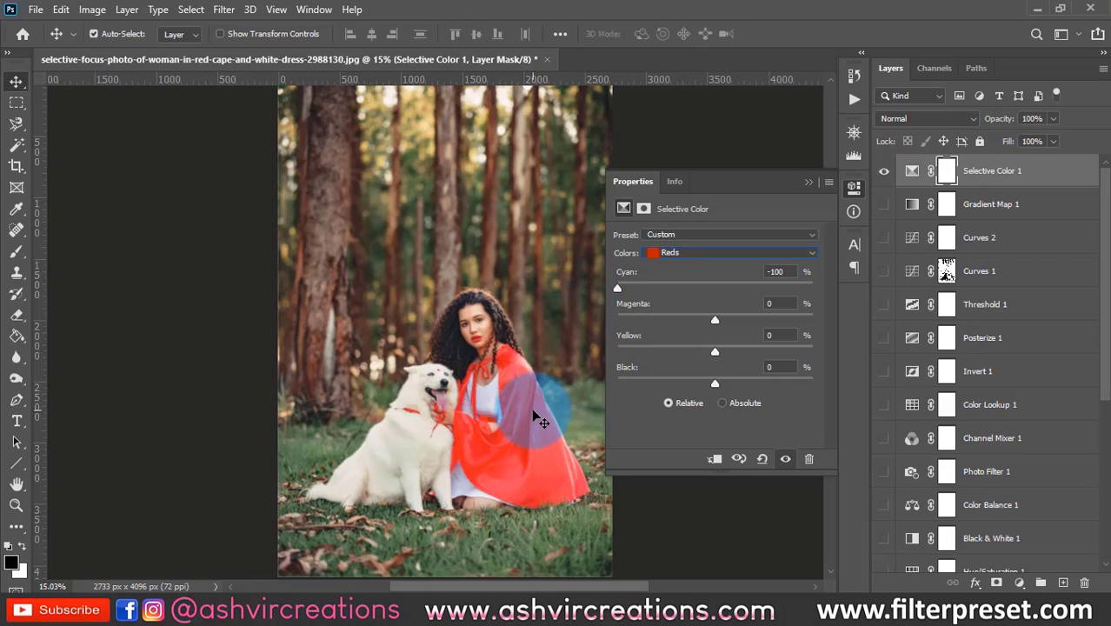
key("ctrl+plus")
key("ctrl+plus")
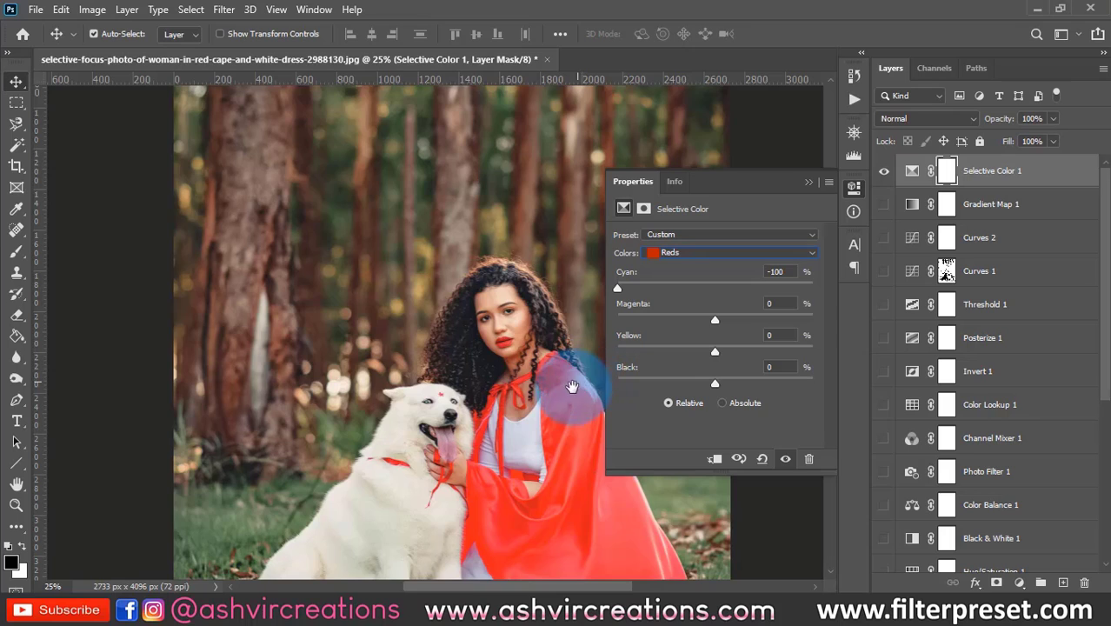
For the Reds in the Selective Color layer, set Cyan to -7%, Yellow to +1% and Black to +100%.
left_click_drag(572, 386, 419, 238)
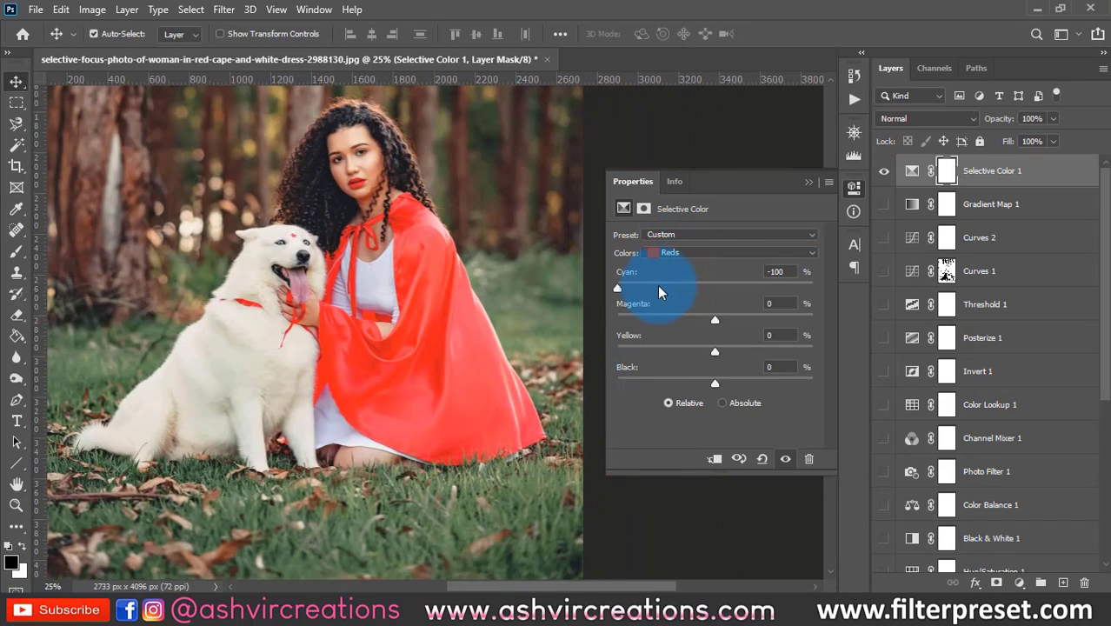
left_click_drag(658, 287, 1081, 275)
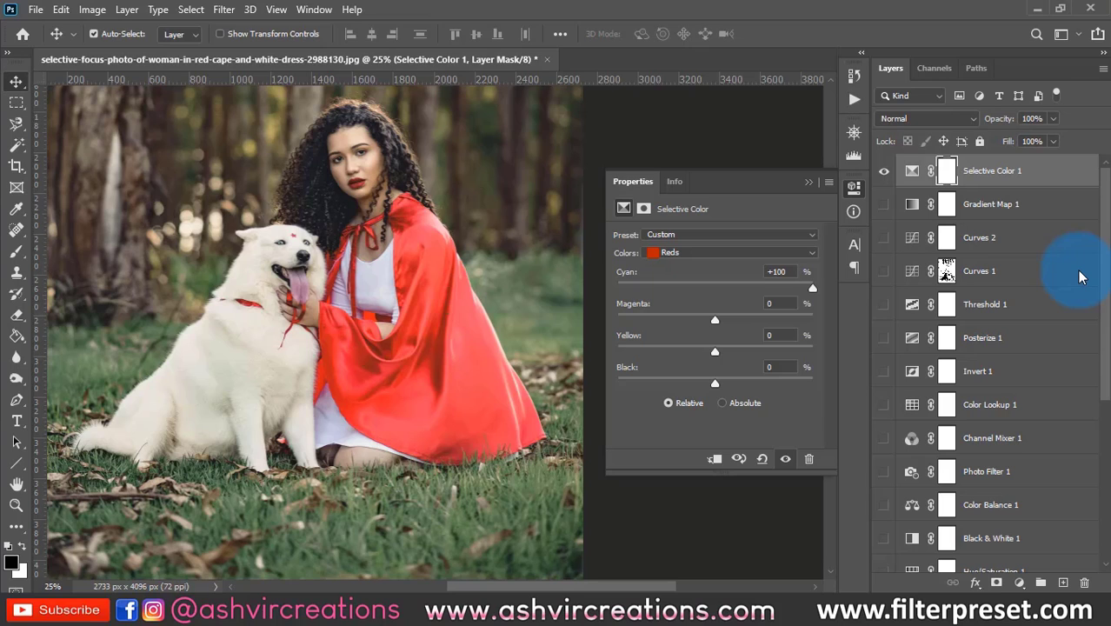
left_click_drag(1080, 276, 705, 294)
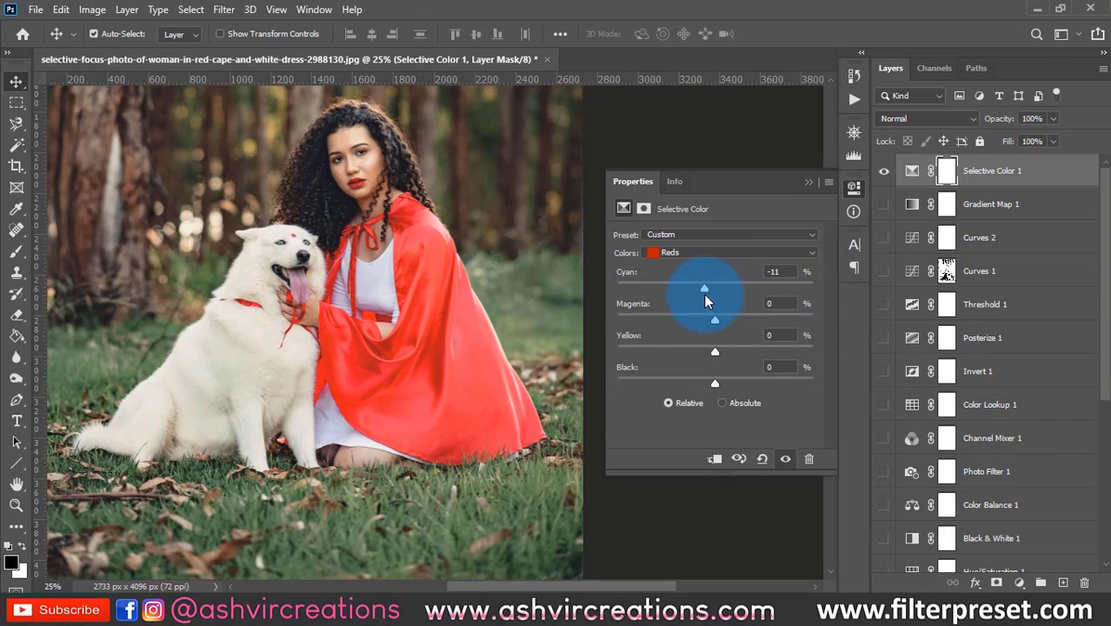
mouse_move(714, 351)
left_mouse_down()
mouse_move(540, 343)
mouse_move(628, 360)
mouse_move(712, 358)
left_mouse_up()
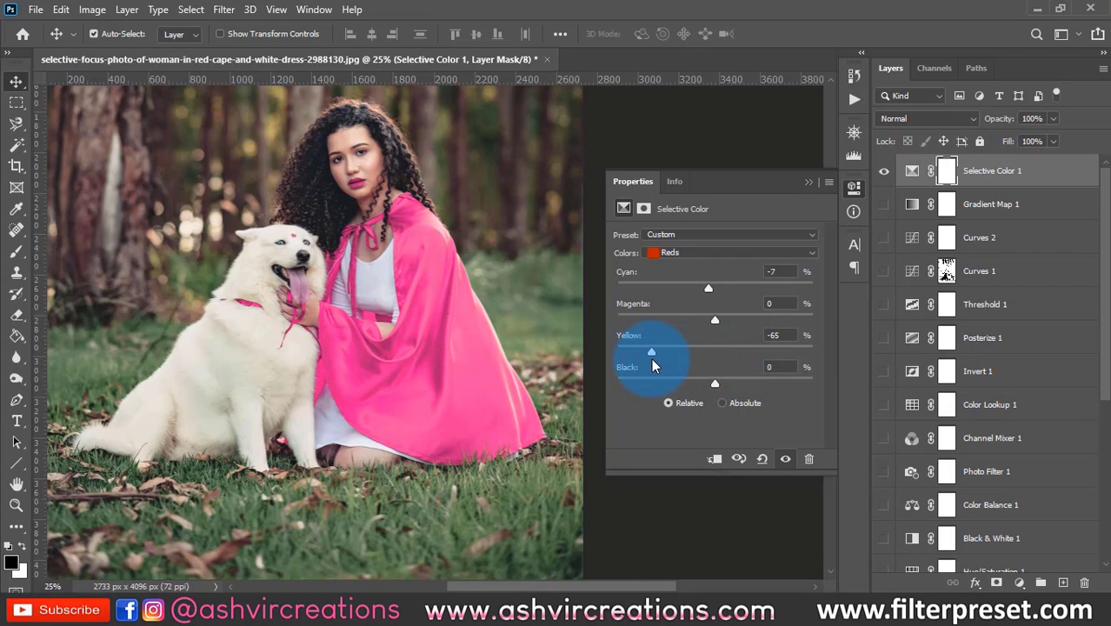
left_click_drag(654, 361, 792, 354)
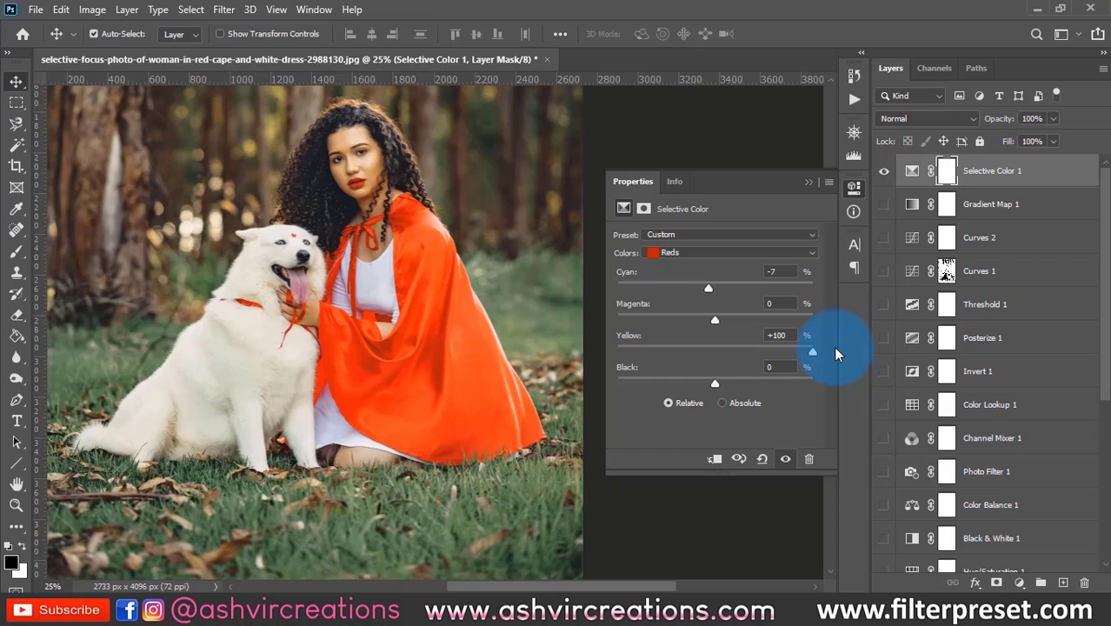
left_click_drag(835, 349, 805, 379)
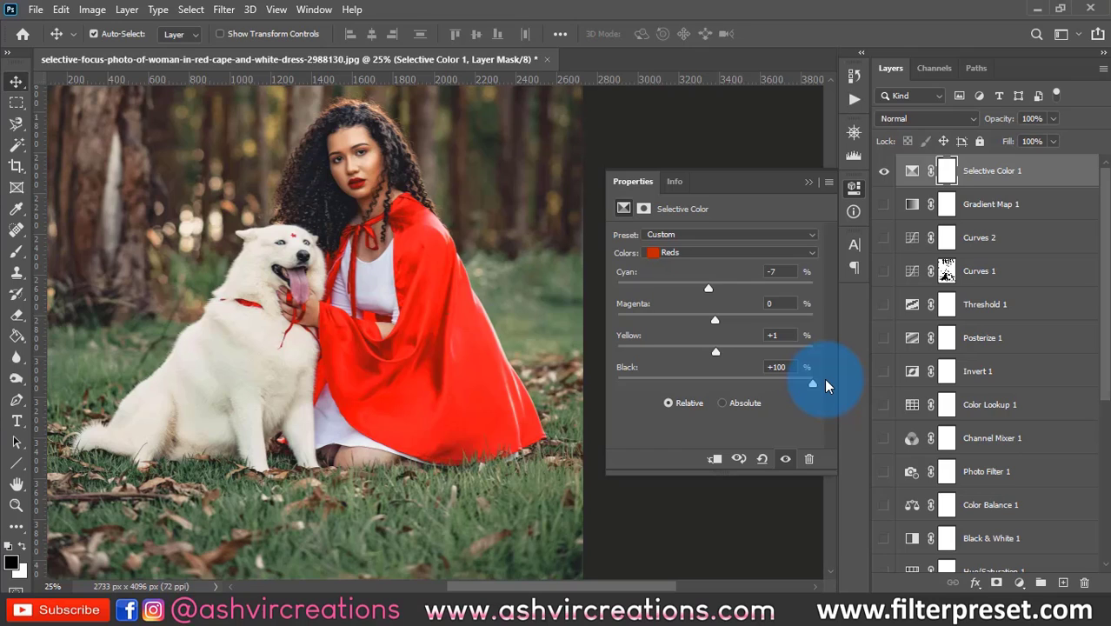
For the Neutrals in the Selective Color layer, try Cyan at -19%, Magenta at -16% and Yellow at -11%.
left_click(695, 254)
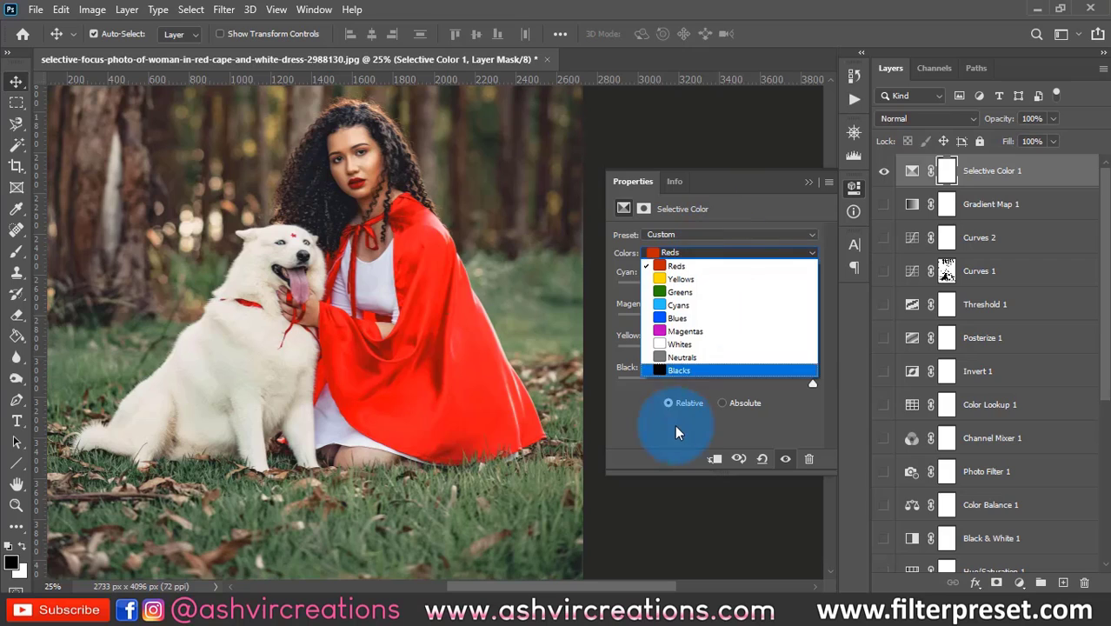
left_click(689, 358)
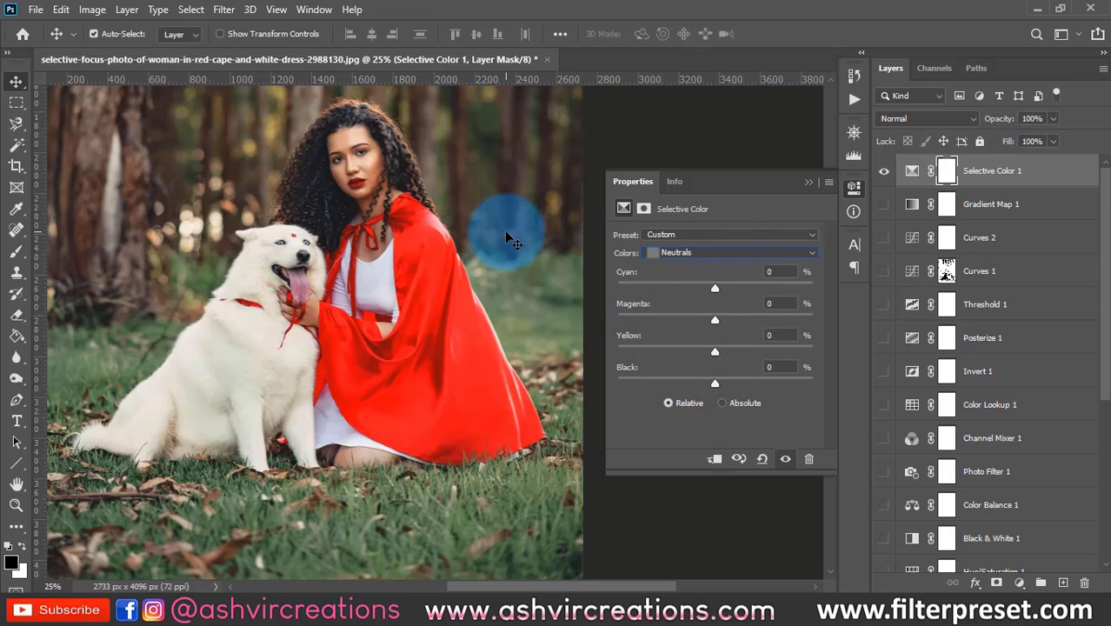
key("ctrl+minus")
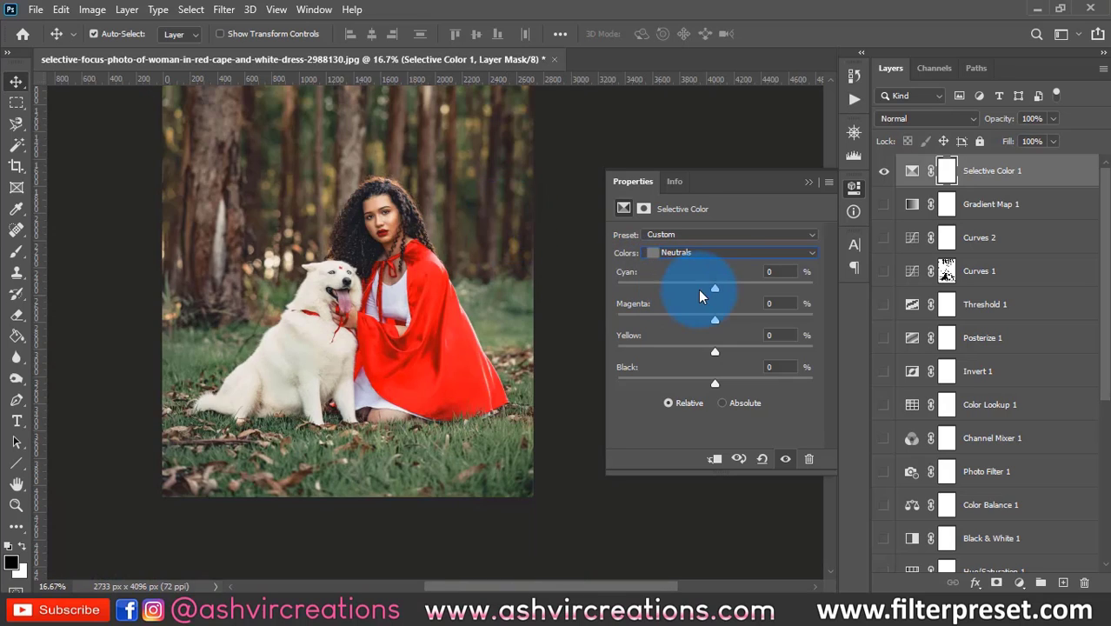
left_click_drag(714, 289, 704, 349)
left_click(691, 251)
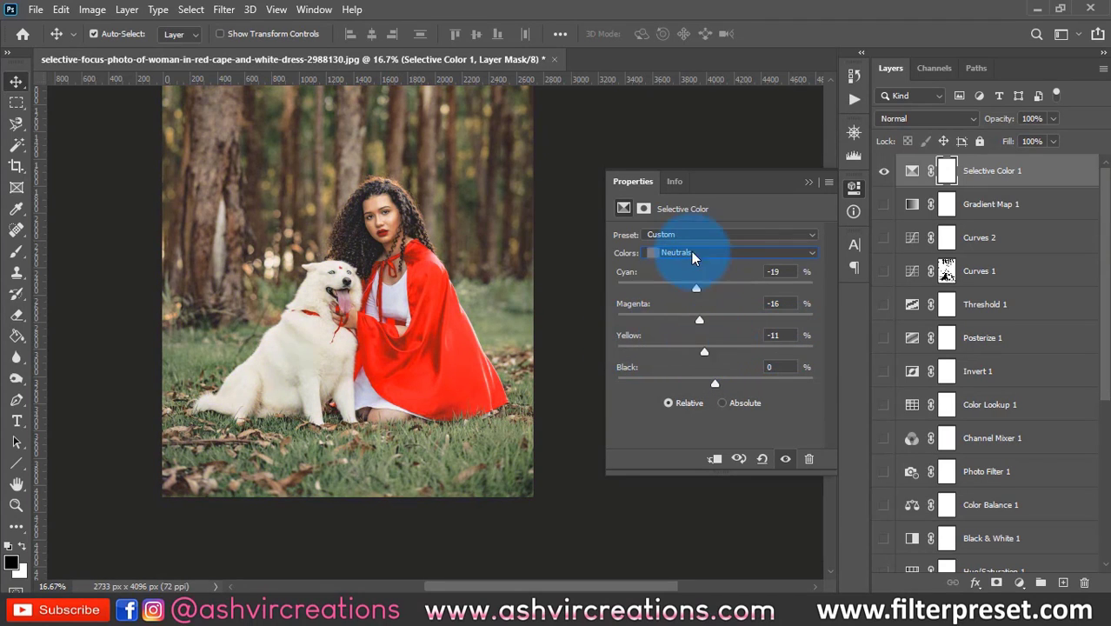
Reset the Neutrals' Cyan, Magenta and Yellow values to 0%.
left_click(777, 272)
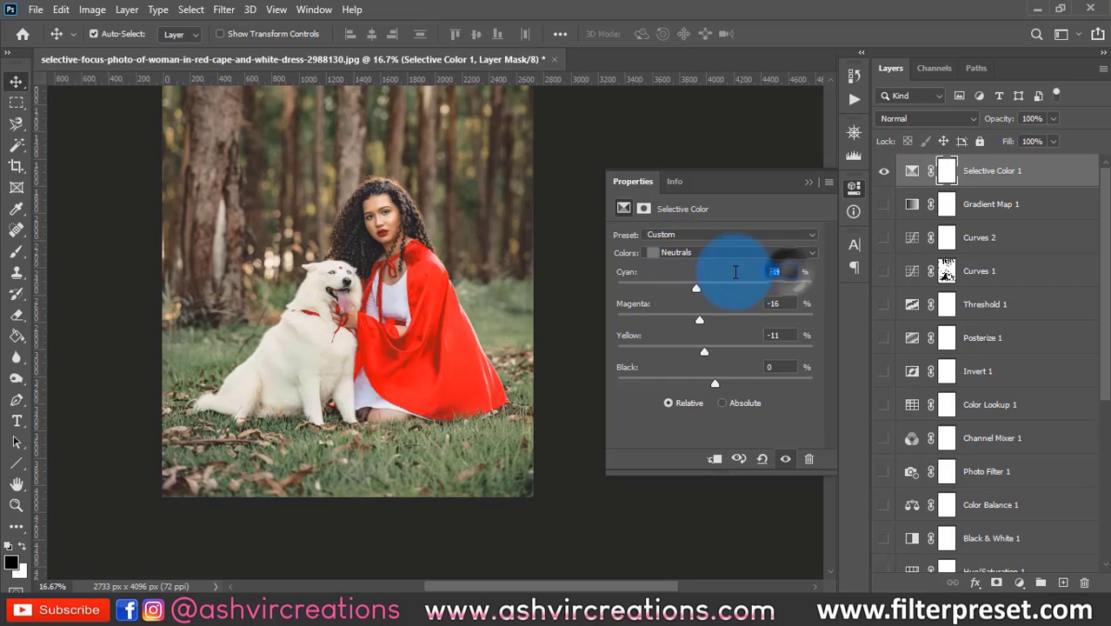
type("0")
left_click(774, 303)
type("0")
left_click(775, 335)
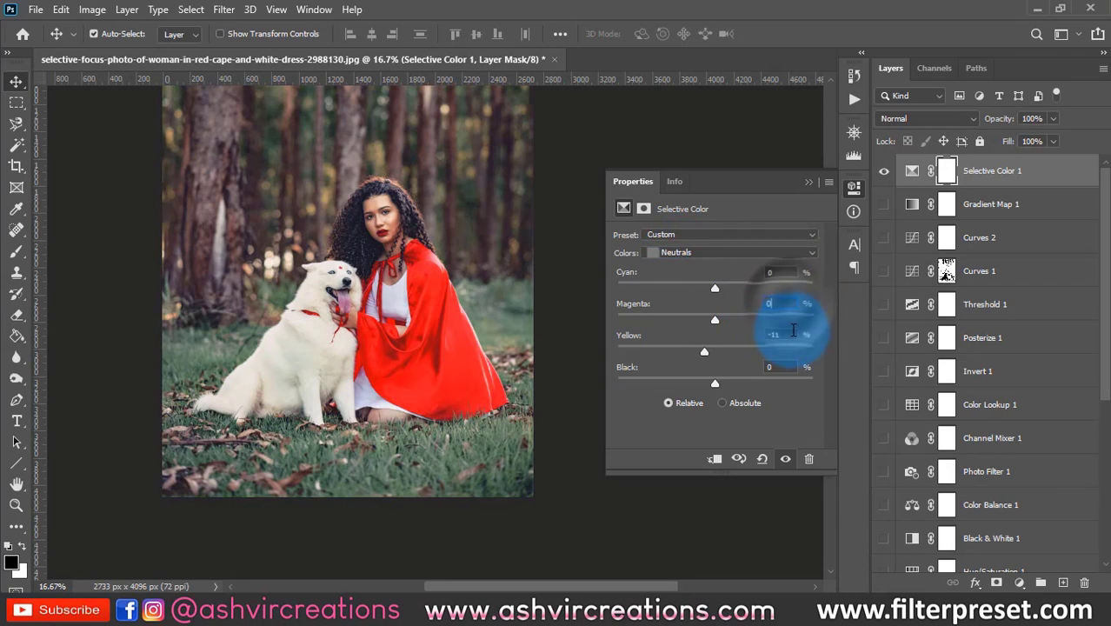
type("0")
Switch the Selective Color adjustment to Whites and set both Cyan and Black to +100%.
left_click(683, 254)
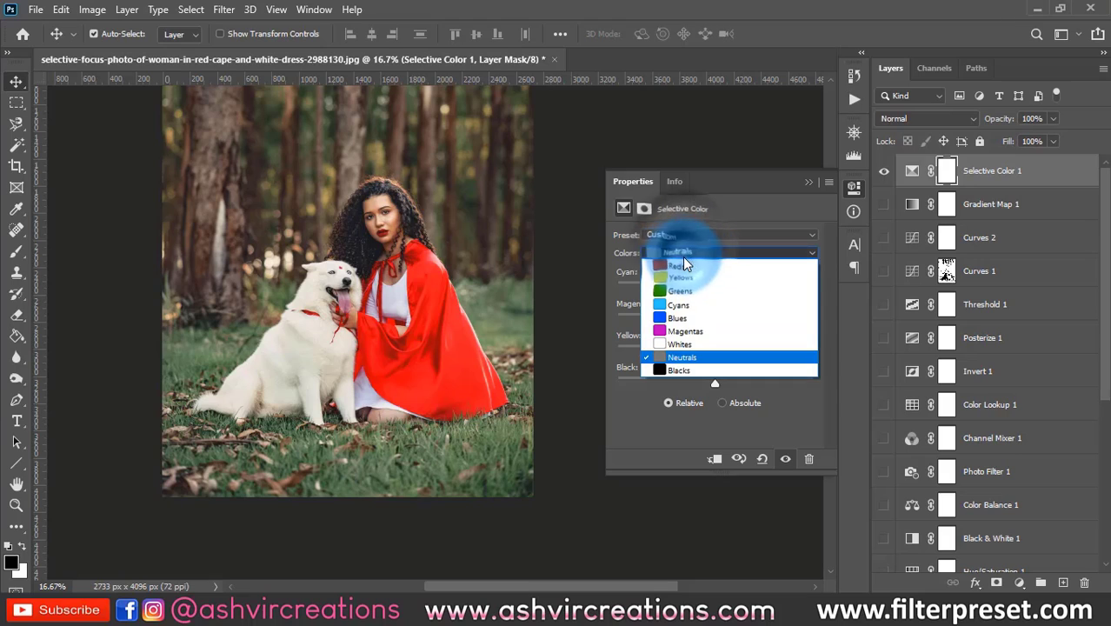
left_click(684, 346)
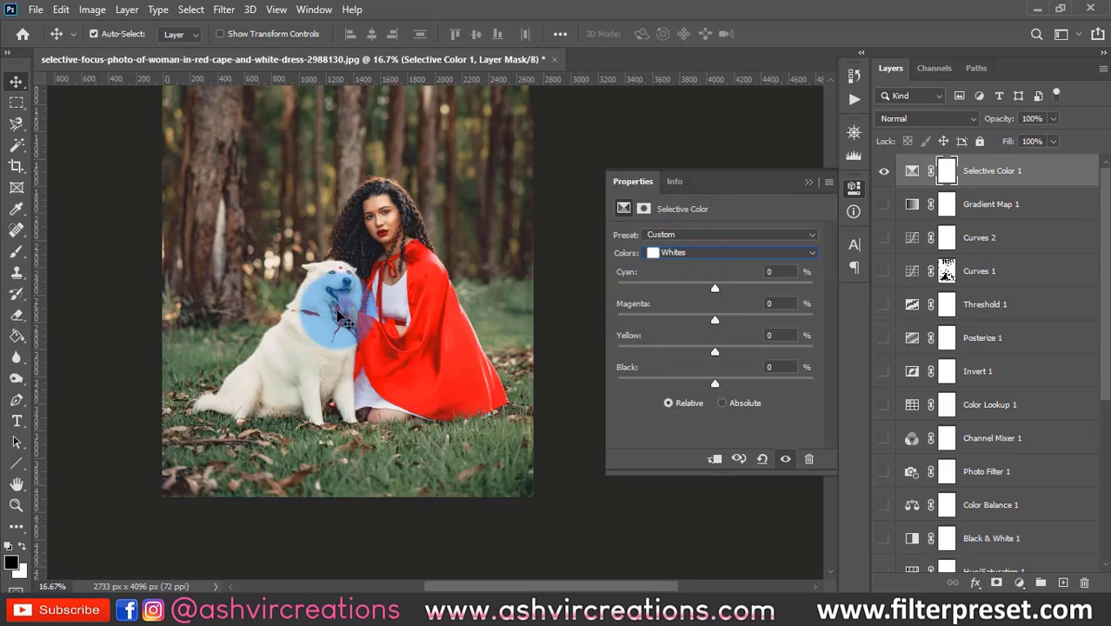
left_click(715, 287)
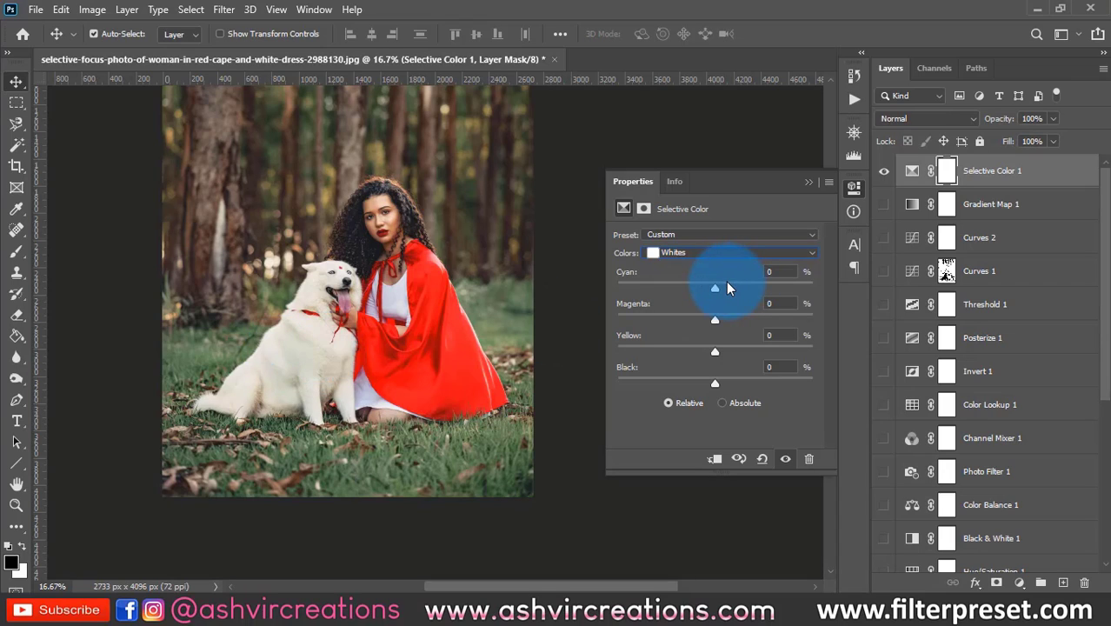
left_click_drag(727, 286, 828, 280)
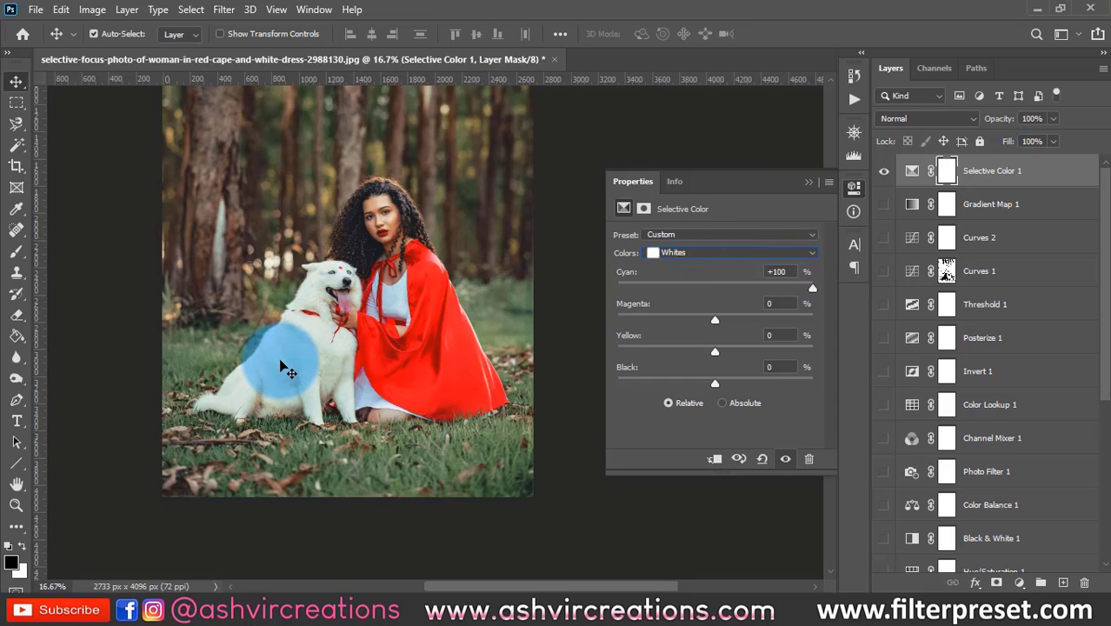
key("ctrl+plus")
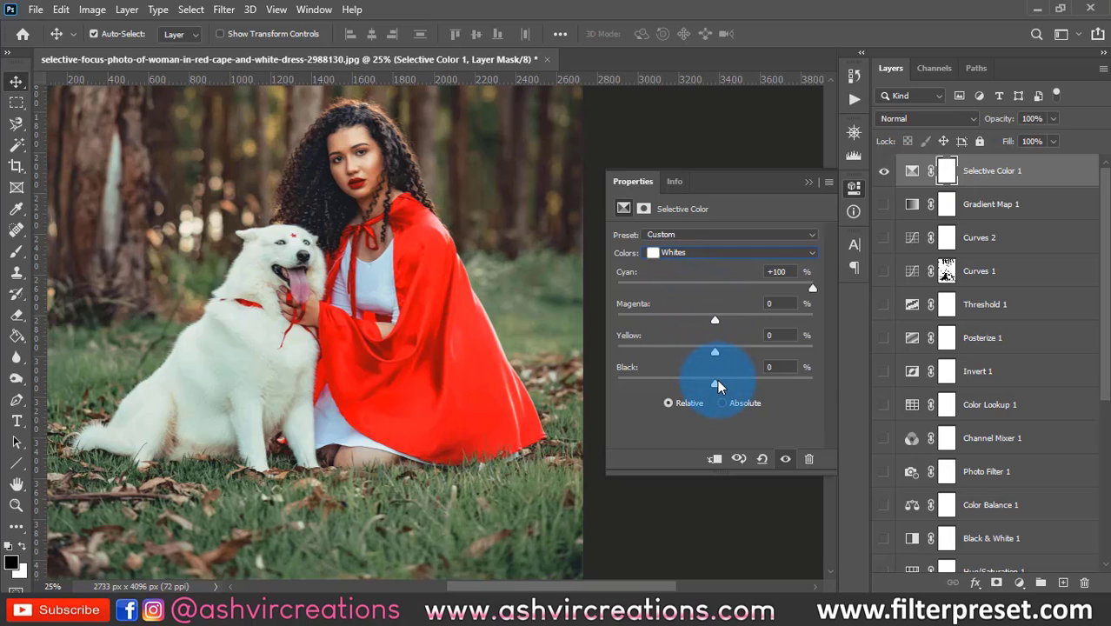
left_click_drag(718, 383, 589, 397)
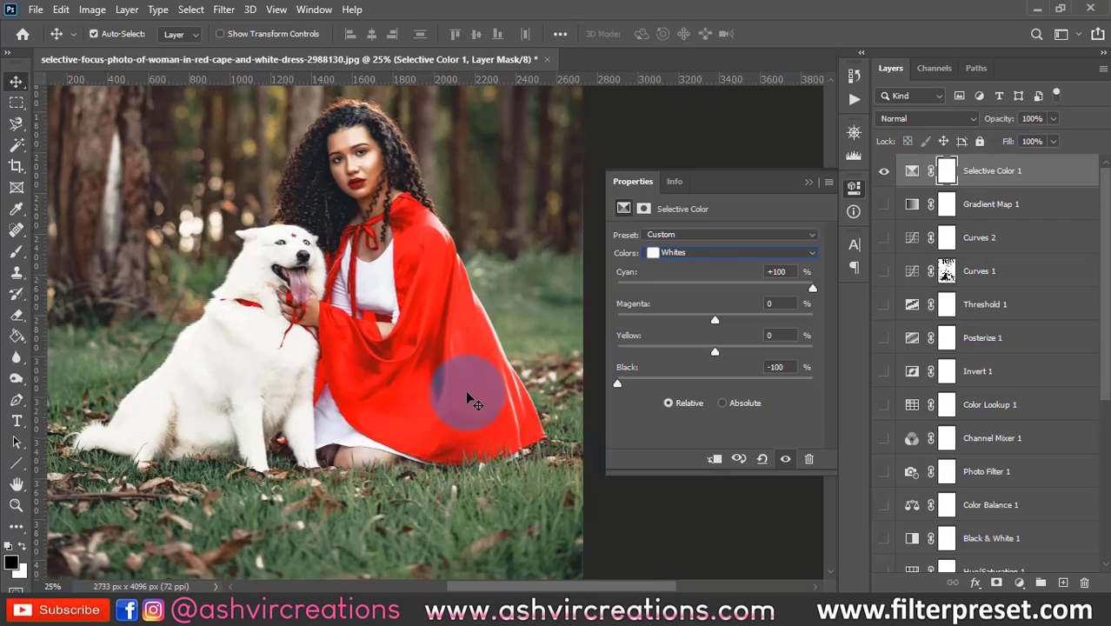
left_click_drag(633, 384, 905, 367)
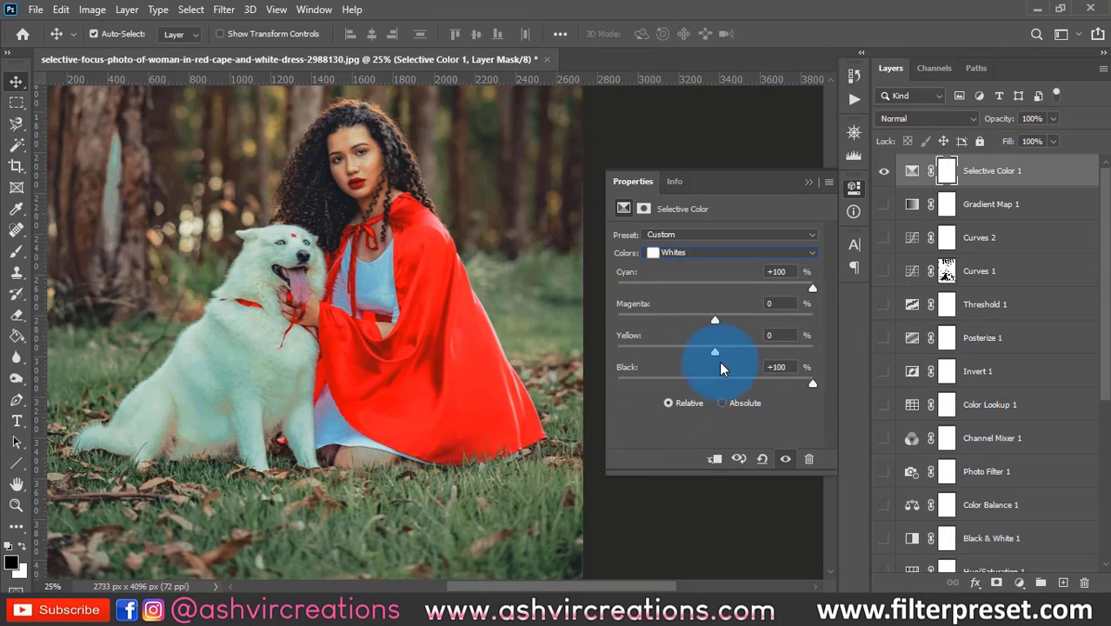
Adjust the Whites to Cyan -5%, Magenta +98% and Black -3%.
left_click(709, 288)
mouse_move(731, 383)
left_mouse_down()
mouse_move(650, 384)
mouse_move(709, 383)
left_mouse_up()
left_click_drag(817, 387, 866, 390)
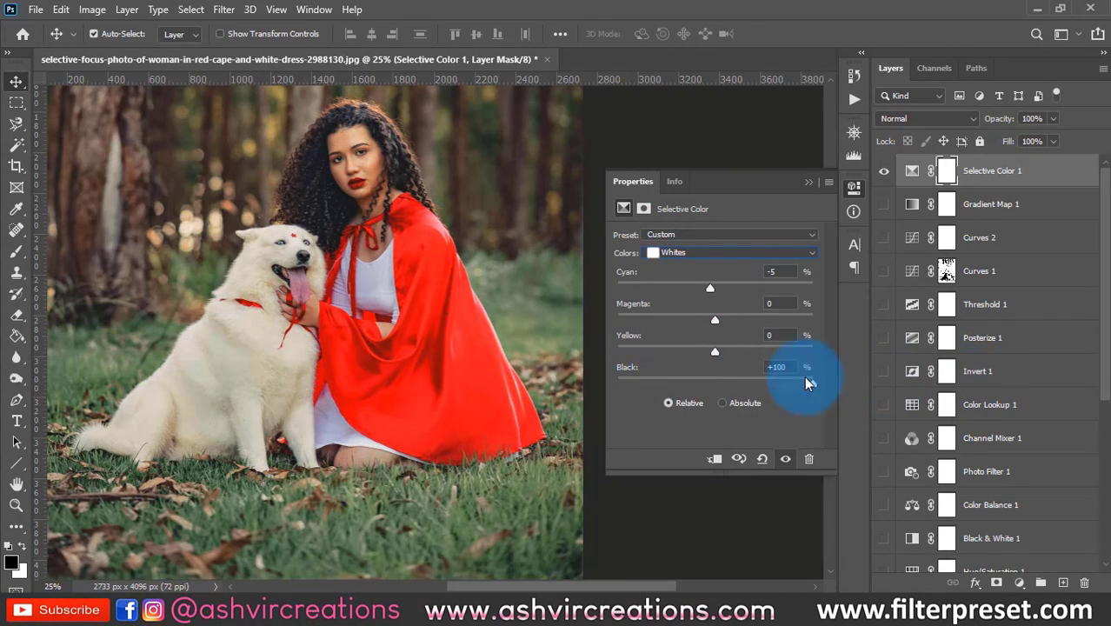
left_click(715, 384)
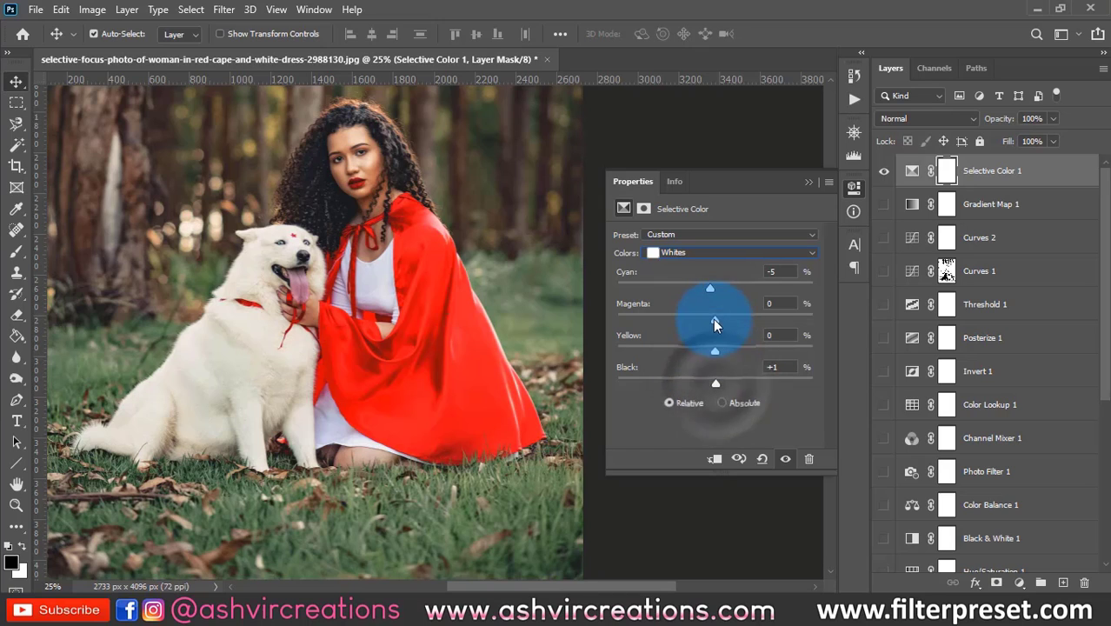
left_click_drag(713, 323, 811, 321)
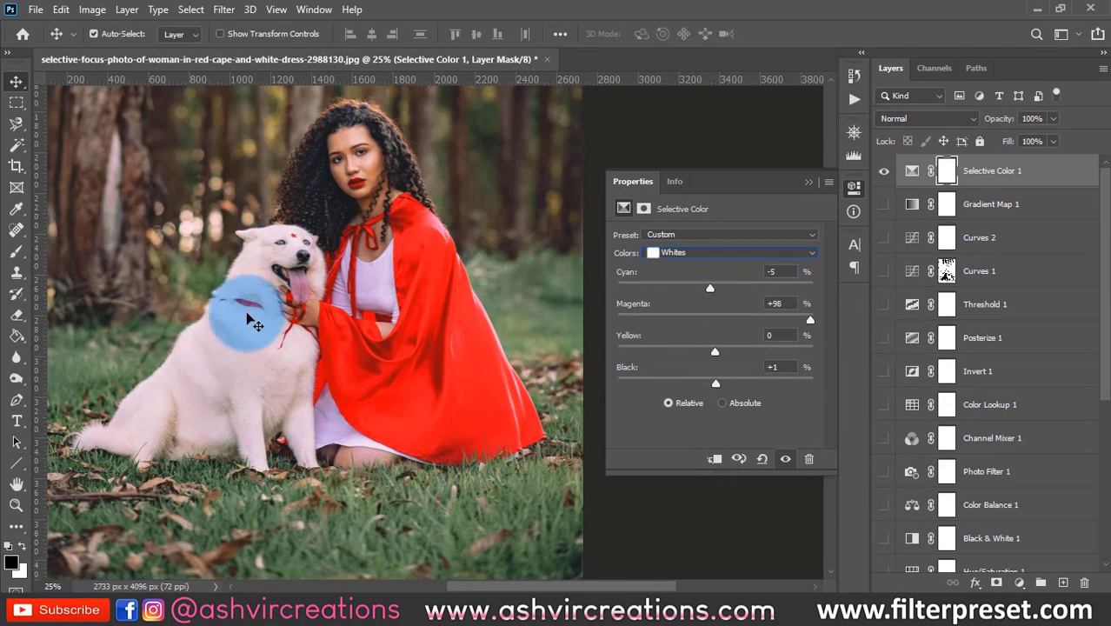
mouse_move(715, 383)
left_mouse_down()
mouse_move(715, 393)
mouse_move(719, 384)
mouse_move(650, 385)
mouse_move(781, 368)
mouse_move(893, 372)
mouse_move(645, 368)
mouse_move(861, 367)
mouse_move(711, 371)
left_mouse_up()
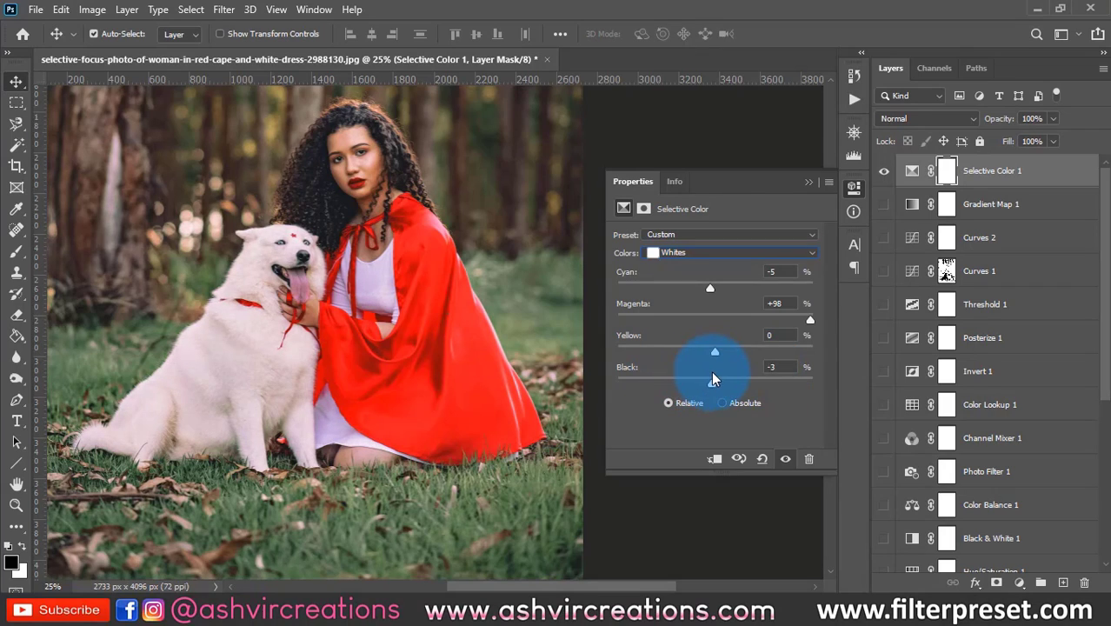
Hide the Selective Color layer and delete all fill and adjustment layers from Color Fill 1 up to Selective Color 1.
left_click(807, 182)
left_click(883, 171)
scroll(911, 192, "down", 3)
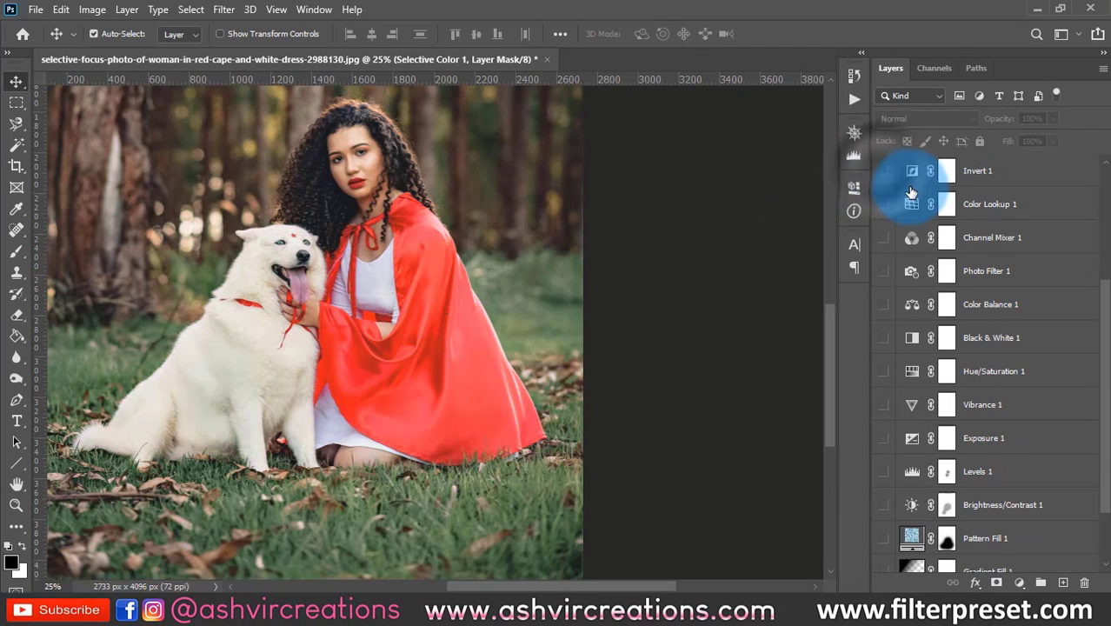
scroll(921, 275, "down", 2)
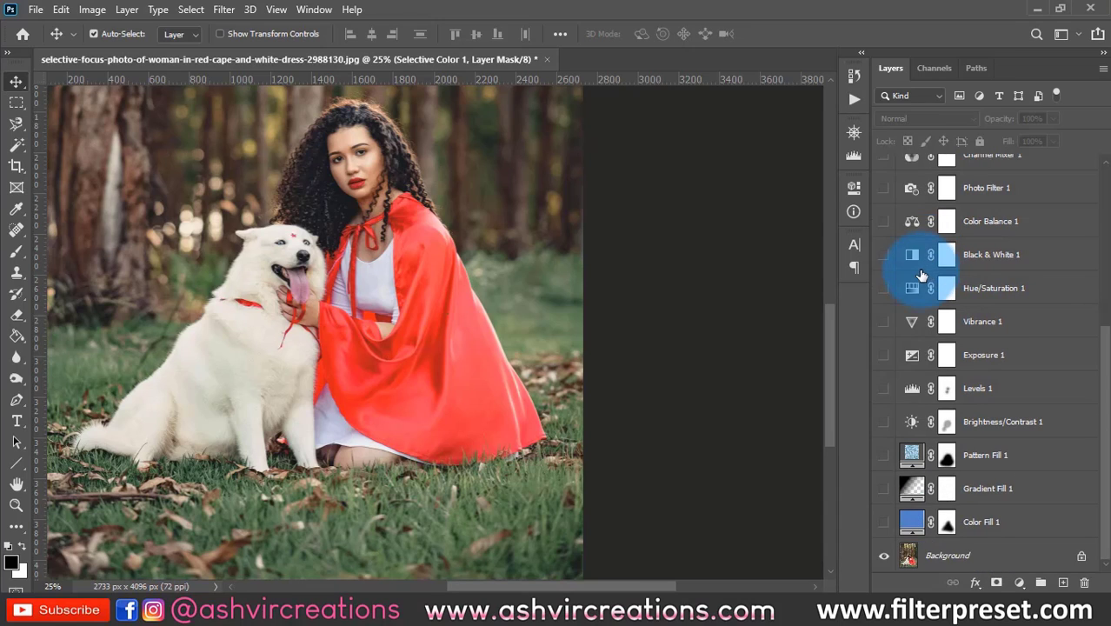
left_click(974, 522)
scroll(982, 487, "up", 3)
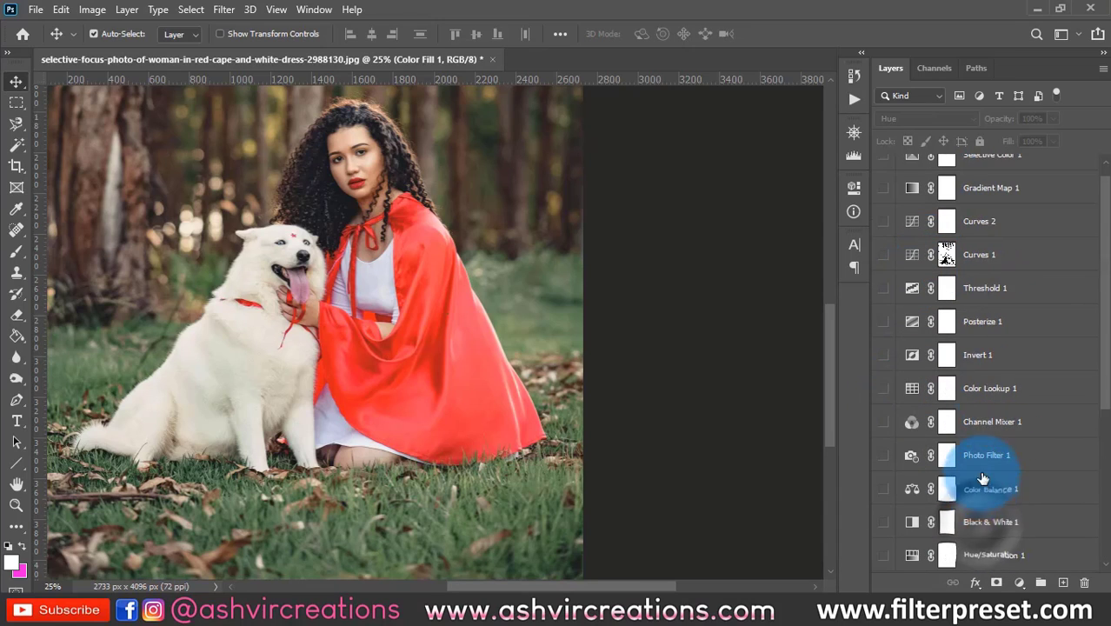
scroll(992, 435, "up", 2)
left_click(1017, 169, "shift")
key("Delete")
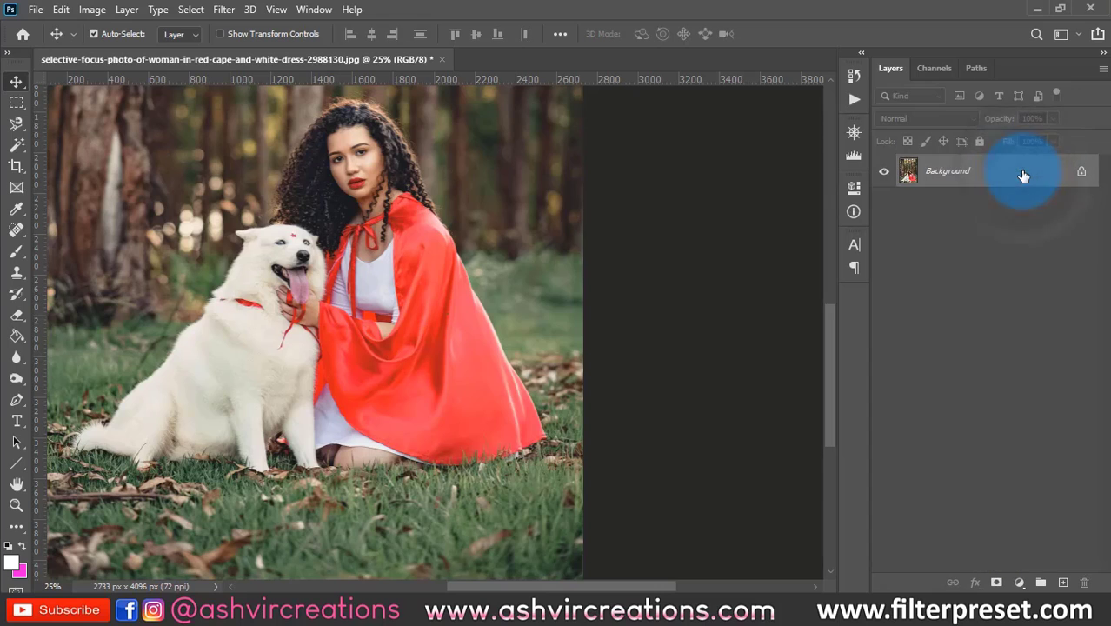
Apply a Levels adjustment directly to the Background layer with the shadow input level at 72.
scroll(297, 323, "down", 3)
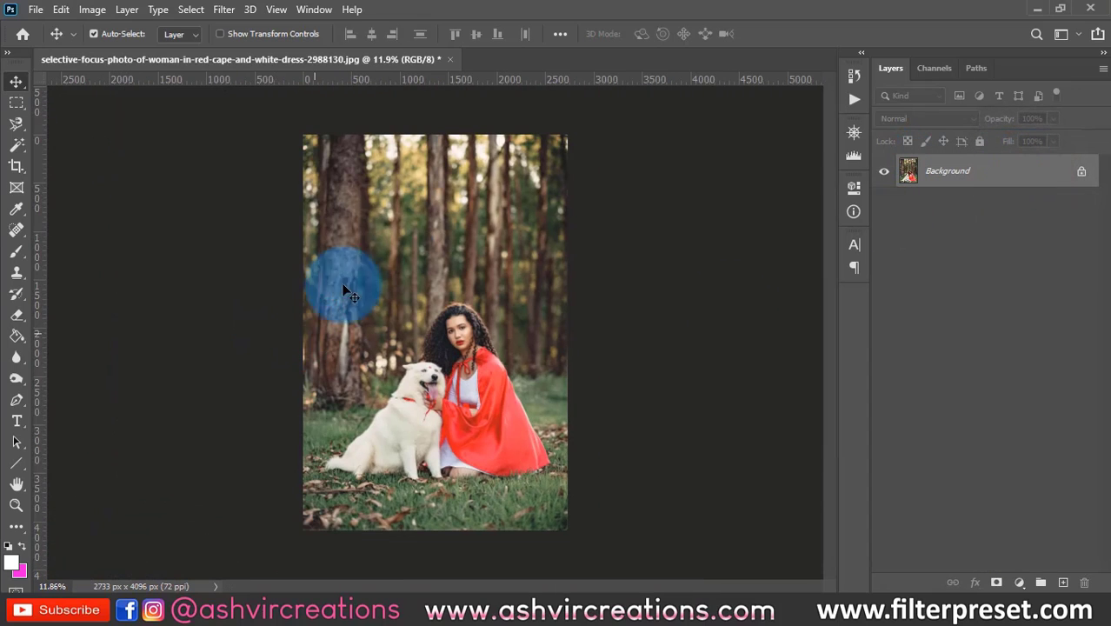
left_click(94, 11)
mouse_move(108, 53)
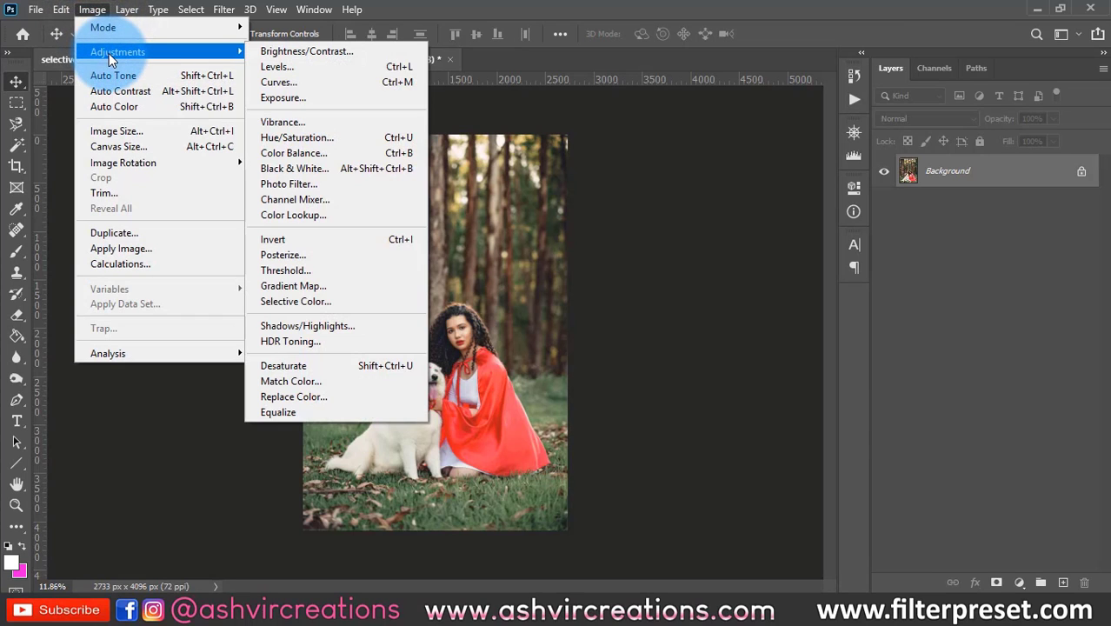
left_click(301, 67)
left_click_drag(768, 62, 640, 231)
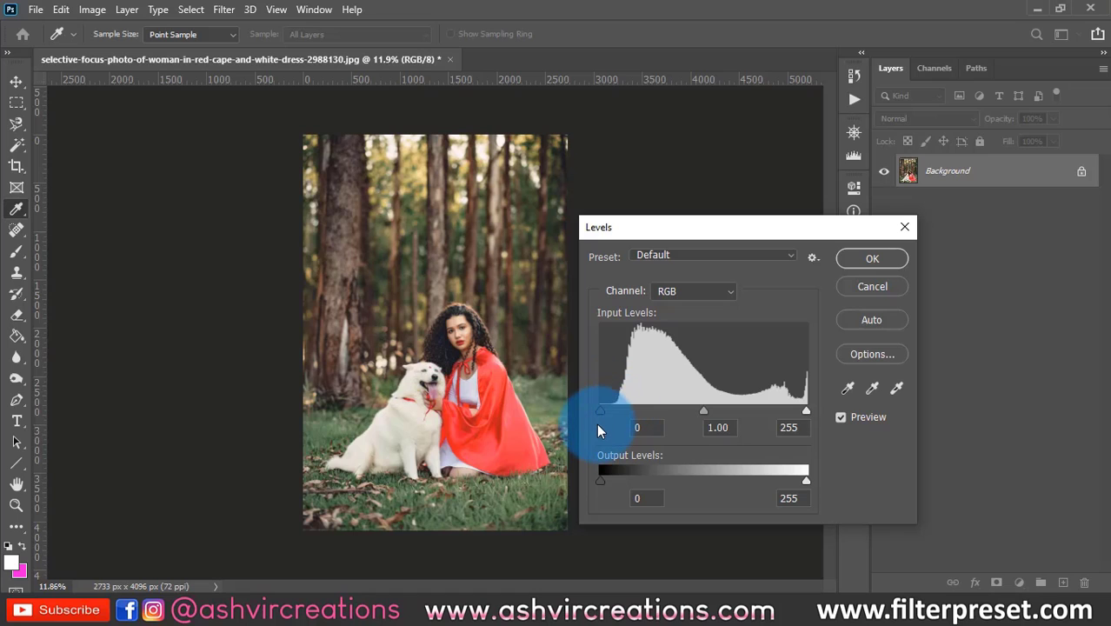
left_click_drag(600, 408, 658, 409)
left_click(871, 259)
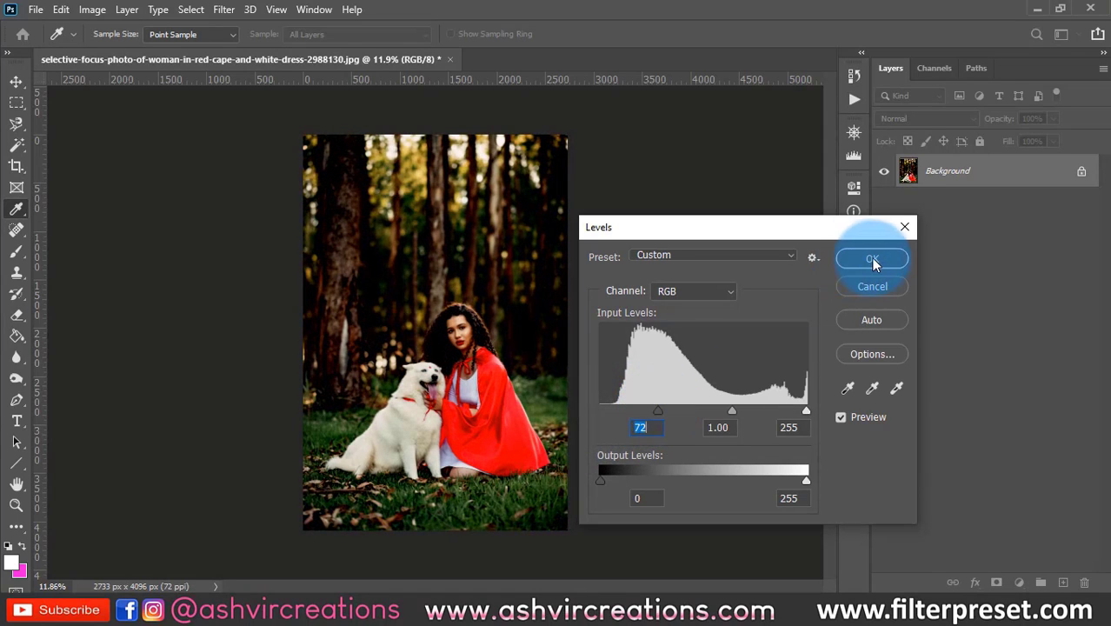
Switch to the Move tool and undo the Levels adjustment on the Background layer.
key("v")
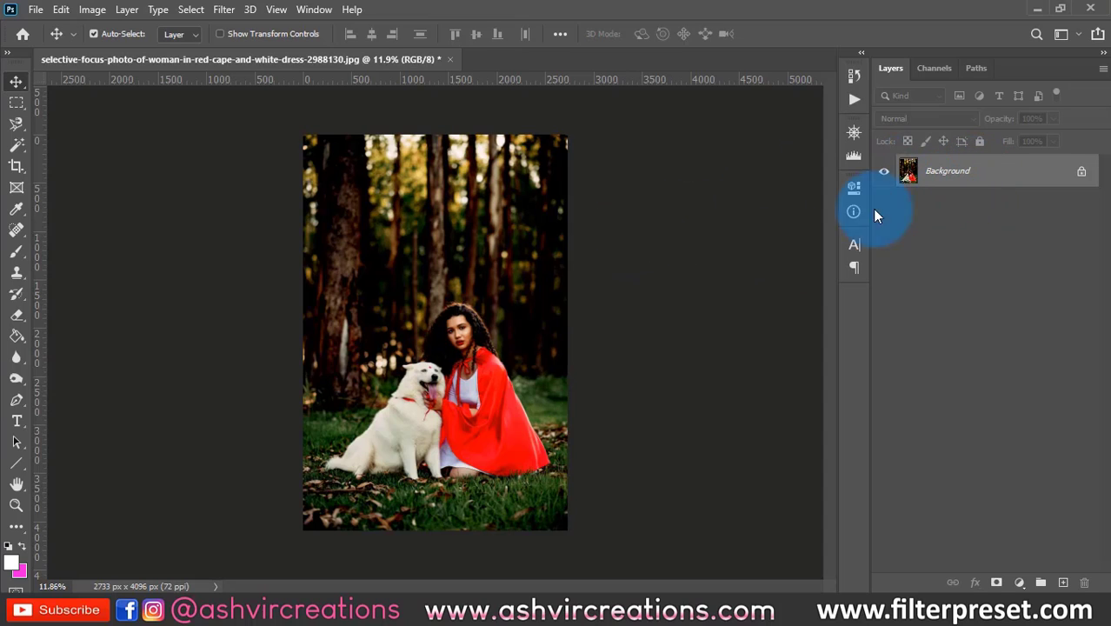
scroll(601, 301, "up", 1)
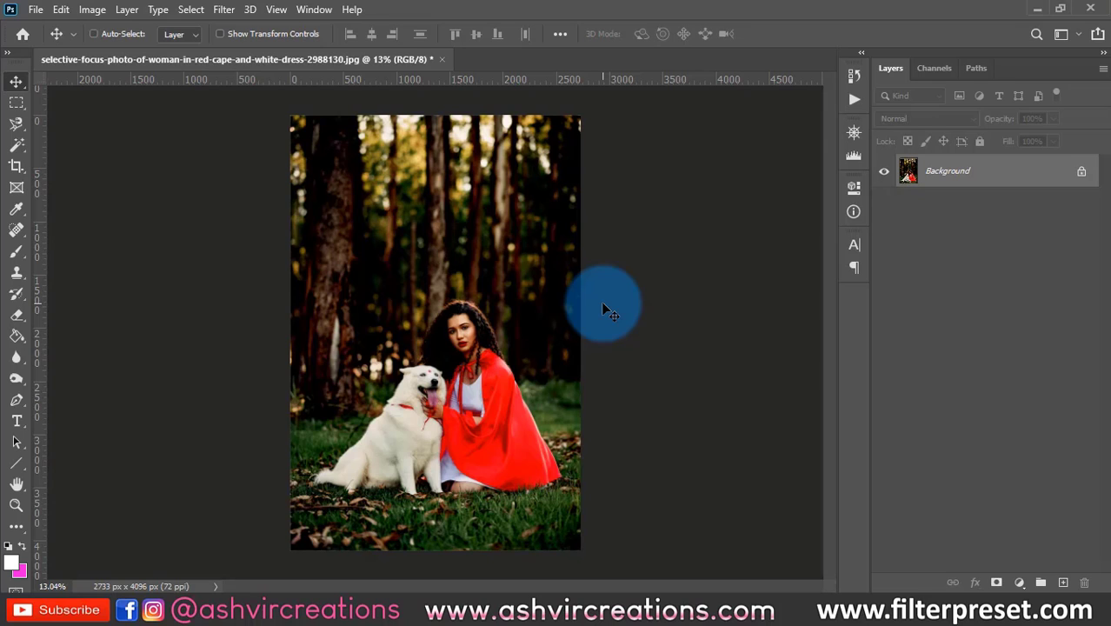
key("ctrl+z")
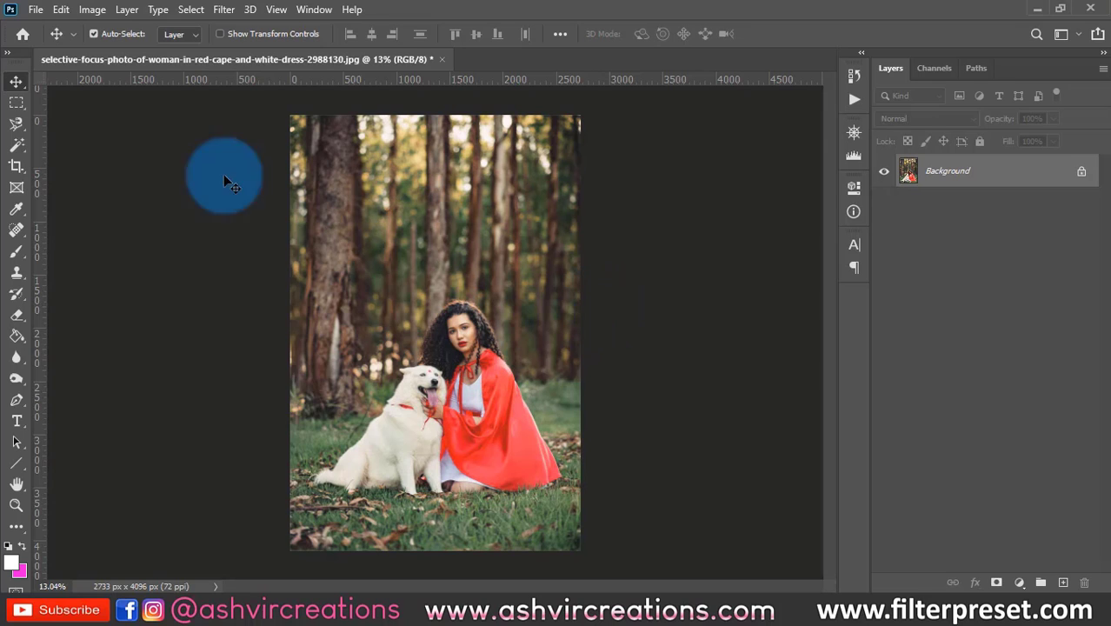
Apply a Color Balance adjustment directly to the Background layer with midtone color levels of -41, +9 and +29.
left_click(92, 10)
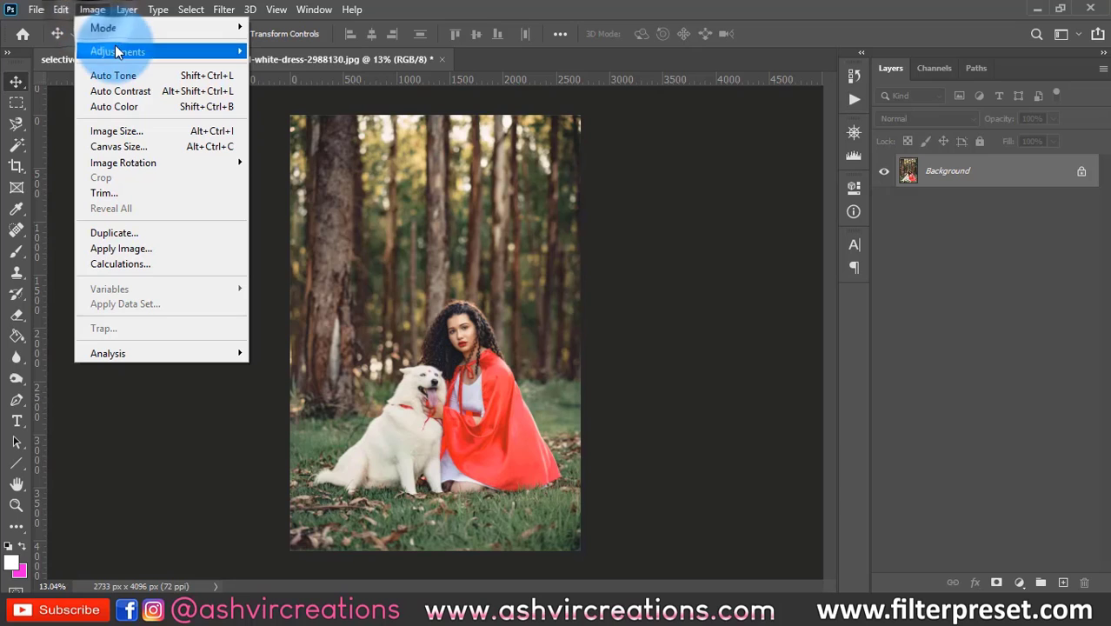
mouse_move(126, 50)
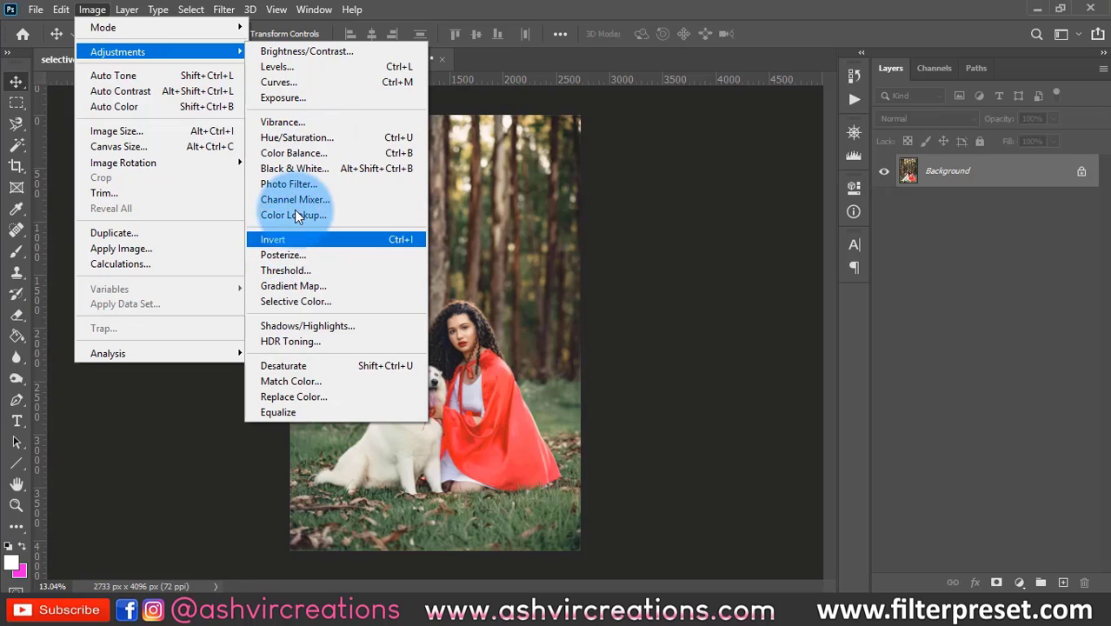
left_click(311, 152)
left_click_drag(537, 113, 736, 124)
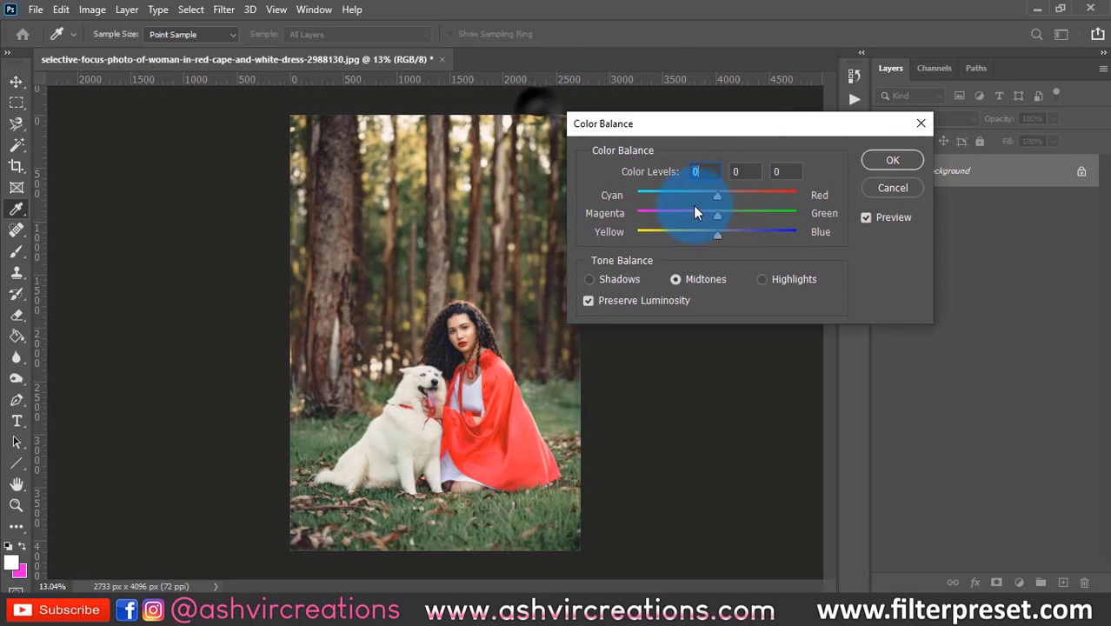
left_click_drag(717, 199, 740, 233)
left_click(894, 161)
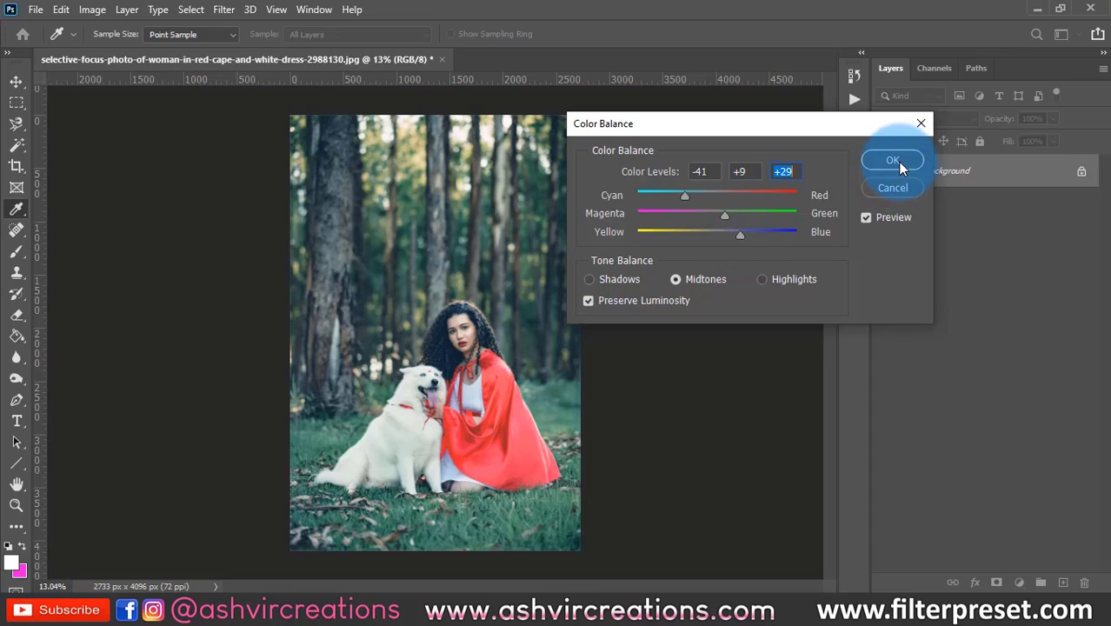
key("v")
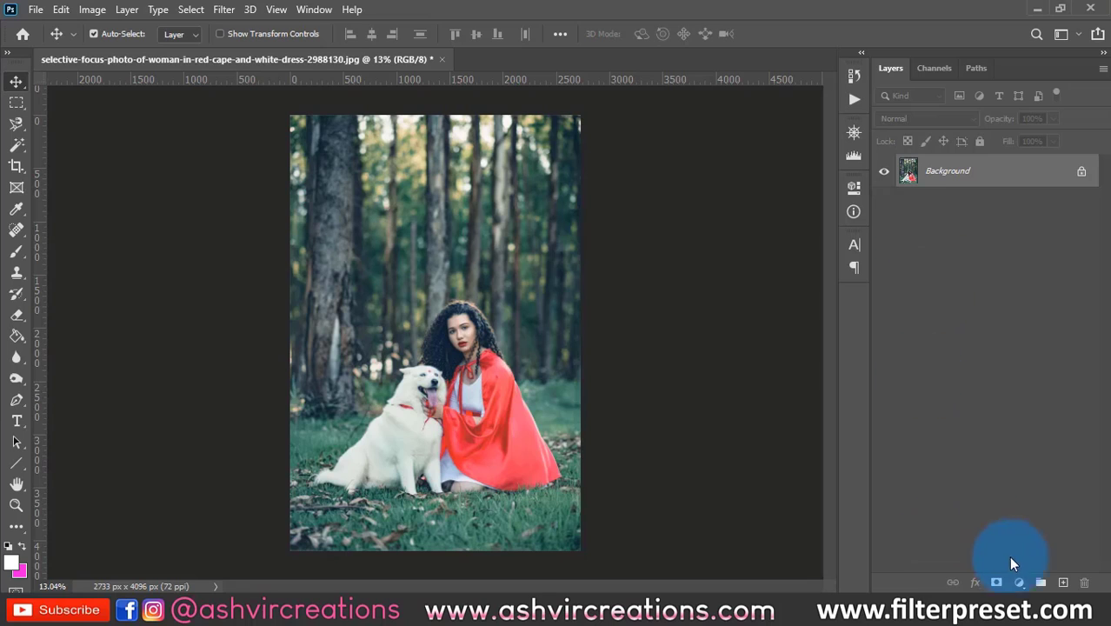
left_click(1020, 583)
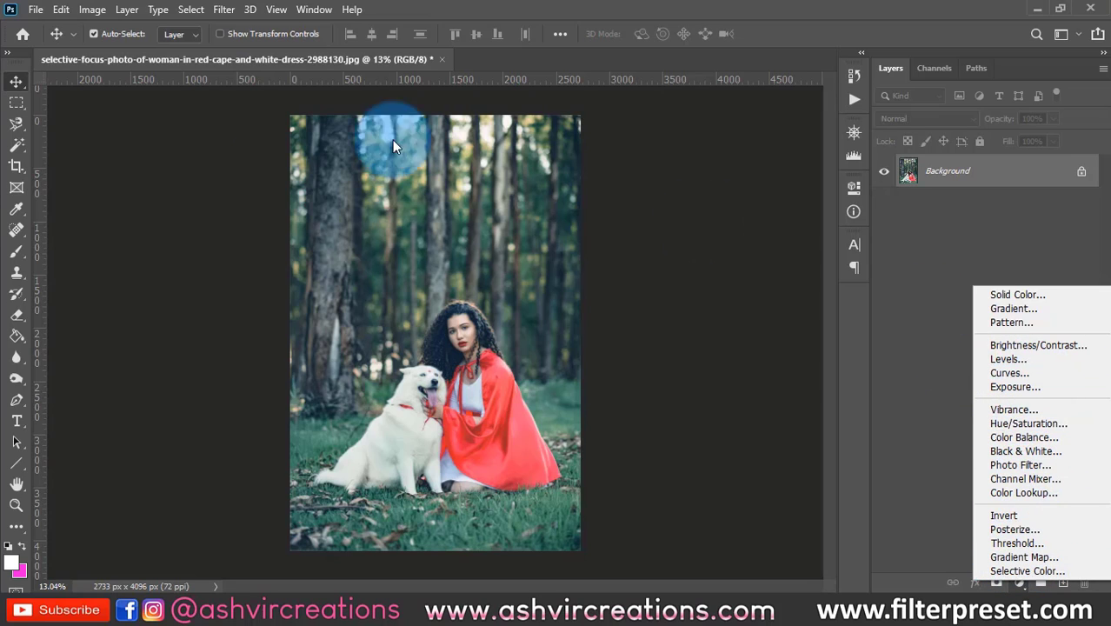
left_click(105, 12)
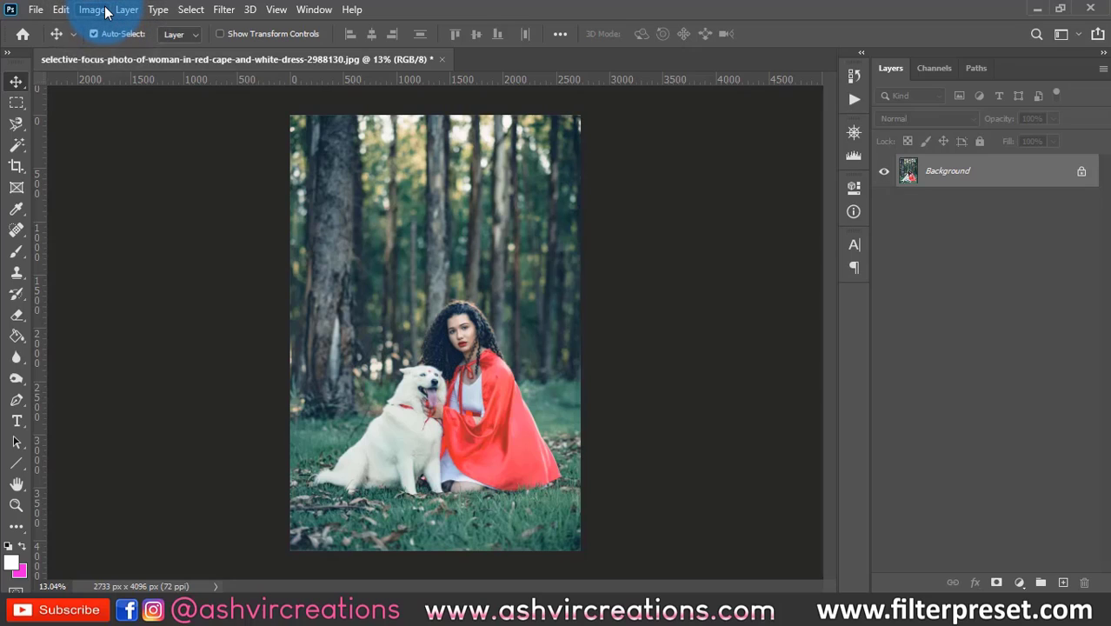